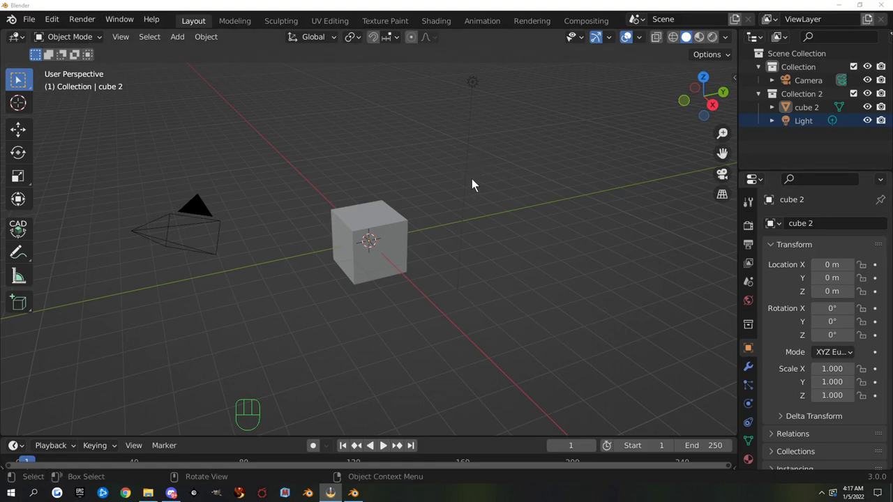
# Step: Minimize the Blender window and create a folder named Blender on the desktop
pyautogui.click(839, 7)
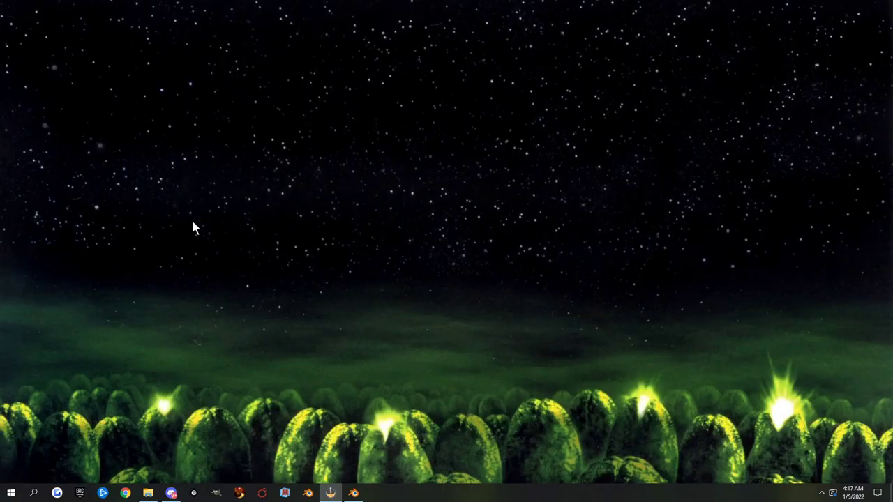
pyautogui.rightClick(202, 179)
pyautogui.moveTo(171, 266)
pyautogui.click(263, 267)
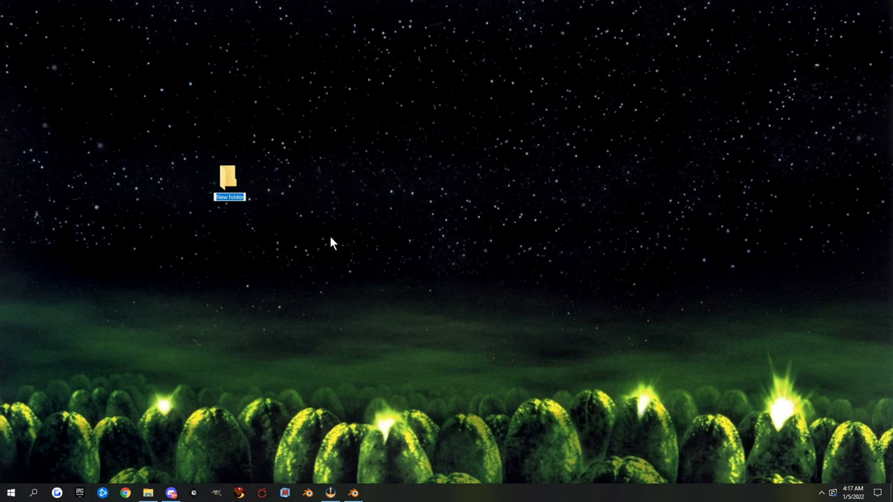
pyautogui.write('Blender')
pyautogui.press('Return')
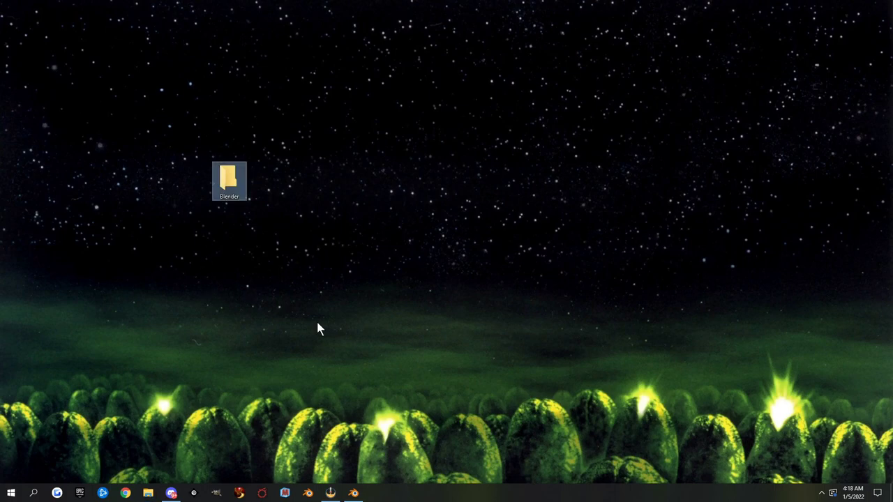
# Step: Create a subfolder named assets inside the desktop's Blender folder and close the folder window
pyautogui.doubleClick(228, 178)
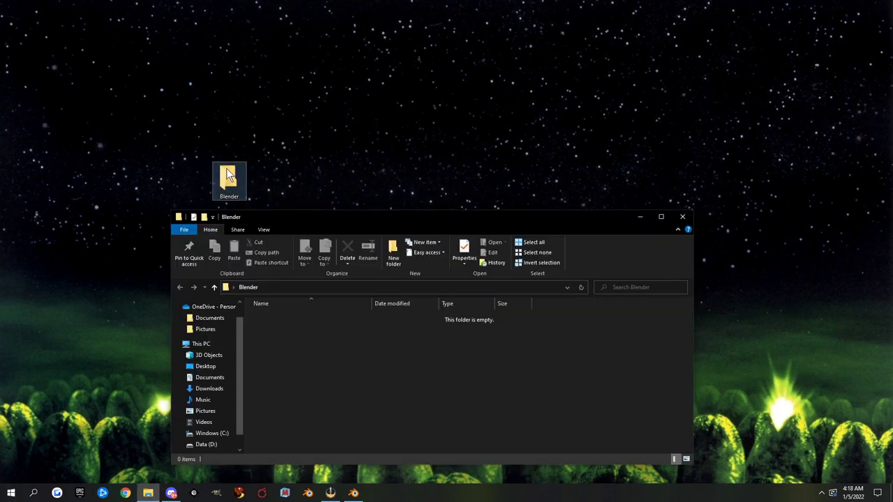
pyautogui.click(393, 255)
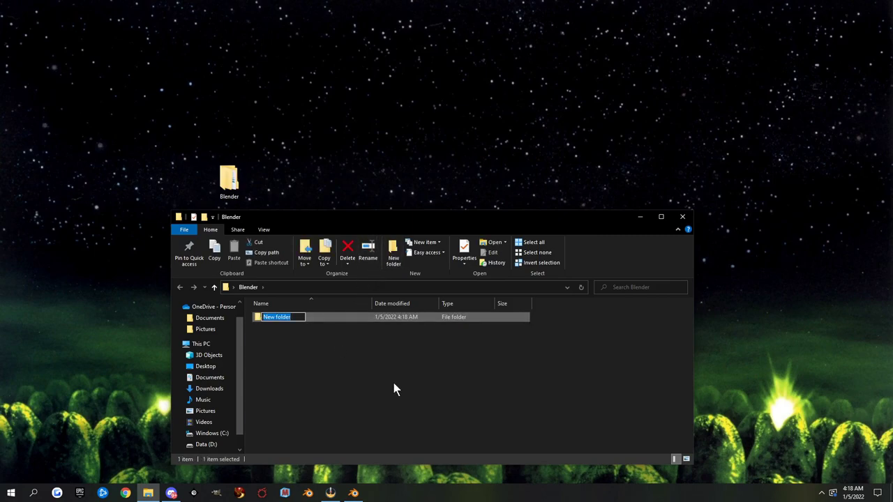
pyautogui.write('assets')
pyautogui.click(394, 389)
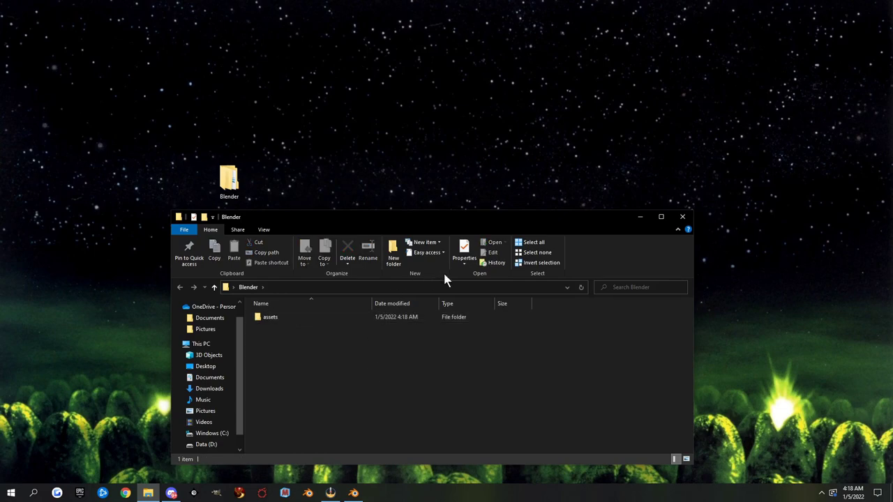
pyautogui.click(681, 218)
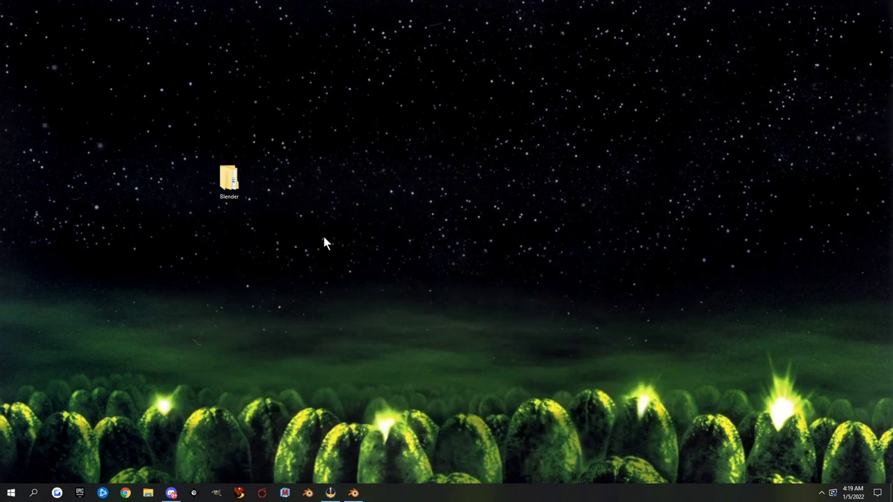
# Step: Create a second desktop folder named textures1
pyautogui.rightClick(324, 242)
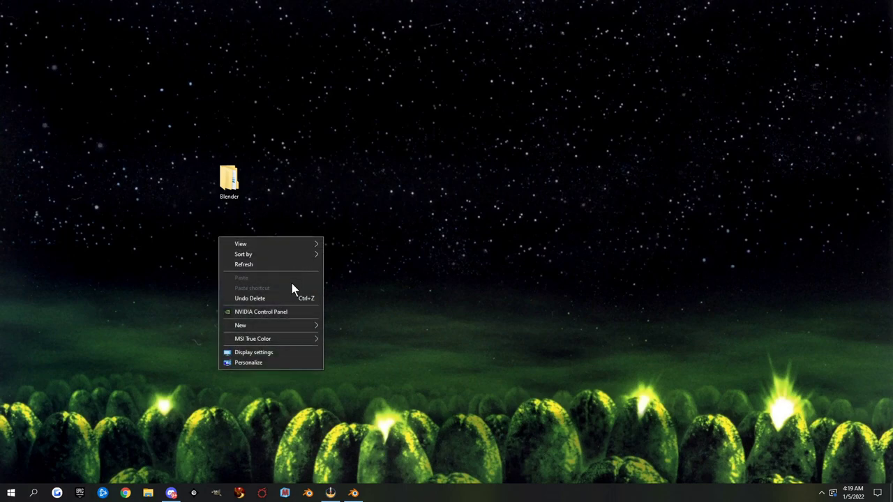
pyautogui.moveTo(286, 325)
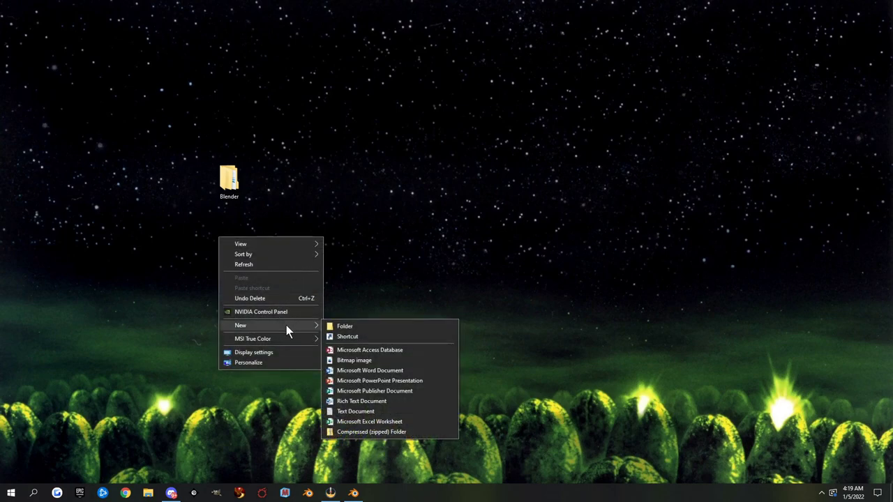
pyautogui.click(364, 328)
pyautogui.write('te')
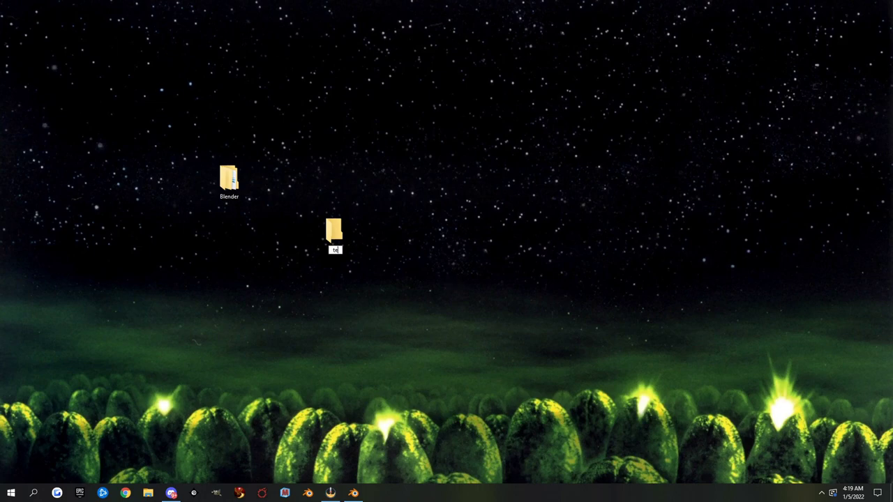
pyautogui.write('xtures1')
pyautogui.press('Return')
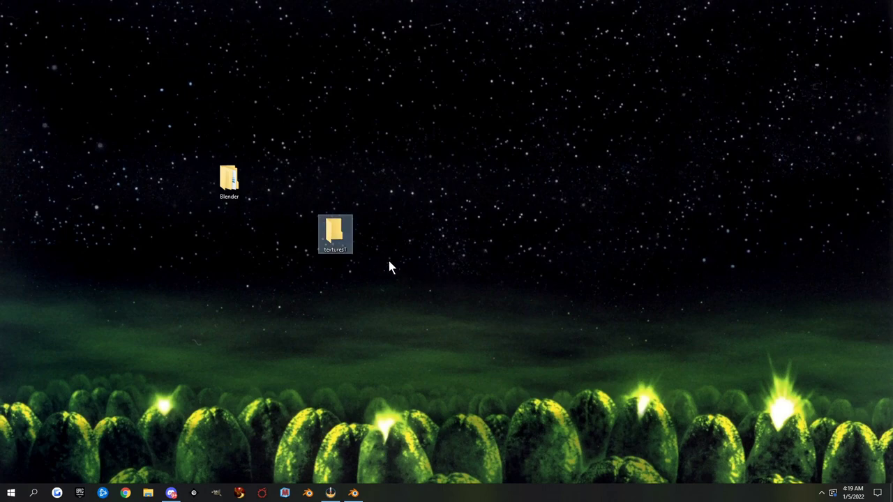
# Step: Create a subfolder named refrences1 inside the textures1 folder and close the folder window
pyautogui.doubleClick(335, 233)
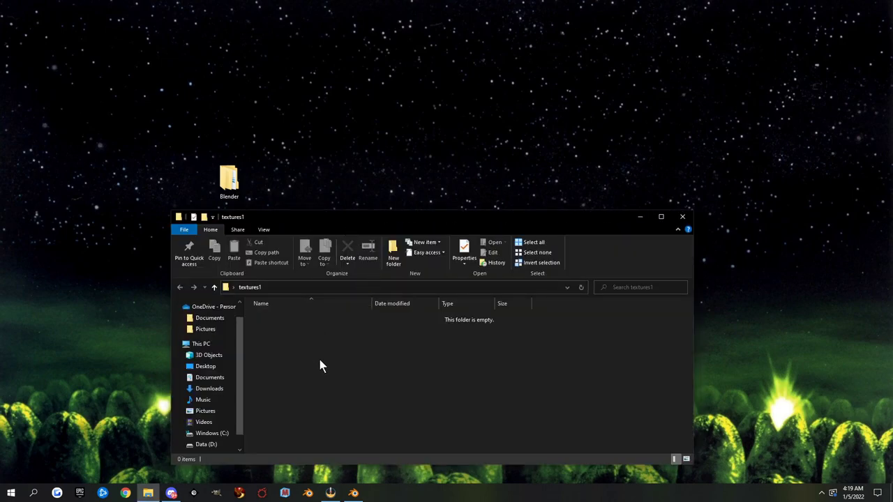
pyautogui.click(393, 252)
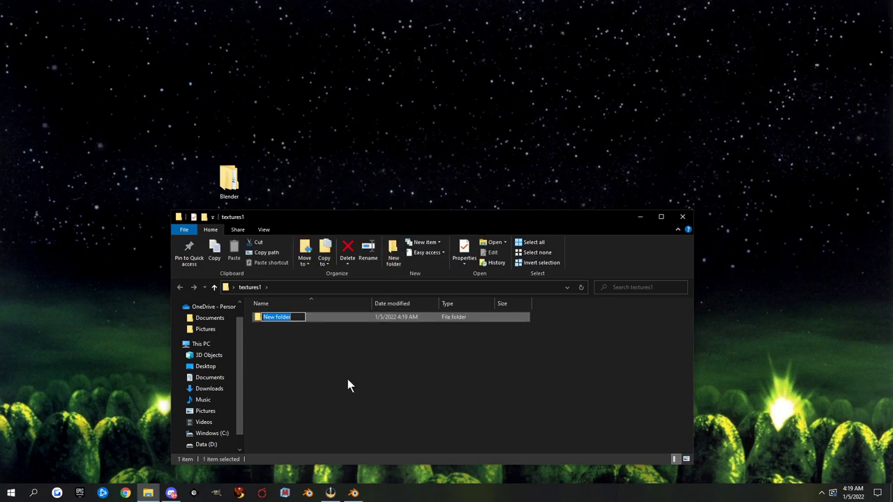
pyautogui.write('refrences1')
pyautogui.click(491, 367)
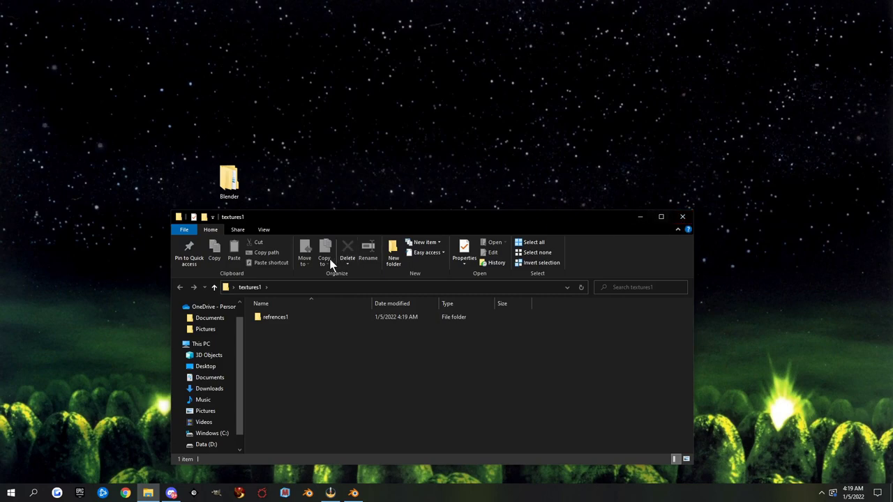
pyautogui.click(214, 286)
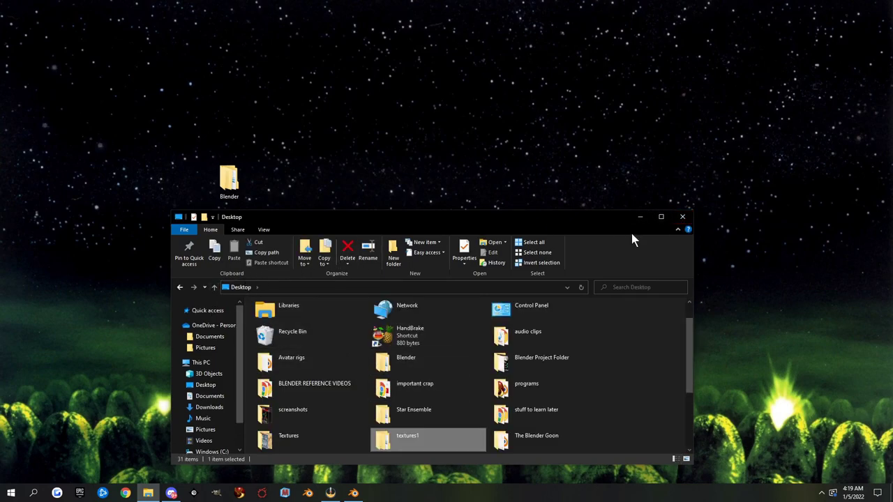
pyautogui.click(682, 216)
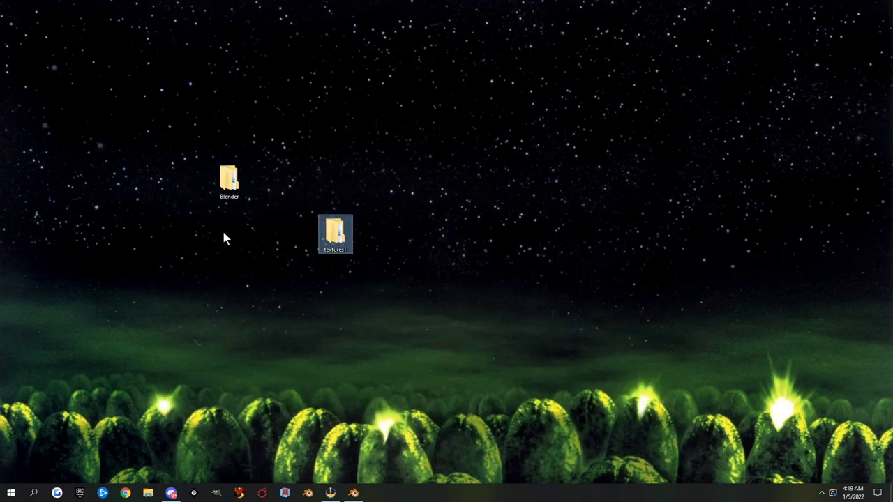
# Step: Review the contents of the textures1, refrences1 and Blender folders, closing each folder window
pyautogui.doubleClick(332, 236)
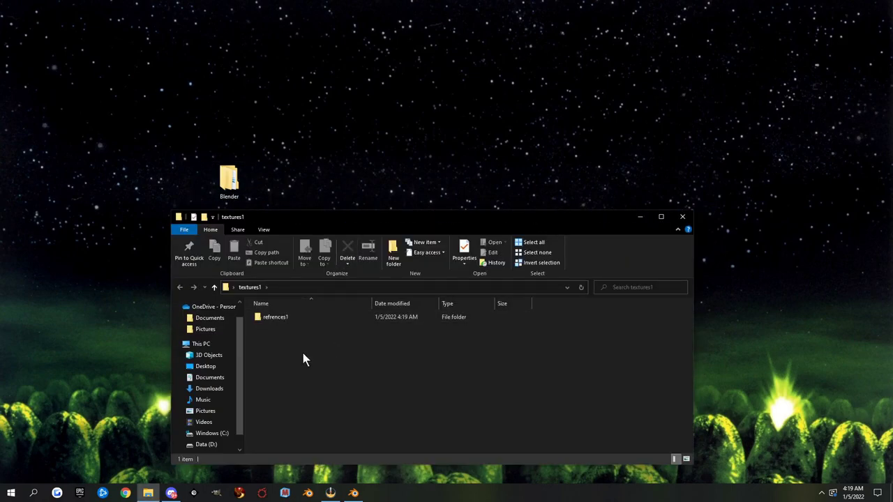
pyautogui.doubleClick(292, 314)
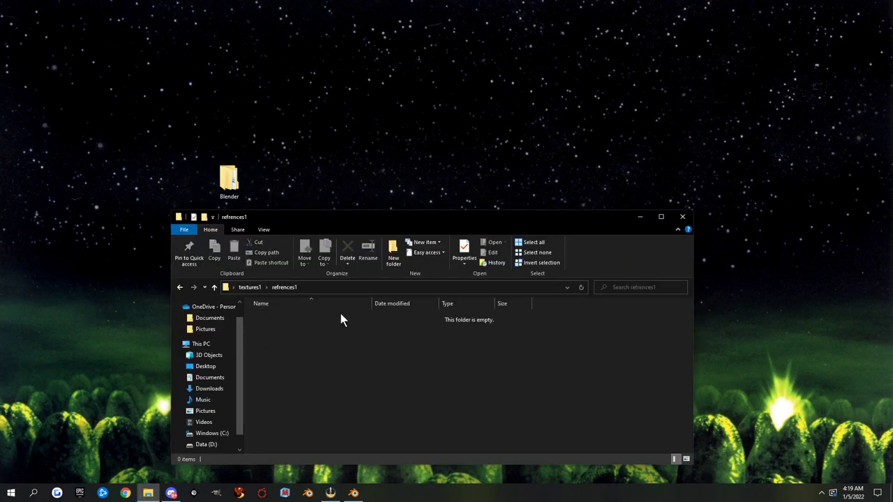
pyautogui.click(682, 216)
pyautogui.click(231, 180)
pyautogui.doubleClick(230, 180)
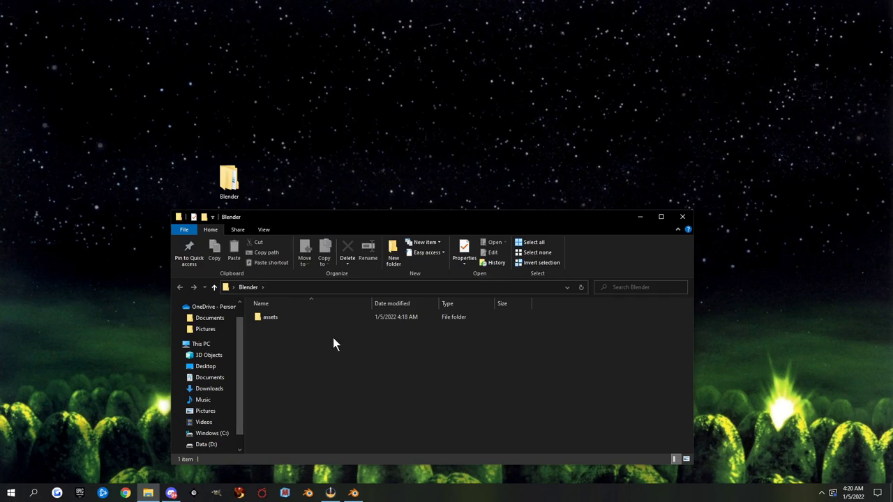
pyautogui.click(682, 217)
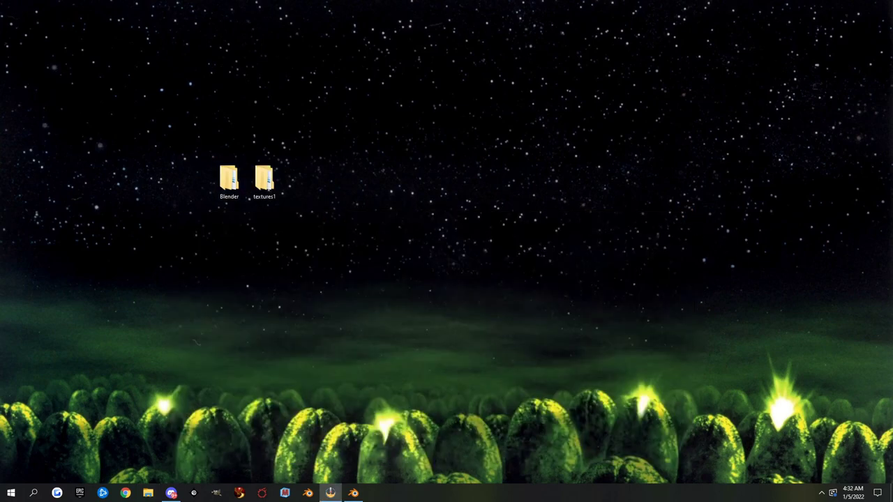
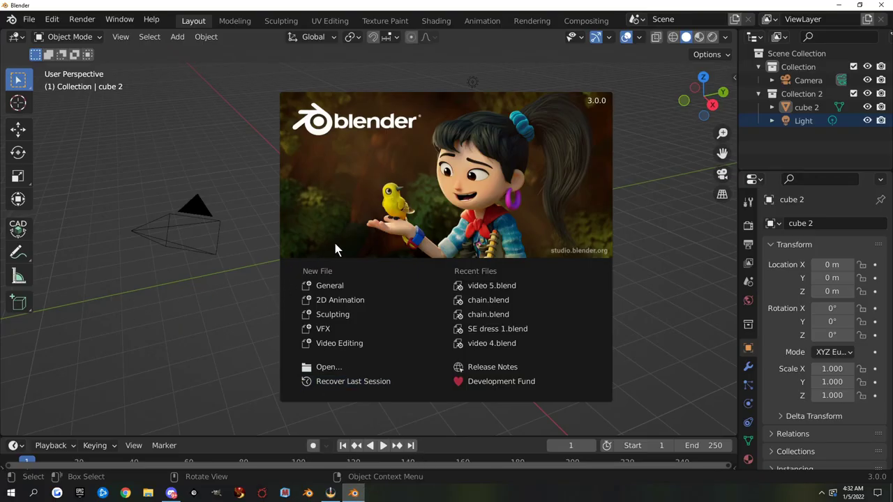
# Step: Back in Blender, dismiss the splash screen and toggle the viewport gizmos off and on twice
pyautogui.click(231, 305)
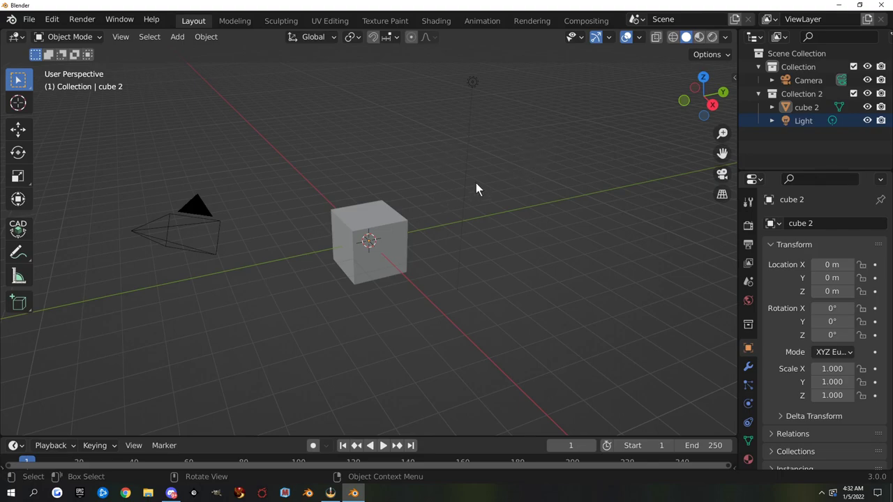
pyautogui.click(595, 42)
pyautogui.click(594, 42)
pyautogui.click(595, 41)
pyautogui.click(595, 42)
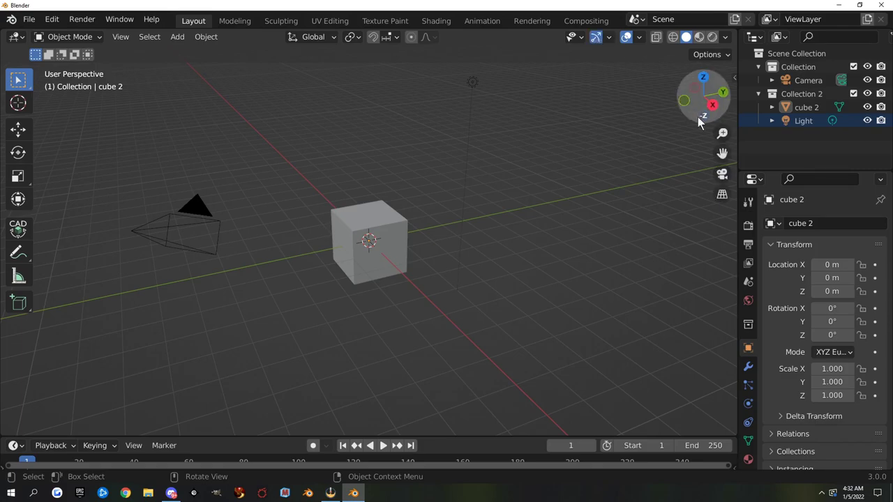
# Step: Toggle the viewport overlays off and on several times, ending with them hidden
pyautogui.click(626, 38)
pyautogui.click(625, 38)
pyautogui.click(625, 38)
pyautogui.click(626, 38)
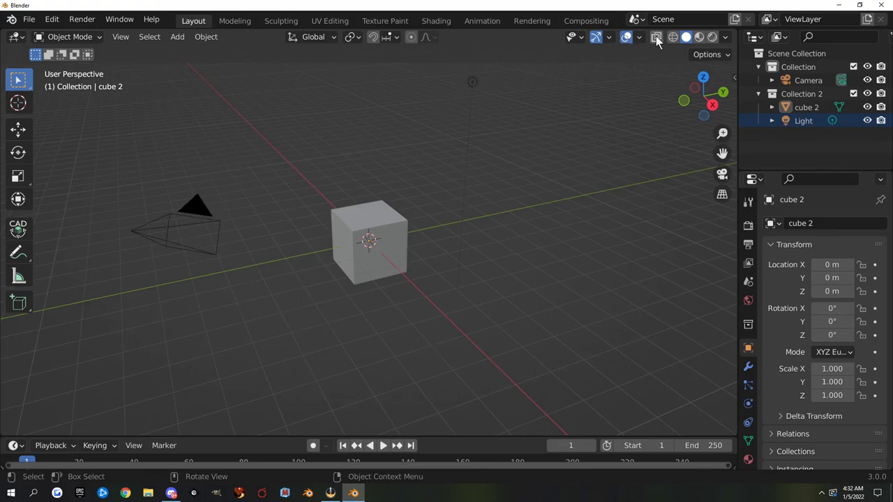
pyautogui.click(626, 38)
pyautogui.click(625, 38)
pyautogui.click(626, 39)
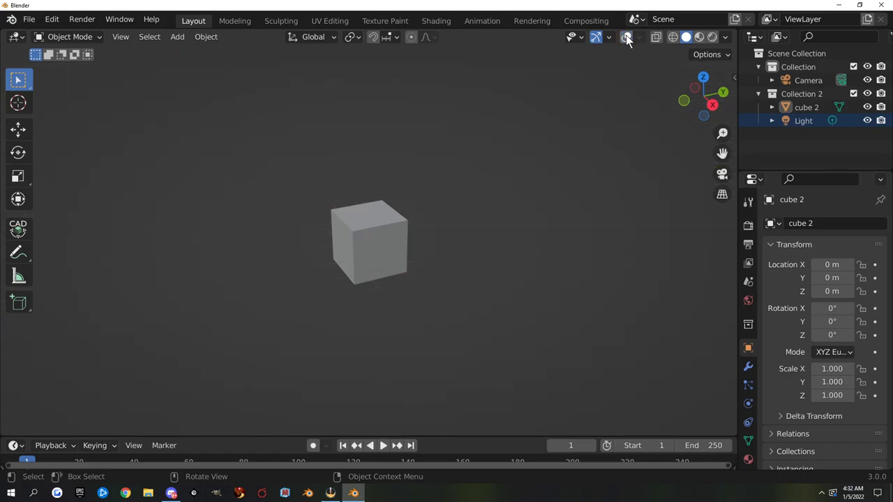
# Step: Select the cube with overlays hidden and toggle the overlays until they are shown again
pyautogui.click(383, 249)
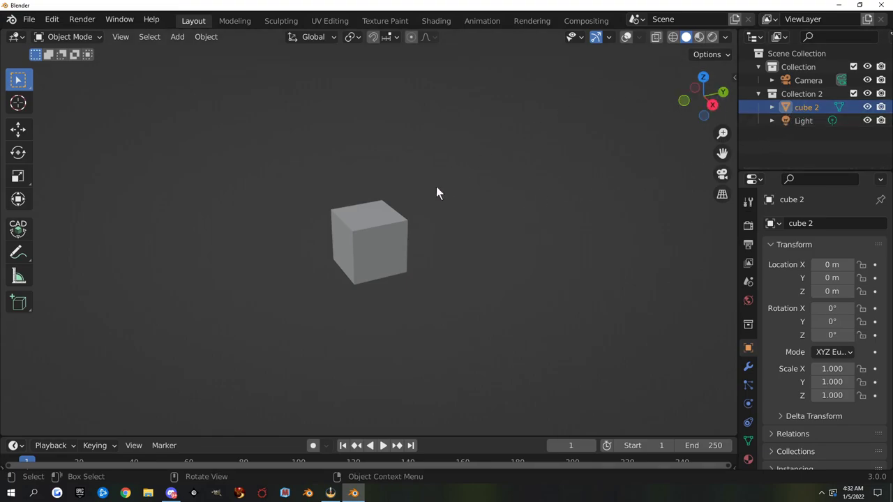
pyautogui.click(623, 37)
pyautogui.click(622, 37)
pyautogui.click(623, 37)
pyautogui.click(622, 37)
pyautogui.click(623, 37)
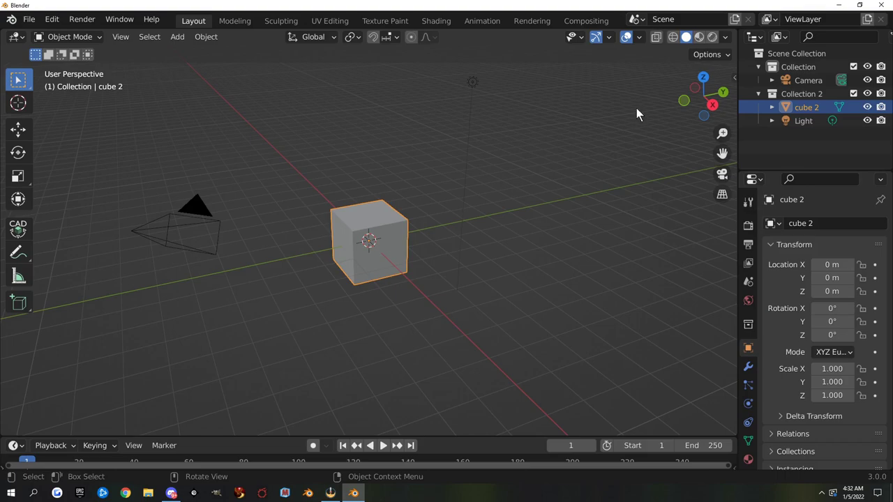
# Step: Inspect the cube with X-ray enabled, and switch X-ray off again
pyautogui.click(655, 41)
pyautogui.scroll(5, 388, 224)
pyautogui.moveTo(388, 220); pyautogui.dragTo(382, 160, button='middle')
pyautogui.scroll(-6, 382, 160)
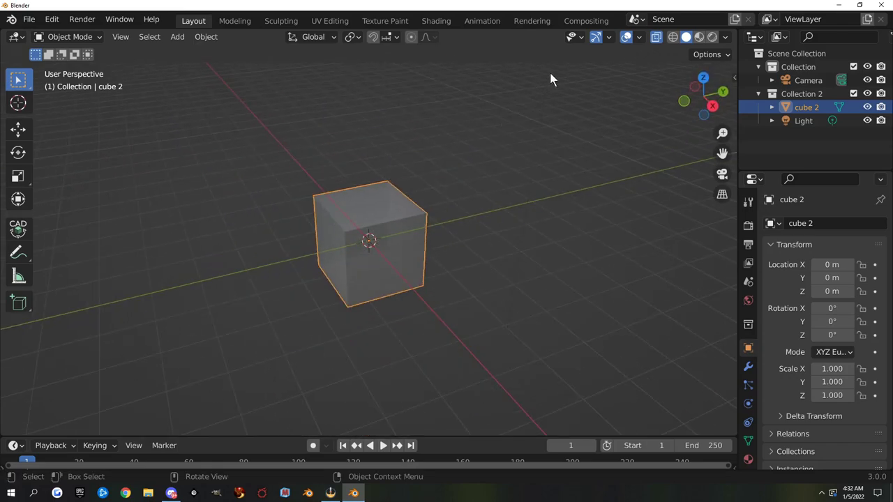
pyautogui.click(656, 38)
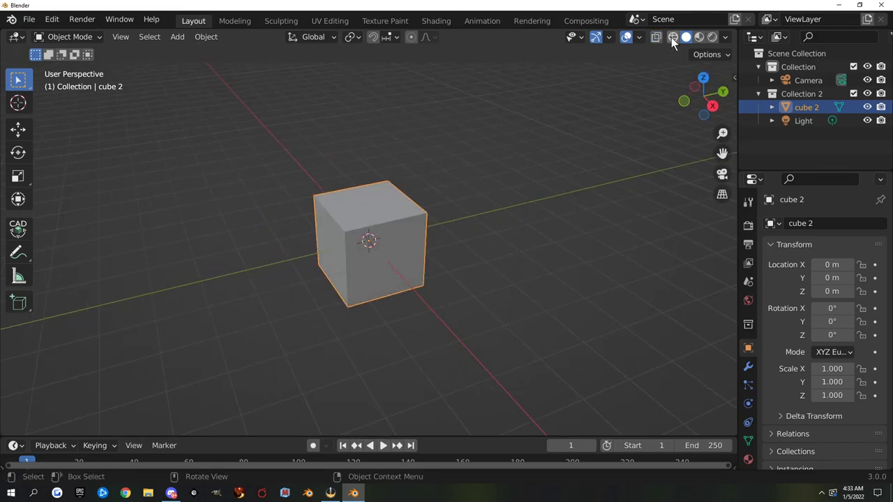
# Step: View the cube in Wireframe shading, return to Solid shading and inspect it from another angle
pyautogui.click(673, 38)
pyautogui.moveTo(607, 112)
pyautogui.mouseDown(button='middle')
pyautogui.moveTo(403, 237)
pyautogui.moveTo(446, 104)
pyautogui.moveTo(290, 188)
pyautogui.moveTo(429, 180)
pyautogui.moveTo(462, 190)
pyautogui.mouseUp(button='middle')
pyautogui.click(686, 38)
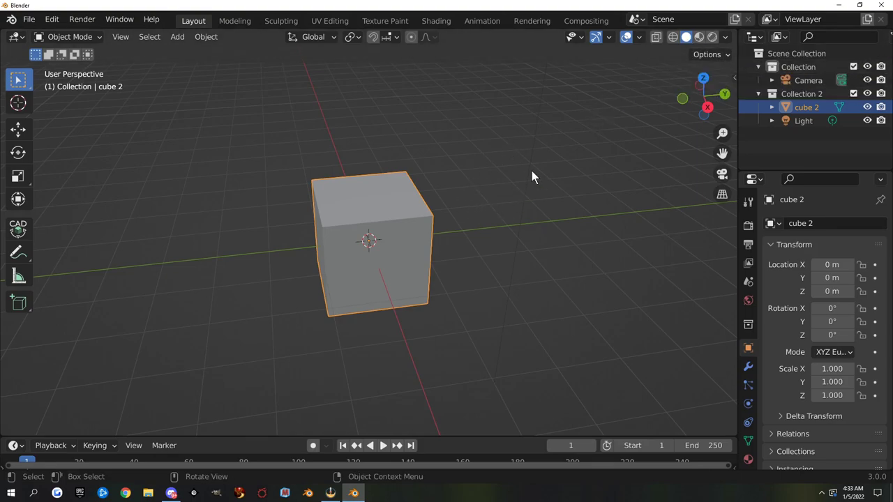
pyautogui.moveTo(314, 206); pyautogui.dragTo(506, 143, button='middle')
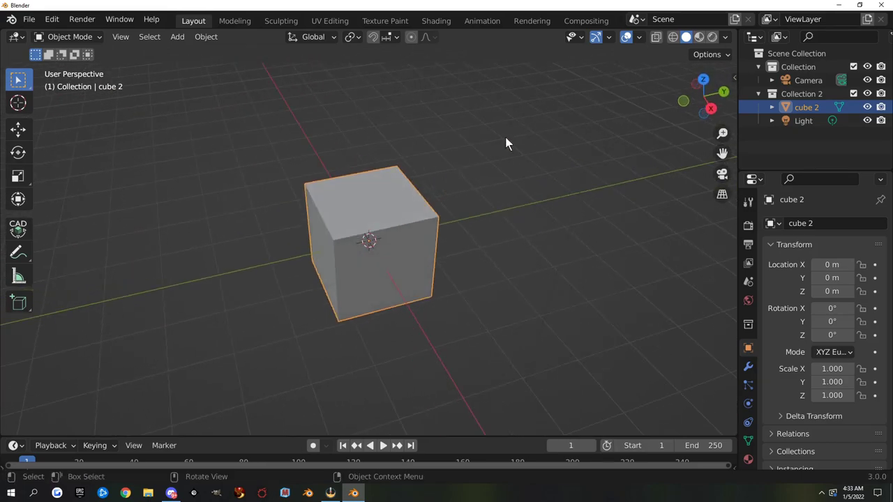
# Step: Compare the cube in Material Preview and Rendered viewport shading, and switch back to Material Preview
pyautogui.click(700, 39)
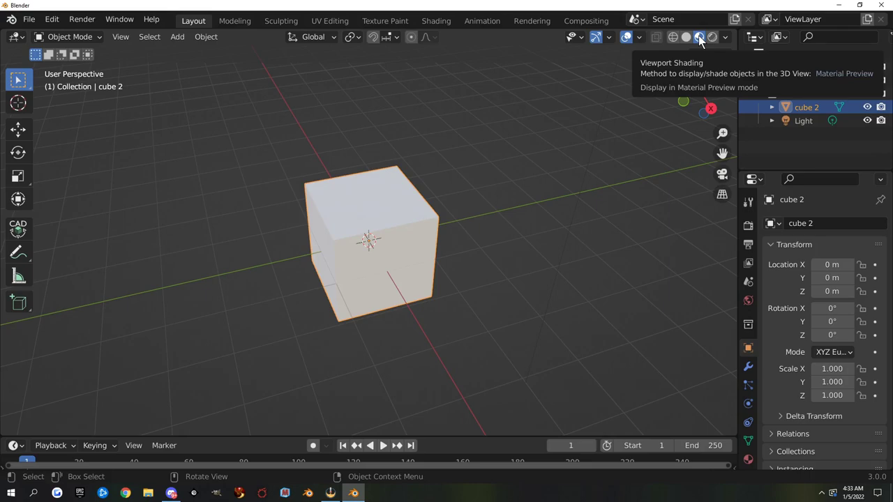
pyautogui.moveTo(480, 189); pyautogui.dragTo(389, 207, button='middle')
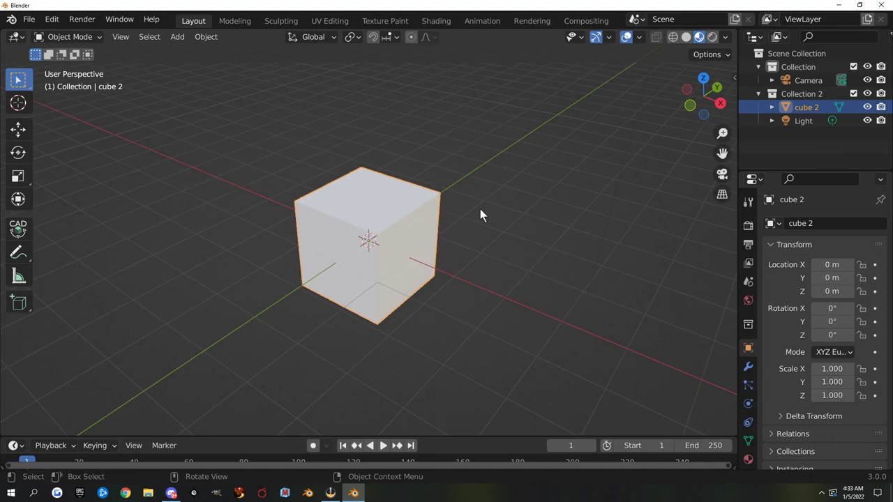
pyautogui.click(711, 38)
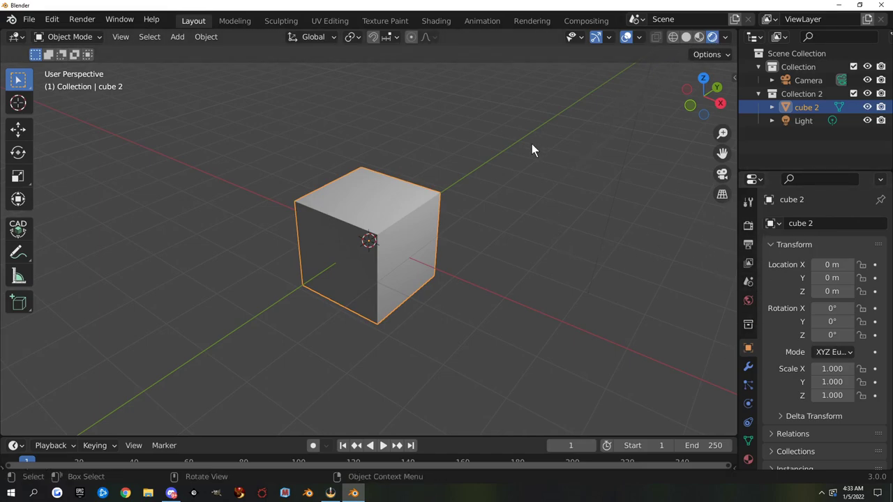
pyautogui.click(700, 37)
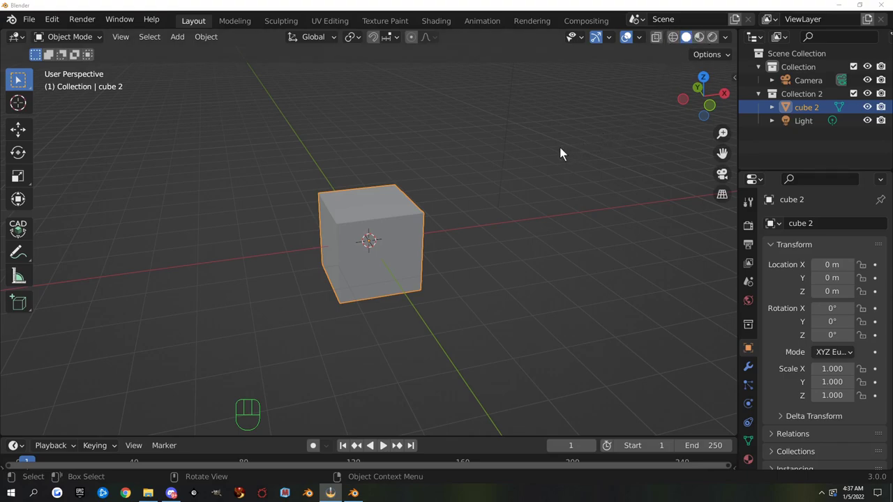
# Step: Deselect the cube, compare it in Rendered and Material Preview shading, and return to Solid shading
pyautogui.click(528, 160)
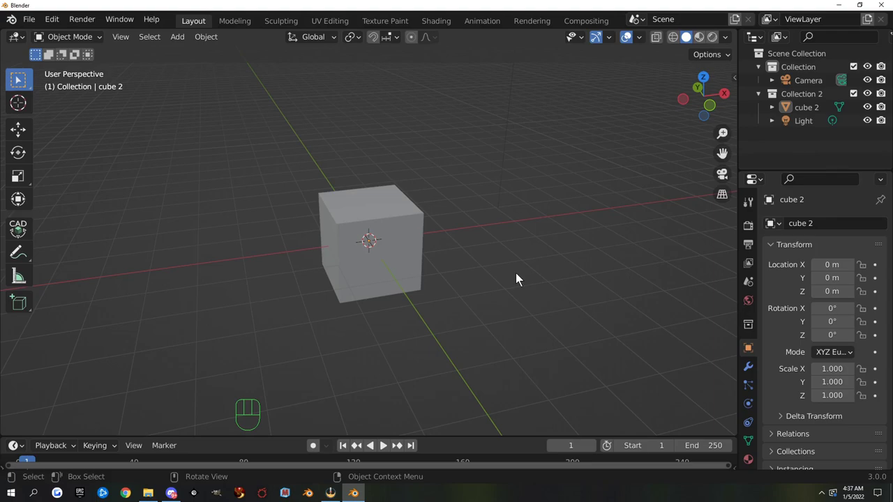
pyautogui.press('z')
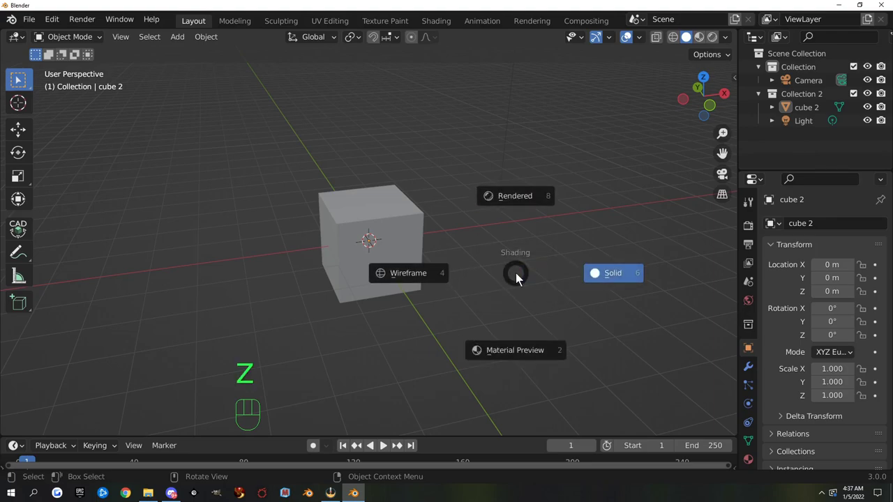
pyautogui.click(512, 207)
pyautogui.press('z')
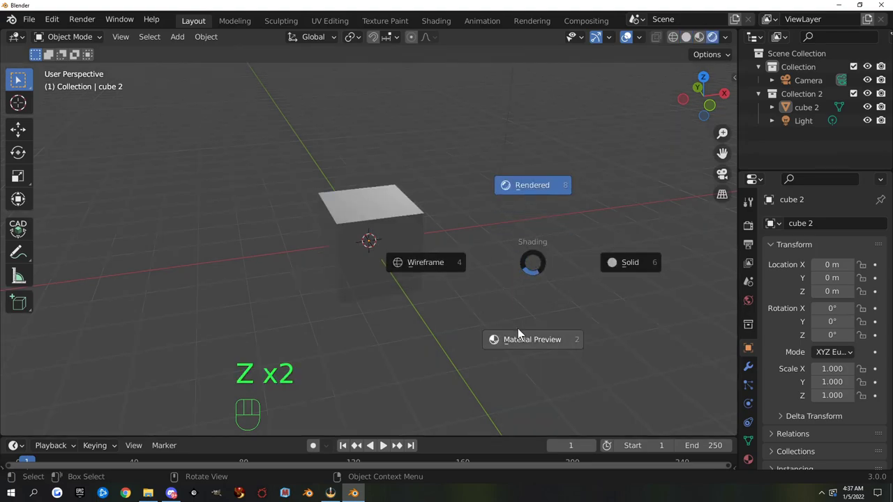
pyautogui.click(518, 329)
pyautogui.press('z')
pyautogui.click(627, 306)
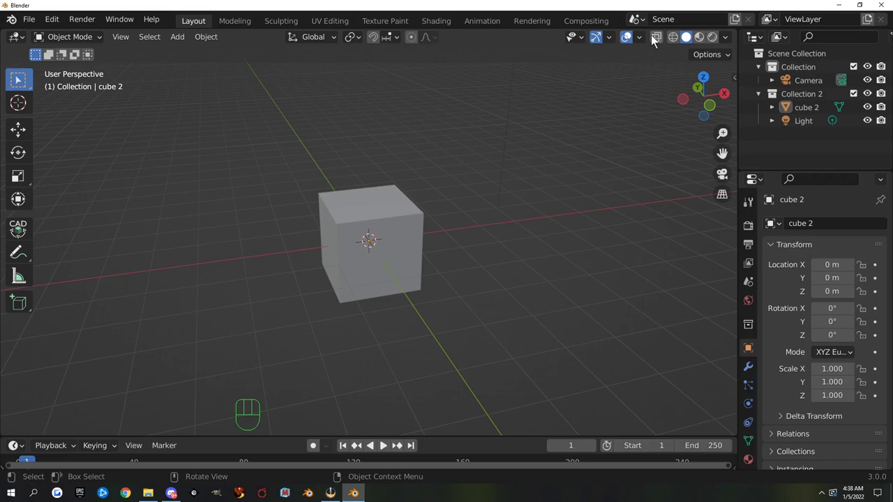
# Step: Switch X-ray on and off in Solid shading, and try to toggle it in Material Preview
pyautogui.hotkey('alt', 'z')
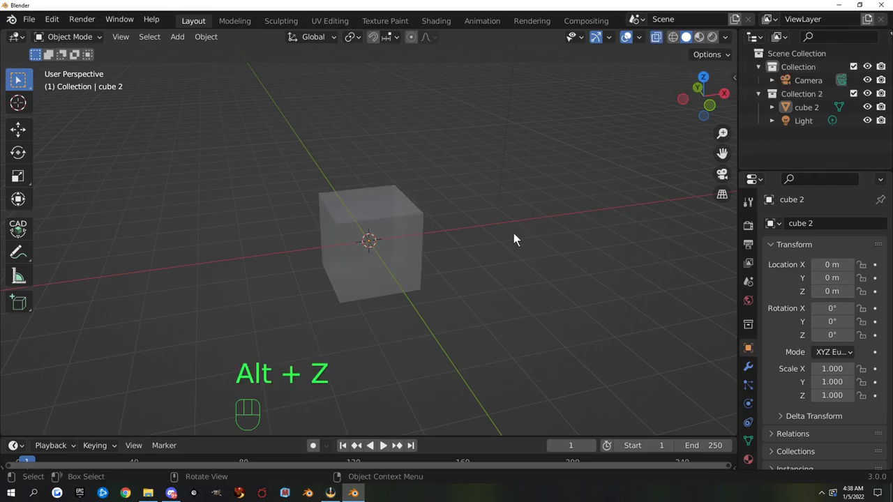
pyautogui.hotkey('alt', 'z')
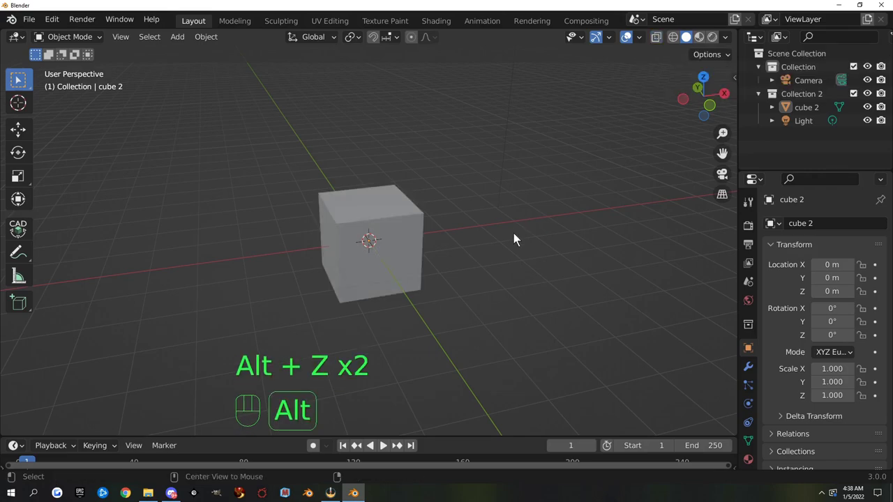
pyautogui.click(699, 38)
pyautogui.hotkey('alt', 'z')
pyautogui.hotkey('alt', 'z')
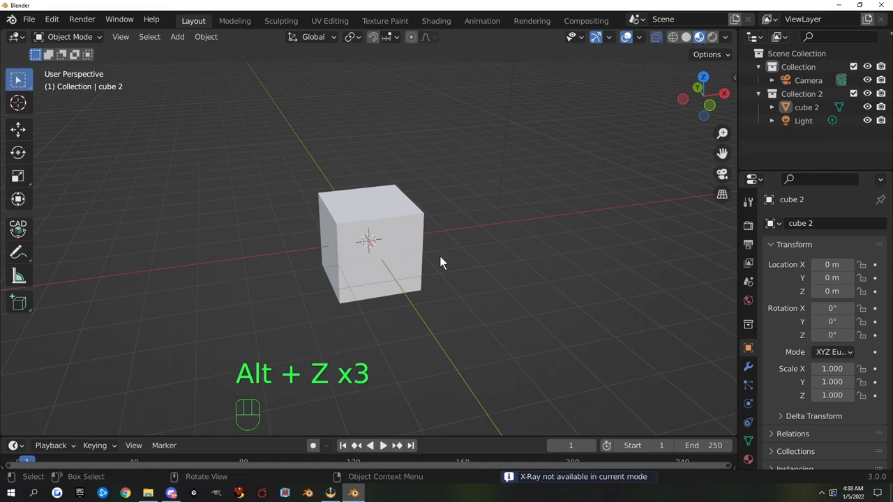
# Step: Return to Solid shading, show the shading mode choices, and toggle X-ray on and off once more
pyautogui.click(686, 37)
pyautogui.press('alt')
pyautogui.press('z')
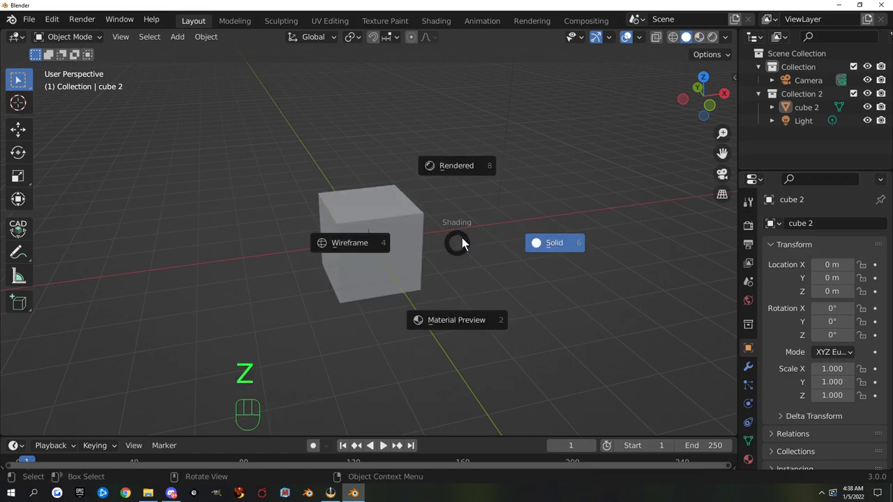
pyautogui.click(622, 310)
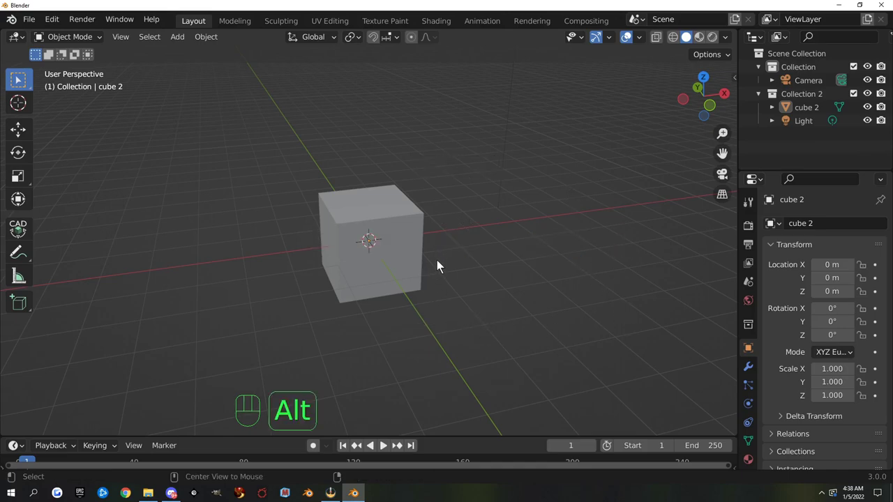
pyautogui.hotkey('alt', 'z')
pyautogui.hotkey('alt', 'z')
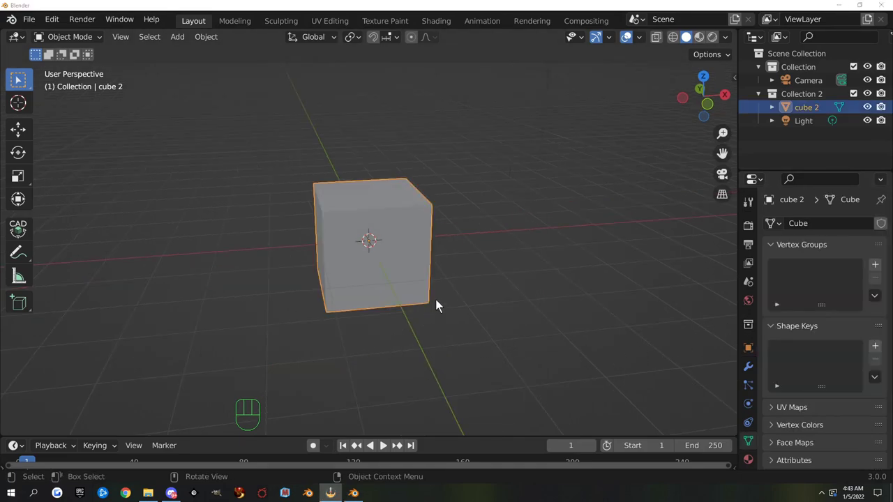
# Step: Move the cube away from the world origin by about -13.86 m in X, 0.18 m in Y and 1.4 m in Z
pyautogui.moveTo(435, 305); pyautogui.dragTo(466, 290, button='middle')
pyautogui.scroll(-3, 466, 289)
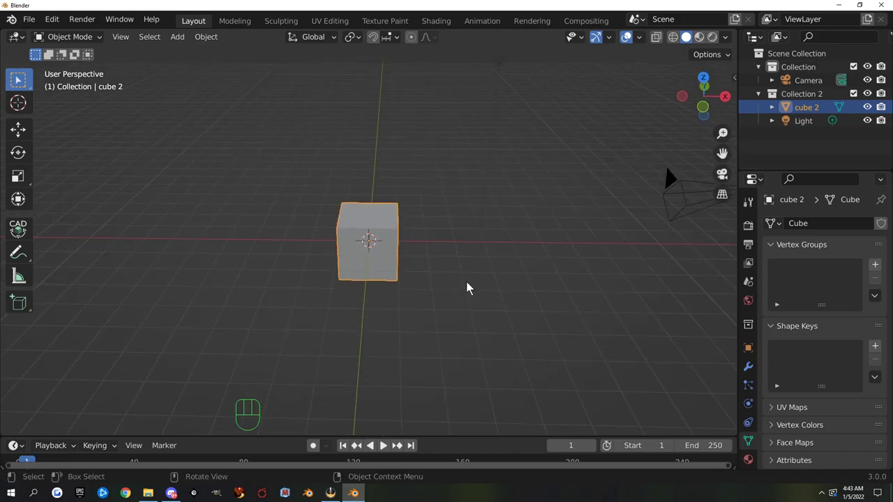
pyautogui.scroll(-2, 464, 282)
pyautogui.scroll(1, 463, 283)
pyautogui.scroll(-2, 462, 282)
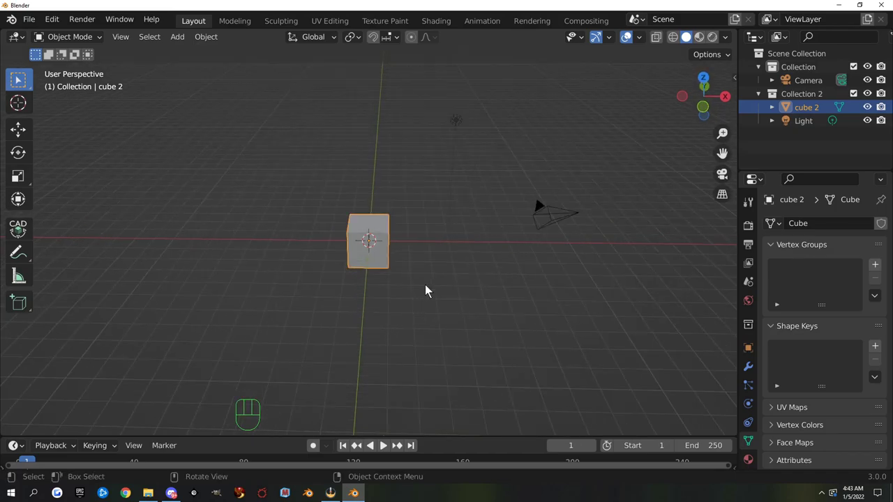
pyautogui.click(378, 258)
pyautogui.press('g')
pyautogui.click(201, 243)
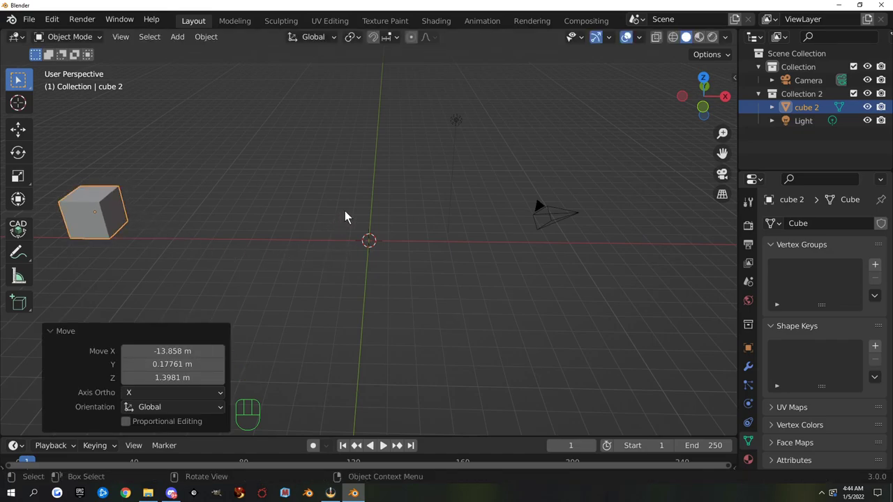
# Step: Add a cone mesh at the world origin and delete it
pyautogui.press('shift')
pyautogui.hotkey('shift', 'a')
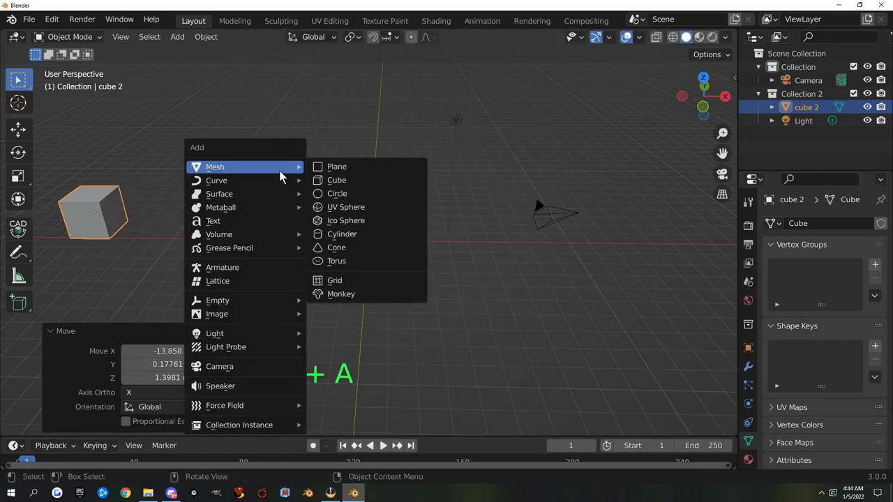
pyautogui.moveTo(262, 179)
pyautogui.click(359, 249)
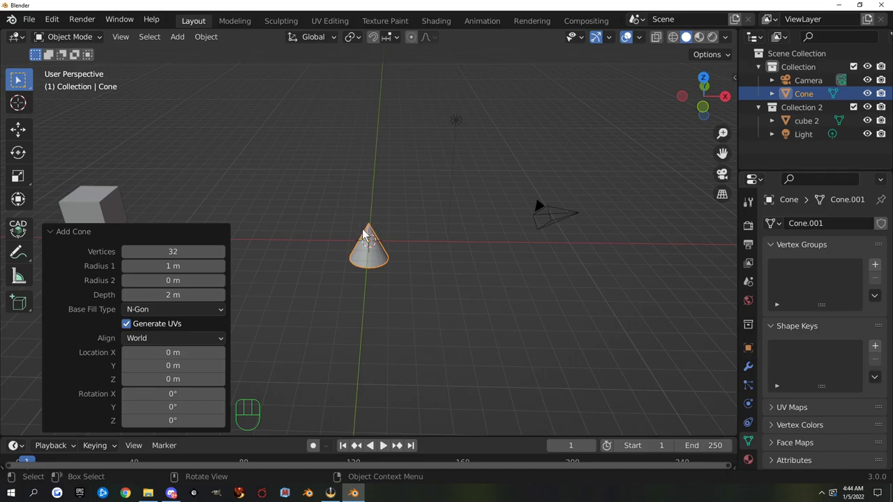
pyautogui.press('x')
pyautogui.click(320, 235)
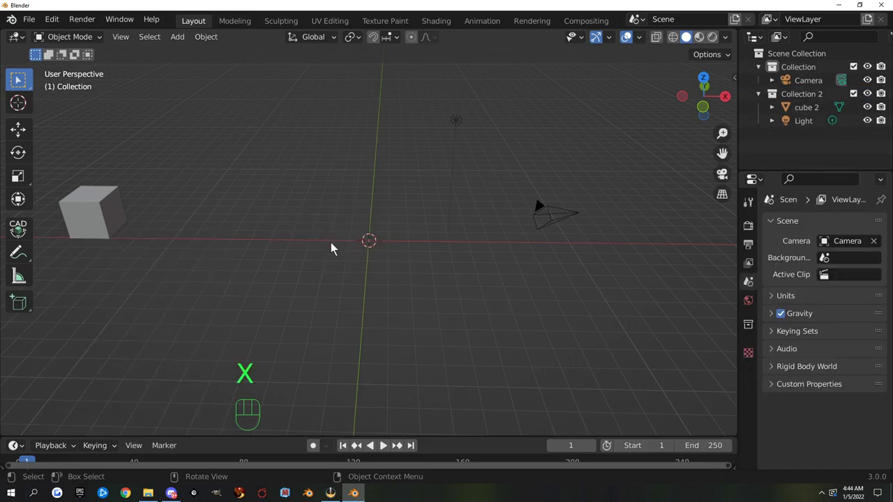
# Step: Place another cone mesh at the world origin and remove it again
pyautogui.click(208, 40)
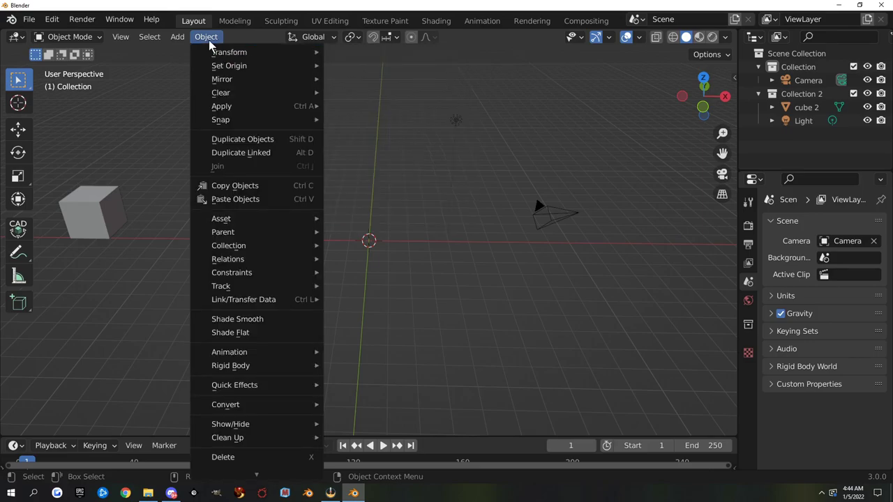
pyautogui.click(183, 40)
pyautogui.moveTo(195, 52)
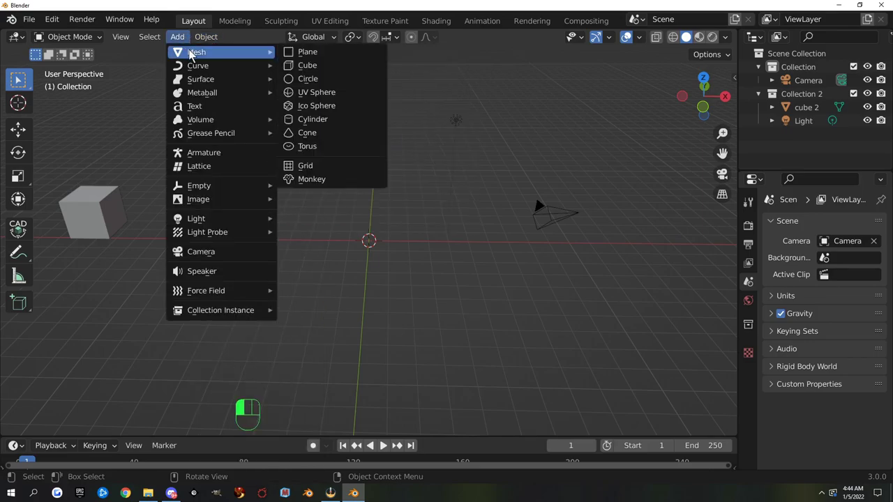
pyautogui.click(320, 135)
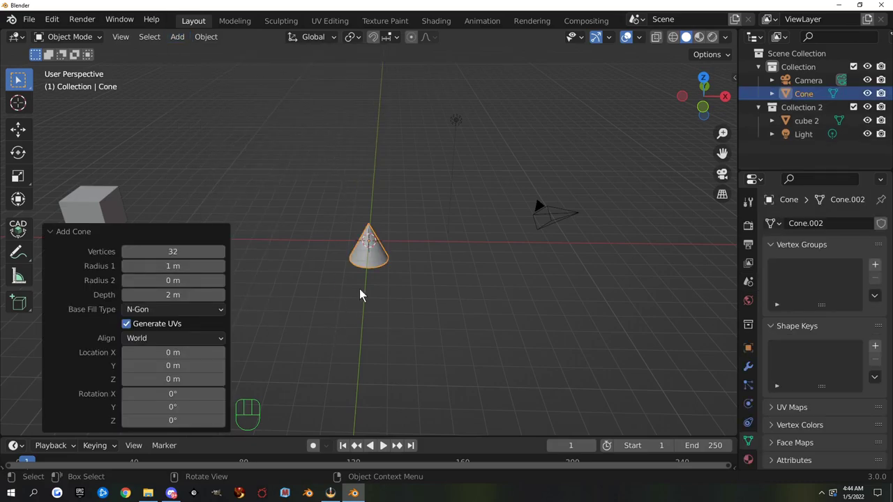
pyautogui.click(377, 269)
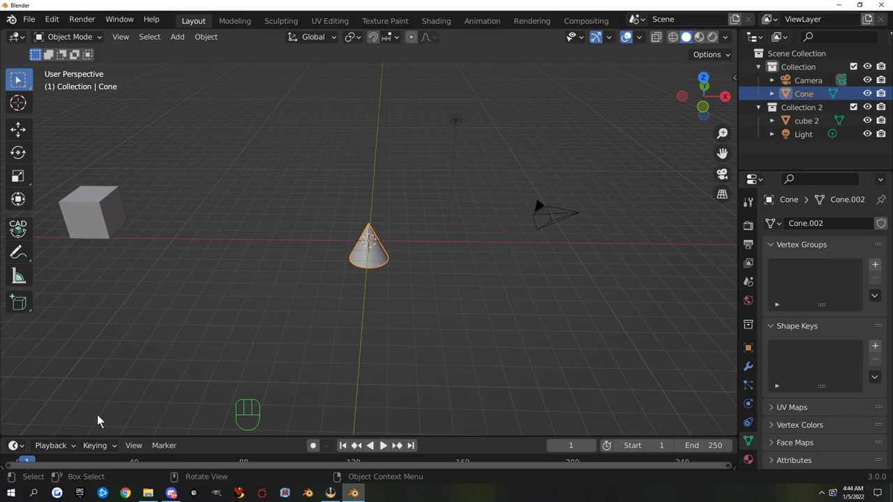
pyautogui.press('x')
pyautogui.click(380, 267)
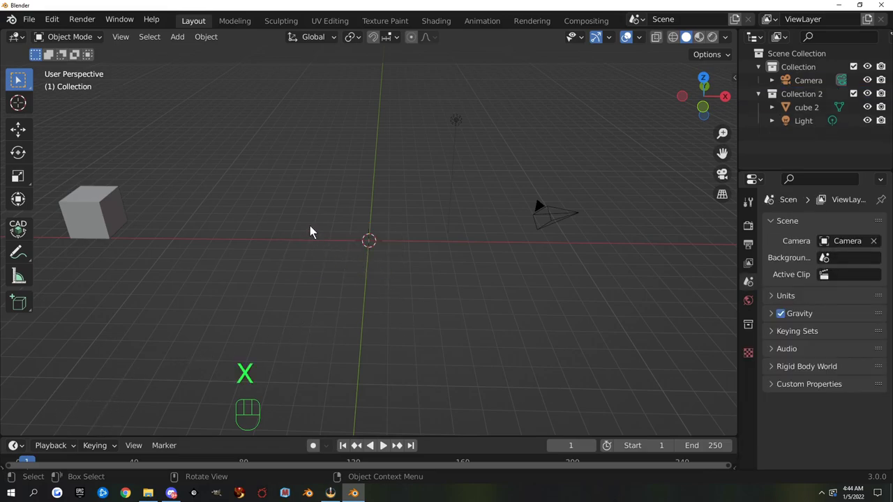
# Step: Add a cone mesh with 32 vertices, a 1 m base radius and 2 m depth at the world origin
pyautogui.hotkey('shift', 'a')
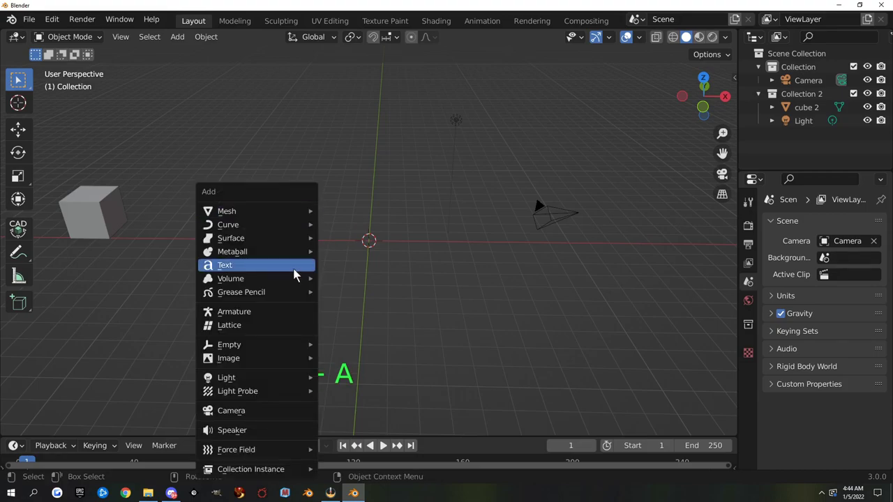
pyautogui.moveTo(283, 213)
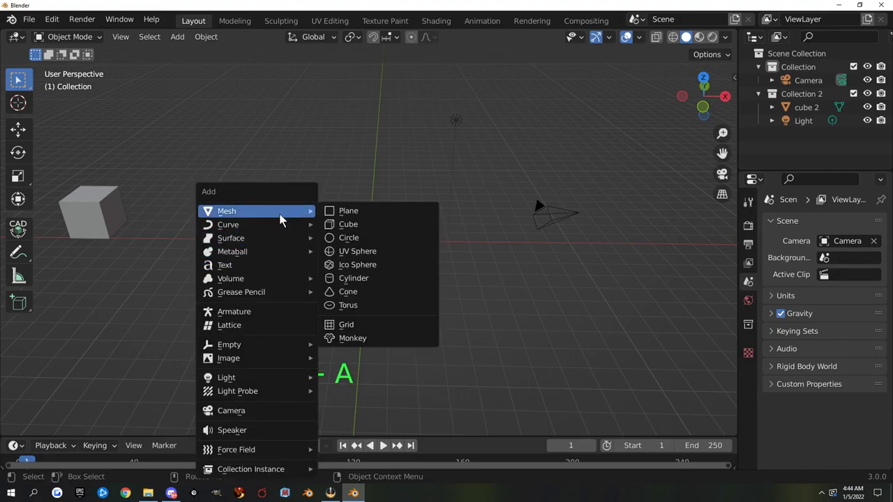
pyautogui.click(372, 298)
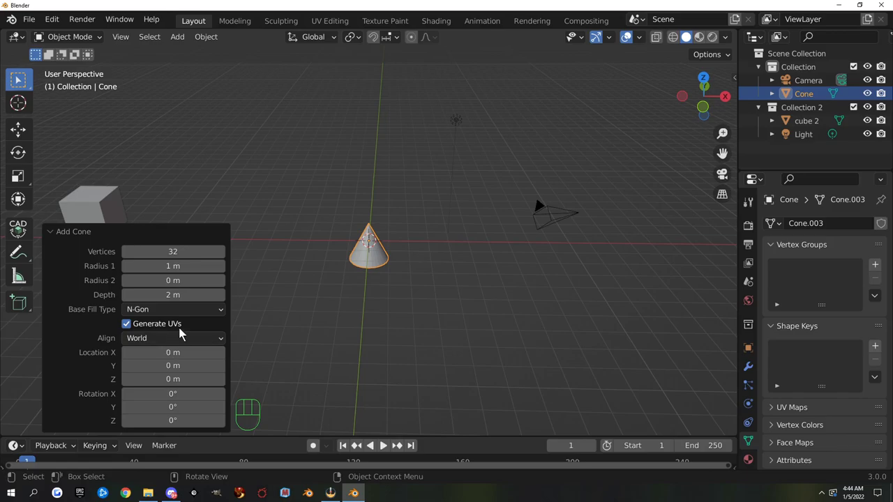
# Step: Set the cone's Radius 2 to 1.35 m to form a cup shape, inspect it and reselect it
pyautogui.scroll(5, 387, 312)
pyautogui.moveTo(385, 306); pyautogui.dragTo(358, 289, button='middle')
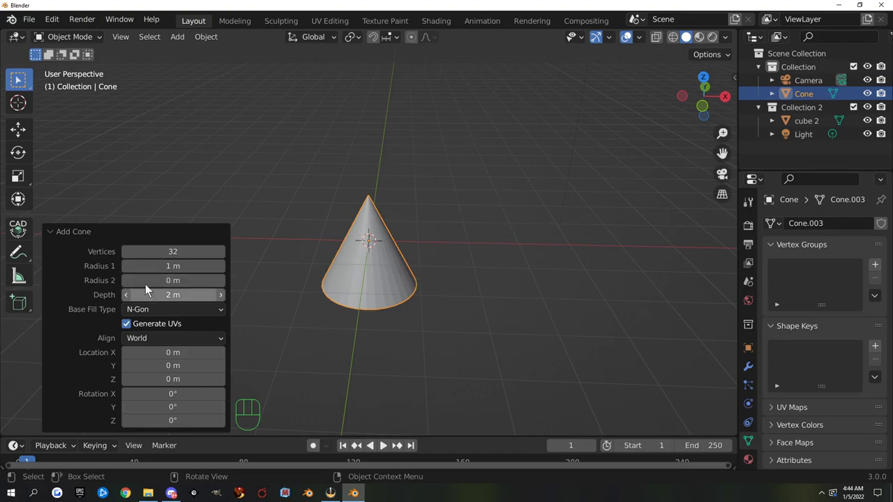
pyautogui.moveTo(159, 280)
pyautogui.mouseDown()
pyautogui.moveTo(223, 281)
pyautogui.moveTo(159, 279)
pyautogui.mouseUp()
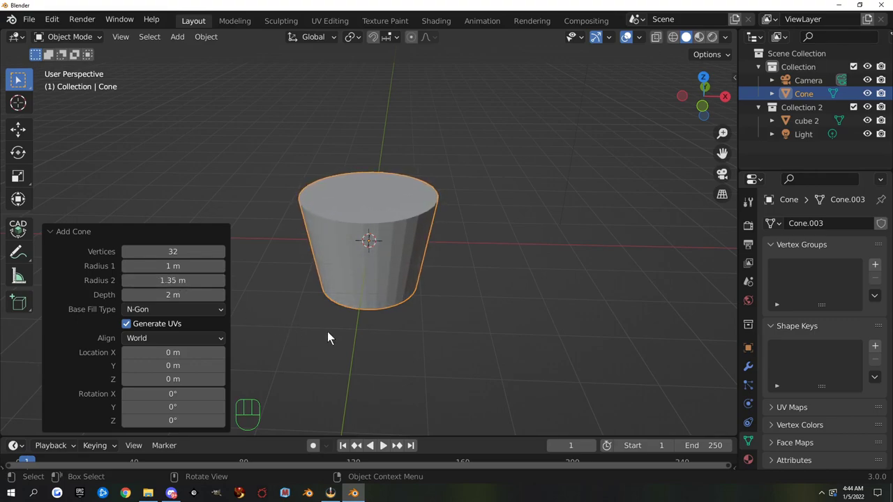
pyautogui.moveTo(342, 315); pyautogui.dragTo(398, 263, button='middle')
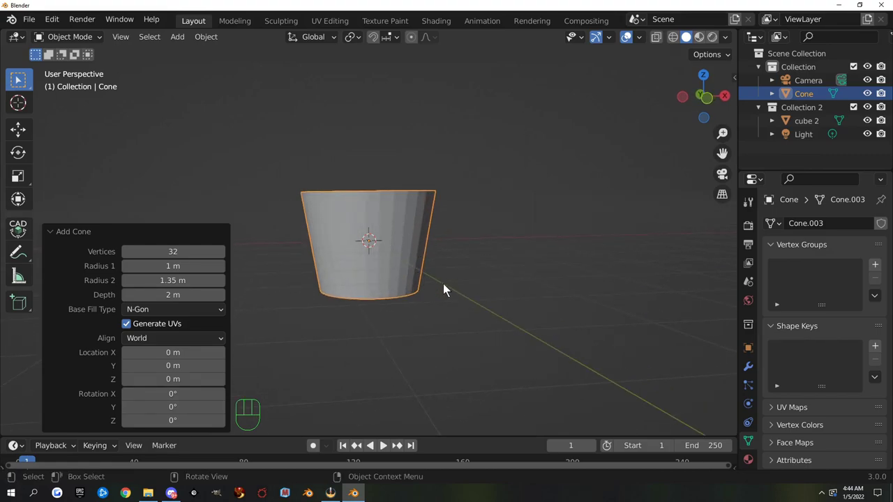
pyautogui.click(457, 262)
pyautogui.click(388, 222)
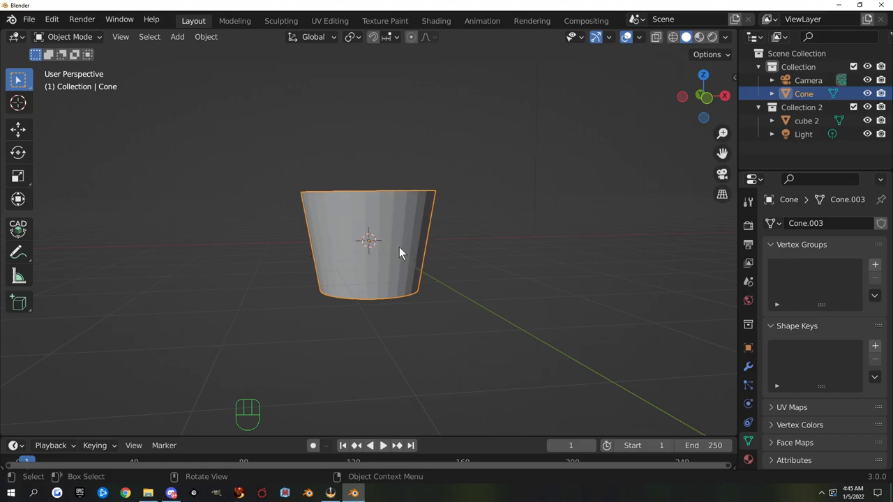
# Step: View the cup shape in Wireframe shading and return to Solid shading
pyautogui.press('shift')
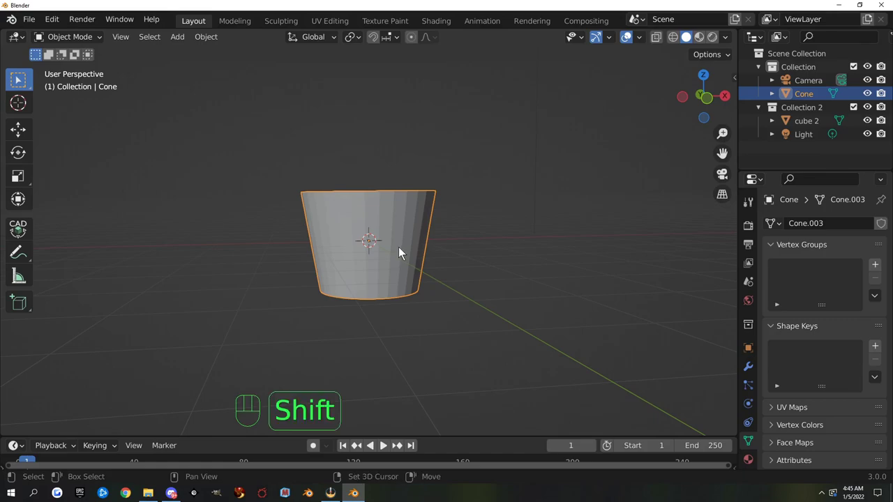
pyautogui.hotkey('shift', 'z')
pyautogui.hotkey('shift', 'x')
pyautogui.press('shift')
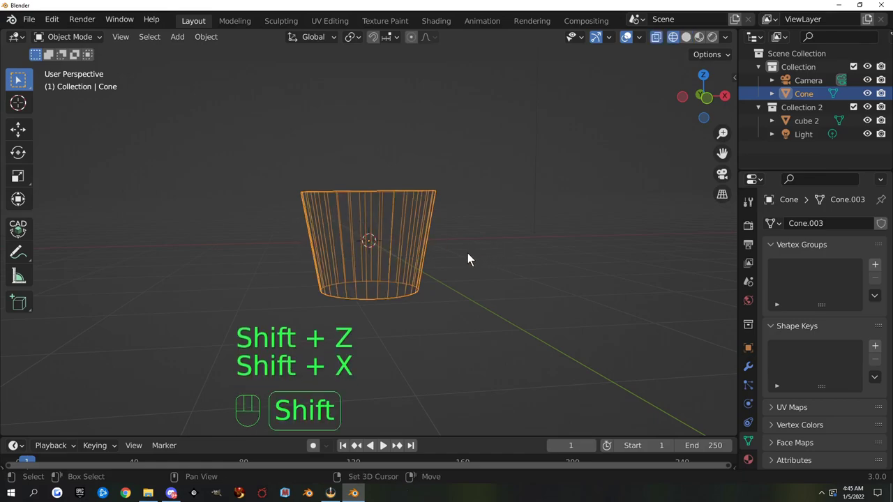
pyautogui.hotkey('shift', 'z')
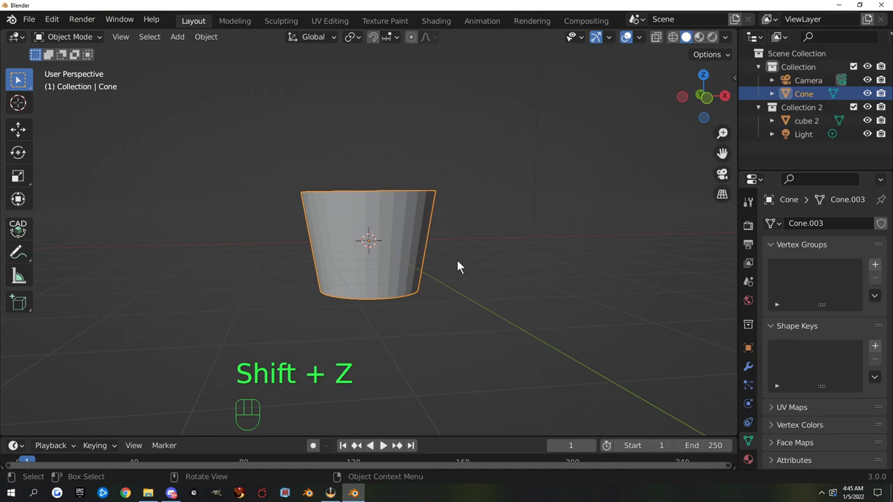
# Step: Scale the cup shape to about 0.444 in X and Y while keeping its height locked
pyautogui.press('s')
pyautogui.hotkey('shift', 'z')
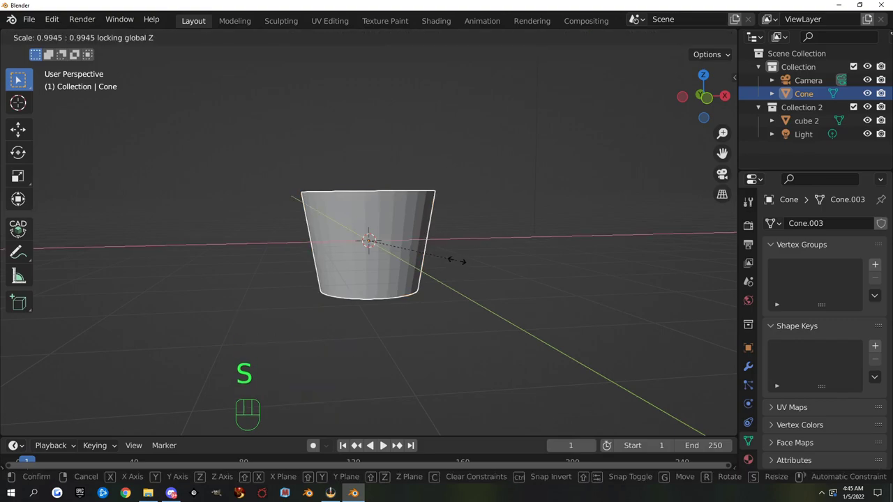
pyautogui.click(409, 242)
pyautogui.moveTo(495, 237); pyautogui.dragTo(391, 234, button='middle')
pyautogui.scroll(2, 401, 290)
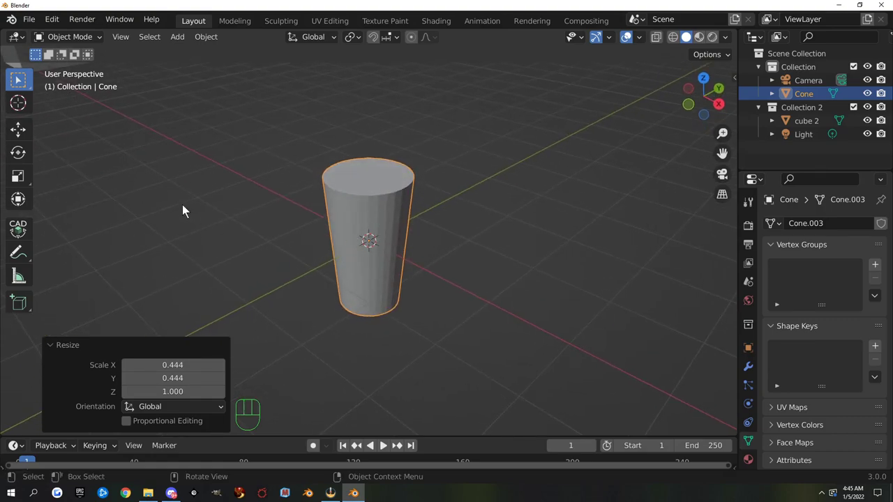
# Step: Draw a 32-vertex cylinder interactively on the cup's top face with the Add Cylinder tool, using fixed aspect and a centered pivot
pyautogui.click(21, 309)
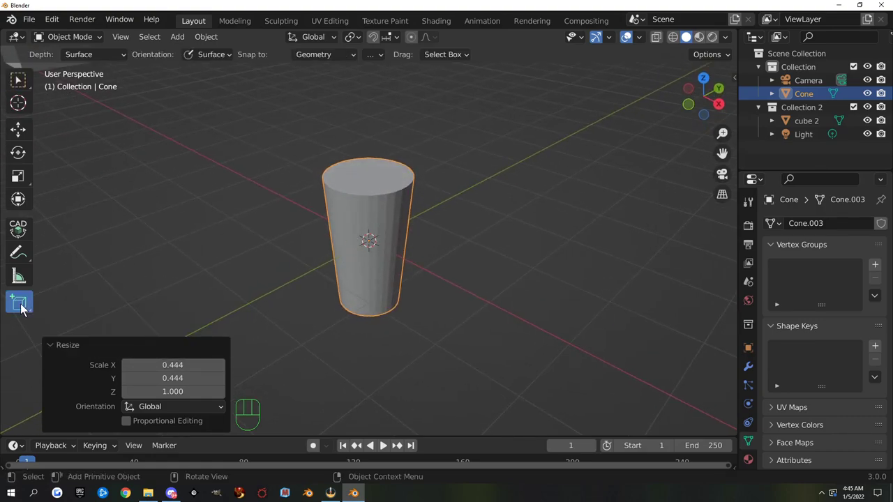
pyautogui.moveTo(19, 304); pyautogui.dragTo(20, 304)
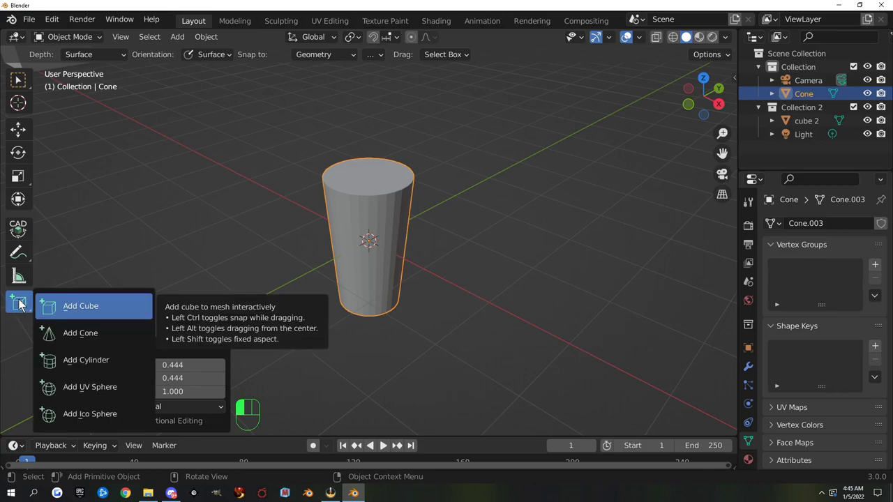
pyautogui.click(95, 357)
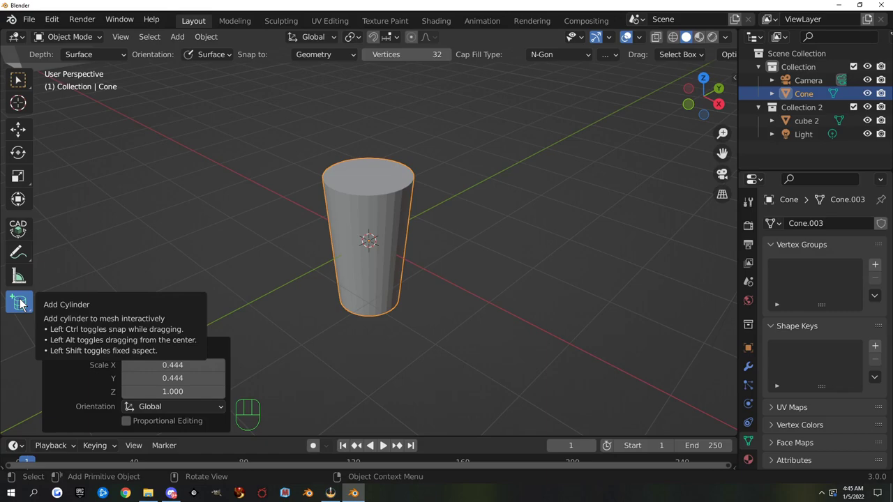
pyautogui.moveTo(315, 256); pyautogui.dragTo(267, 267, button='middle')
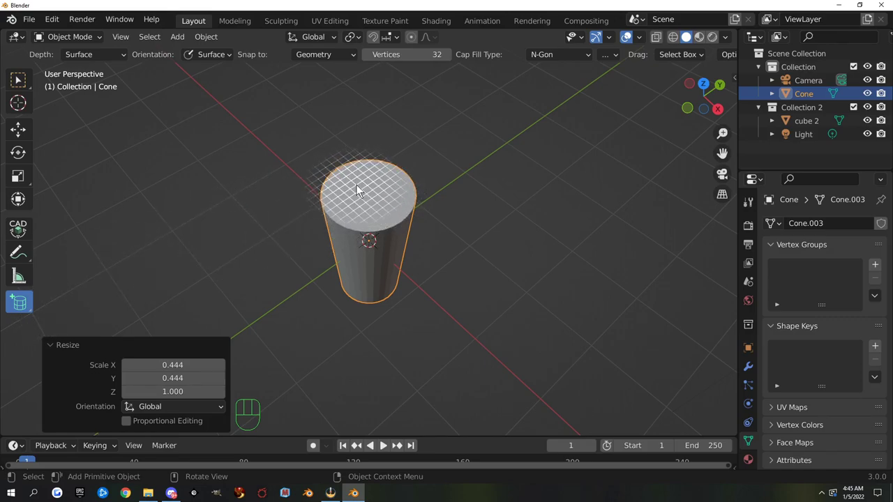
pyautogui.press('shift')
pyautogui.keyDown('alt'); pyautogui.keyDown('shift'); pyautogui.moveTo(349, 179); pyautogui.dragTo(405, 197); pyautogui.keyUp('shift'); pyautogui.keyUp('alt')
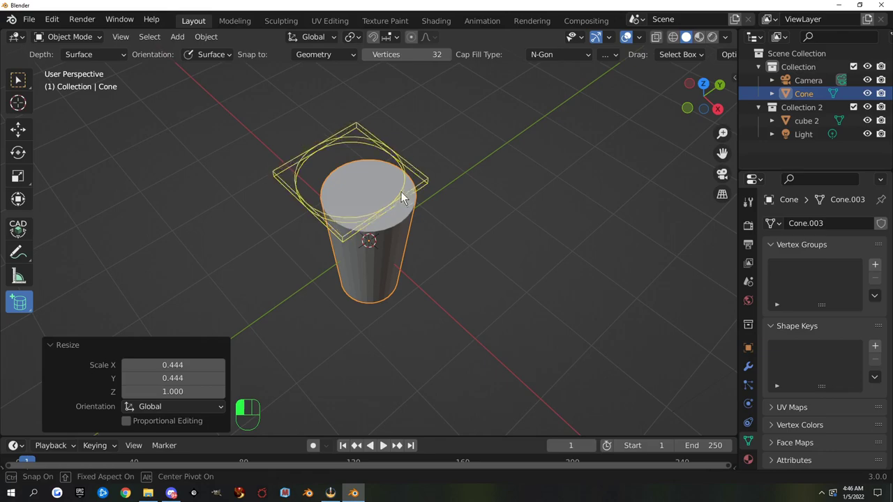
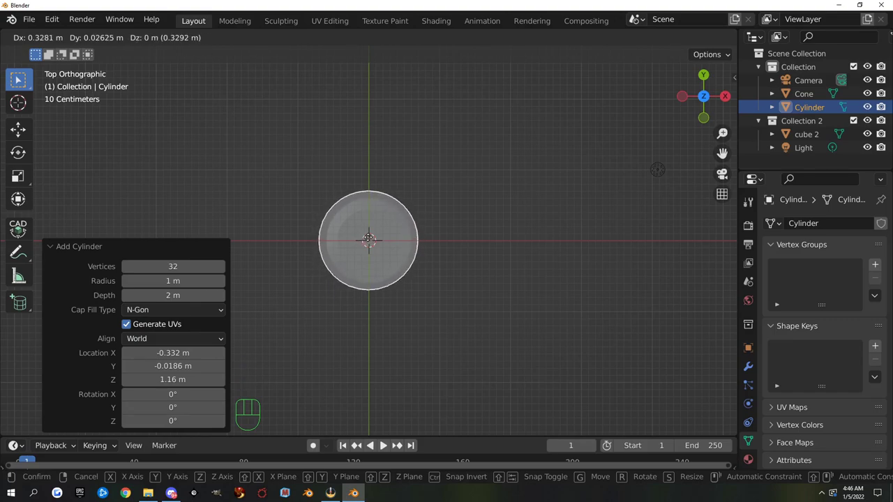
# Step: Move the cylinder about 0.328 m in X and 0.007 m in Y to center it over the cup, and turn off X-ray
pyautogui.click(368, 240)
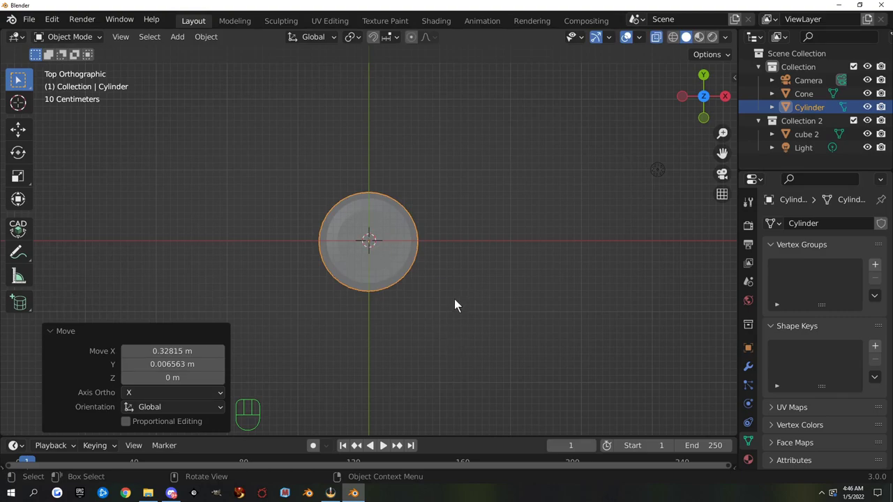
pyautogui.moveTo(501, 346); pyautogui.dragTo(496, 237, button='middle')
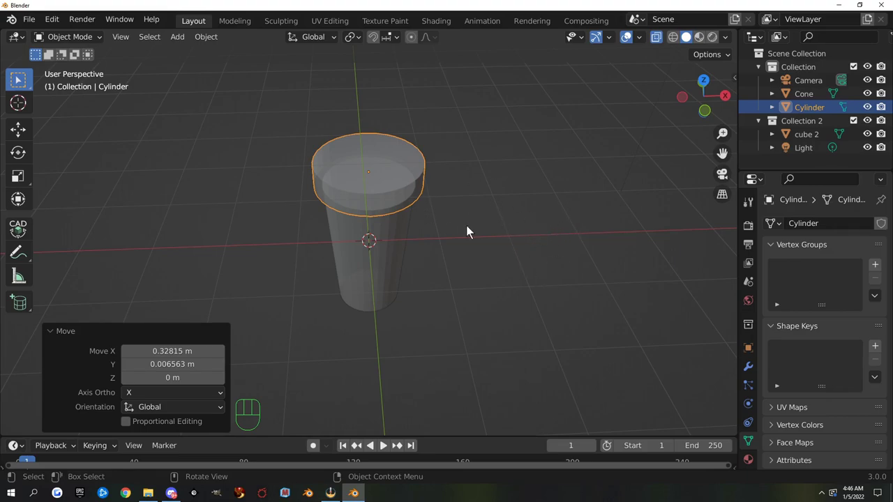
pyautogui.moveTo(498, 259); pyautogui.dragTo(513, 232, button='middle')
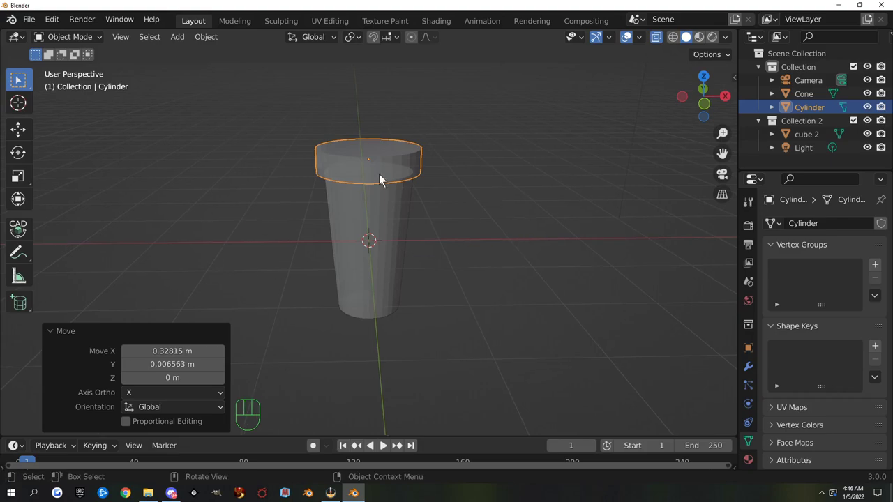
pyautogui.hotkey('alt', 'z')
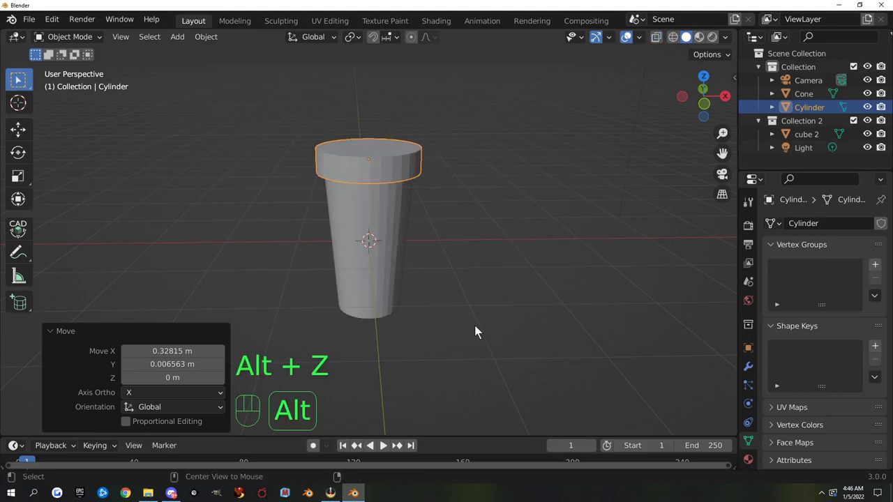
pyautogui.moveTo(469, 272); pyautogui.dragTo(470, 249, button='middle')
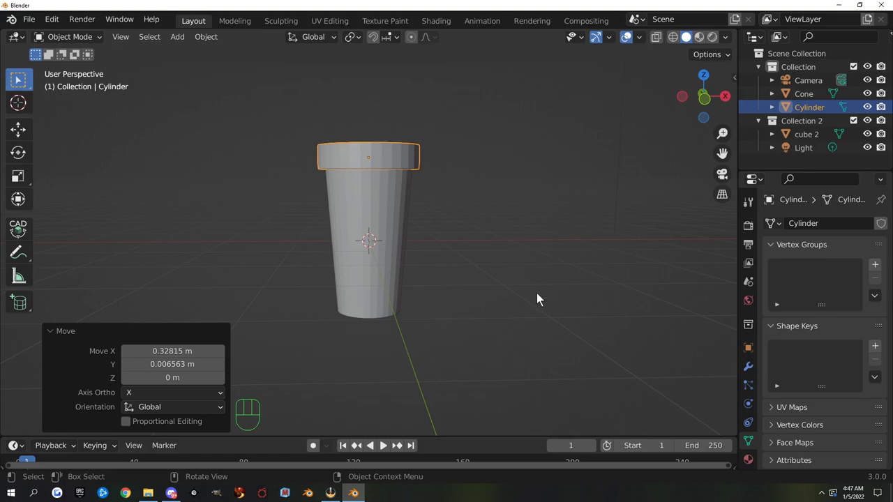
# Step: Clear the cylinder's location to the world origin and raise it about 0.959 m along Z as the cup's lid
pyautogui.hotkey('alt', 'g')
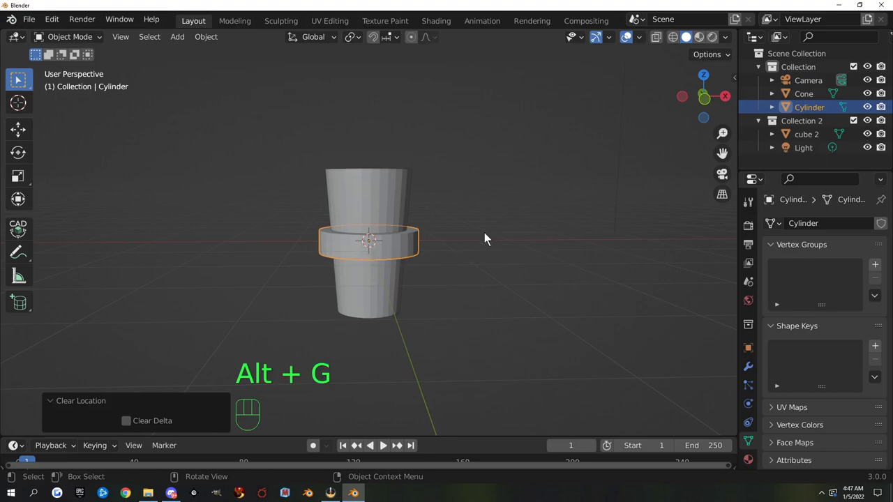
pyautogui.moveTo(484, 235); pyautogui.dragTo(472, 254, button='middle')
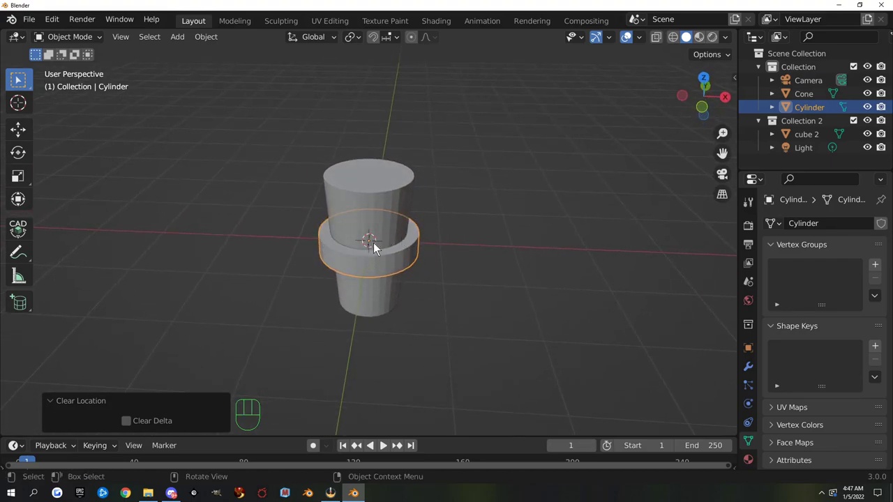
pyautogui.moveTo(436, 271); pyautogui.dragTo(467, 307, button='middle')
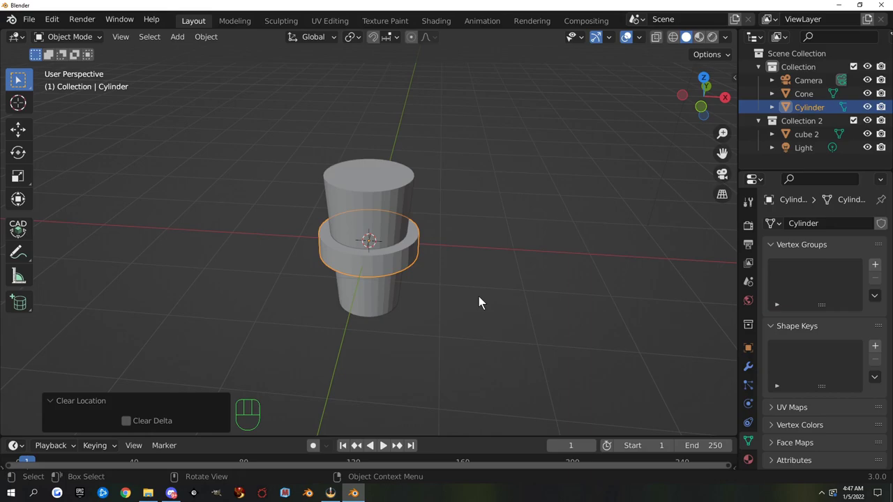
pyautogui.press('g')
pyautogui.press('z')
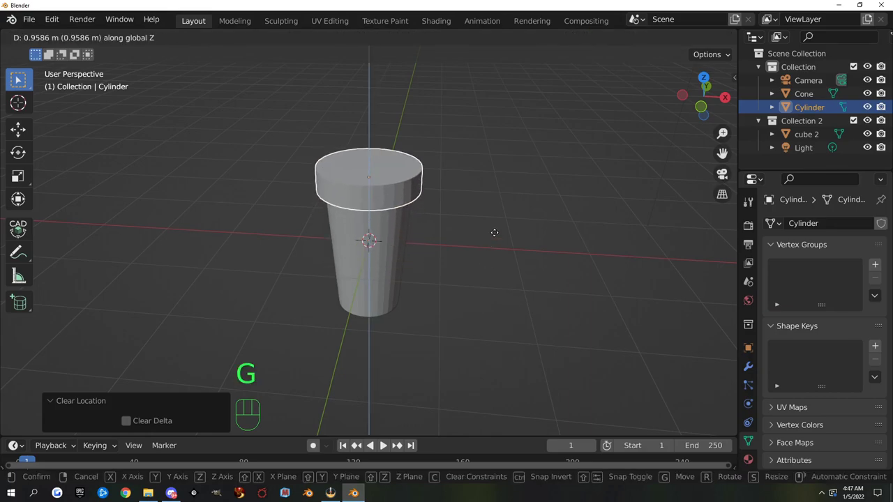
pyautogui.click(495, 232)
# Step: Scale the lid to about 0.42 along Z and about 0.914 in X and Y with Z locked
pyautogui.moveTo(508, 303); pyautogui.dragTo(528, 278, button='middle')
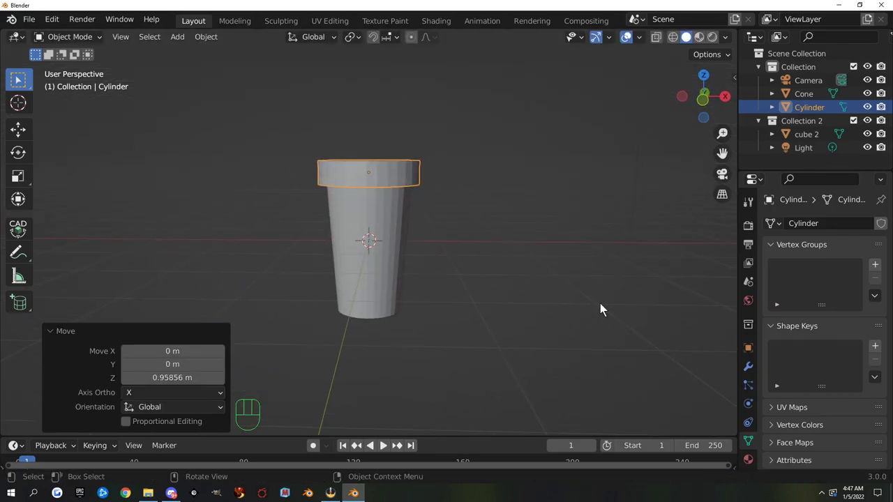
pyautogui.press('s')
pyautogui.press('z')
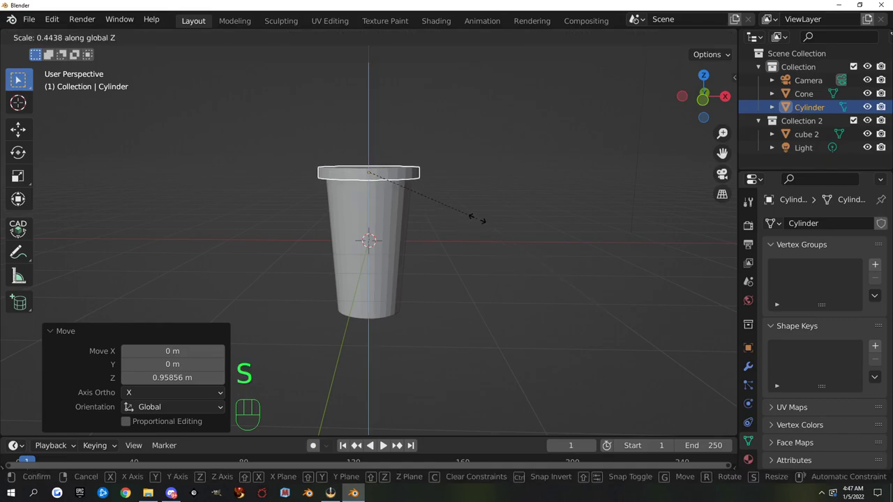
pyautogui.click(473, 216)
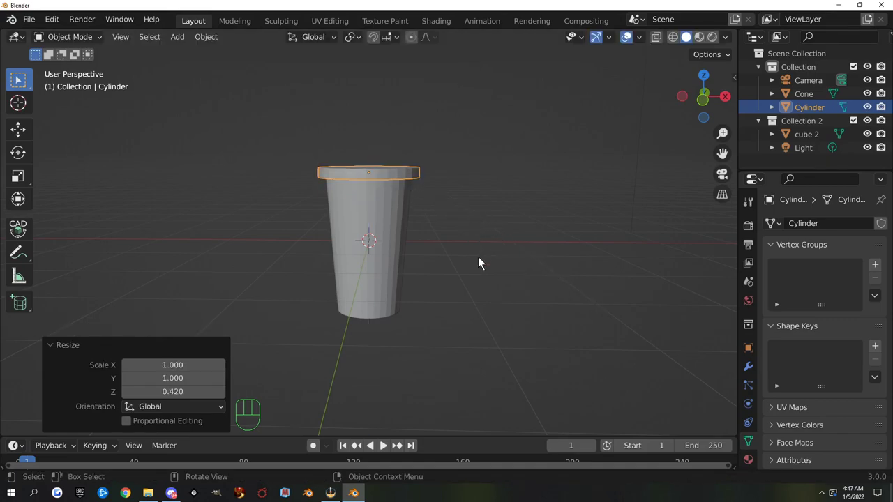
pyautogui.press('s')
pyautogui.hotkey('shift', 'z')
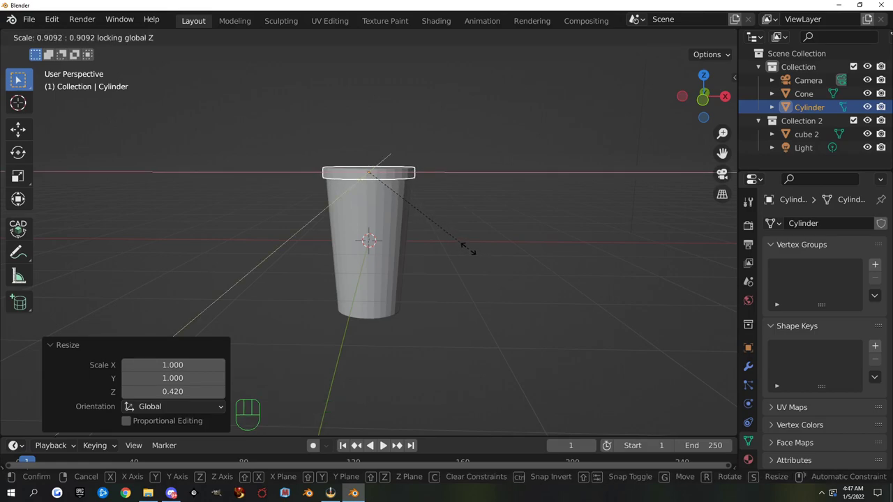
pyautogui.click(469, 255)
pyautogui.moveTo(469, 256); pyautogui.dragTo(449, 243, button='middle')
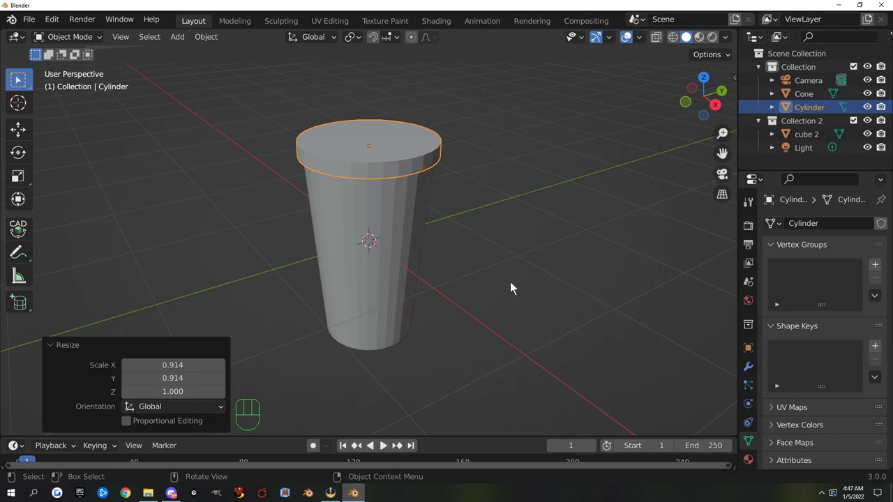
pyautogui.moveTo(406, 194); pyautogui.dragTo(465, 218, button='middle')
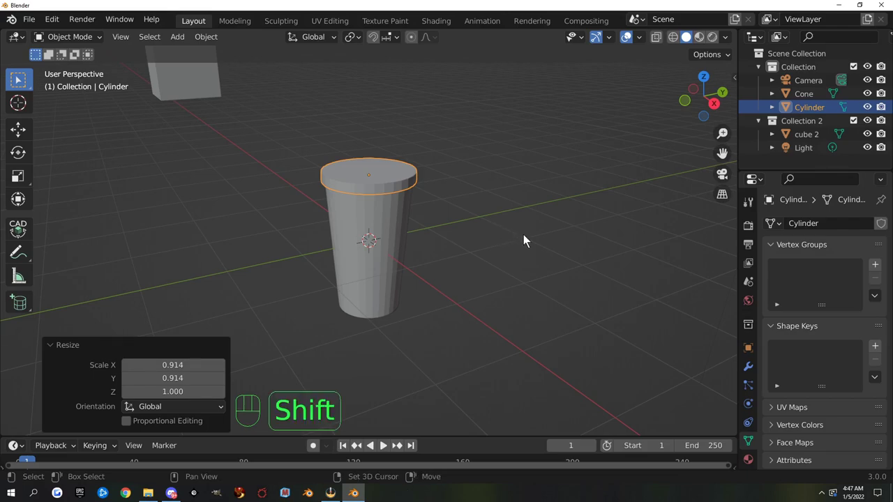
# Step: Duplicate the lid and place the copy about 0.296 m higher along Z
pyautogui.hotkey('shift', 'd')
pyautogui.press('z')
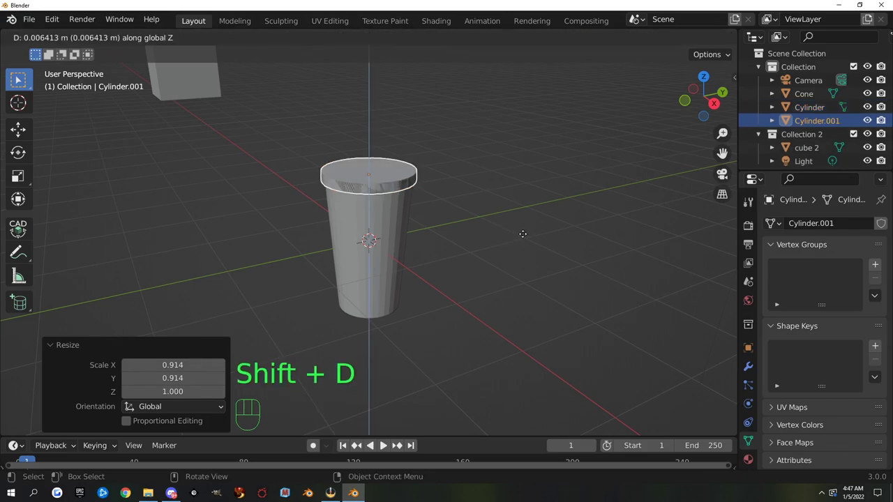
pyautogui.click(523, 217)
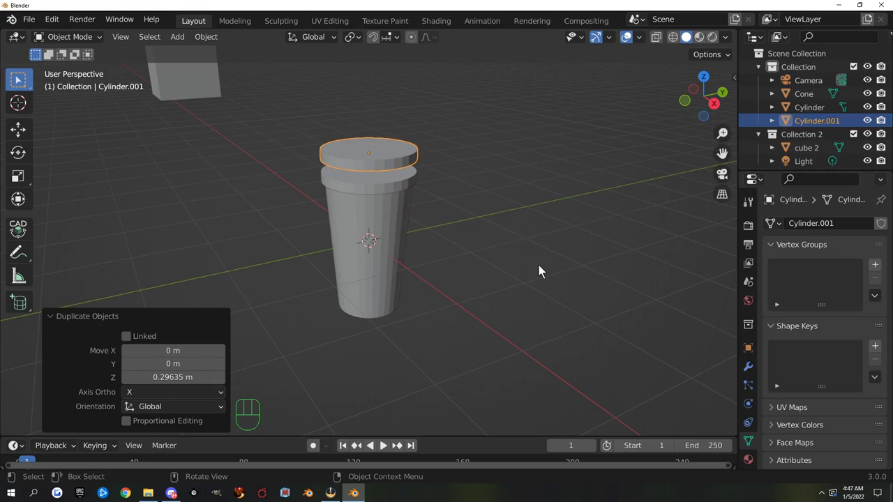
# Step: Shape the duplicate into a straw by scaling it to about 0.103 in X and Y and about 10.176 along Z
pyautogui.press('s')
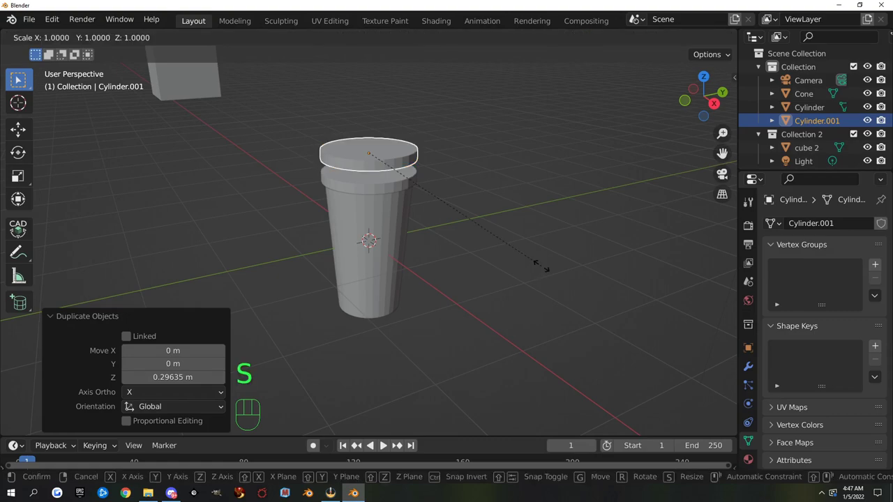
pyautogui.hotkey('shift', 'z')
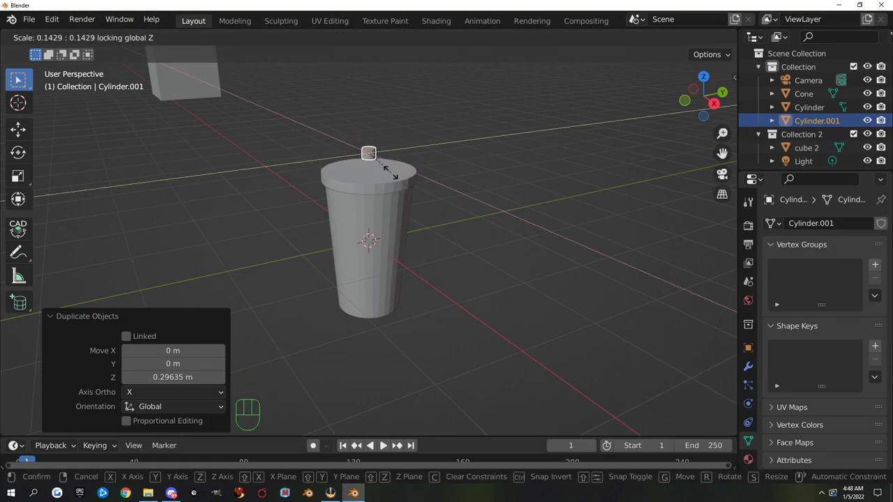
pyautogui.click(384, 167)
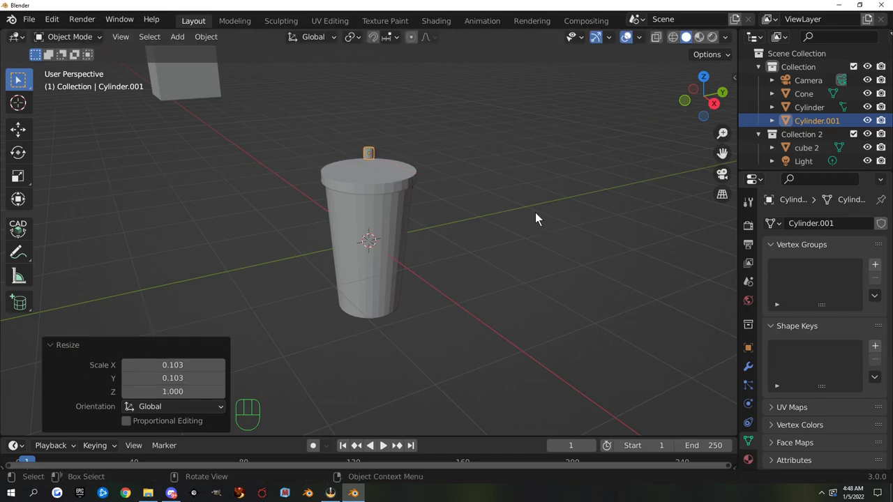
pyautogui.press('s')
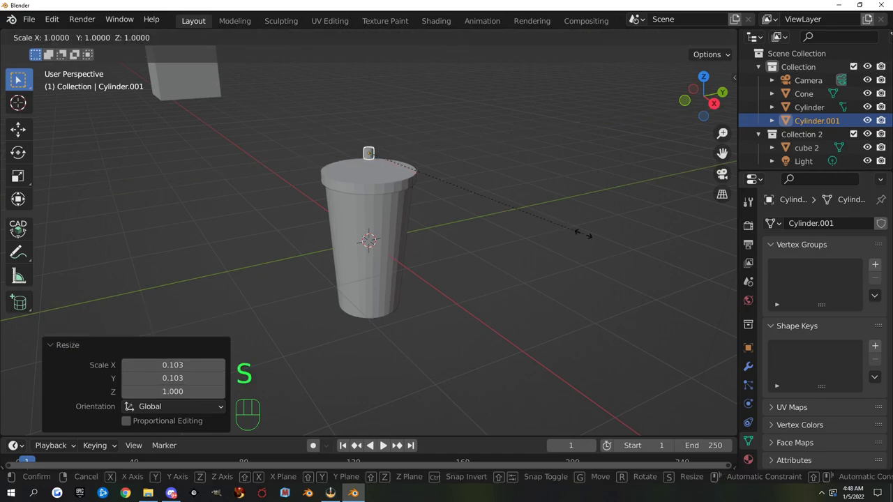
pyautogui.press('z')
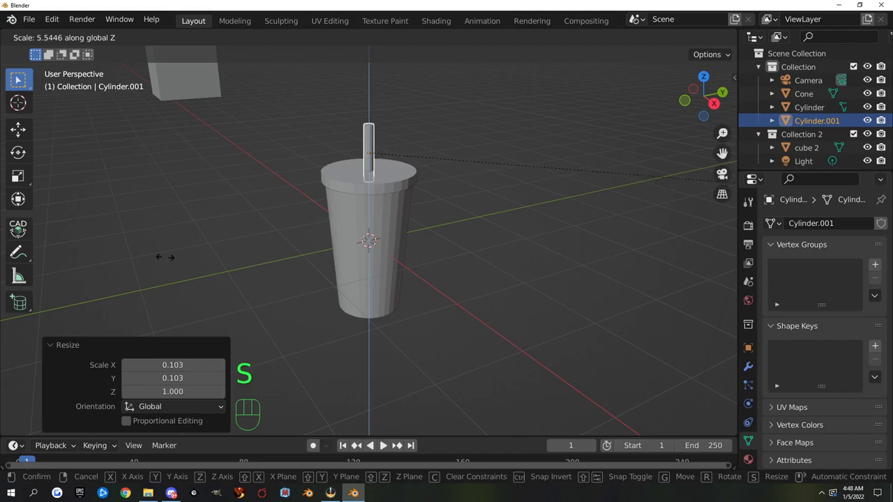
pyautogui.click(494, 221)
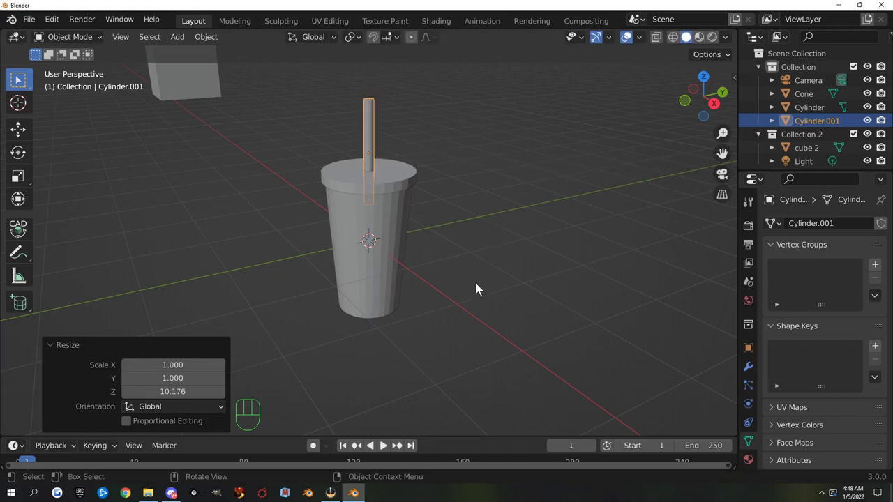
# Step: Rotate the straw about 9.06° in the front orthographic view so that it leans sideways
pyautogui.moveTo(431, 321); pyautogui.dragTo(420, 291, button='middle')
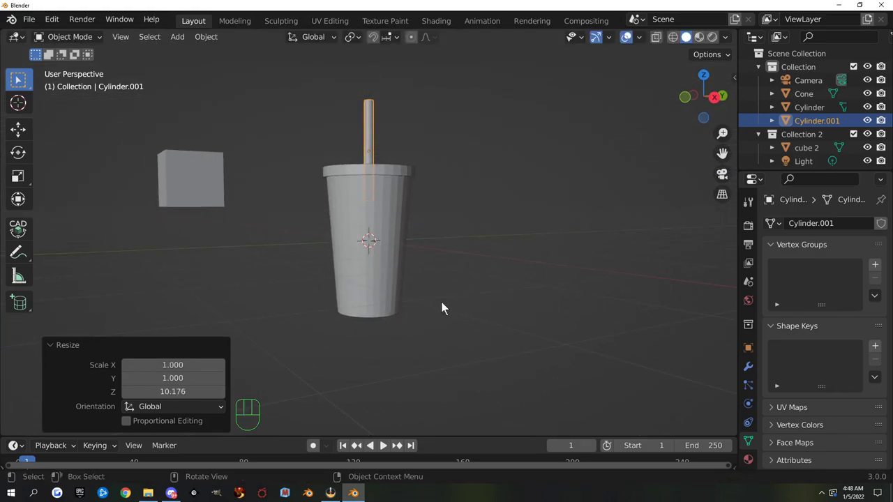
pyautogui.press('KP_1')
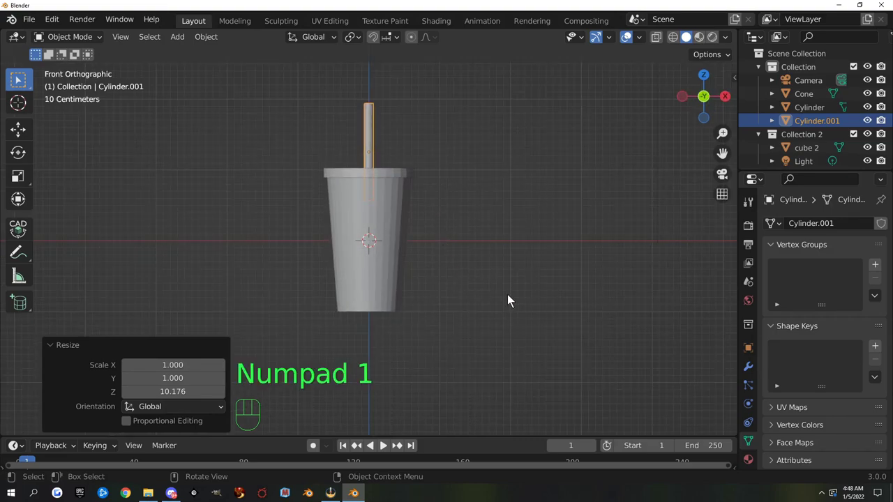
pyautogui.press('r')
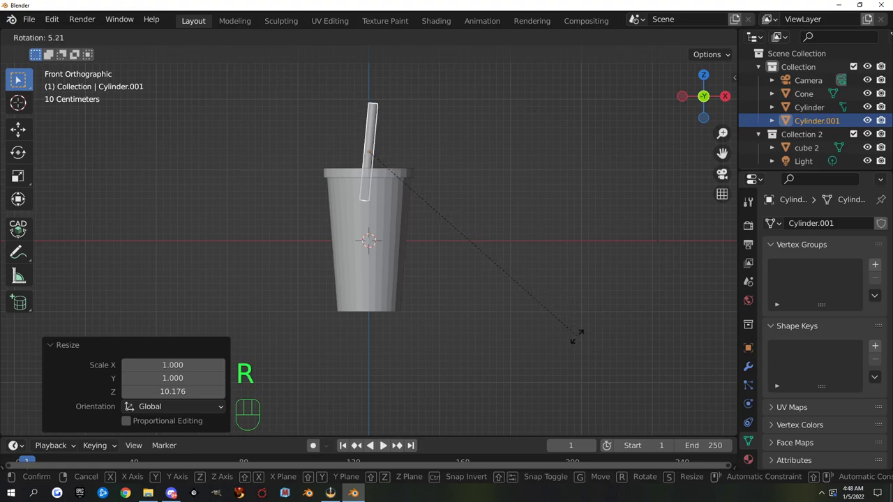
pyautogui.click(577, 364)
# Step: Move the tilted straw about 0.118 m down into the lid and about 0.007 m in X, and inspect the cup
pyautogui.press('g')
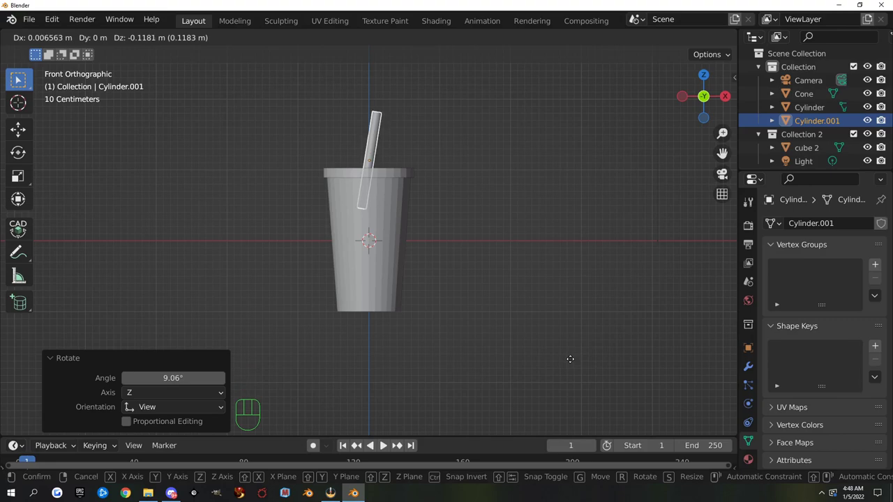
pyautogui.click(570, 358)
pyautogui.moveTo(489, 227); pyautogui.dragTo(486, 270, button='middle')
pyautogui.scroll(-2, 504, 221)
pyautogui.keyDown('shift'); pyautogui.moveTo(503, 221); pyautogui.dragTo(494, 301, button='middle'); pyautogui.keyUp('shift')
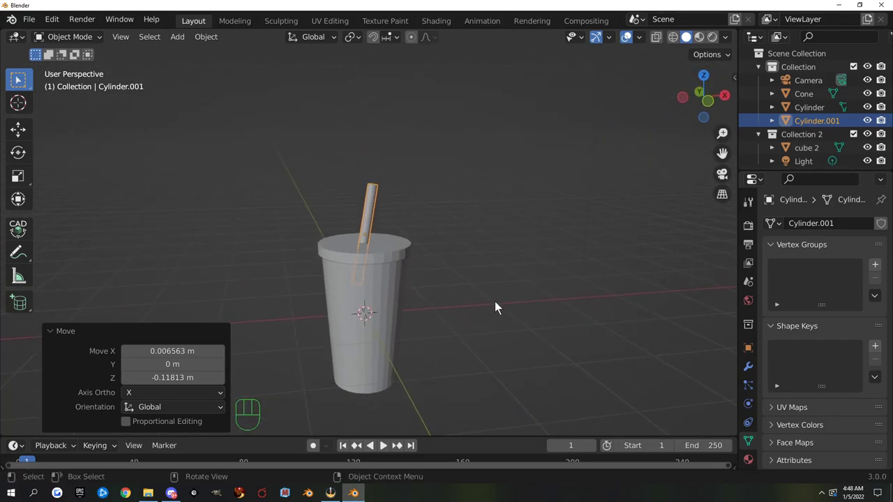
pyautogui.scroll(2, 422, 244)
pyautogui.scroll(-1, 469, 237)
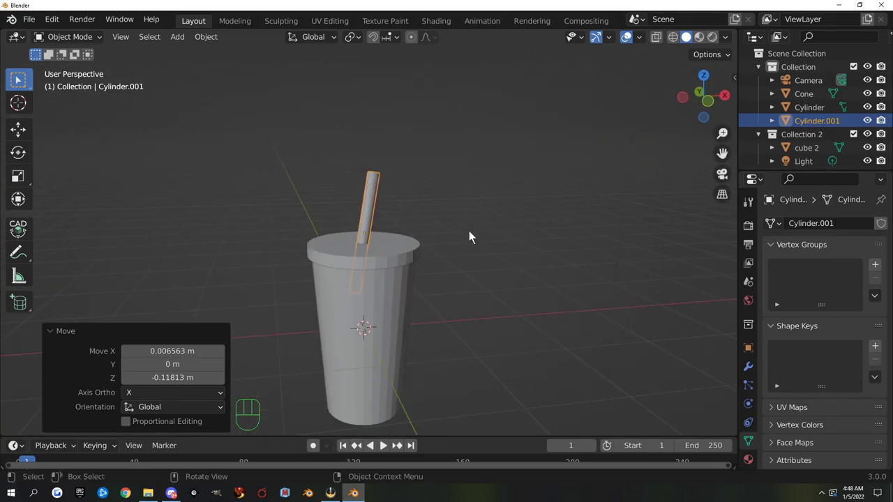
# Step: Rename the straw cylinder's object as straw
pyautogui.click(371, 187)
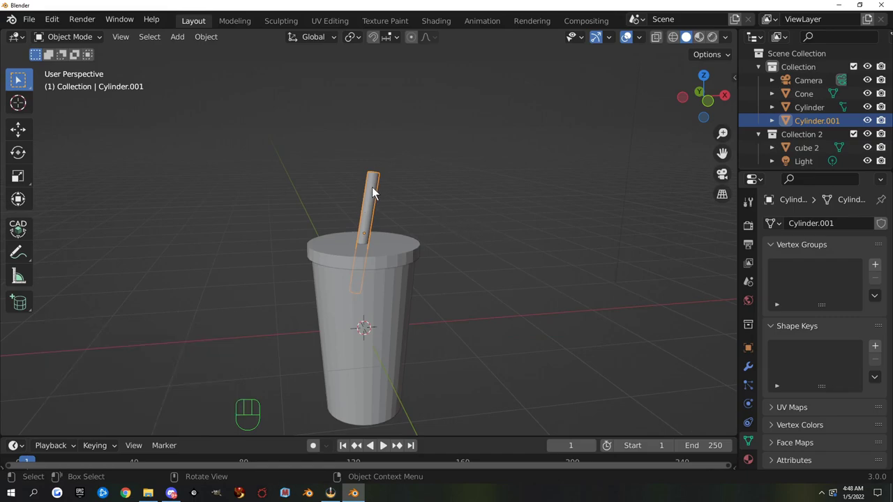
pyautogui.doubleClick(813, 119)
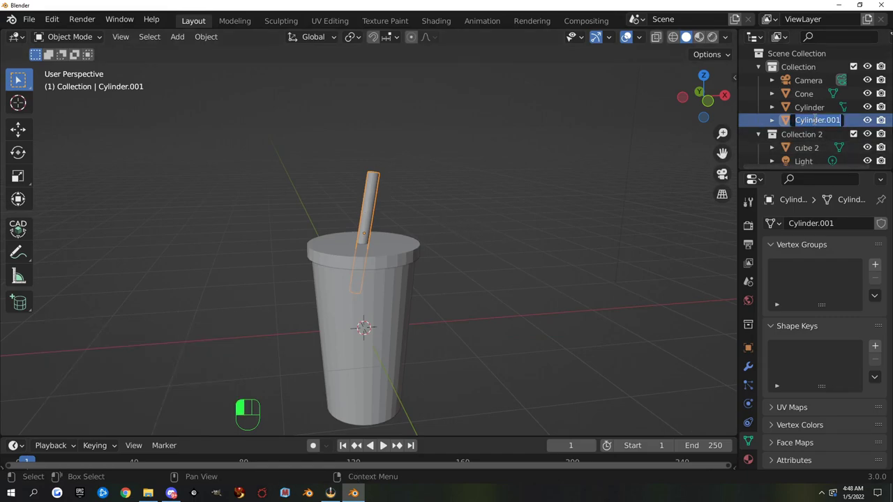
pyautogui.write('straw')
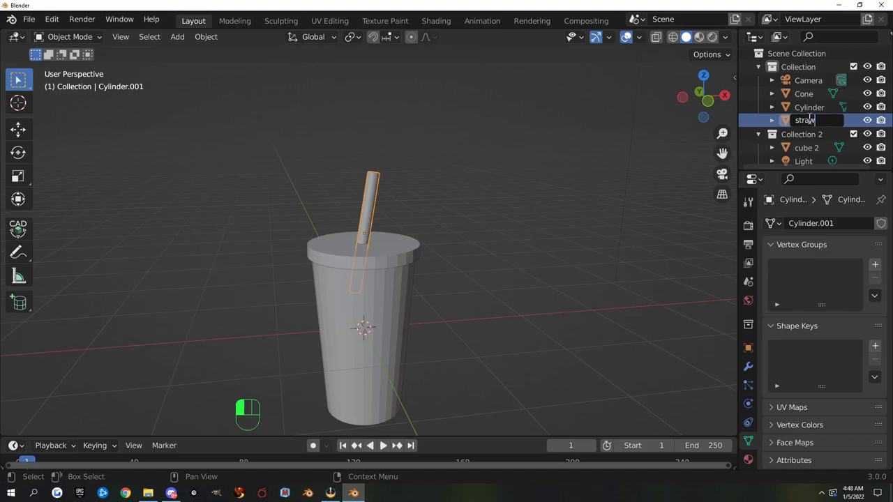
pyautogui.press('Return')
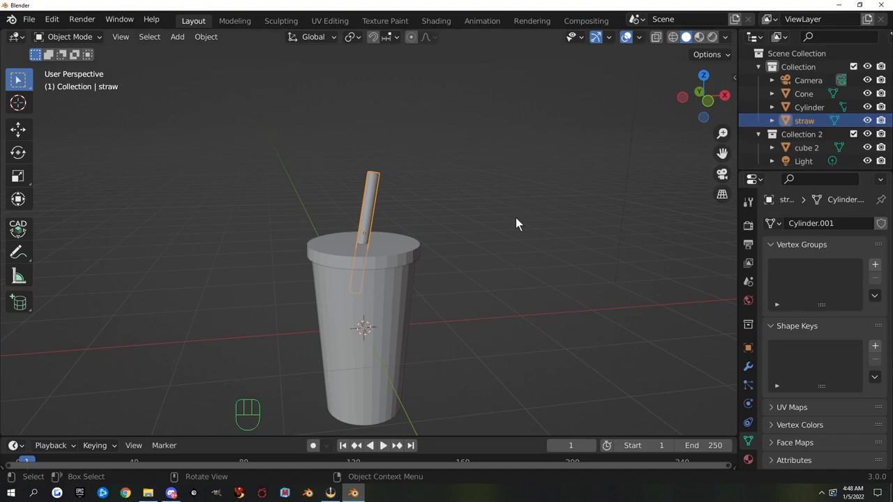
# Step: Rename the lid cylinder's object as lid
pyautogui.click(408, 267)
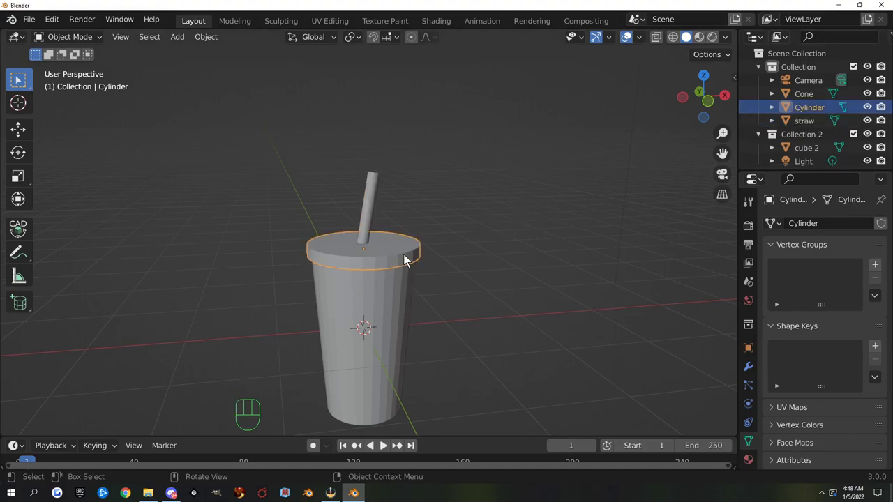
pyautogui.doubleClick(813, 110)
pyautogui.write('lid')
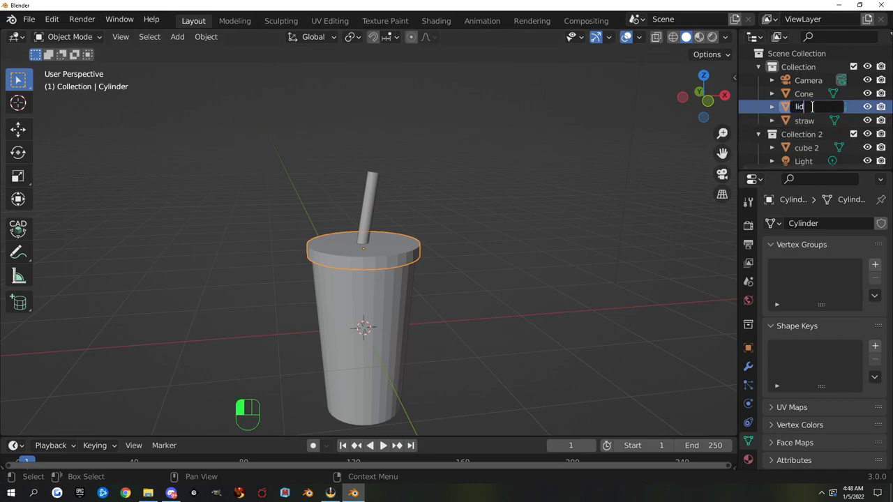
pyautogui.press('Return')
# Step: Rename the cone that forms the cup body as cup and clear the selection
pyautogui.click(382, 313)
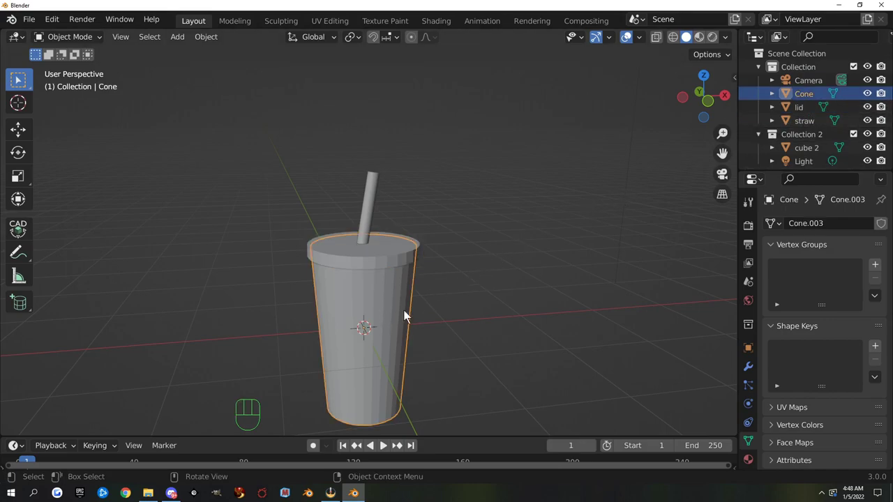
pyautogui.doubleClick(807, 93)
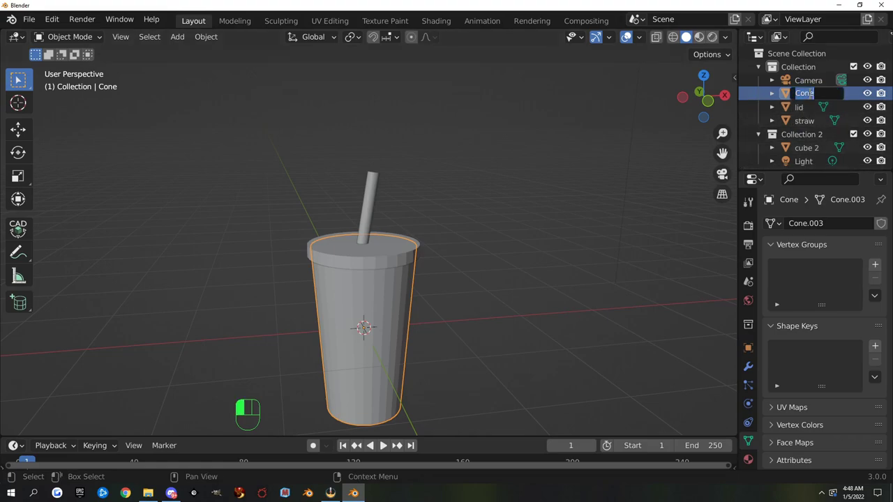
pyautogui.write('cup')
pyautogui.press('Return')
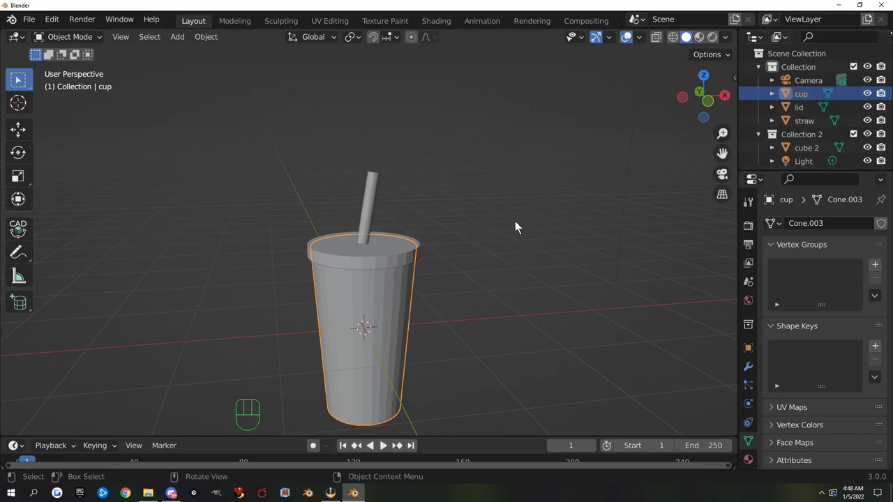
pyautogui.click(220, 180)
pyautogui.moveTo(493, 338)
pyautogui.mouseDown(button='middle')
pyautogui.moveTo(502, 247)
pyautogui.moveTo(481, 337)
pyautogui.moveTo(488, 328)
pyautogui.mouseUp(button='middle')
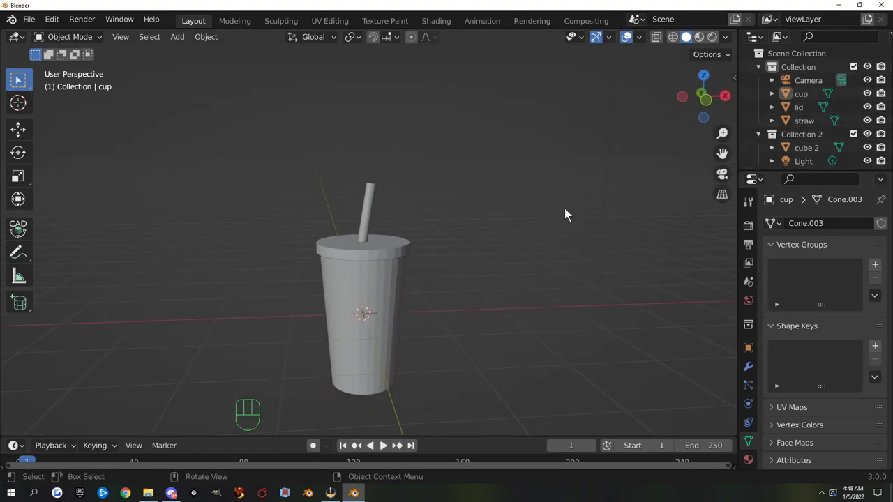
# Step: Give the cup a new material with a bright magenta base color
pyautogui.click(386, 269)
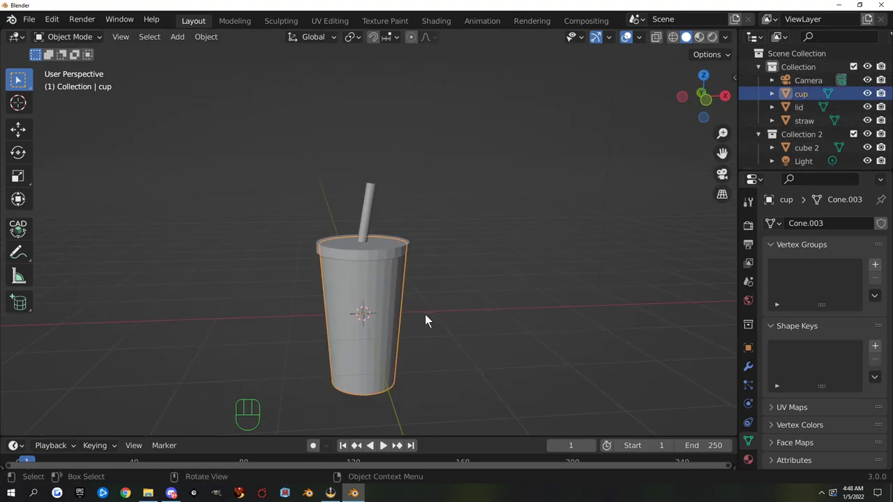
pyautogui.moveTo(429, 291); pyautogui.dragTo(434, 246, button='middle')
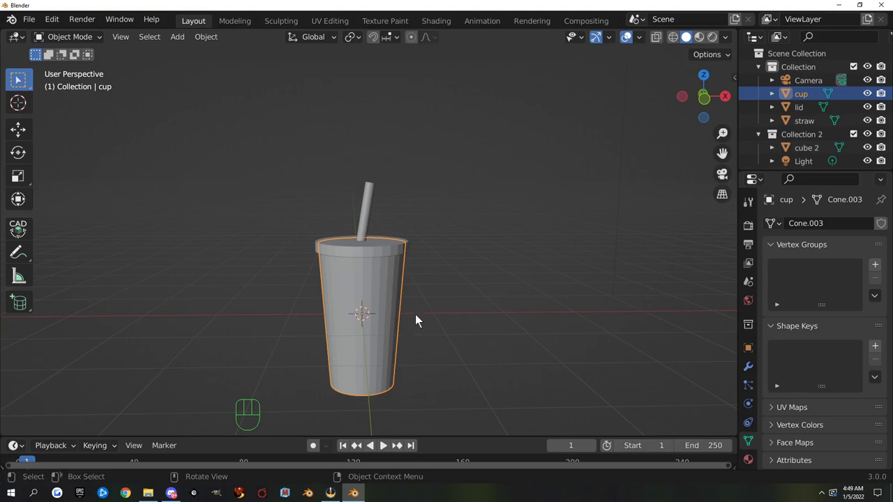
pyautogui.moveTo(480, 350); pyautogui.dragTo(470, 313, button='middle')
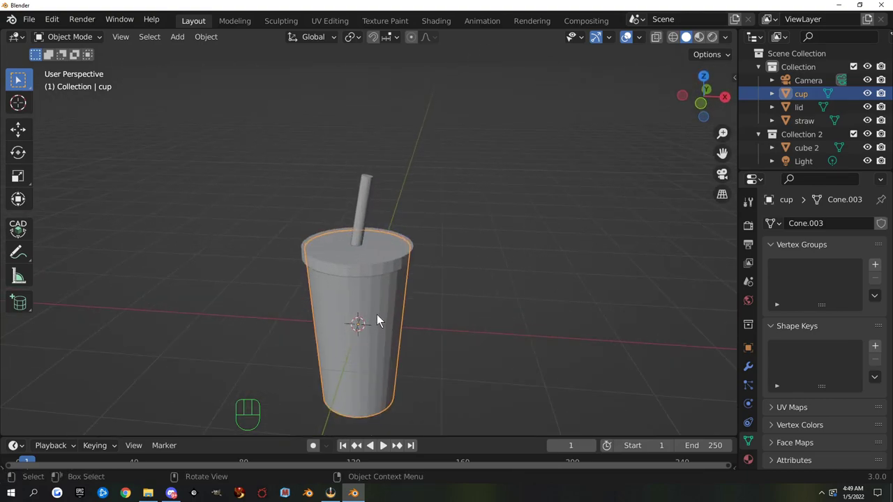
pyautogui.scroll(-2, 746, 392)
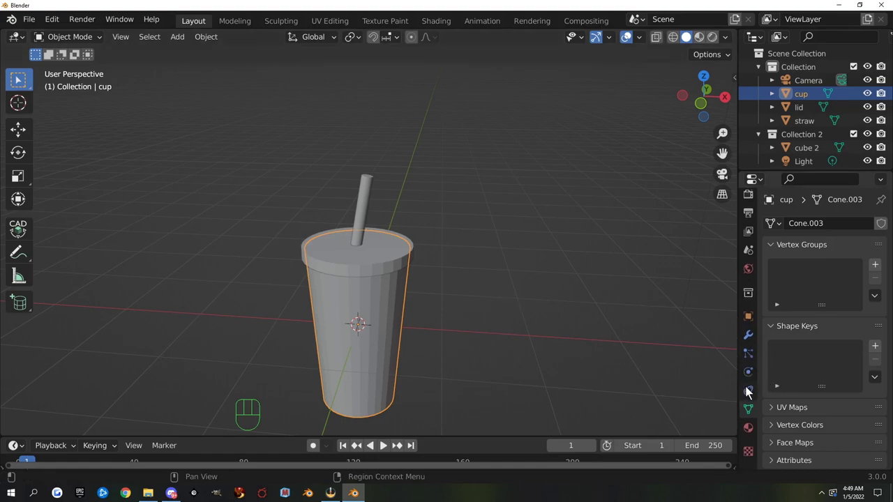
pyautogui.click(747, 428)
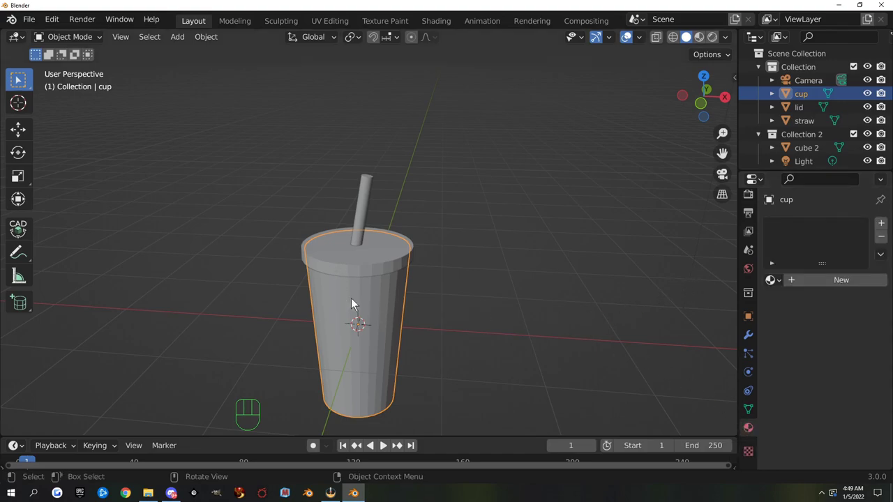
pyautogui.click(815, 280)
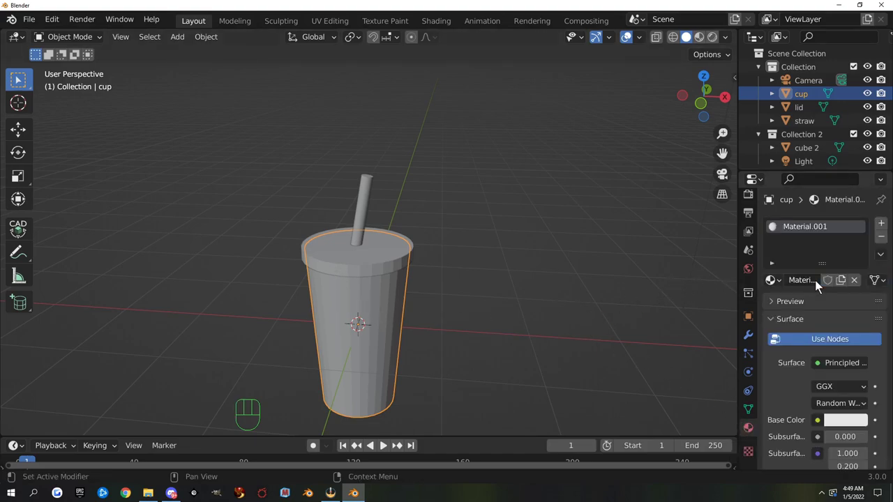
pyautogui.click(851, 421)
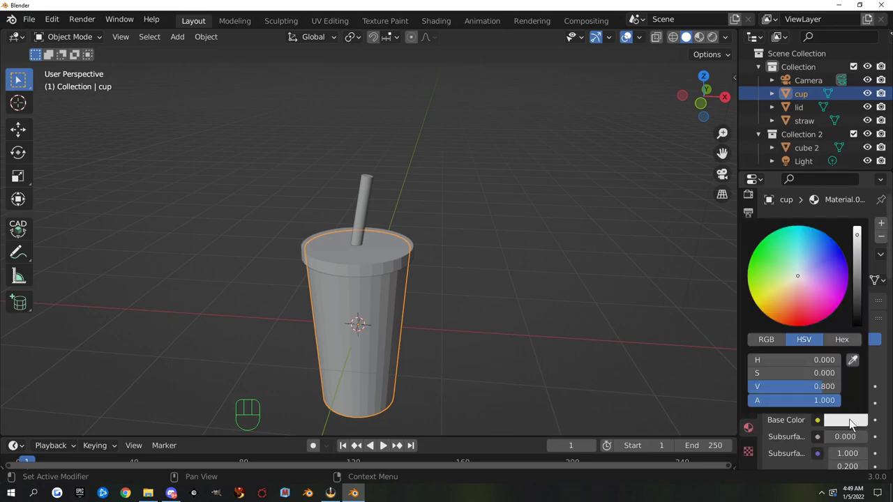
pyautogui.click(830, 298)
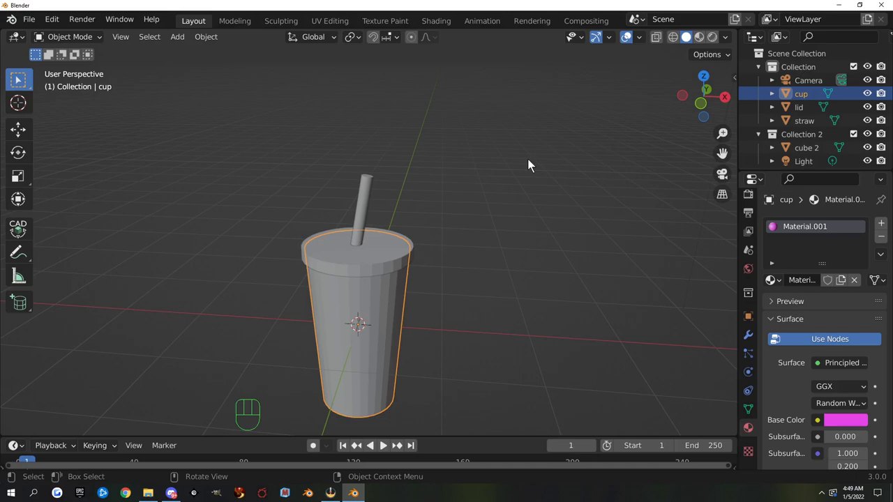
# Step: Switch the viewport to Material Preview shading and inspect the colored cup
pyautogui.press('z')
pyautogui.click(519, 237)
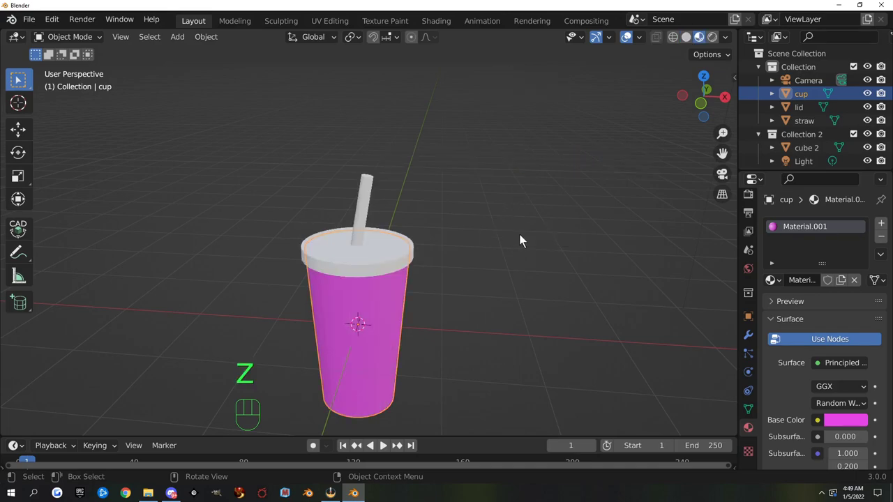
pyautogui.moveTo(379, 326); pyautogui.dragTo(643, 272, button='middle')
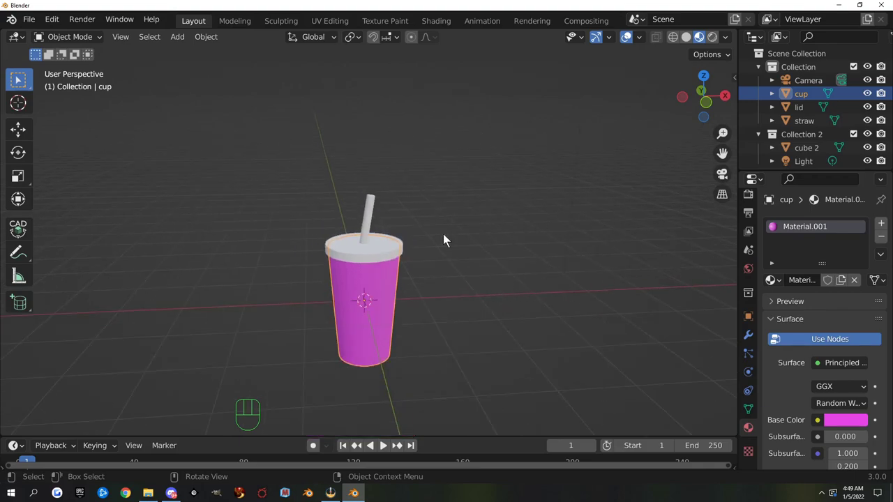
# Step: Give the lid a new material with a light pink-purple base color, hue about 0.811
pyautogui.click(369, 255)
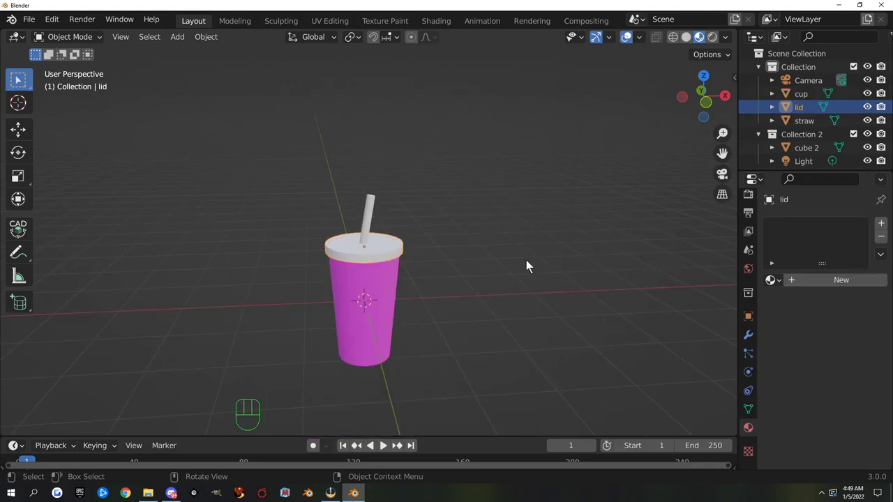
pyautogui.click(814, 280)
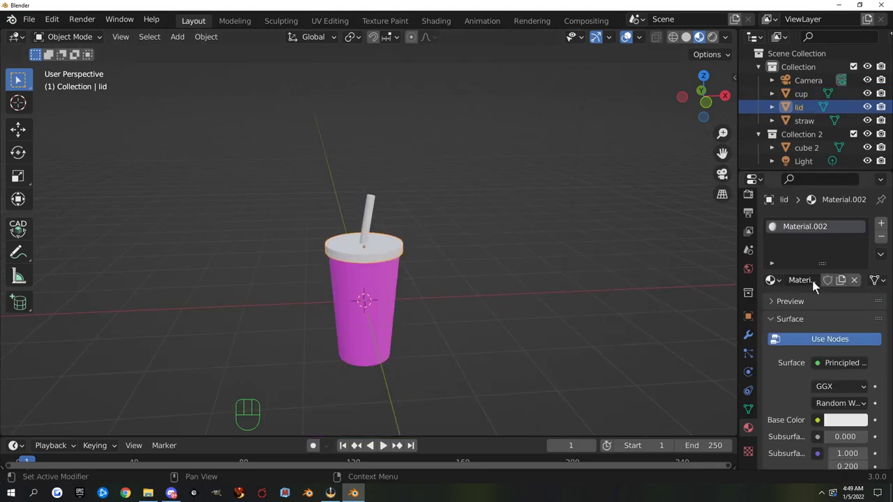
pyautogui.click(839, 420)
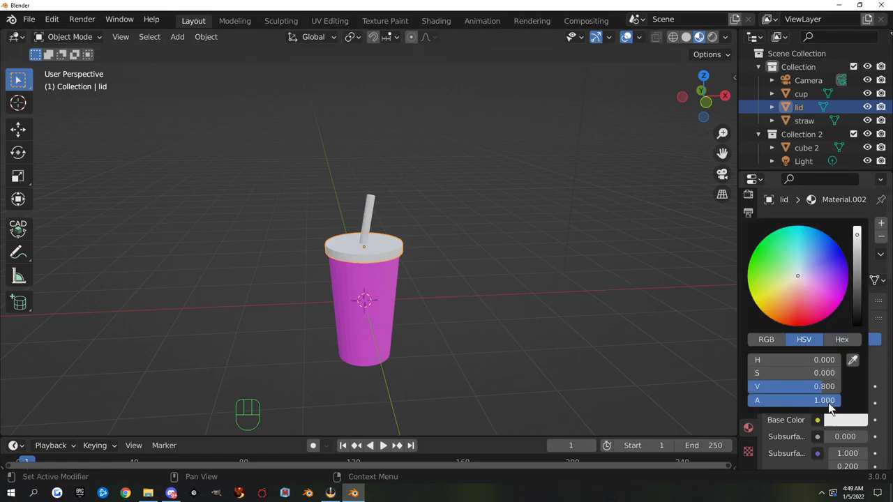
pyautogui.click(817, 288)
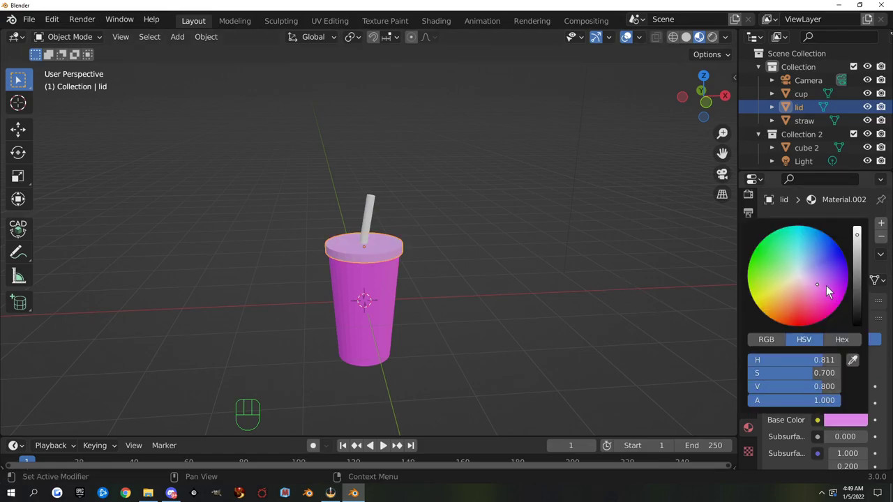
# Step: Give the straw a new material with a yellow base color
pyautogui.click(371, 203)
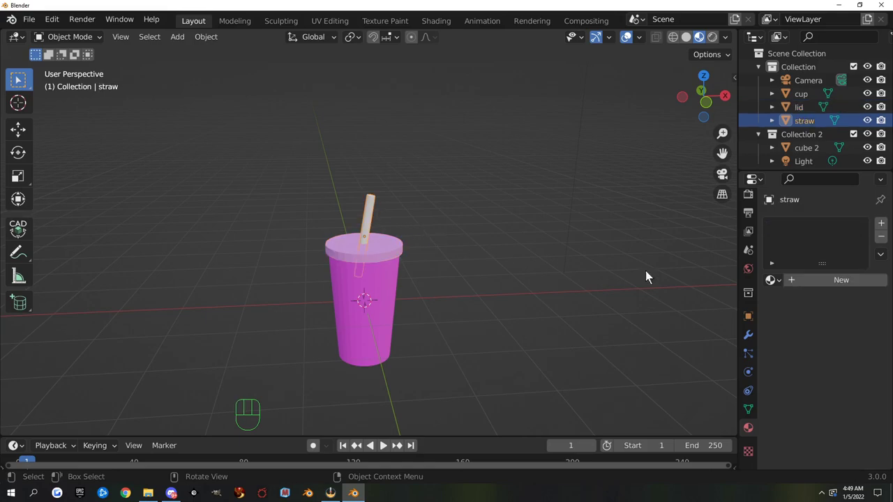
pyautogui.click(807, 278)
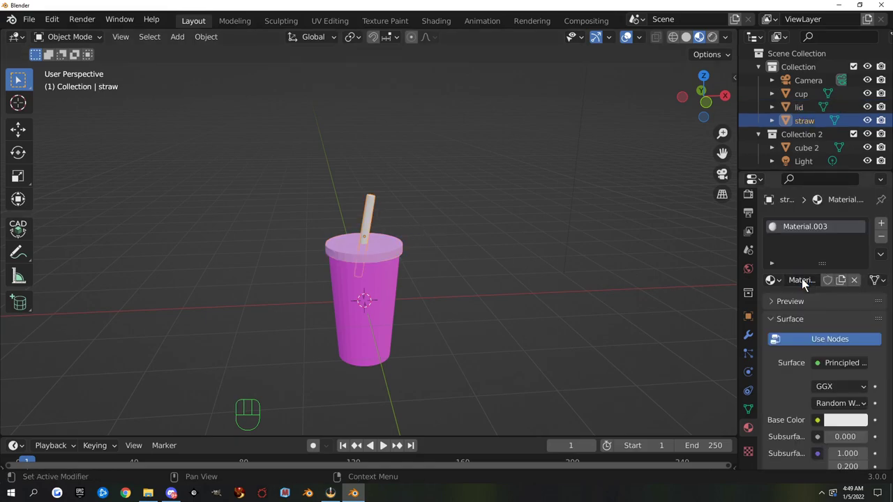
pyautogui.click(842, 419)
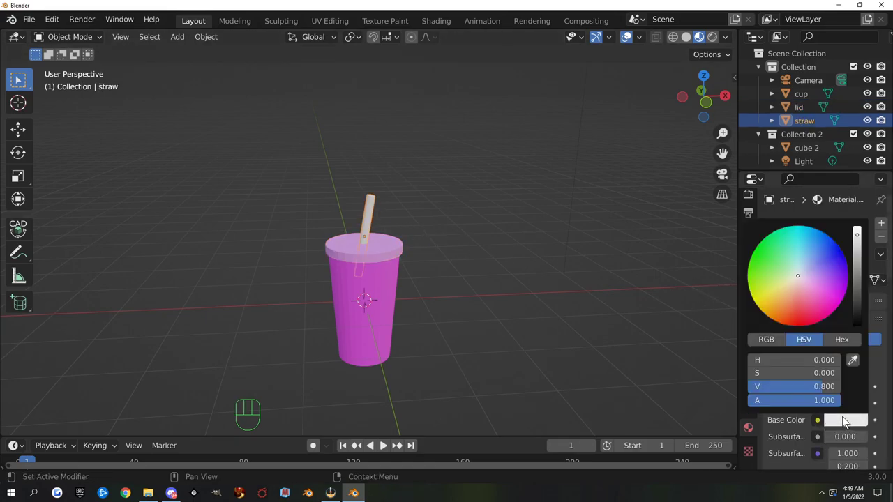
pyautogui.click(772, 290)
pyautogui.moveTo(470, 251); pyautogui.dragTo(432, 263, button='middle')
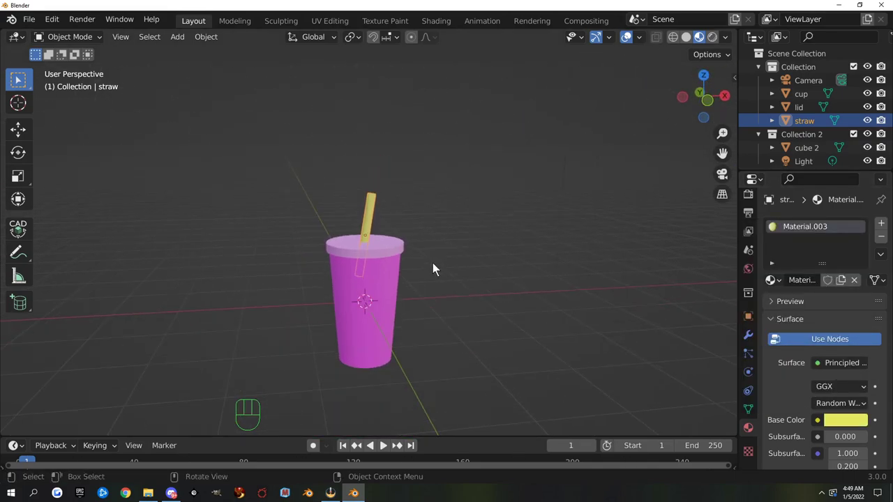
pyautogui.rightClick(374, 279)
pyautogui.moveTo(374, 279)
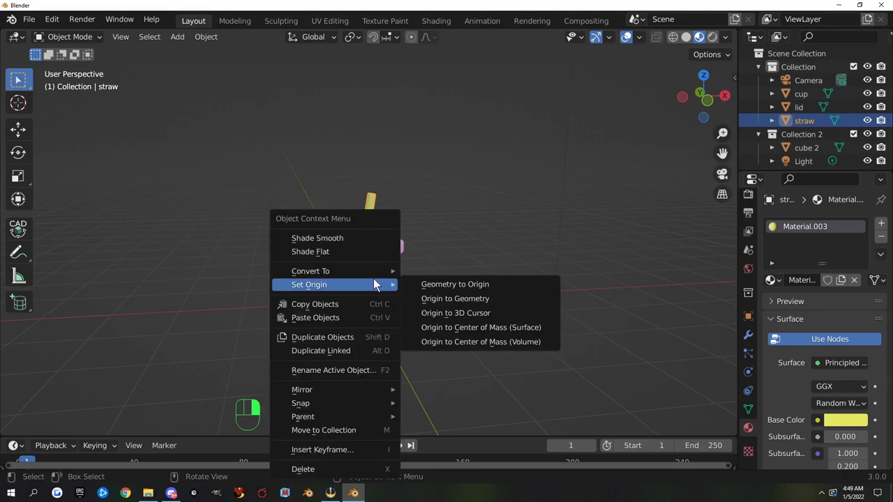
pyautogui.click(516, 206)
# Step: Apply Shade Smooth to the straw
pyautogui.scroll(3, 427, 272)
pyautogui.scroll(2, 427, 271)
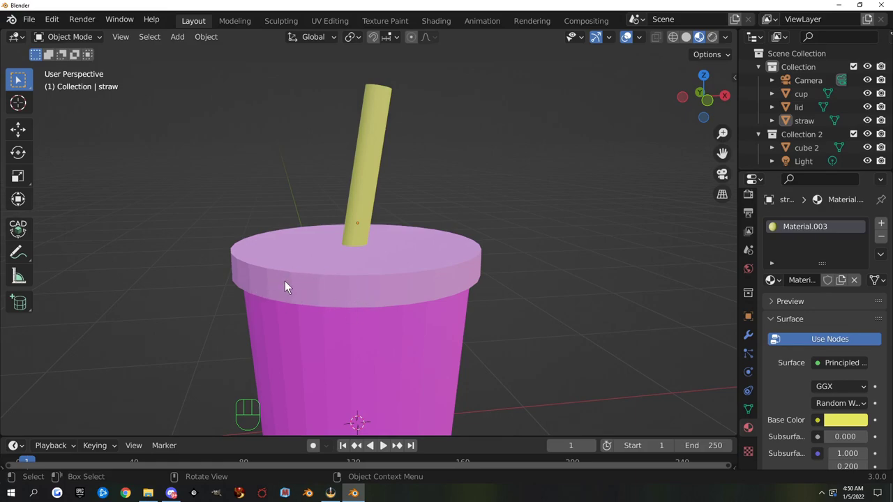
pyautogui.click(374, 149)
pyautogui.rightClick(373, 146)
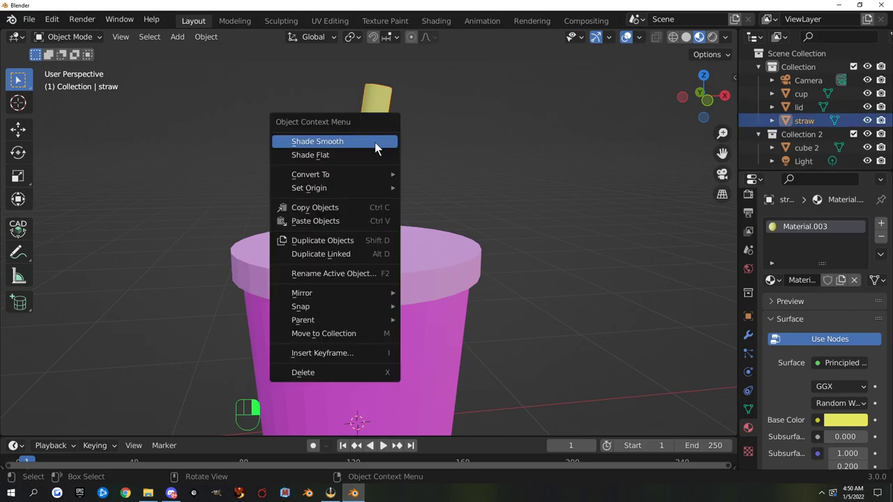
pyautogui.click(314, 141)
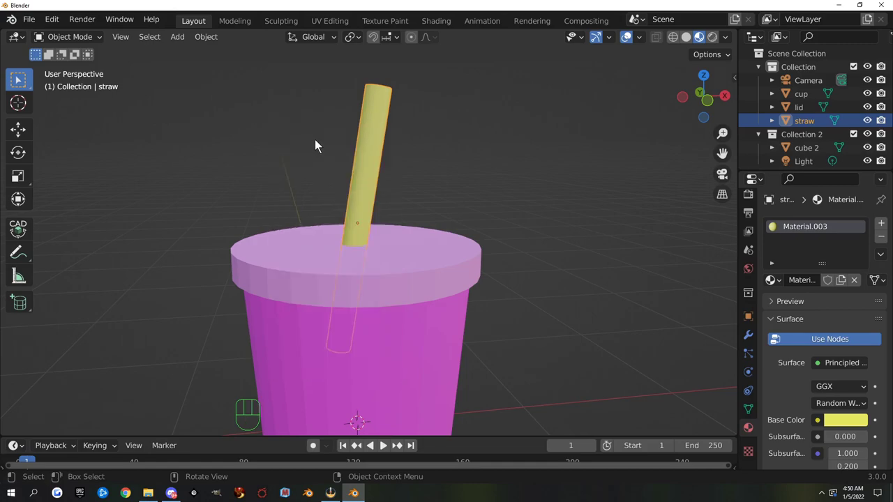
# Step: Apply Shade Smooth to the lid
pyautogui.click(290, 251)
pyautogui.rightClick(248, 239)
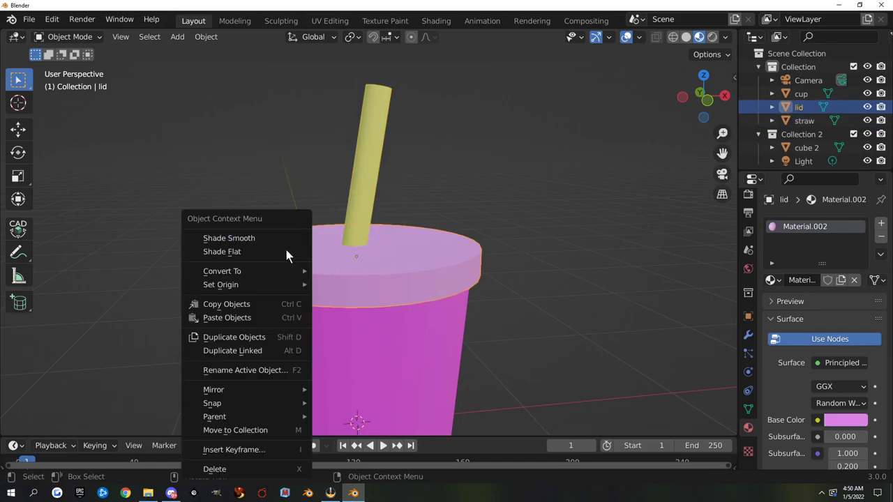
pyautogui.click(278, 240)
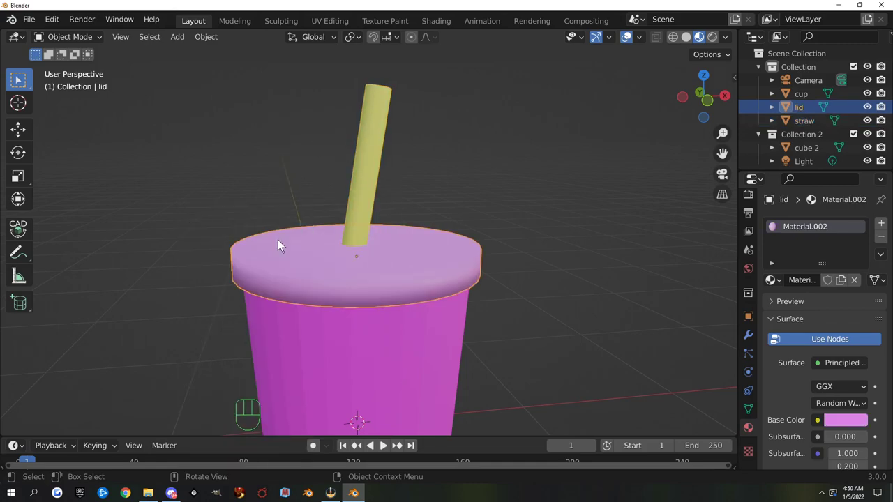
# Step: Apply Shade Smooth to the cup body and deselect it
pyautogui.click(319, 341)
pyautogui.rightClick(319, 346)
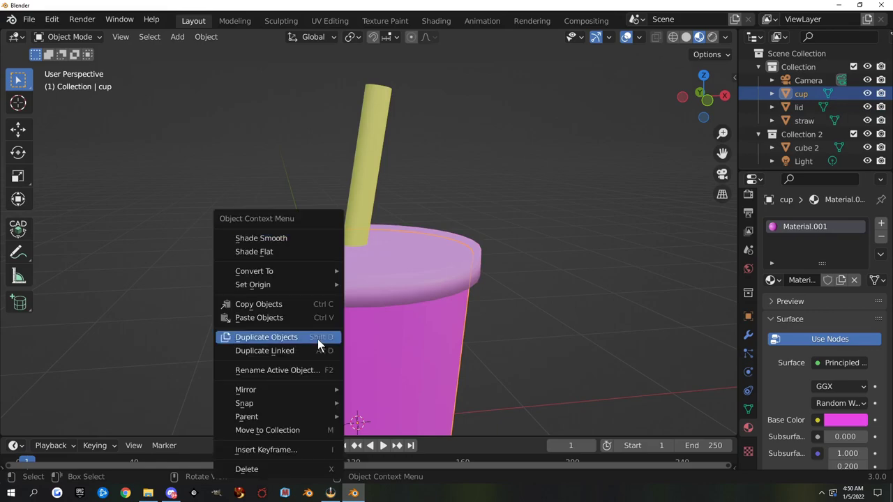
pyautogui.click(295, 237)
pyautogui.scroll(-5, 488, 279)
pyautogui.click(458, 290)
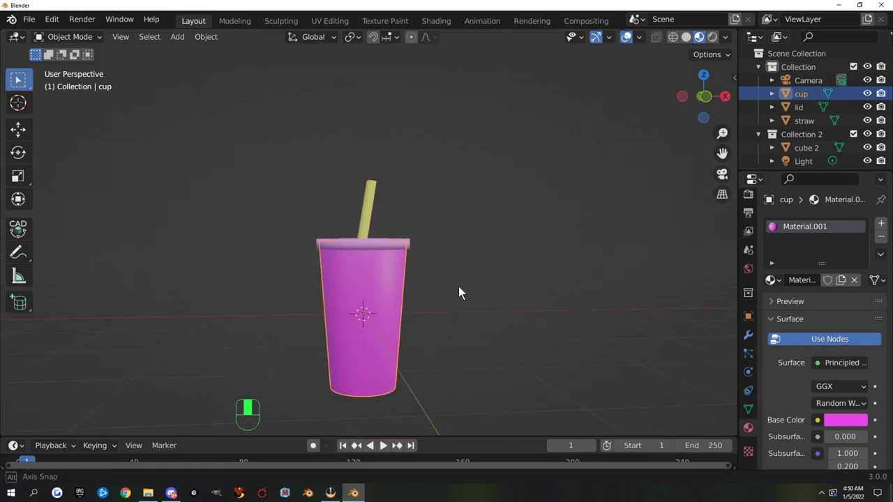
pyautogui.moveTo(379, 245); pyautogui.dragTo(428, 237, button='middle')
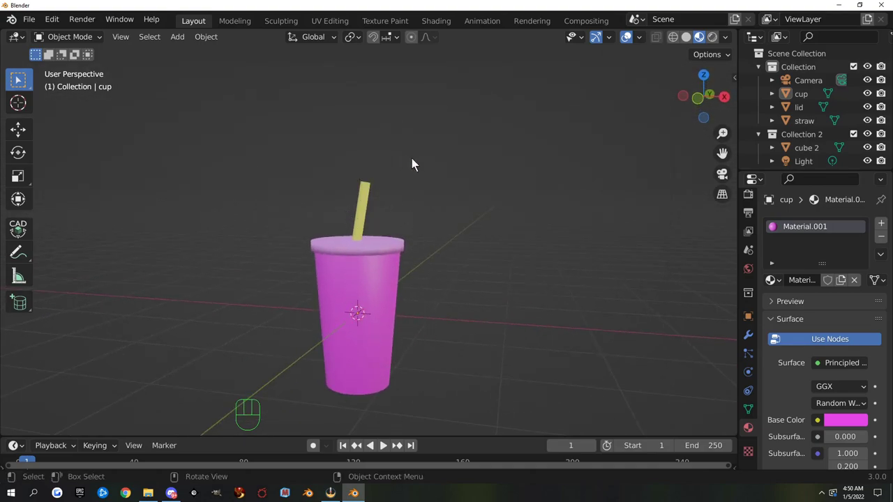
# Step: Select the lid, straw and cup body one at a time to check that they are separate objects
pyautogui.click(378, 251)
pyautogui.click(357, 198)
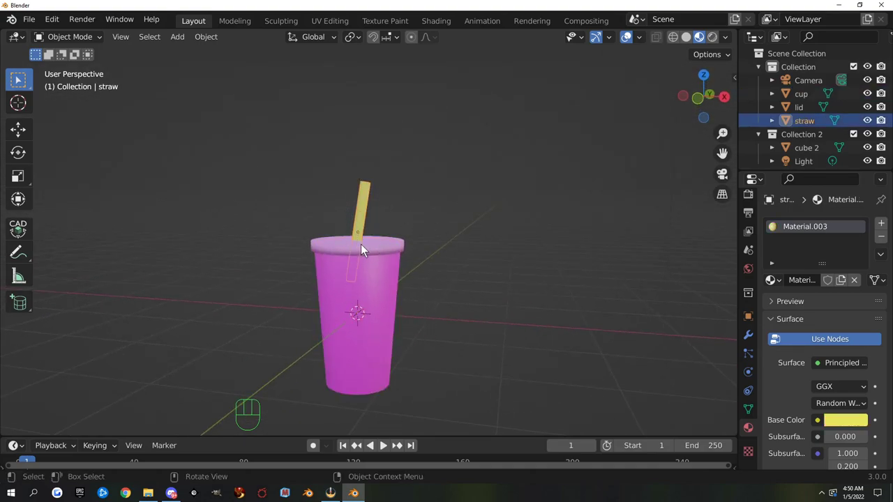
pyautogui.click(378, 252)
pyautogui.click(372, 276)
pyautogui.click(379, 249)
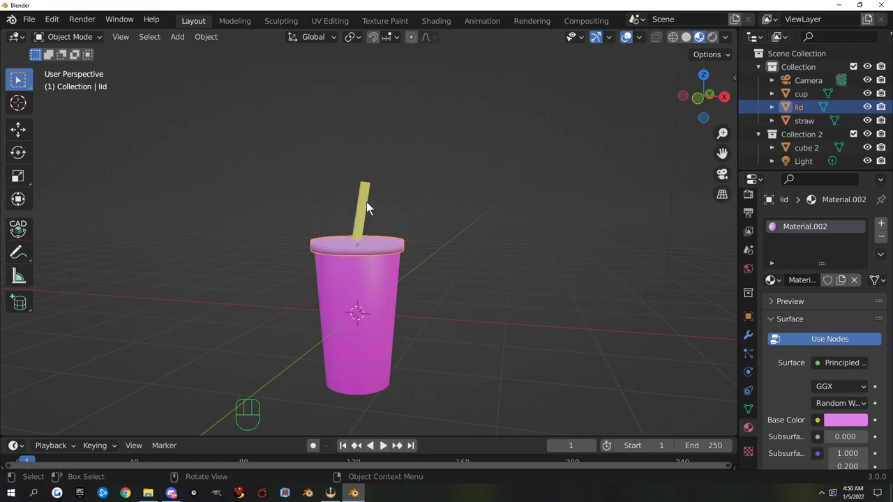
pyautogui.click(365, 205)
pyautogui.click(377, 272)
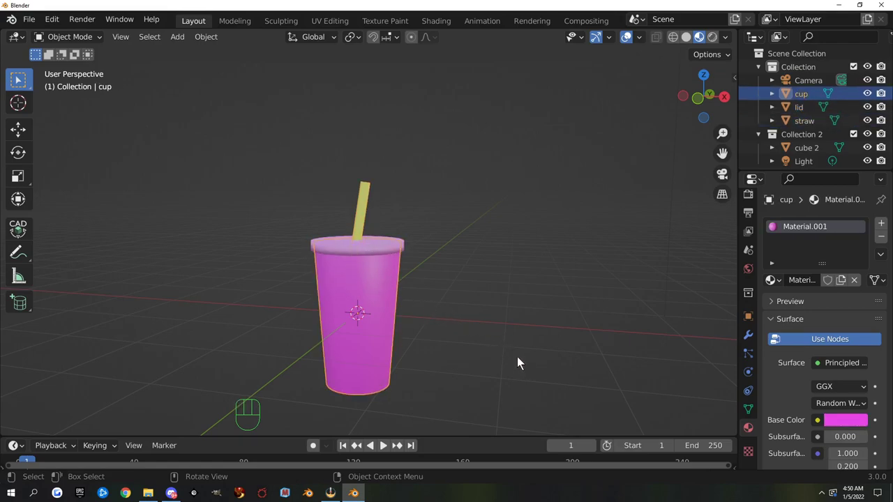
# Step: Join the straw and lid into the cup, keeping the cup as the active object
pyautogui.click(362, 200)
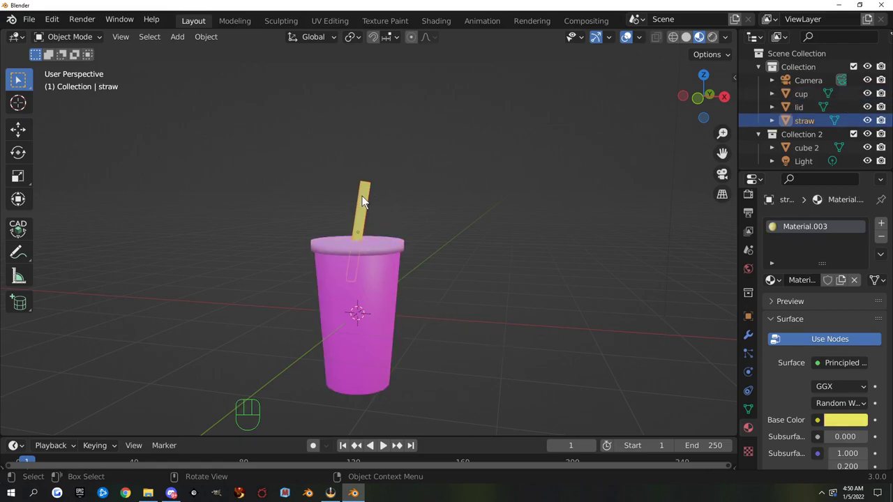
pyautogui.keyDown('shift'); pyautogui.click(393, 244); pyautogui.keyUp('shift')
pyautogui.keyDown('shift'); pyautogui.click(390, 278); pyautogui.keyUp('shift')
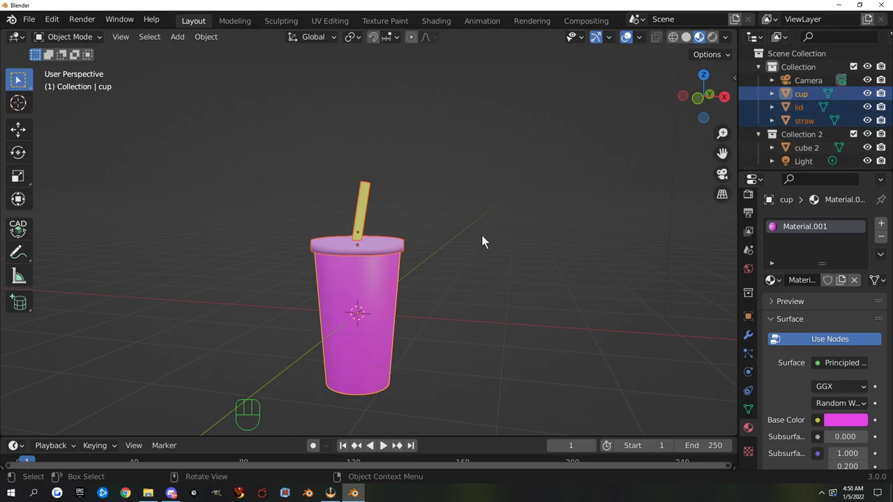
pyautogui.press('ctrl')
pyautogui.hotkey('ctrl', 'j')
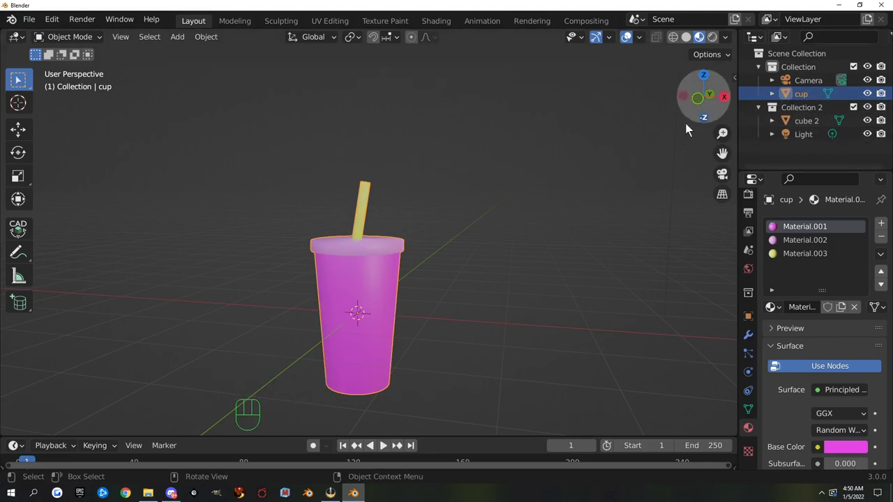
# Step: Move the joined cup about 10 m away from the world origin, mainly along the positive Y axis
pyautogui.scroll(-2, 499, 208)
pyautogui.moveTo(500, 208); pyautogui.dragTo(368, 261, button='middle')
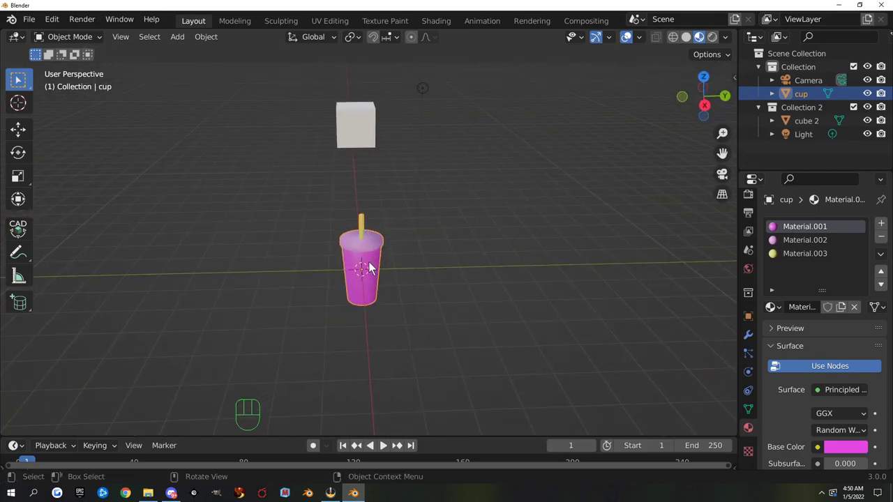
pyautogui.press('g')
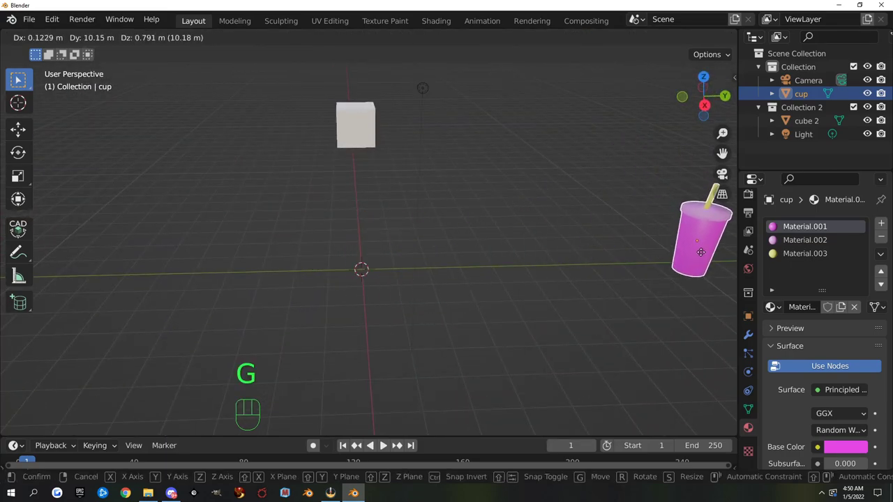
pyautogui.click(706, 251)
# Step: Clear the location of cube 2 to place it at the world origin
pyautogui.moveTo(392, 269); pyautogui.dragTo(466, 270, button='middle')
pyautogui.click(123, 244)
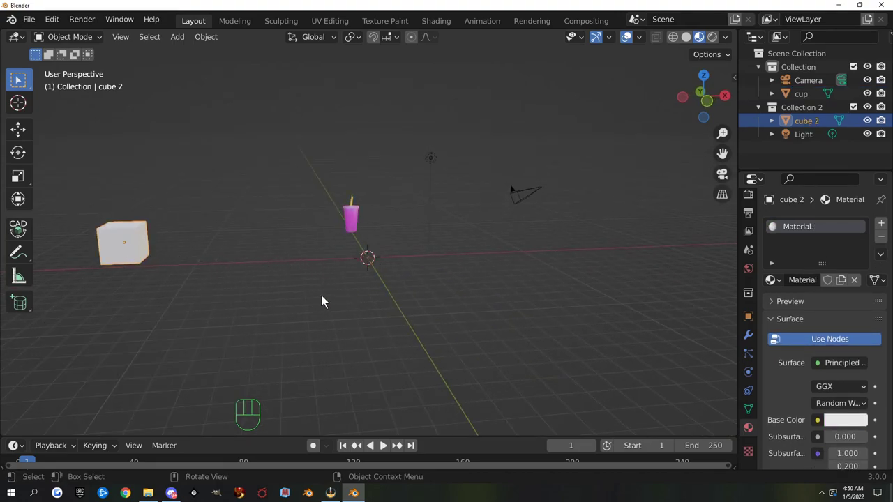
pyautogui.hotkey('alt', 'g')
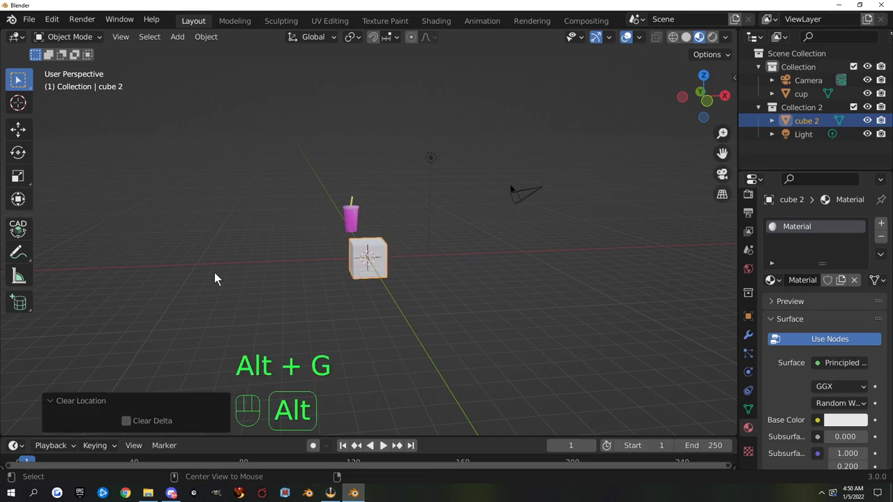
# Step: Rotate cube 2 freely and scale it up uniformly by about 2.35
pyautogui.scroll(3, 461, 352)
pyautogui.moveTo(442, 349); pyautogui.dragTo(466, 309, button='middle')
pyautogui.press('r')
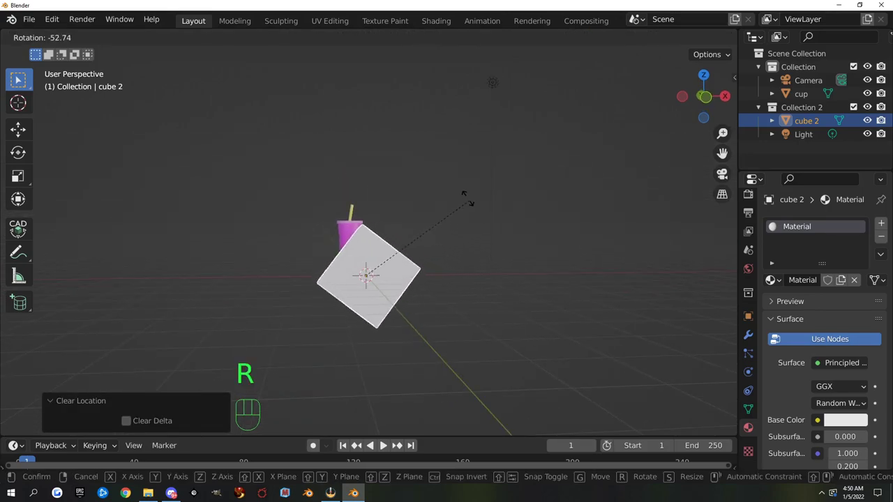
pyautogui.click(488, 259)
pyautogui.press('s')
pyautogui.click(551, 321)
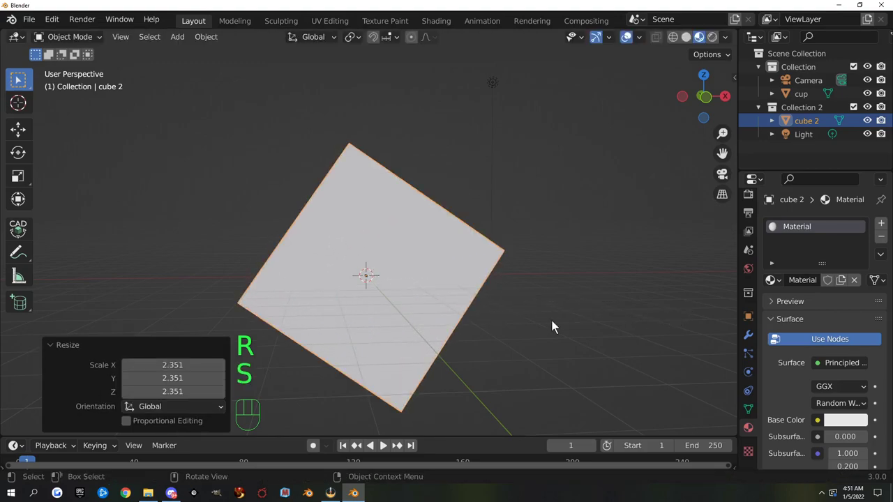
# Step: Clear the scale and rotation of cube 2
pyautogui.hotkey('alt', 's')
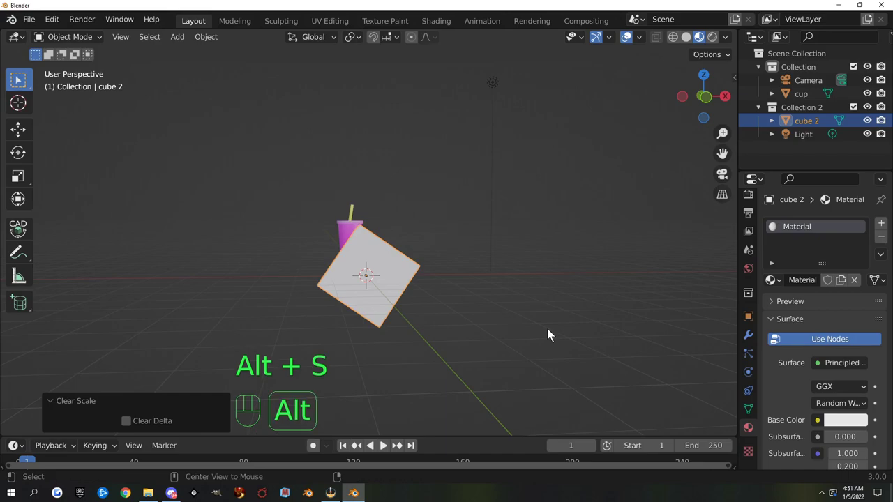
pyautogui.hotkey('alt', 'r')
# Step: Scale cube 2 along the Z axis only, by about 3.6, into a tall box
pyautogui.moveTo(474, 225); pyautogui.dragTo(398, 275, button='middle')
pyautogui.moveTo(457, 364); pyautogui.dragTo(364, 314, button='middle')
pyautogui.scroll(-4, 370, 318)
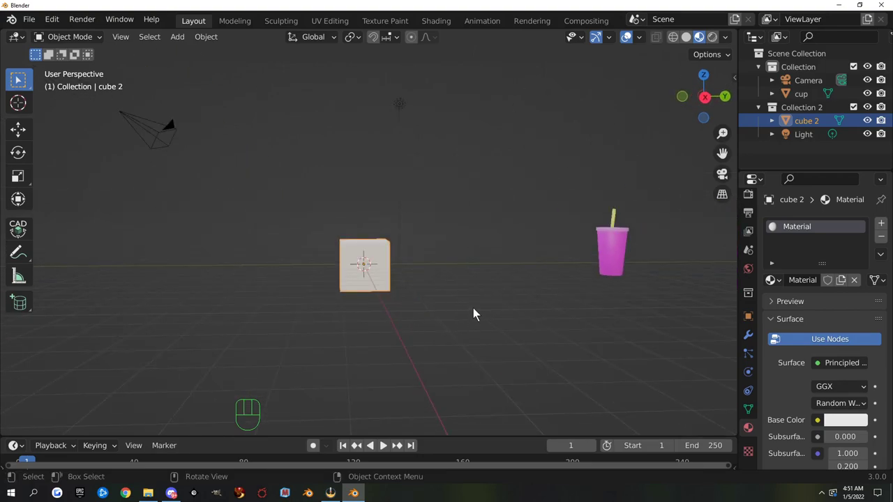
pyautogui.press('s')
pyautogui.press('z')
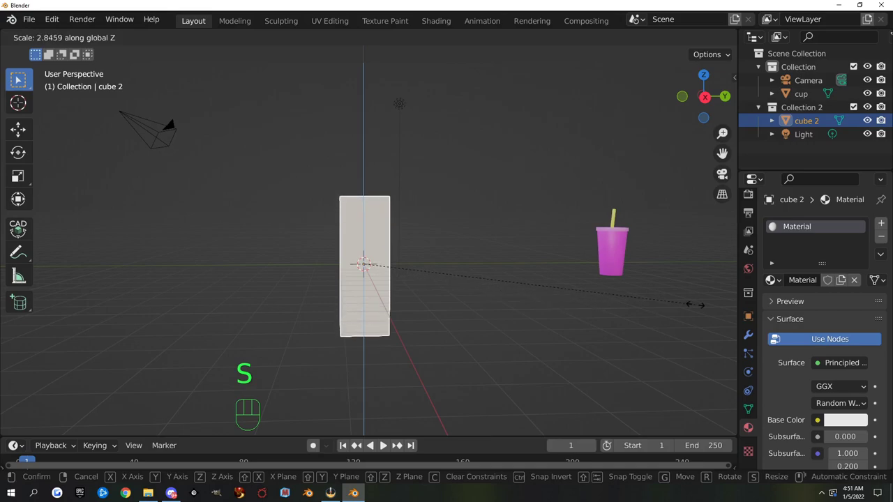
pyautogui.click(127, 309)
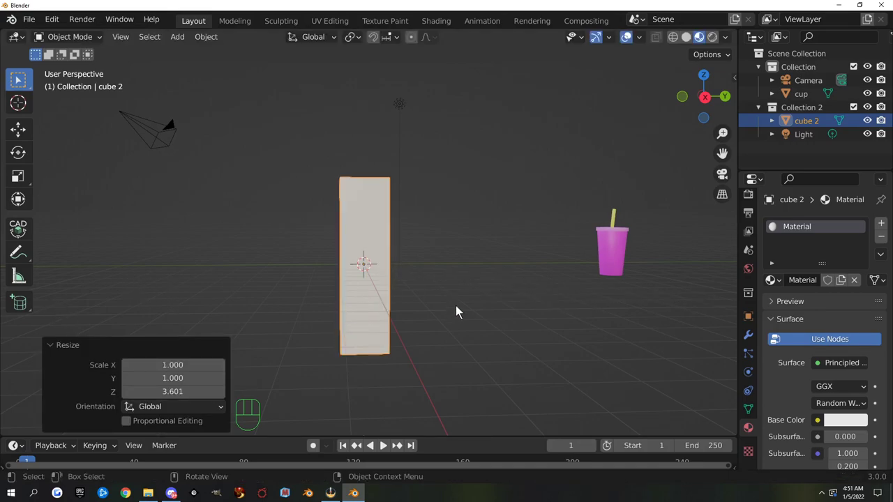
# Step: Scale cube 2 by about 1.78 in X and Y while locking the Z axis
pyautogui.press('s')
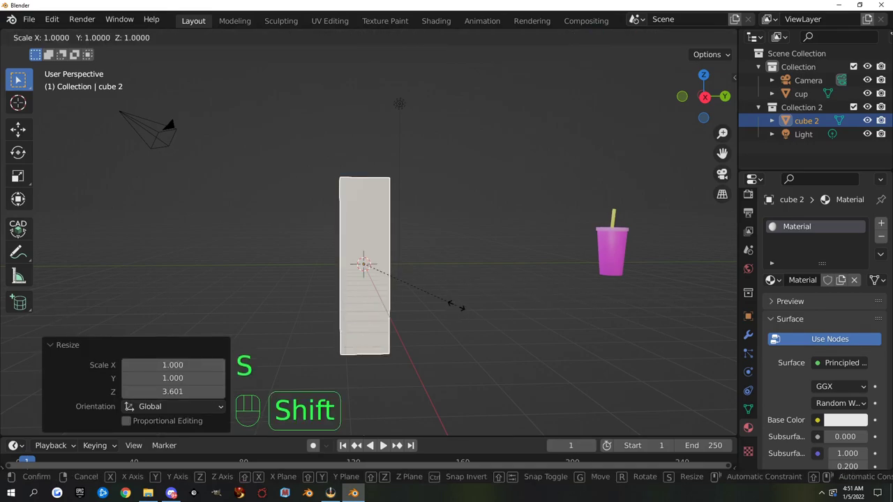
pyautogui.hotkey('shift', 'z')
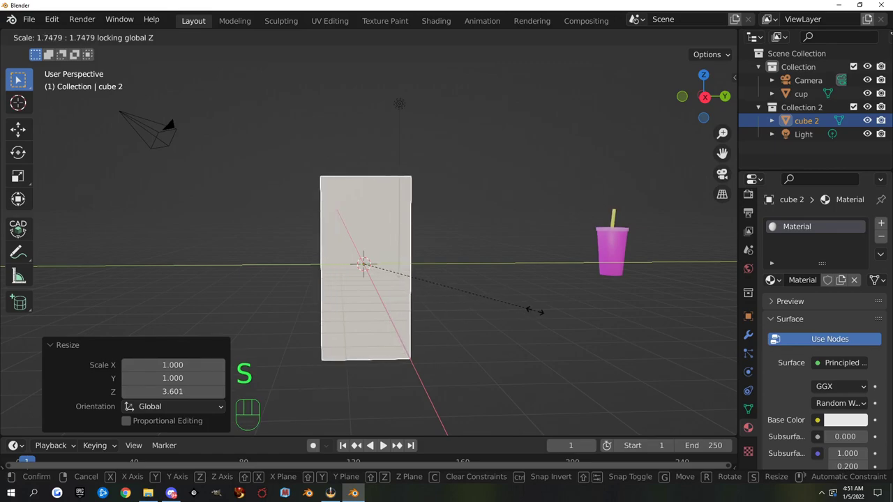
pyautogui.click(446, 272)
# Step: Activate the interactive Add Cube tool and examine its placement grid on the box faces and the floor from several angles
pyautogui.moveTo(446, 276); pyautogui.dragTo(391, 273, button='middle')
pyautogui.moveTo(179, 169); pyautogui.dragTo(41, 288, button='middle')
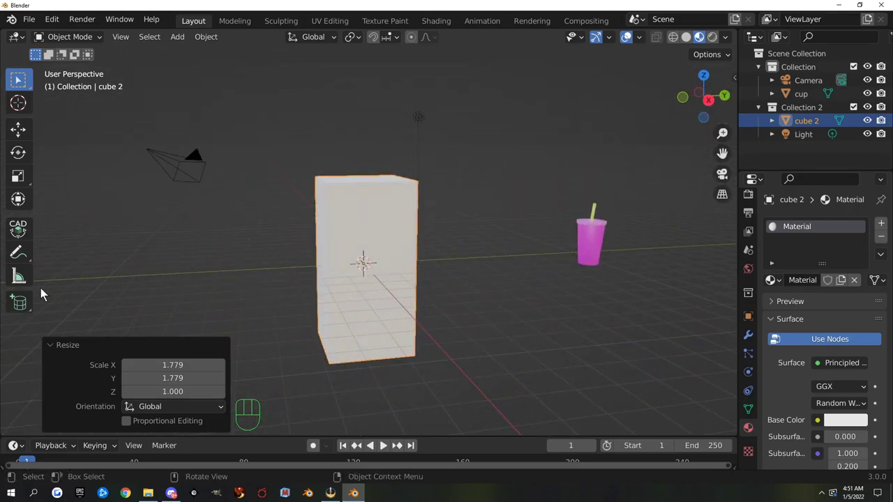
pyautogui.click(26, 309)
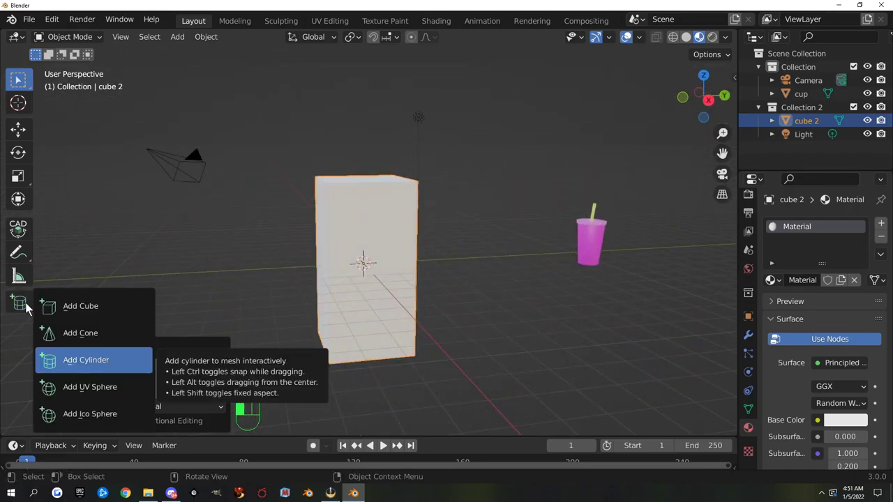
pyautogui.click(94, 313)
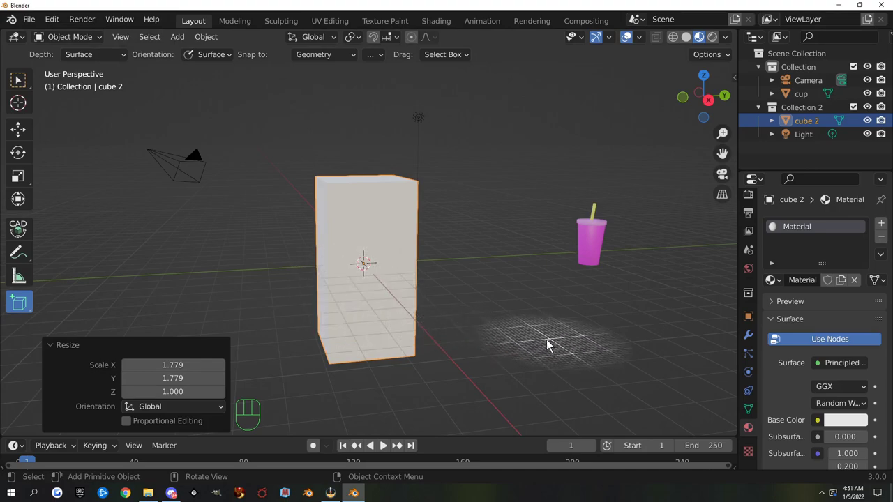
pyautogui.moveTo(548, 344); pyautogui.dragTo(540, 376, button='middle')
pyautogui.moveTo(414, 315); pyautogui.dragTo(512, 298, button='middle')
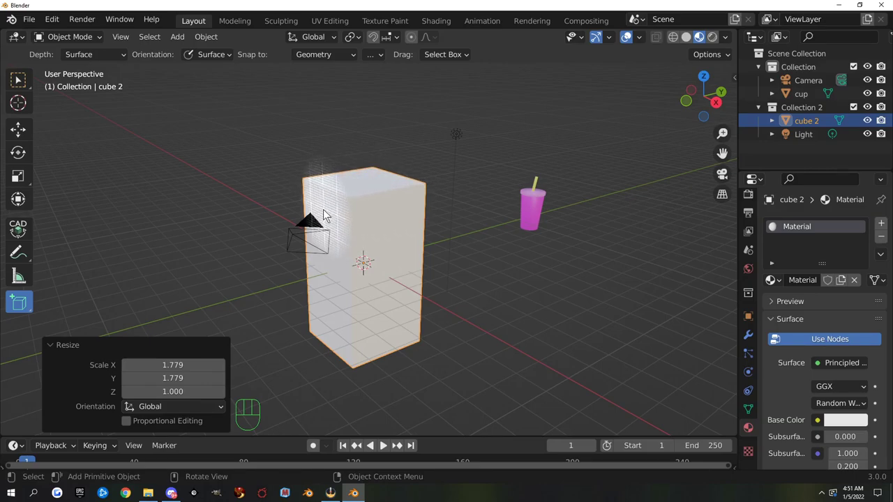
pyautogui.moveTo(414, 228); pyautogui.dragTo(470, 246, button='middle')
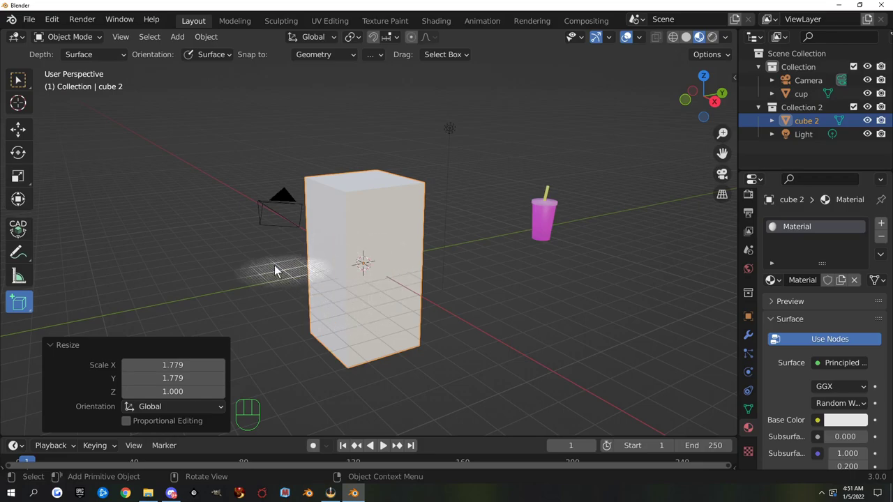
pyautogui.moveTo(279, 270); pyautogui.dragTo(680, 210, button='middle')
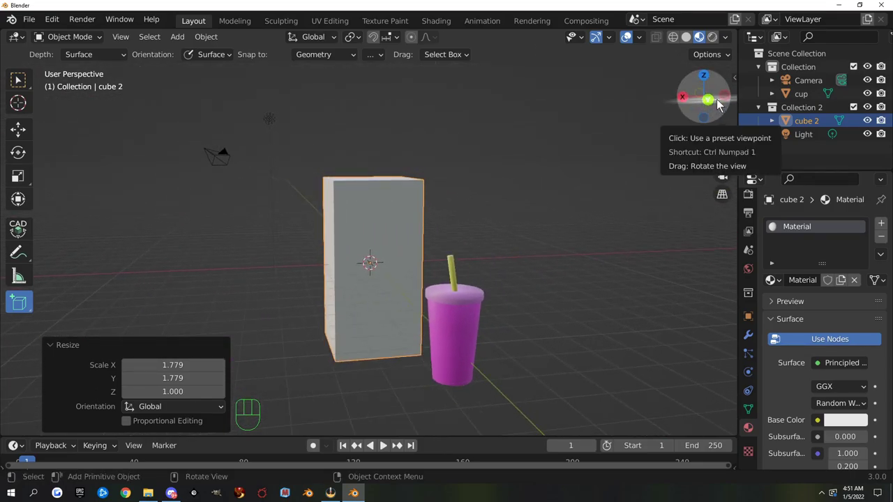
pyautogui.moveTo(666, 108); pyautogui.dragTo(660, 203)
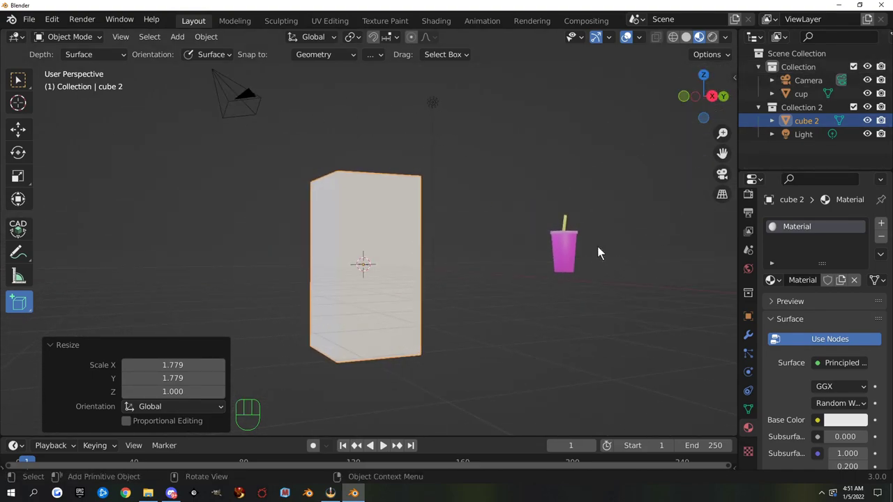
pyautogui.moveTo(597, 246); pyautogui.dragTo(457, 239, button='middle')
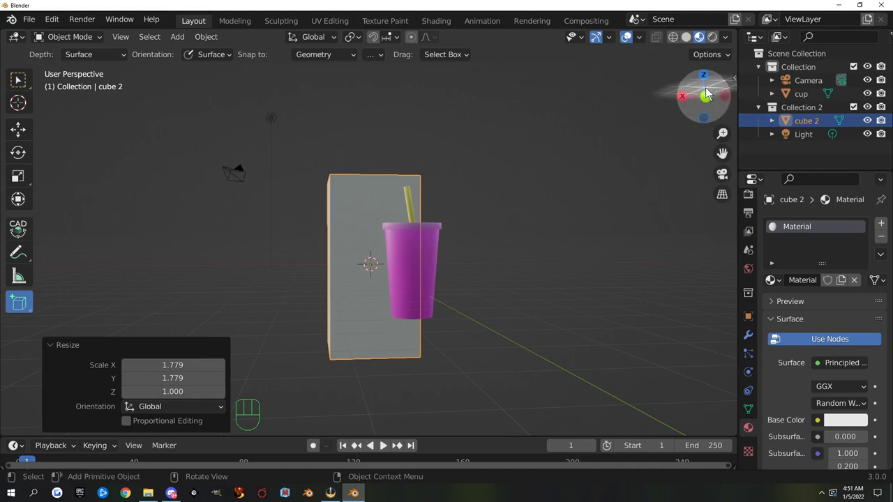
pyautogui.moveTo(561, 187); pyautogui.dragTo(494, 219, button='middle')
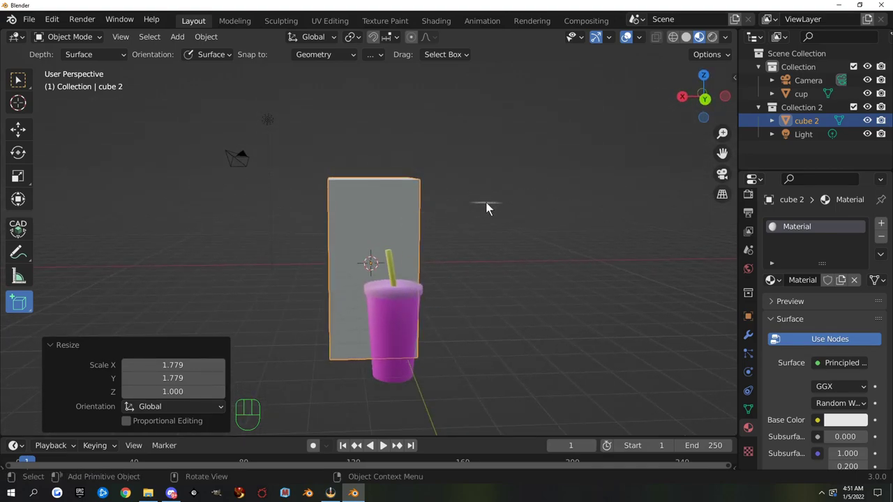
# Step: Return to the Select Box tool and move the cup about -5.9 m in X, 0.29 m in Y and 0.73 m in Z
pyautogui.click(18, 81)
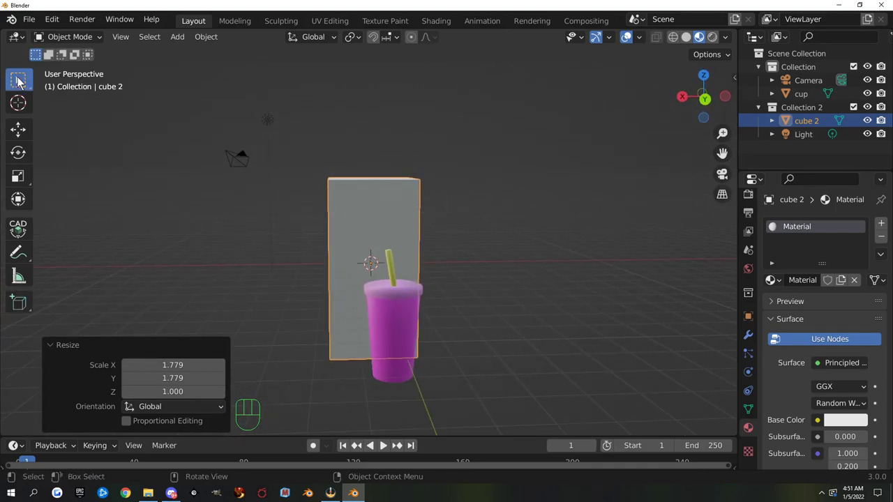
pyautogui.click(390, 307)
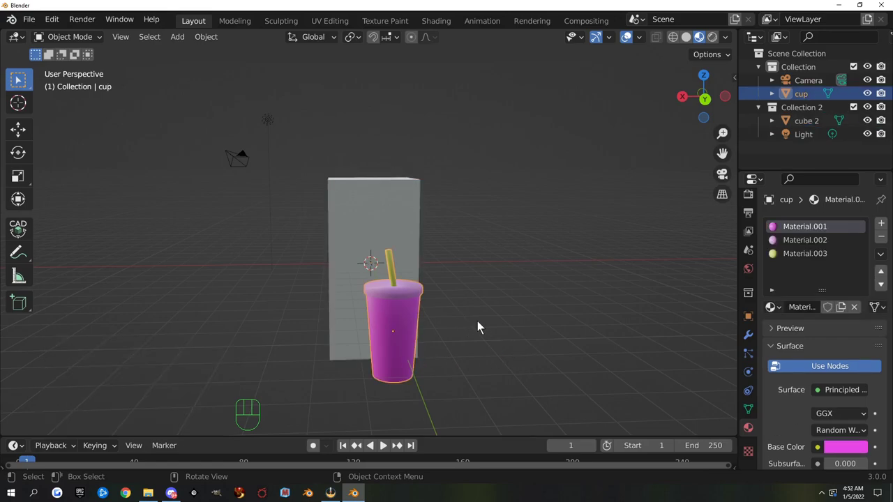
pyautogui.press('g')
pyautogui.click(2, 307)
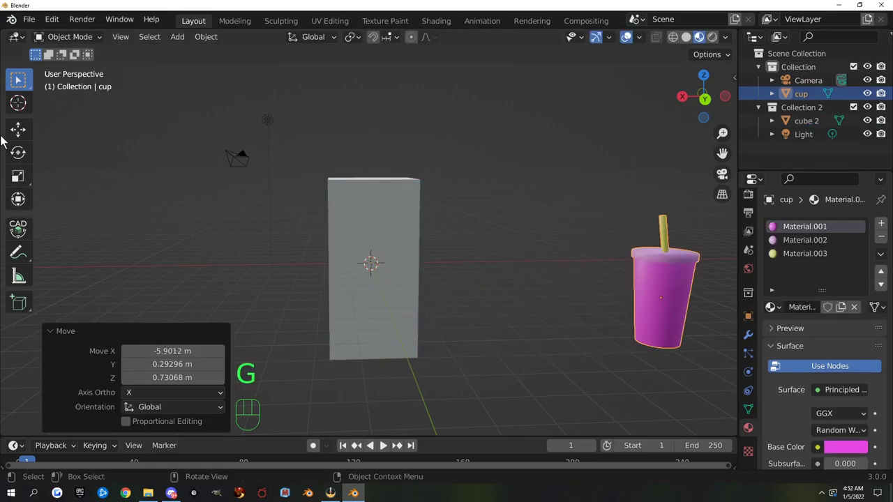
# Step: Draw a slab on the upper part of the tall box's front face with the interactive Add Cube tool, nearly as wide as the face
pyautogui.click(15, 301)
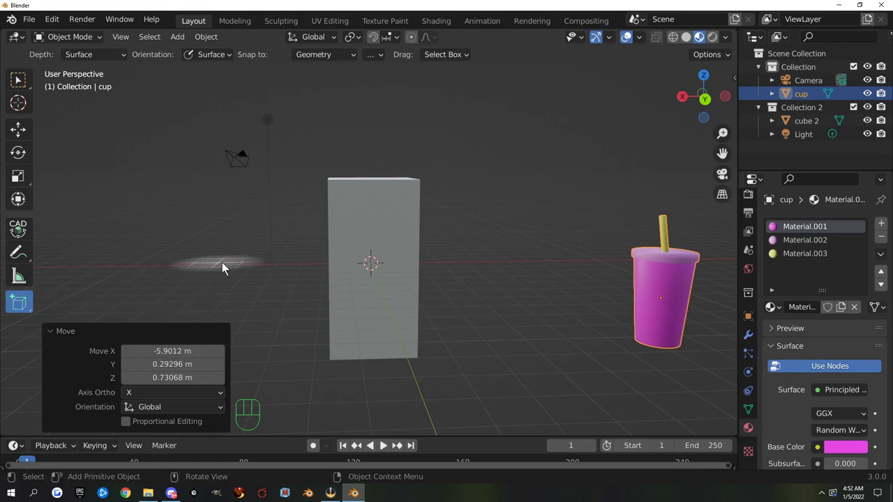
pyautogui.moveTo(328, 198); pyautogui.dragTo(290, 234, button='middle')
pyautogui.scroll(3, 290, 233)
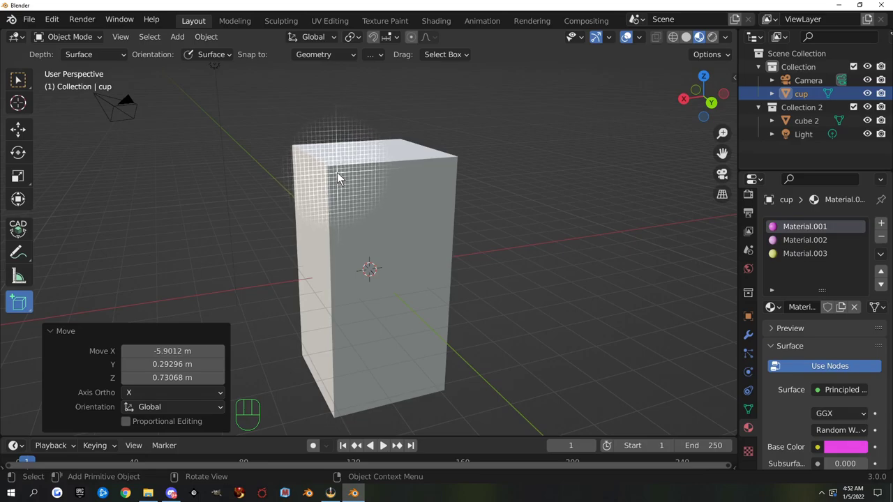
pyautogui.moveTo(335, 172); pyautogui.dragTo(446, 242)
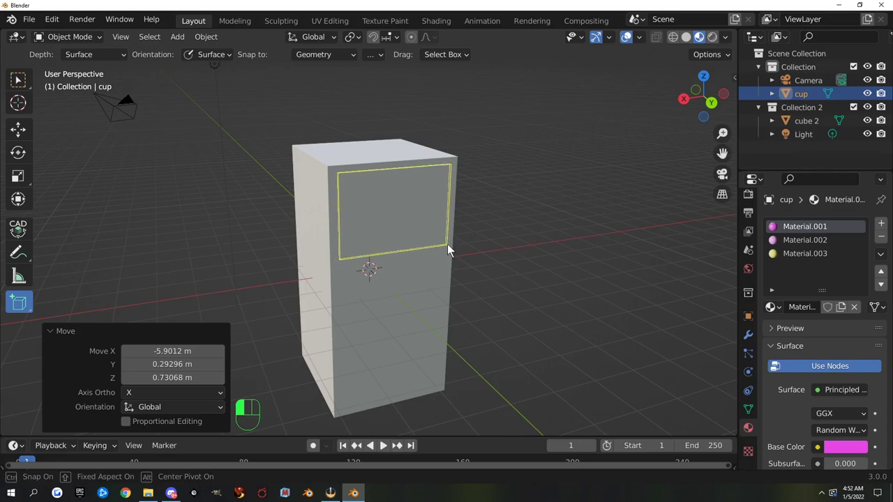
pyautogui.click(454, 249)
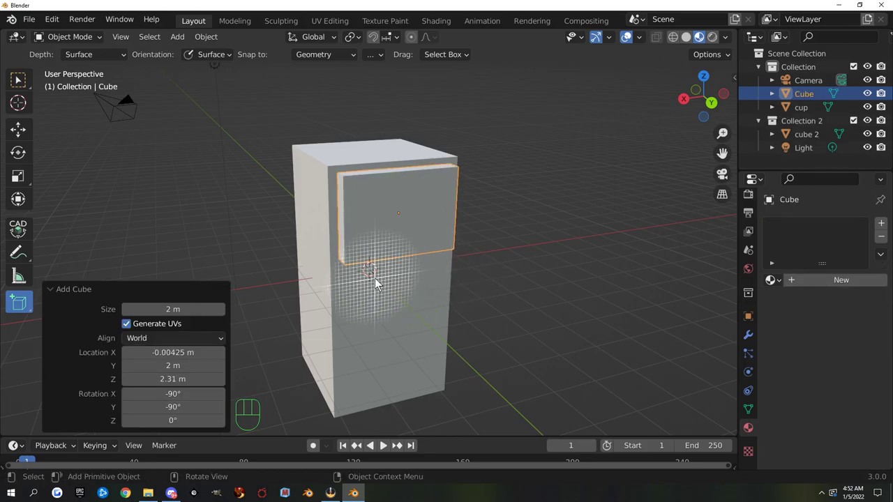
# Step: Thin the new slab to about 0.426 along Y with the Scale Cage tool, then return to the Select Box tool
pyautogui.moveTo(359, 299); pyautogui.dragTo(480, 266, button='middle')
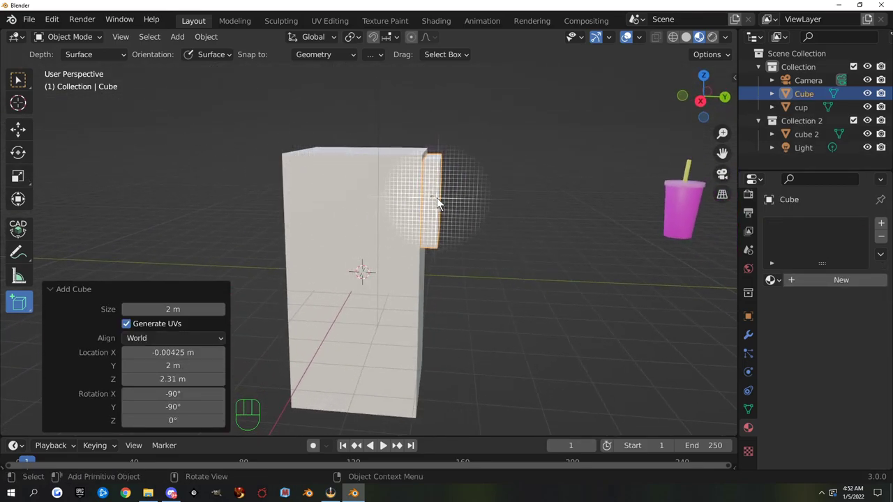
pyautogui.click(18, 180)
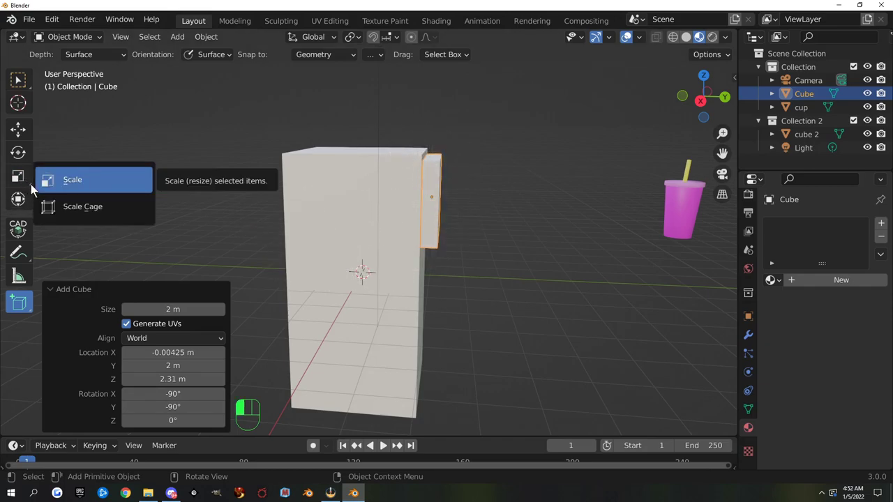
pyautogui.click(74, 206)
pyautogui.moveTo(307, 262); pyautogui.dragTo(324, 253, button='middle')
pyautogui.moveTo(436, 199)
pyautogui.mouseDown()
pyautogui.moveTo(426, 199)
pyautogui.moveTo(437, 199)
pyautogui.mouseUp()
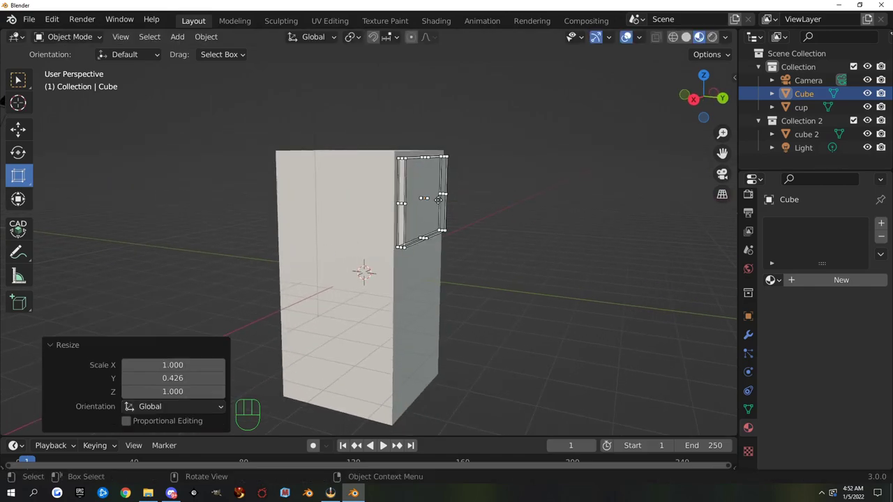
pyautogui.click(24, 177)
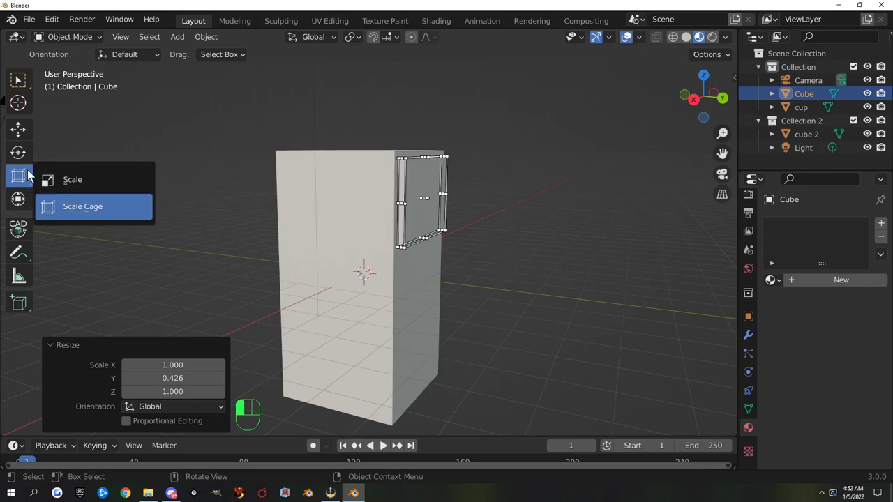
pyautogui.click(18, 81)
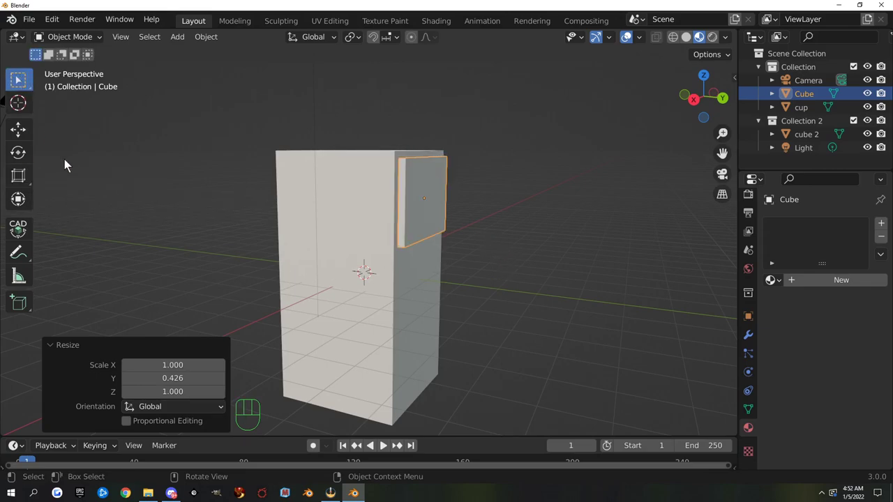
# Step: From the back orthographic view, scale the slab by about 1.145 along X to match the box's width
pyautogui.moveTo(274, 238); pyautogui.dragTo(196, 237, button='middle')
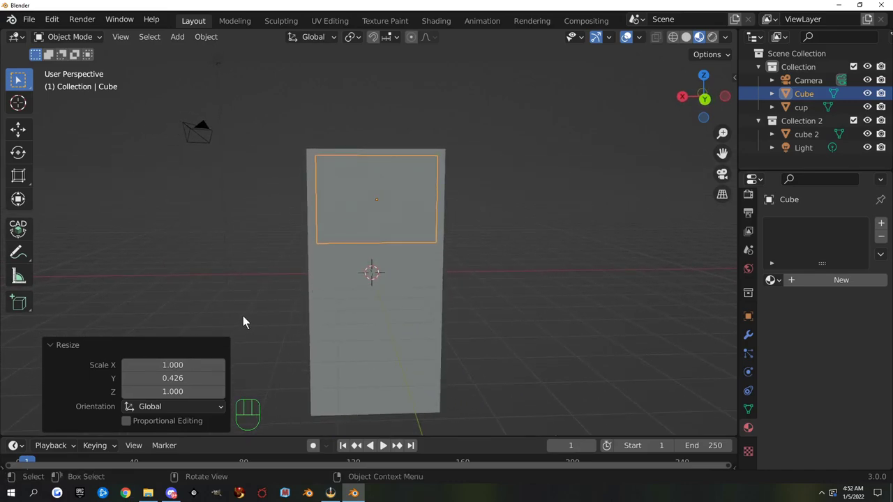
pyautogui.press('KP_1')
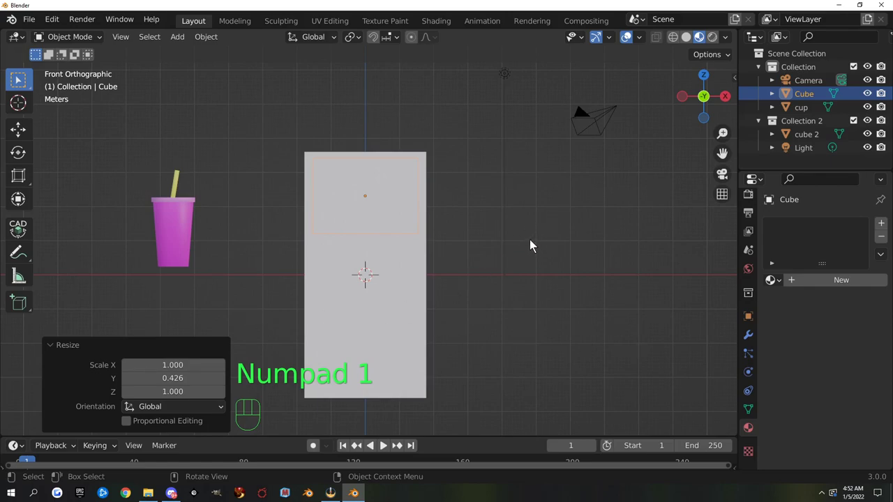
pyautogui.press('KP_9')
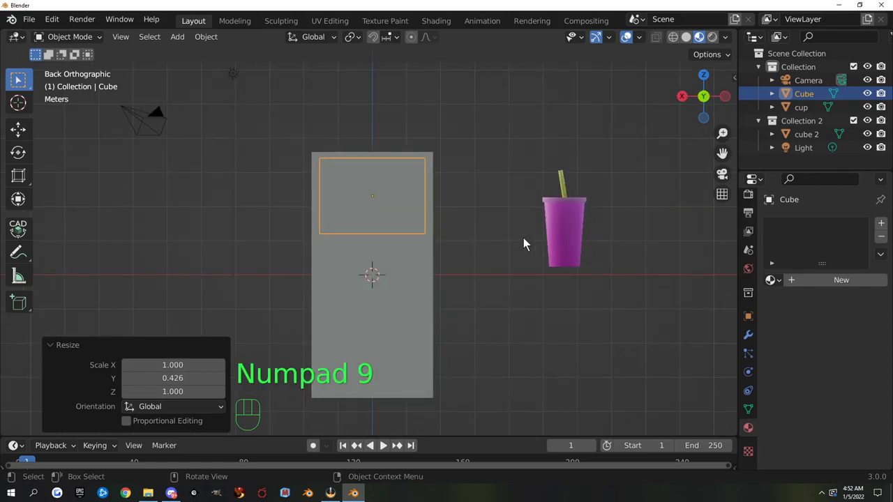
pyautogui.scroll(3, 450, 279)
pyautogui.scroll(1, 442, 275)
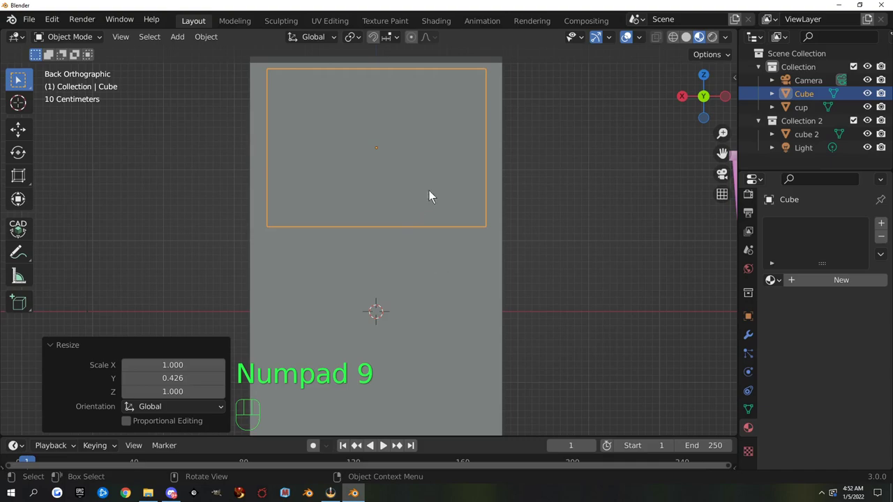
pyautogui.scroll(1, 452, 214)
pyautogui.press('s')
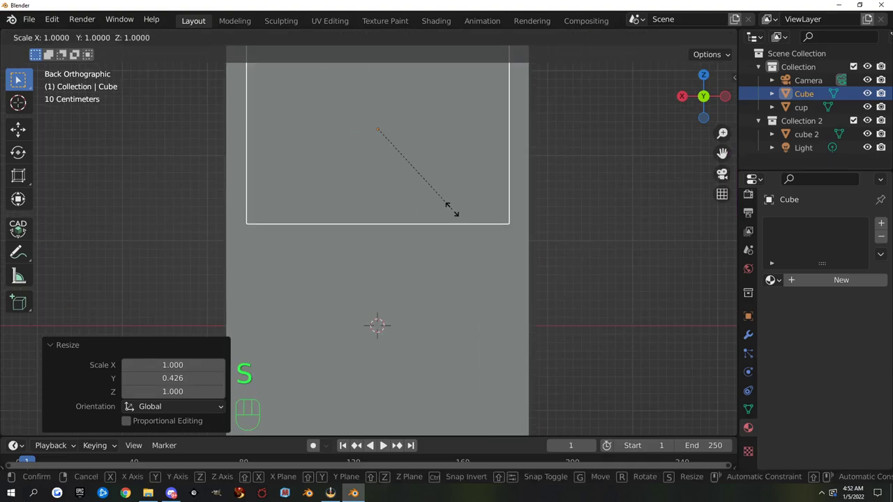
pyautogui.press('x')
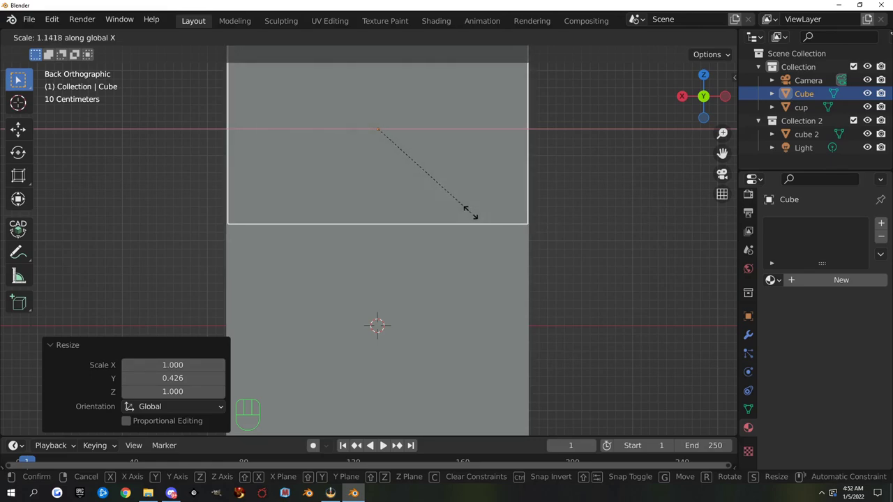
pyautogui.click(470, 211)
# Step: Scale the slab by about 1.129 along Z so it extends almost to the box's top edge
pyautogui.scroll(-3, 468, 214)
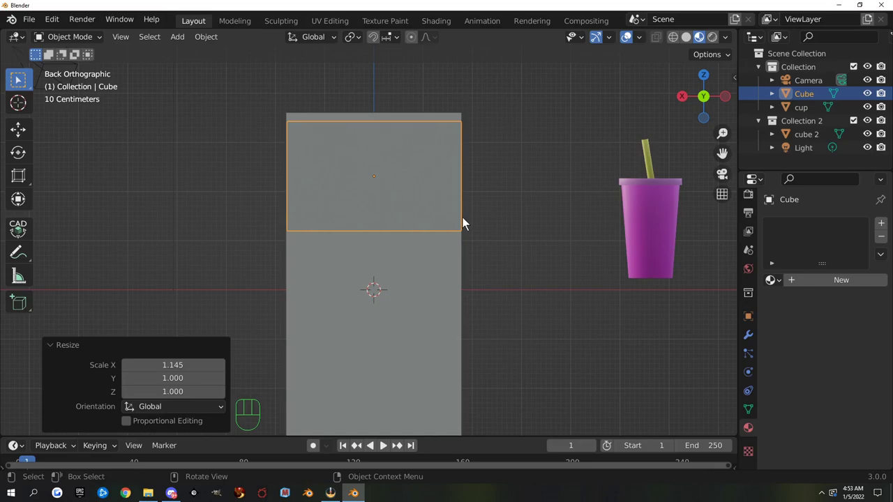
pyautogui.press('s')
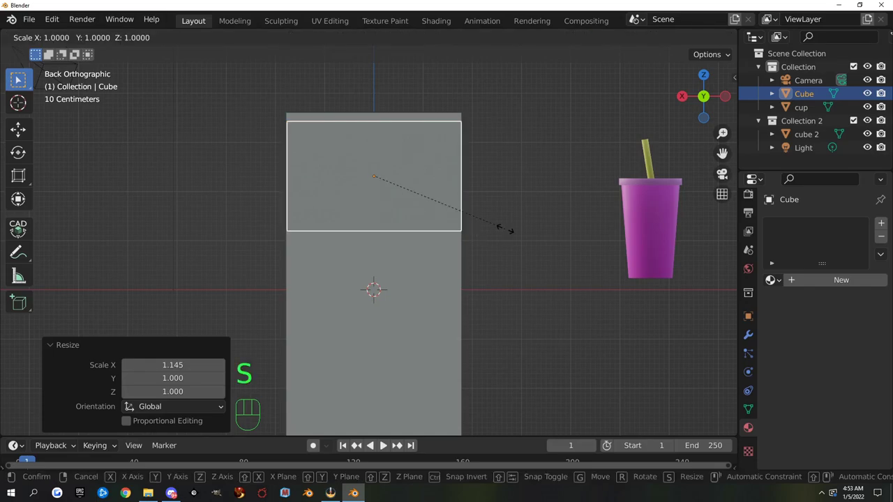
pyautogui.press('z')
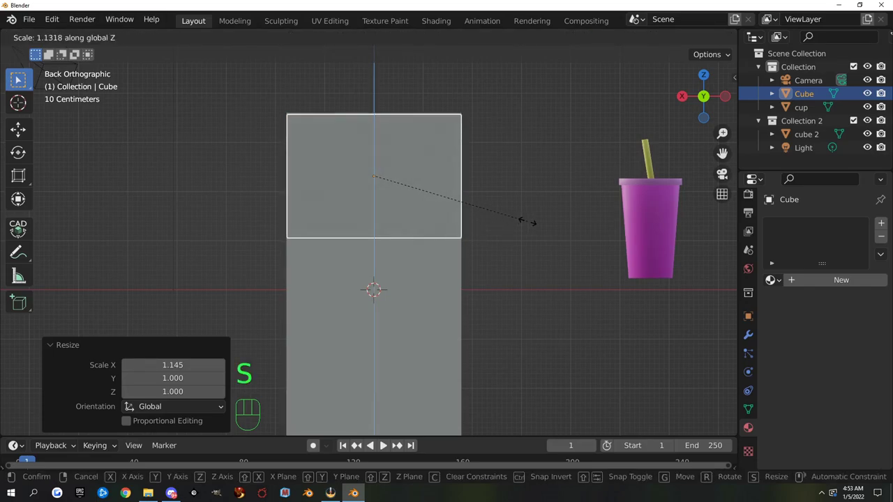
pyautogui.click(527, 222)
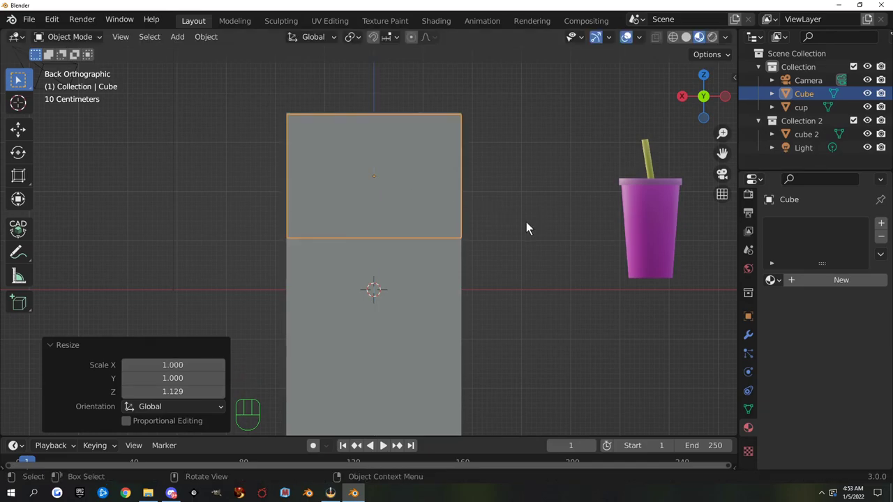
# Step: From the right orthographic view, move the slab up about 0.028 m along Z to align with the box's top edge
pyautogui.press('KP_3')
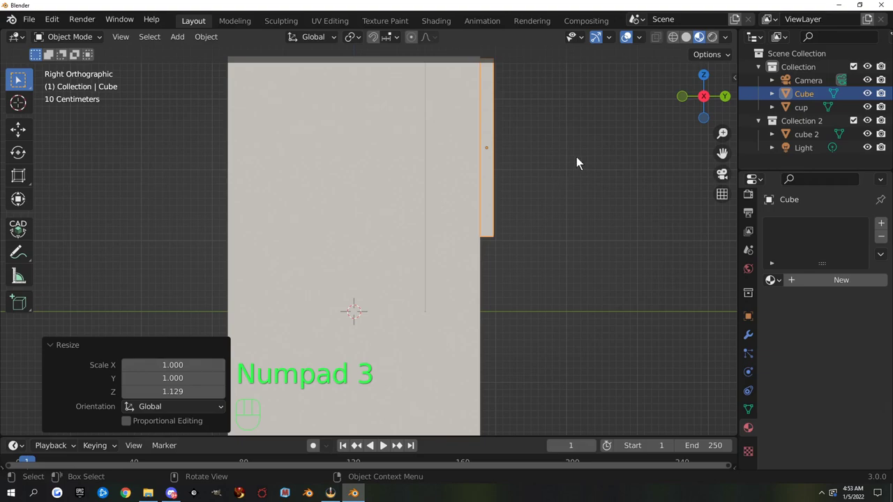
pyautogui.keyDown('shift'); pyautogui.moveTo(578, 140); pyautogui.dragTo(529, 192, button='middle'); pyautogui.keyUp('shift')
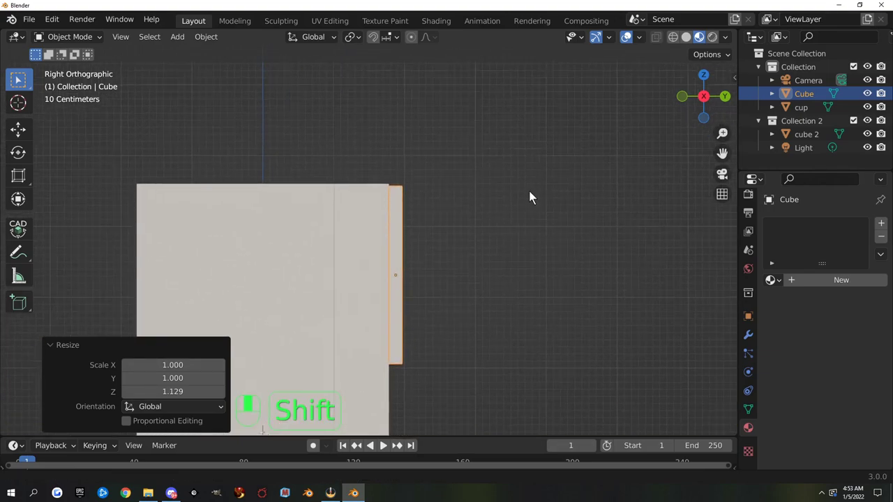
pyautogui.scroll(4, 478, 197)
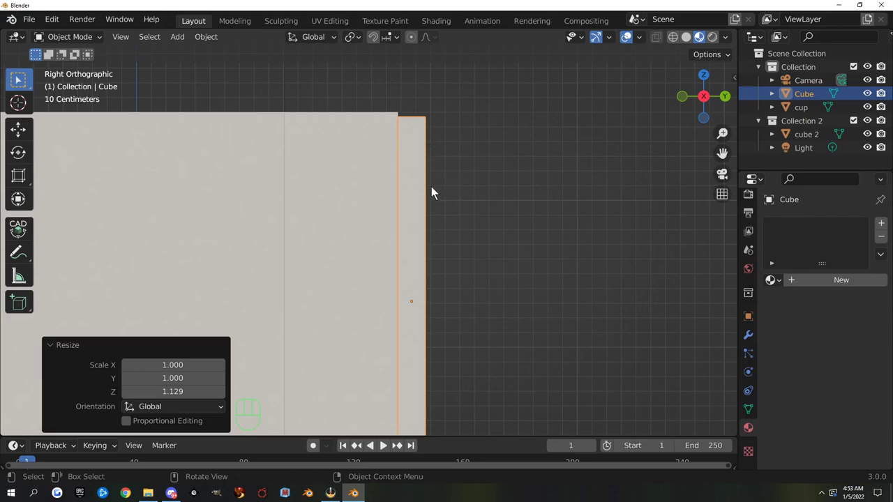
pyautogui.press('g')
pyautogui.press('z')
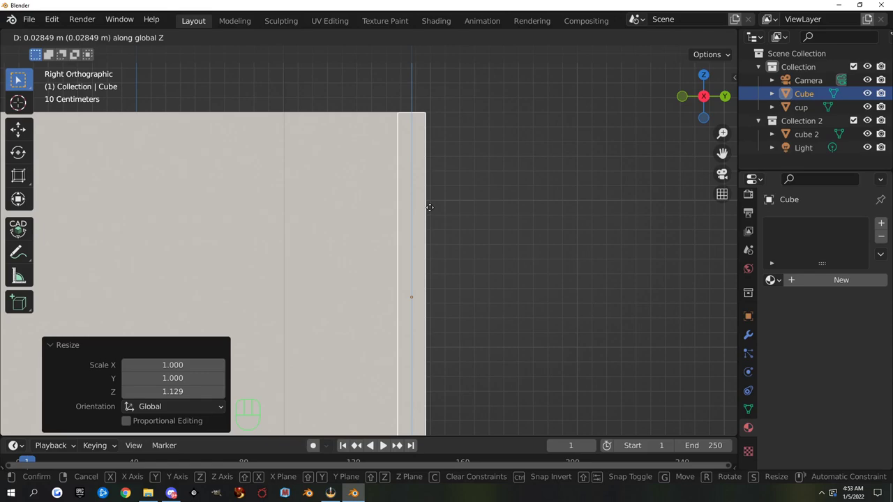
pyautogui.click(431, 207)
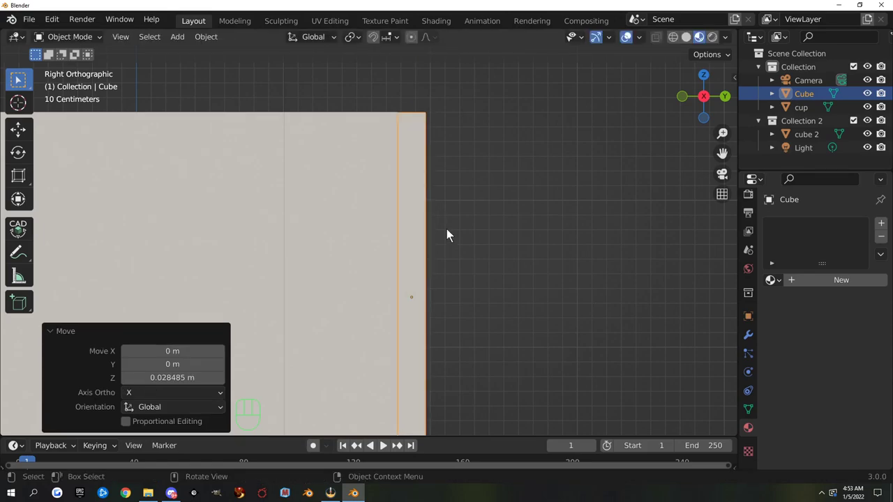
# Step: Duplicate the door slab and move the copy about -2.61 m along Z, leaving a narrow gap below the original
pyautogui.scroll(-6, 450, 237)
pyautogui.keyDown('shift'); pyautogui.moveTo(438, 332); pyautogui.dragTo(444, 269, button='middle'); pyautogui.keyUp('shift')
pyautogui.scroll(3, 444, 269)
pyautogui.scroll(-2, 508, 262)
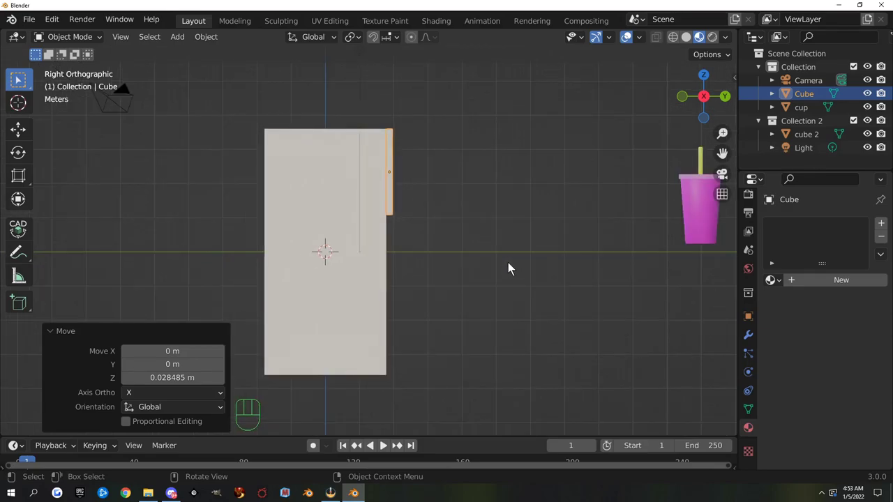
pyautogui.hotkey('shift', 'd')
pyautogui.press('z')
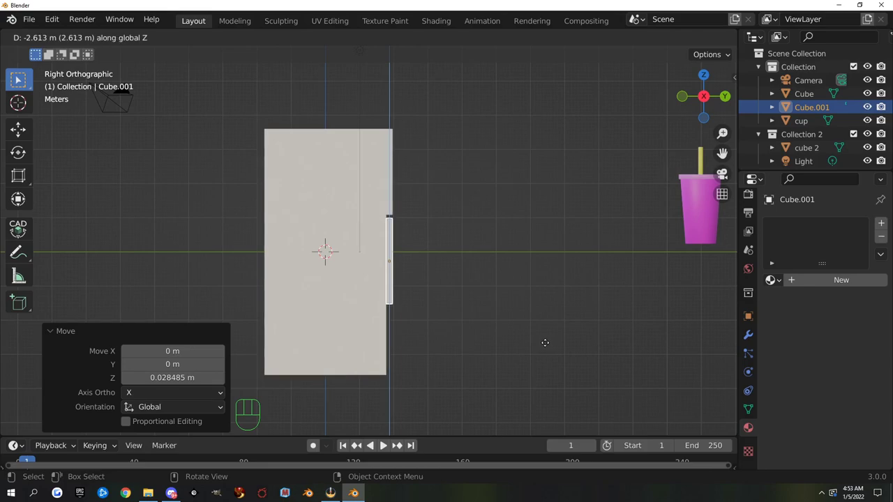
pyautogui.click(545, 343)
# Step: Stretch the lower door slab downward by about 1.726 along Z with the Scale Cage tool, almost to the box's bottom edge
pyautogui.scroll(4, 535, 339)
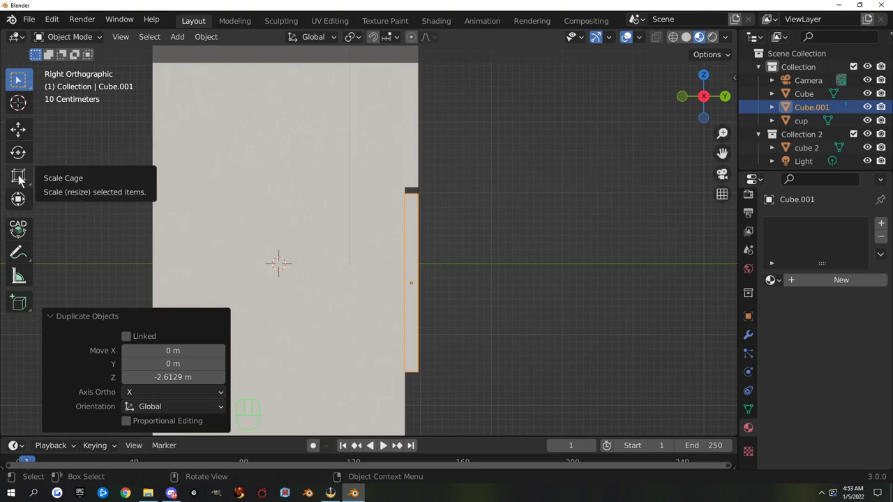
pyautogui.moveTo(19, 179); pyautogui.dragTo(74, 209)
pyautogui.moveTo(606, 310); pyautogui.dragTo(521, 246, button='middle')
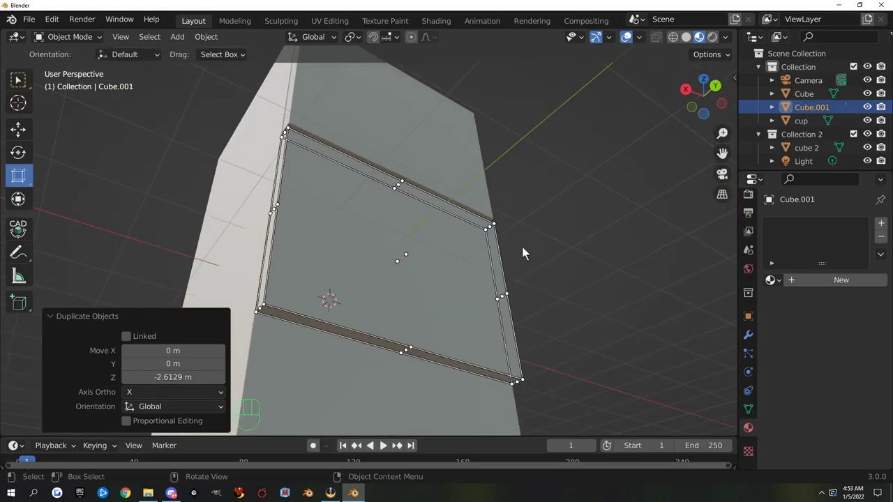
pyautogui.scroll(-4, 447, 368)
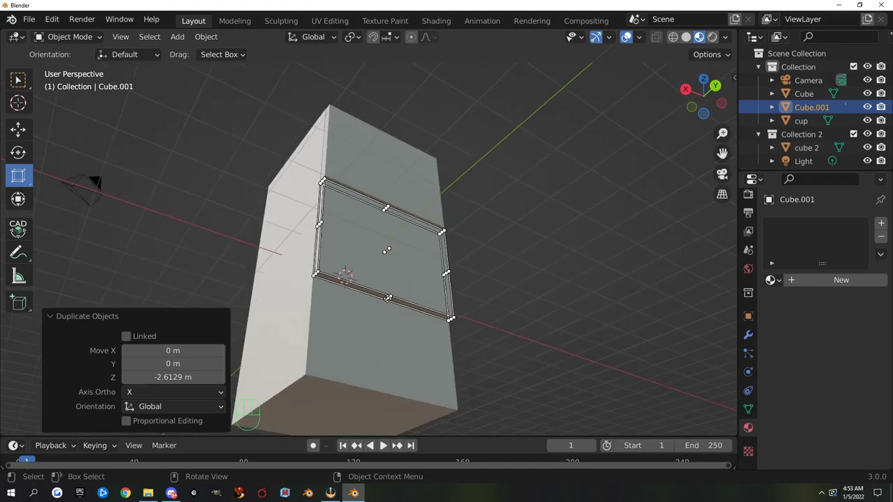
pyautogui.scroll(2, 391, 304)
pyautogui.keyDown('shift'); pyautogui.moveTo(397, 336); pyautogui.dragTo(487, 220, button='middle'); pyautogui.keyUp('shift')
pyautogui.moveTo(488, 216); pyautogui.dragTo(508, 299)
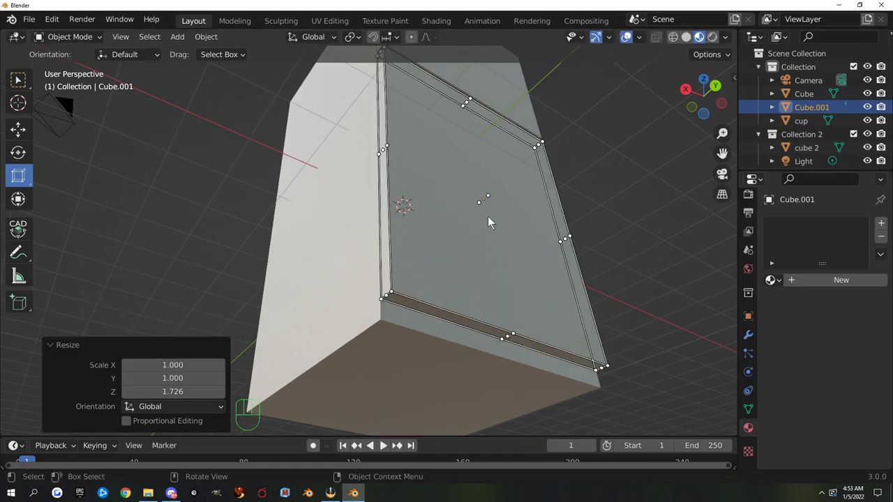
# Step: Deselect the lower door slab, check the gap between both doors, and return to the Select Box tool
pyautogui.scroll(-4, 502, 188)
pyautogui.moveTo(506, 189); pyautogui.dragTo(530, 251, button='middle')
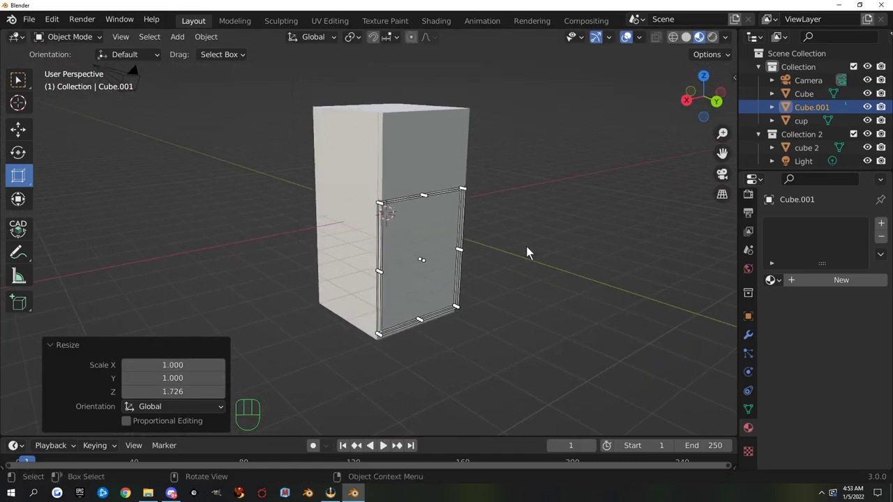
pyautogui.click(529, 252)
pyautogui.scroll(4, 520, 236)
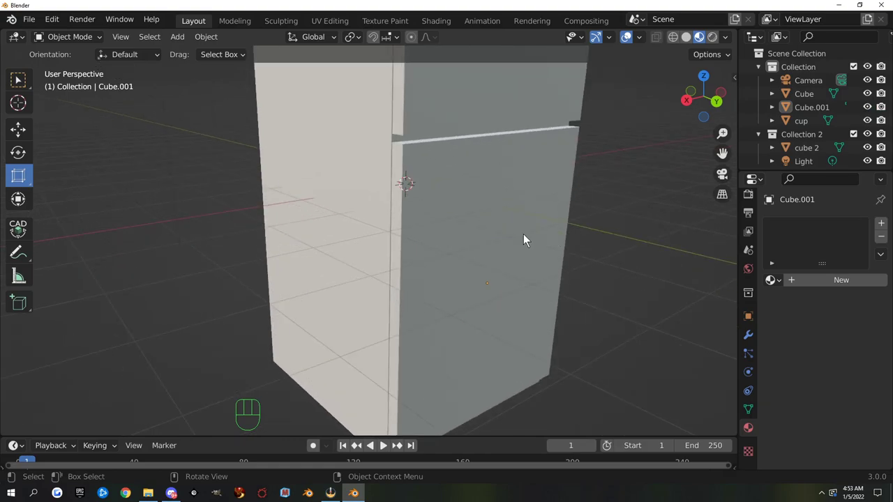
pyautogui.scroll(-4, 523, 234)
pyautogui.click(18, 82)
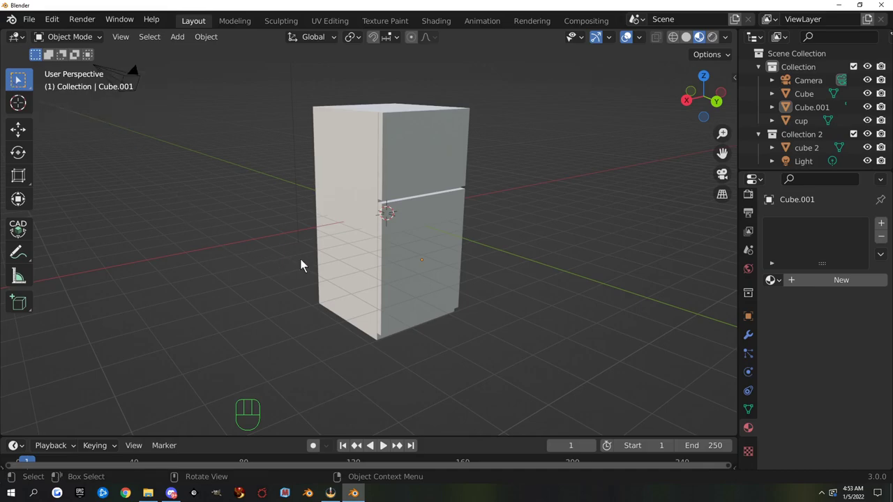
# Step: Add a small flat cube on the fridge's top surface at the front corner with the Add Cube tool
pyautogui.moveTo(301, 265); pyautogui.dragTo(470, 231, button='middle')
pyautogui.scroll(2, 524, 279)
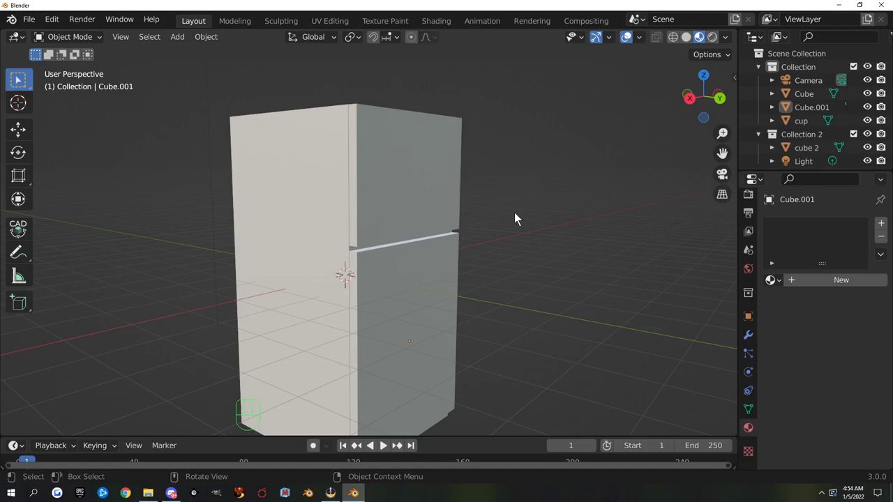
pyautogui.moveTo(515, 214); pyautogui.dragTo(369, 275, button='middle')
pyautogui.click(18, 303)
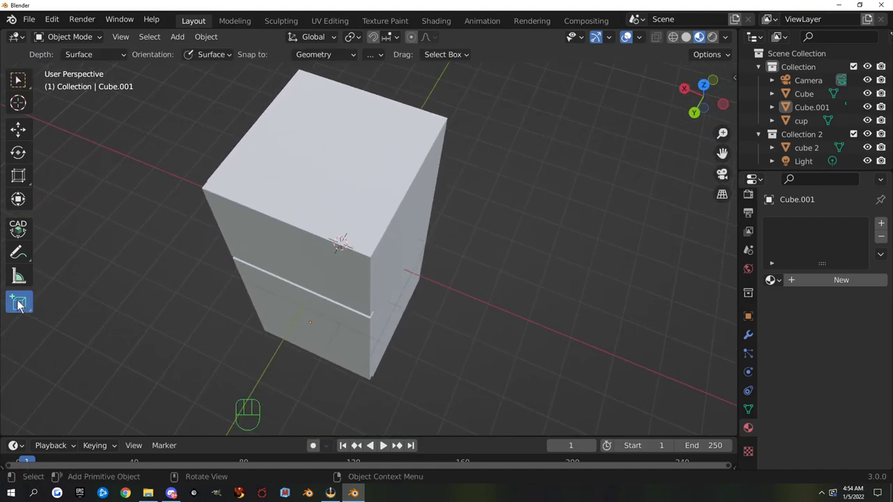
pyautogui.scroll(3, 297, 313)
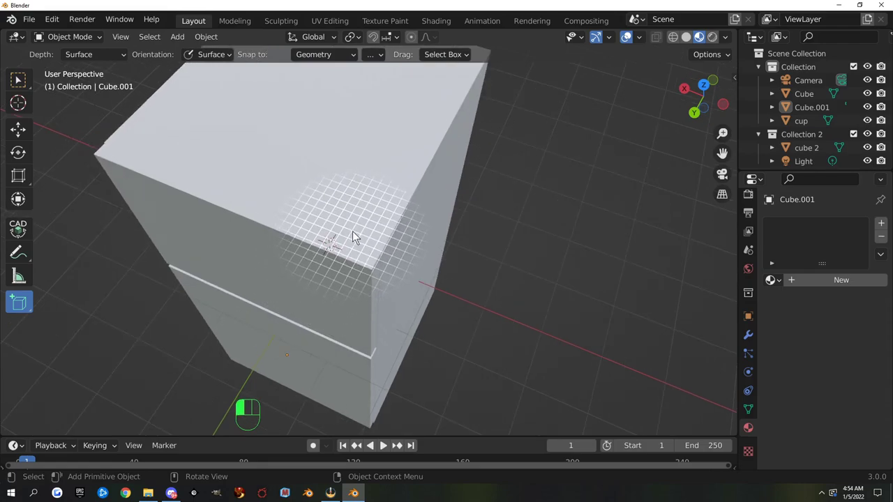
pyautogui.moveTo(353, 231); pyautogui.dragTo(372, 257)
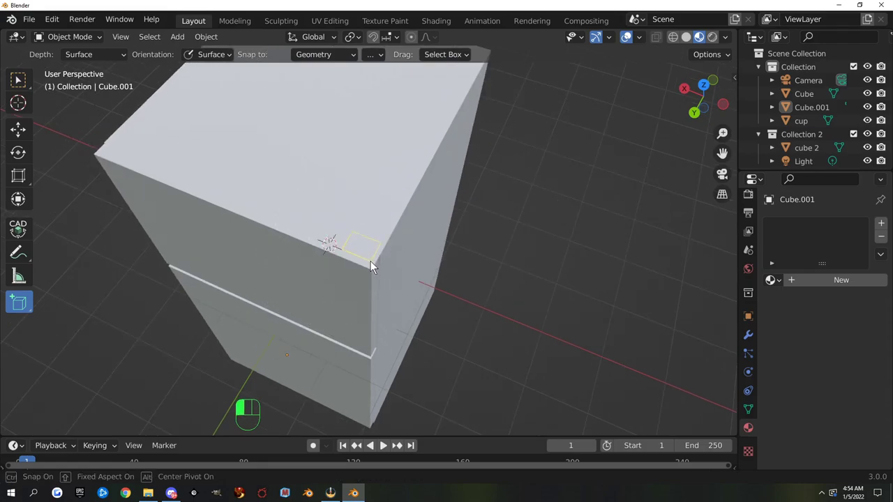
pyautogui.click(371, 257)
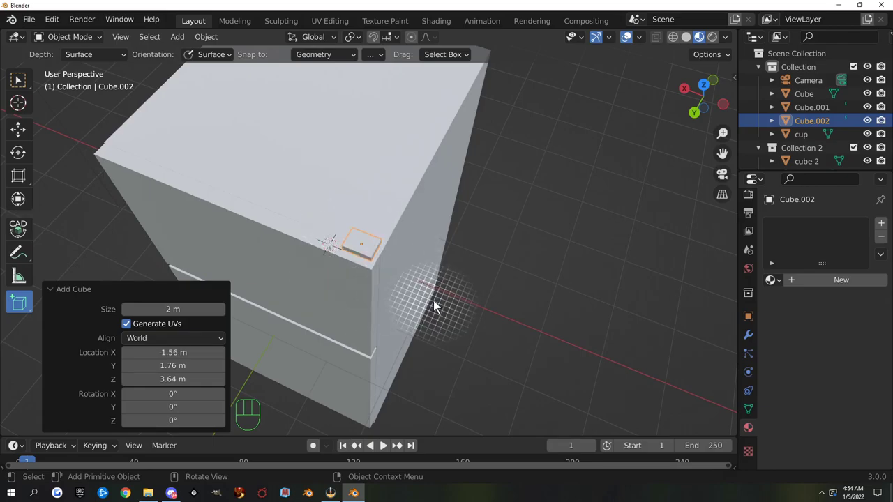
# Step: Scale the small hinge block to about 0.371 along X and about 0.727 along Z
pyautogui.moveTo(433, 300); pyautogui.dragTo(445, 259, button='middle')
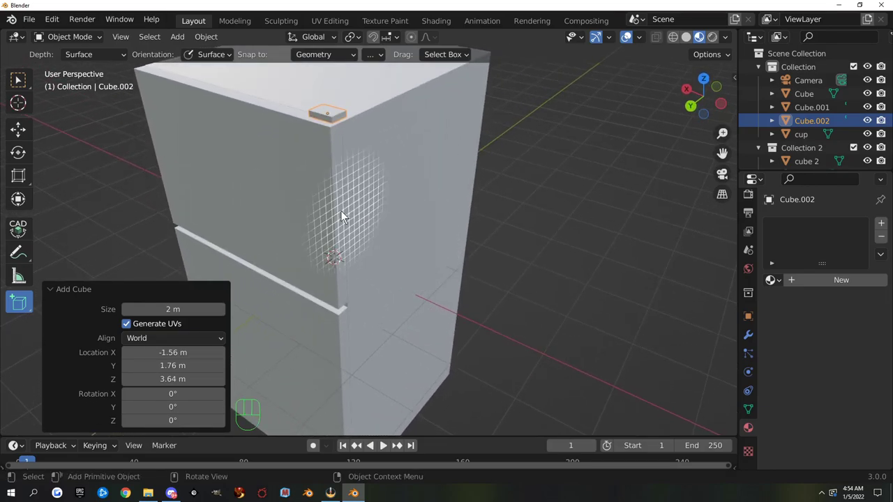
pyautogui.moveTo(342, 216); pyautogui.dragTo(400, 219, button='middle')
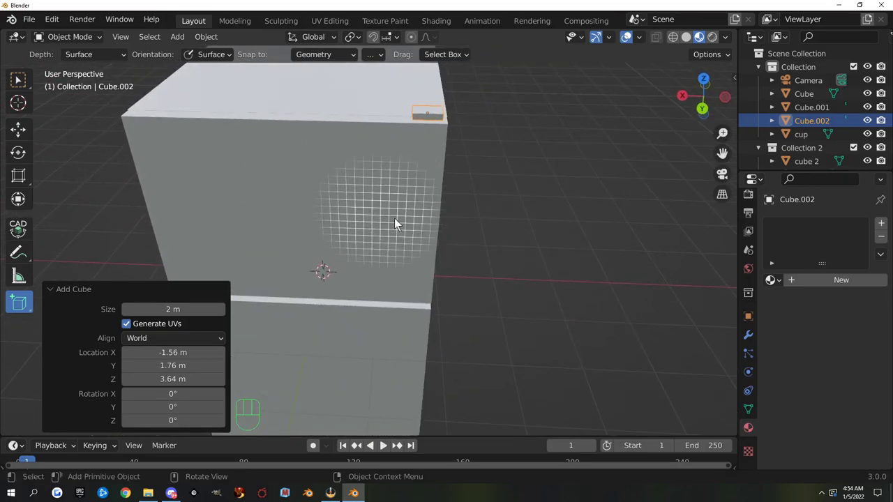
pyautogui.click(18, 79)
pyautogui.press('s')
pyautogui.press('x')
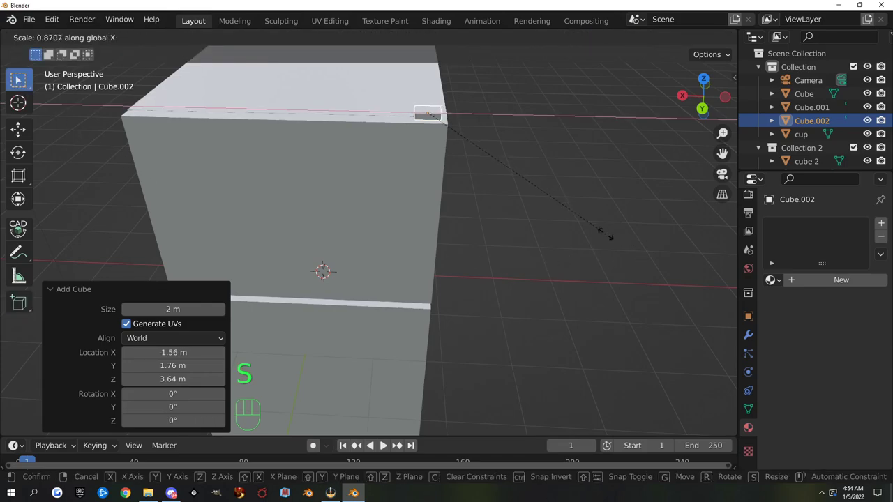
pyautogui.click(493, 178)
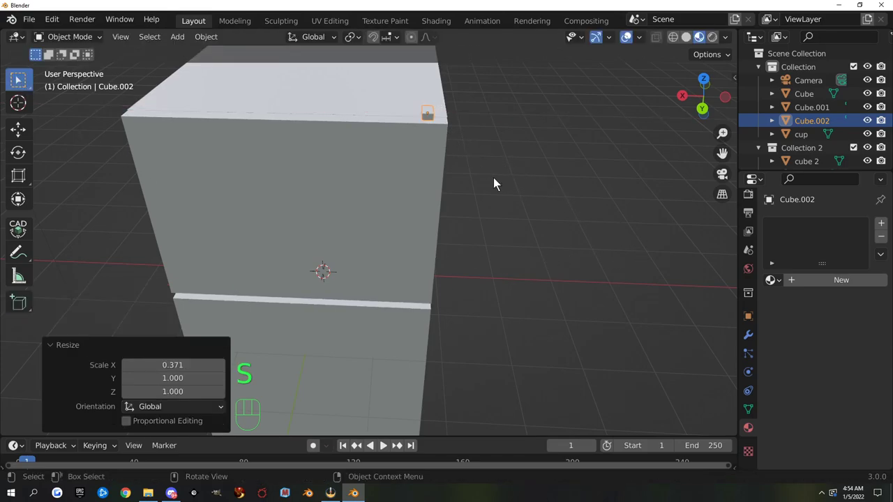
pyautogui.press('s')
pyautogui.press('z')
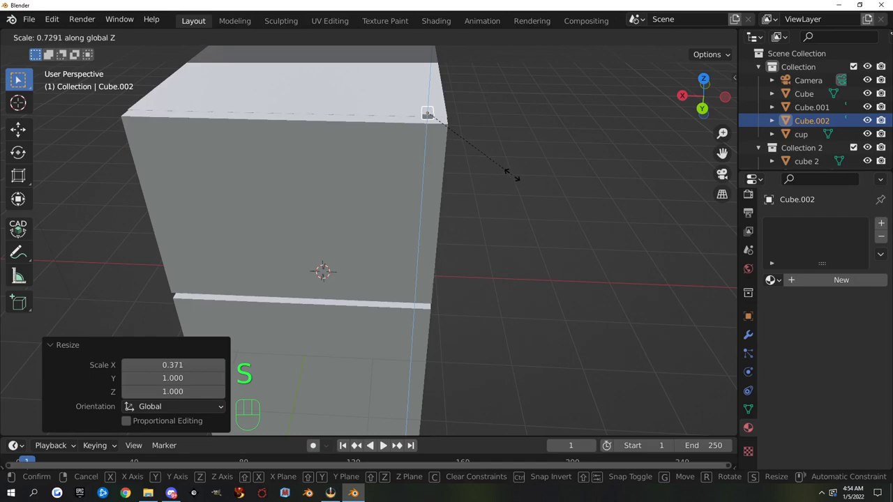
pyautogui.click(511, 174)
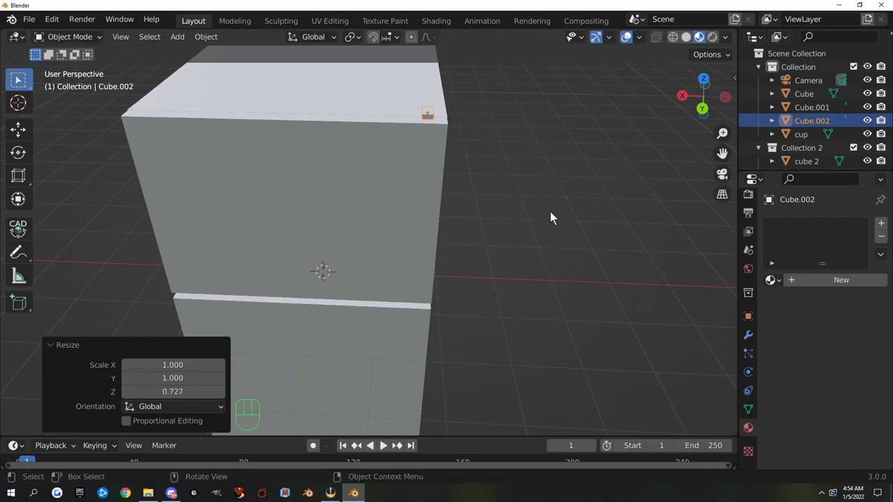
# Step: From the front orthographic view, move the hinge block about -0.142 m in X and -0.0095 m in Z, close to the fridge's corner
pyautogui.press('KP_1')
pyautogui.keyDown('shift'); pyautogui.moveTo(325, 129); pyautogui.dragTo(400, 312, button='middle'); pyautogui.keyUp('shift')
pyautogui.scroll(5, 363, 228)
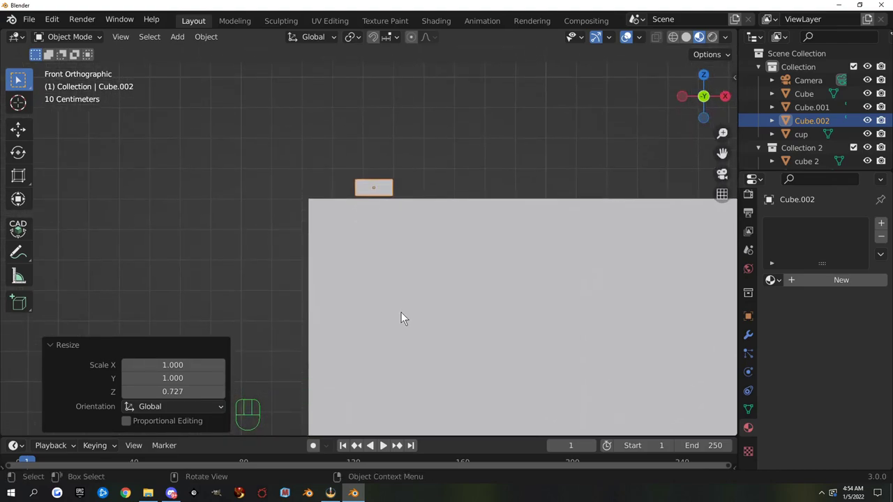
pyautogui.scroll(1, 400, 296)
pyautogui.press('g')
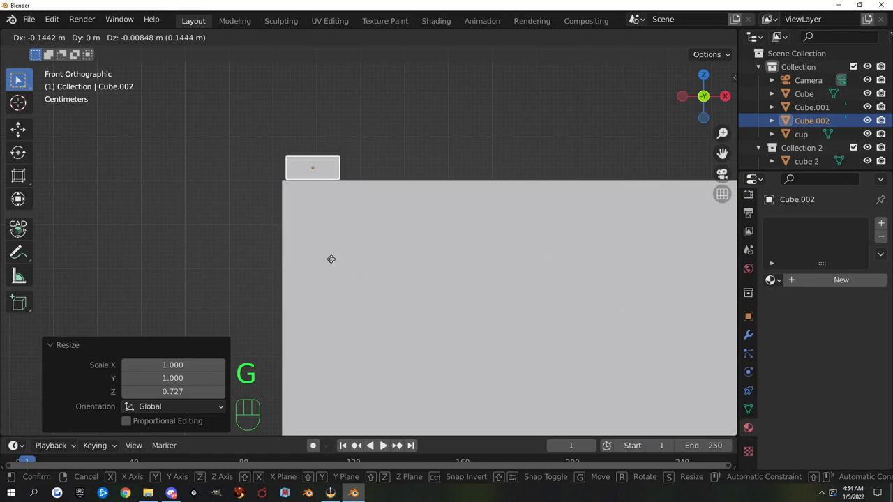
pyautogui.click(332, 259)
pyautogui.moveTo(332, 259); pyautogui.dragTo(343, 239, button='middle')
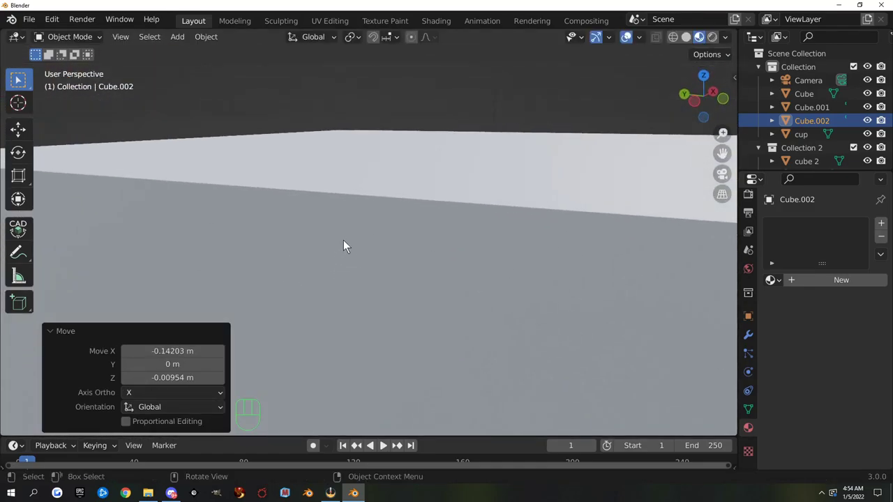
pyautogui.scroll(-5, 343, 244)
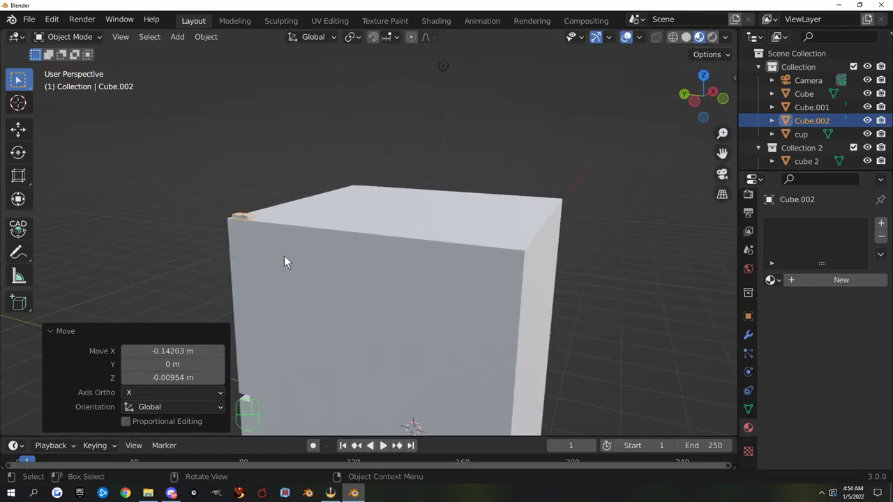
pyautogui.moveTo(284, 262); pyautogui.dragTo(237, 318, button='middle')
pyautogui.press('KP_Decimal')
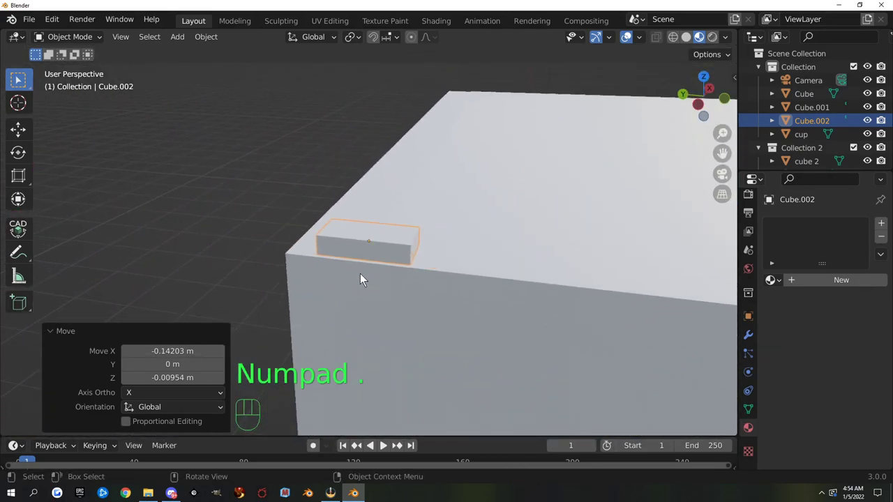
pyautogui.moveTo(339, 281); pyautogui.dragTo(205, 314, button='middle')
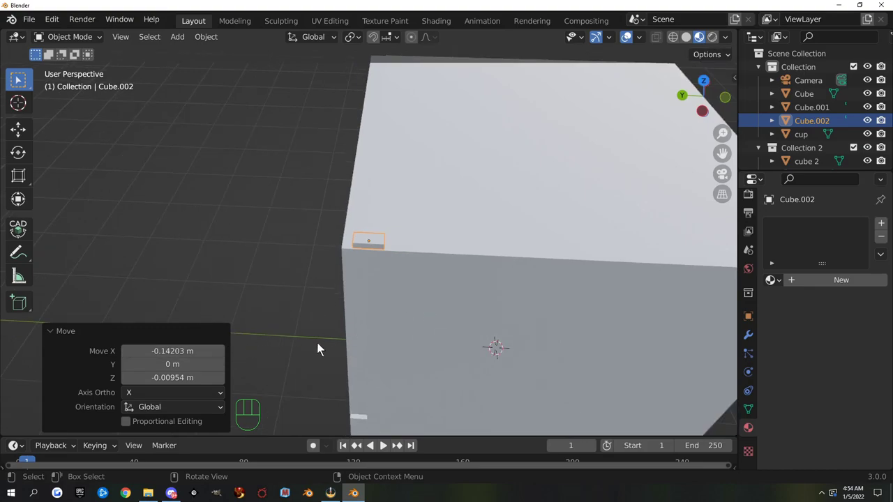
pyautogui.press('s')
pyautogui.press('x')
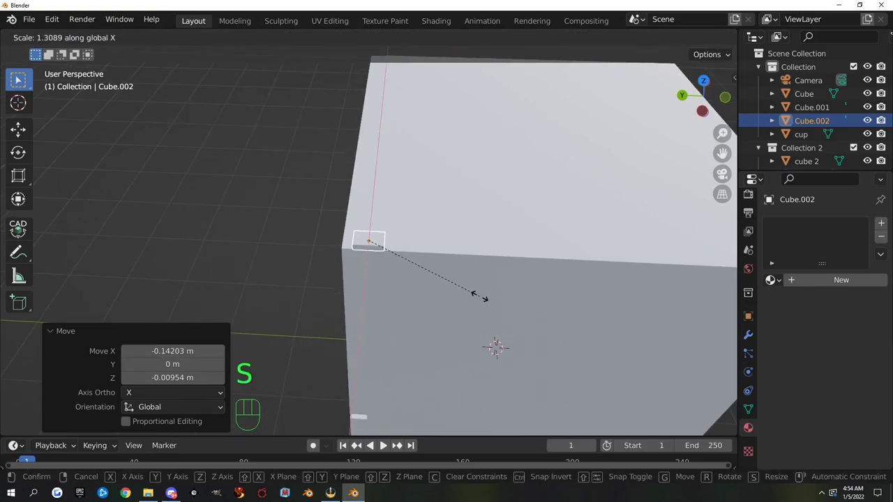
pyautogui.rightClick(480, 297)
# Step: Lengthen the hinge block along Y by a scale factor of about 1.28
pyautogui.press('s')
pyautogui.press('y')
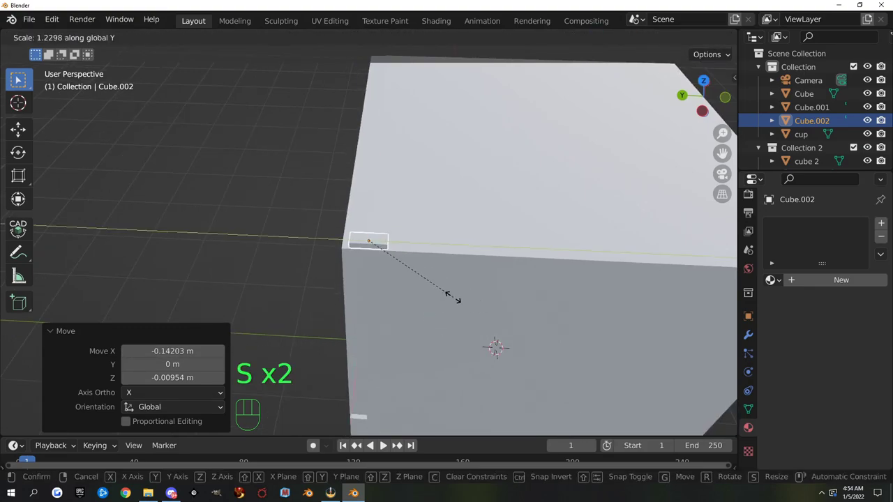
pyautogui.click(457, 296)
# Step: From the left orthographic view, duplicate the hinge block and move the copy about -2.6 m along Z into the gap between the doors
pyautogui.moveTo(397, 311); pyautogui.dragTo(374, 239, button='middle')
pyautogui.scroll(-2, 380, 282)
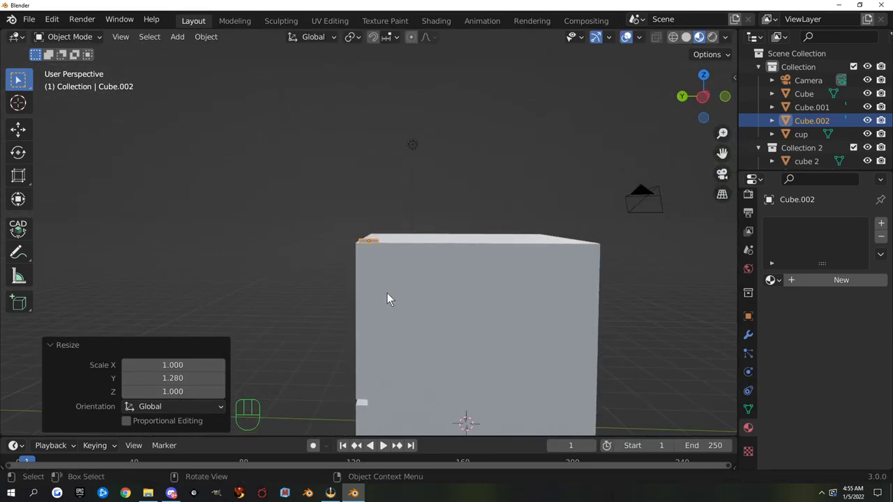
pyautogui.press('KP_3')
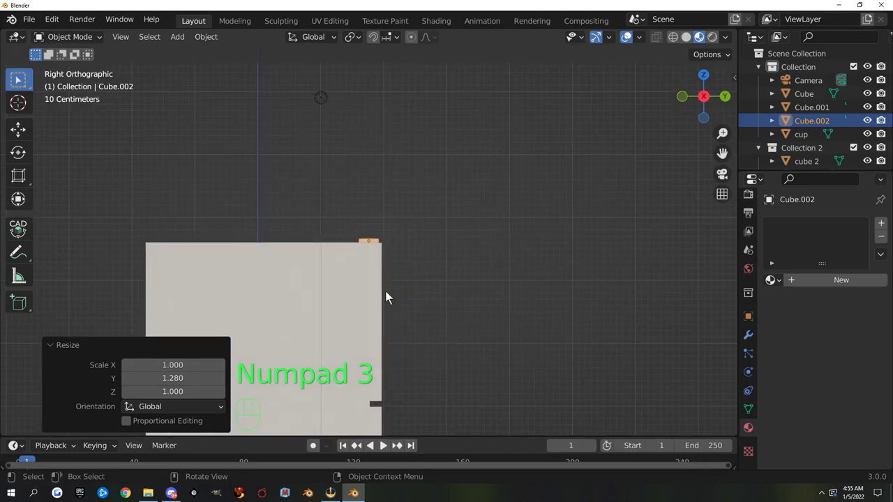
pyautogui.keyDown('shift'); pyautogui.moveTo(385, 296); pyautogui.dragTo(420, 252, button='middle'); pyautogui.keyUp('shift')
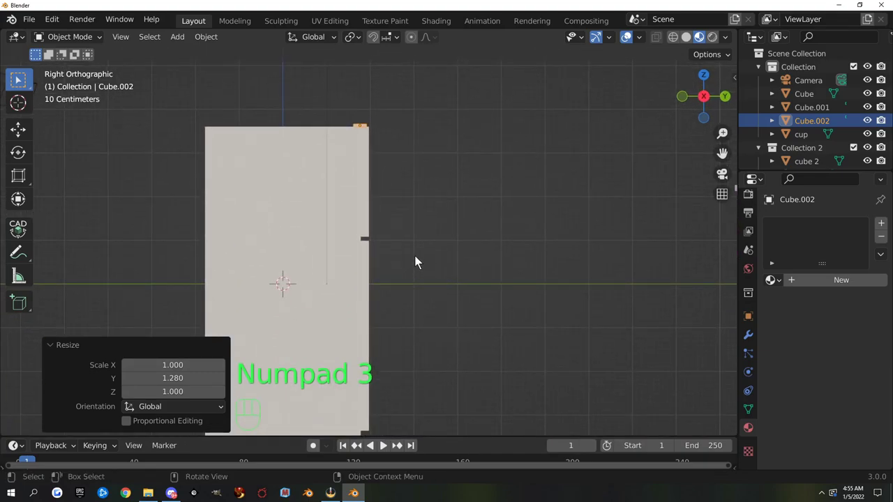
pyautogui.press('KP_9')
pyautogui.scroll(5, 415, 262)
pyautogui.keyDown('shift'); pyautogui.moveTo(412, 193); pyautogui.dragTo(410, 312, button='middle'); pyautogui.keyUp('shift')
pyautogui.scroll(-1, 412, 306)
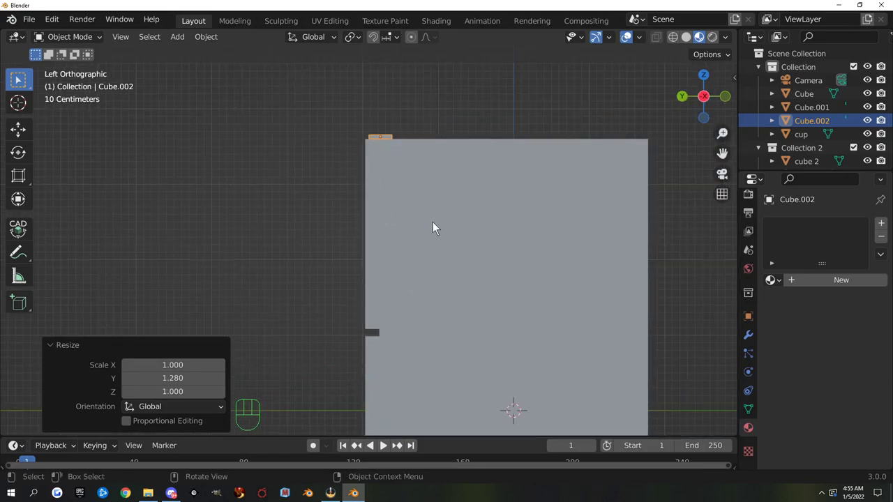
pyautogui.press('shift')
pyautogui.hotkey('shift', 'd')
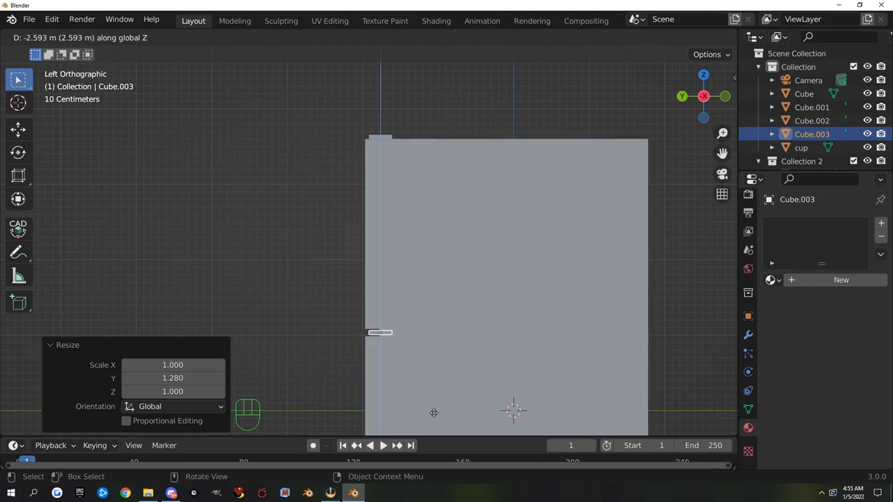
pyautogui.click(435, 414)
# Step: Scale the middle hinge block to about 1.65 along Z and move it up about 0.005 m to fill the door gap
pyautogui.scroll(2, 432, 398)
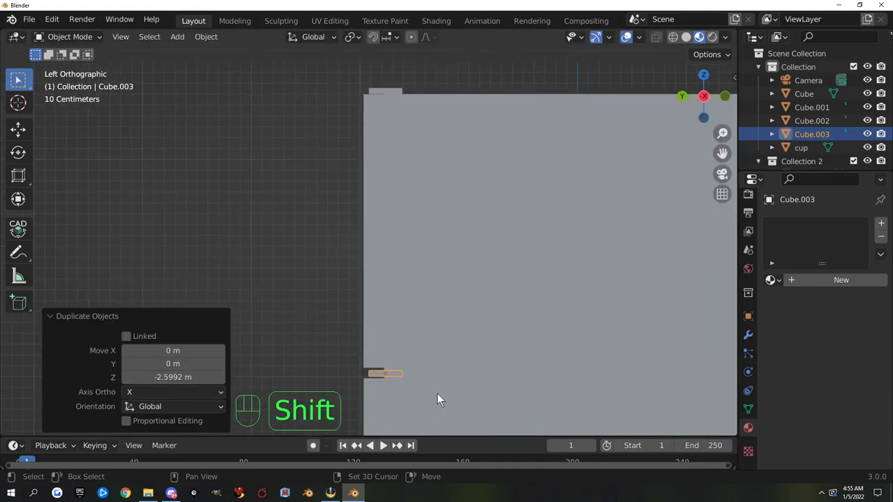
pyautogui.keyDown('shift'); pyautogui.moveTo(436, 394); pyautogui.dragTo(443, 284, button='middle'); pyautogui.keyUp('shift')
pyautogui.scroll(5, 429, 276)
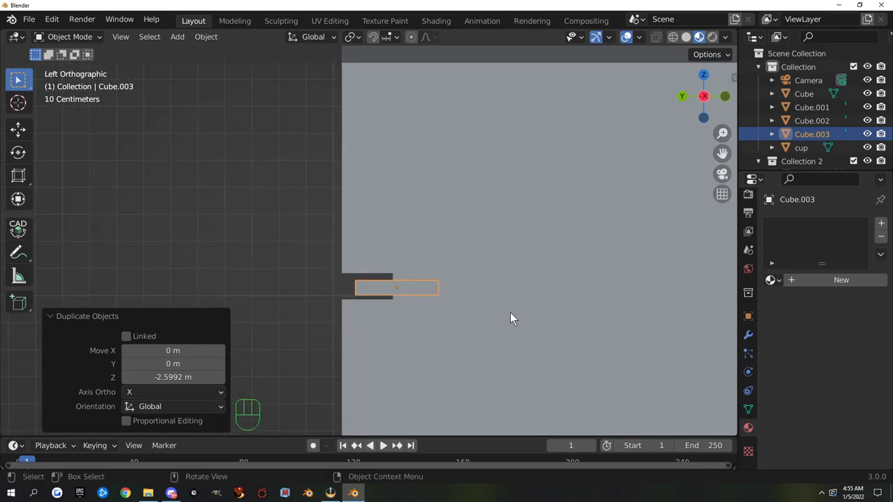
pyautogui.press('s')
pyautogui.press('z')
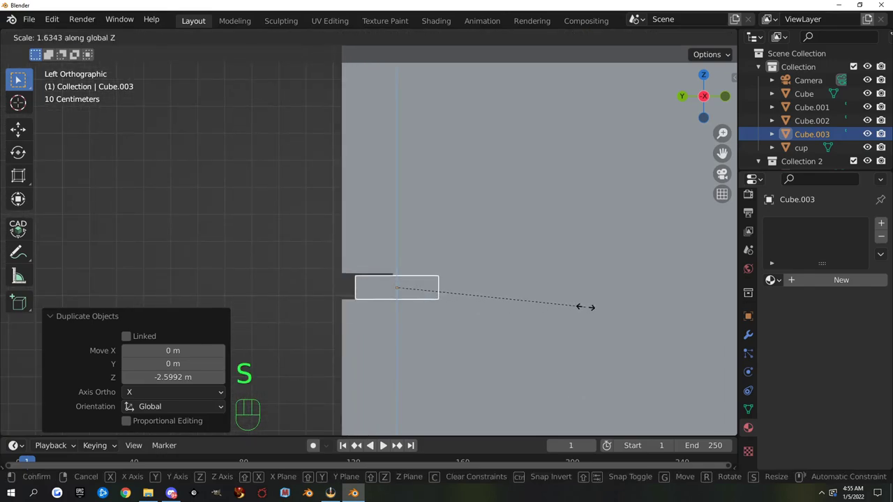
pyautogui.click(583, 307)
pyautogui.press('g')
pyautogui.press('z')
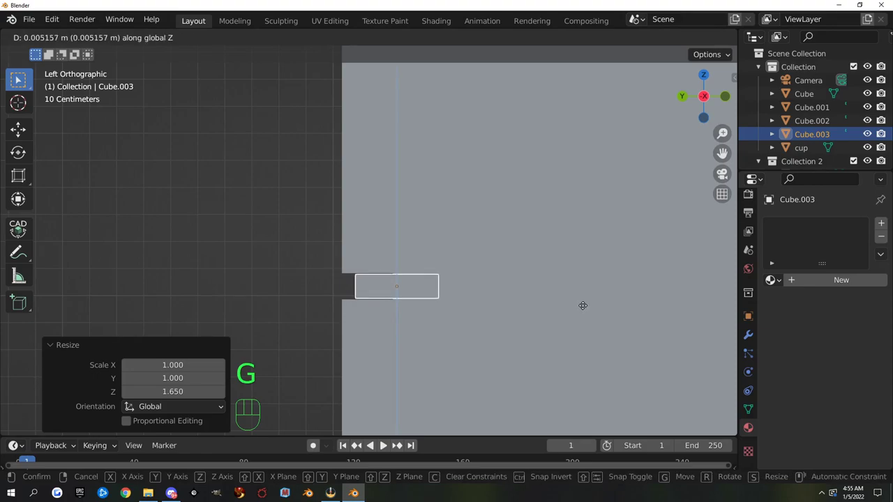
pyautogui.click(583, 306)
# Step: Duplicate the top hinge block and move the copy about -7.035 m along Z to the lower door's bottom edge
pyautogui.scroll(-5, 431, 289)
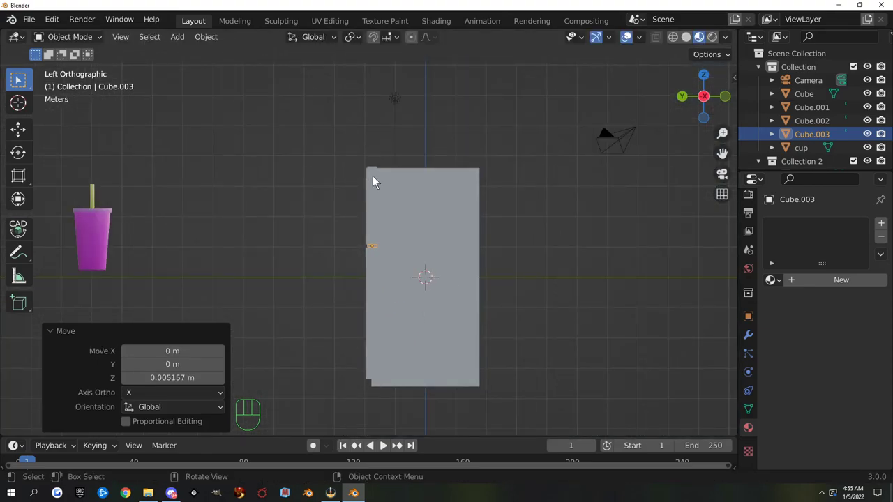
pyautogui.click(373, 166)
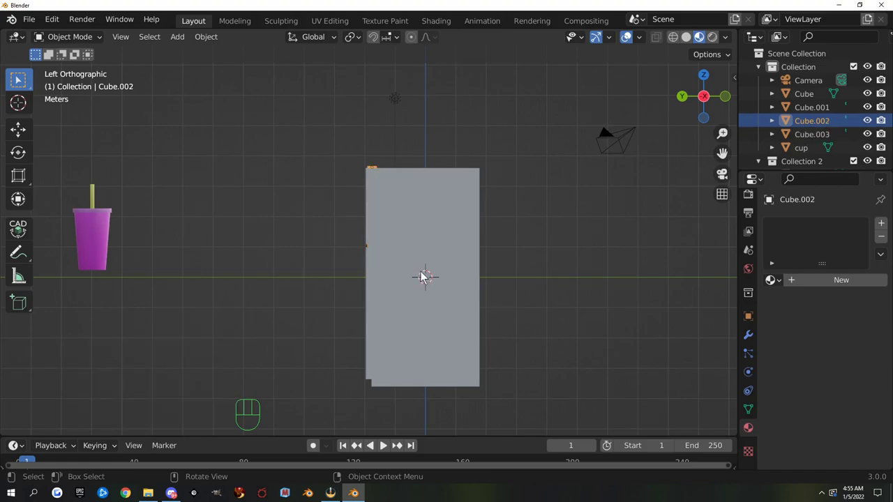
pyautogui.hotkey('shift', 'd')
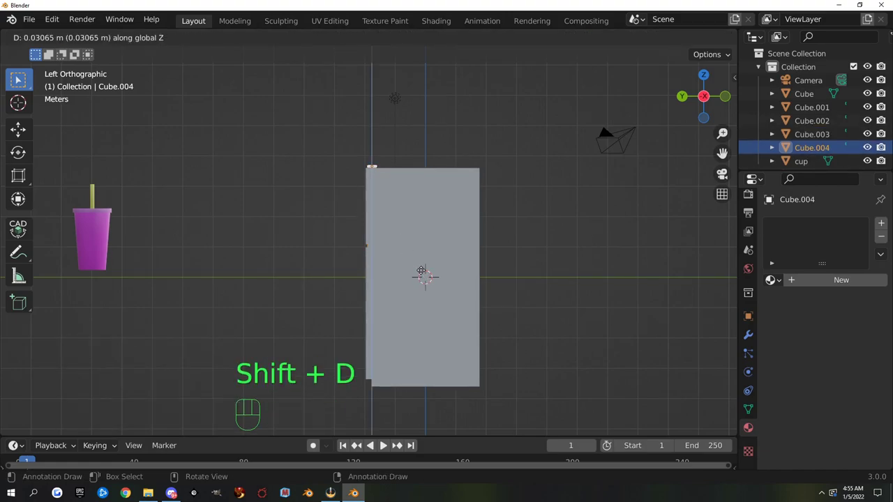
pyautogui.click(417, 96)
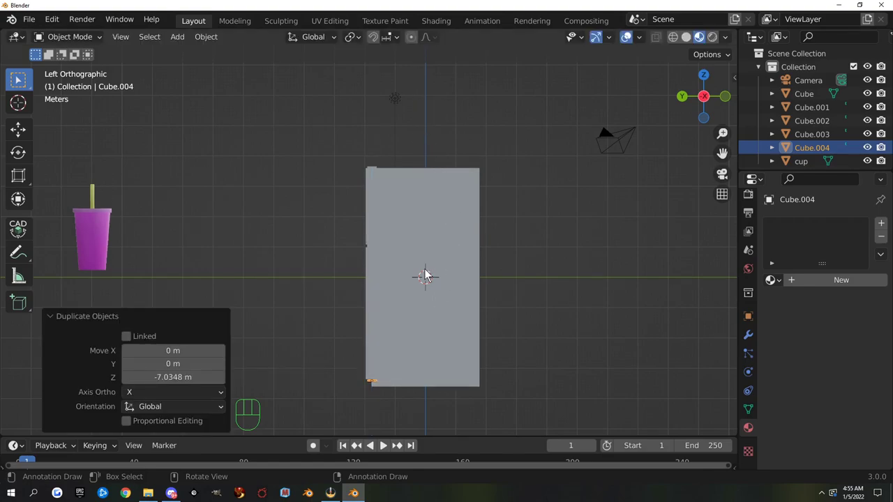
# Step: Move the bottom hinge block up about 0.021 m along Z, against the underside of the lower door
pyautogui.press('KP_Decimal')
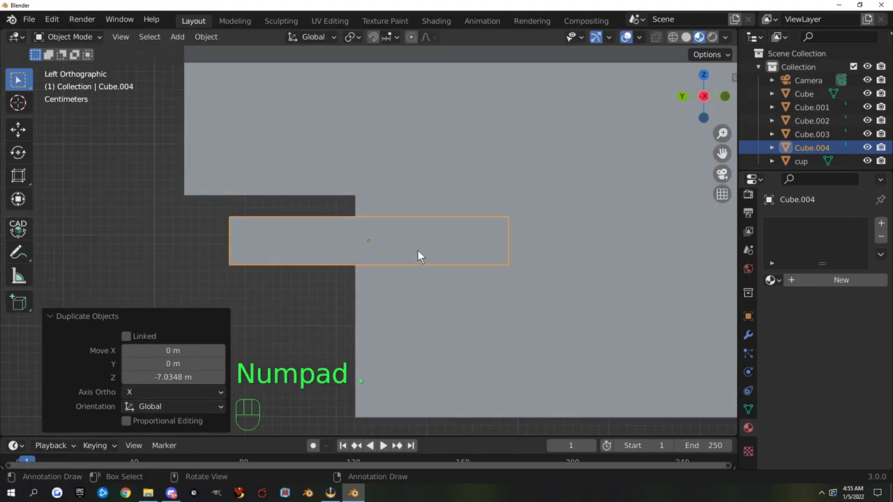
pyautogui.press('g')
pyautogui.press('z')
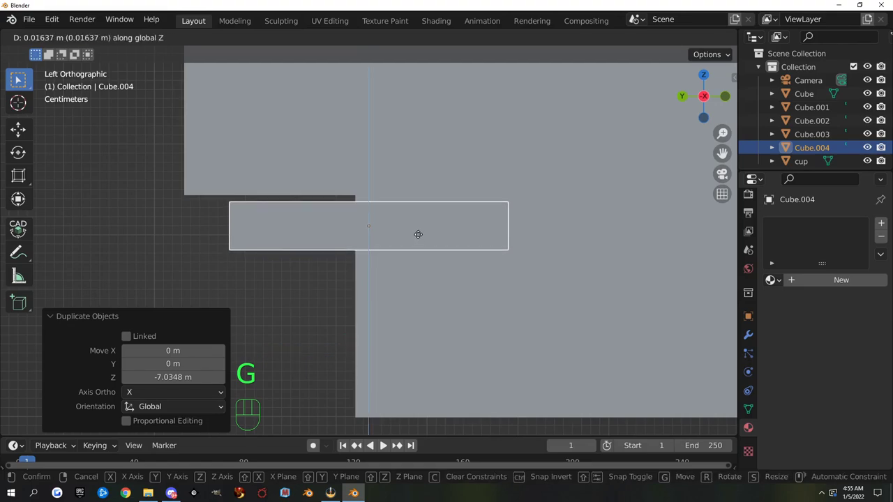
pyautogui.click(416, 229)
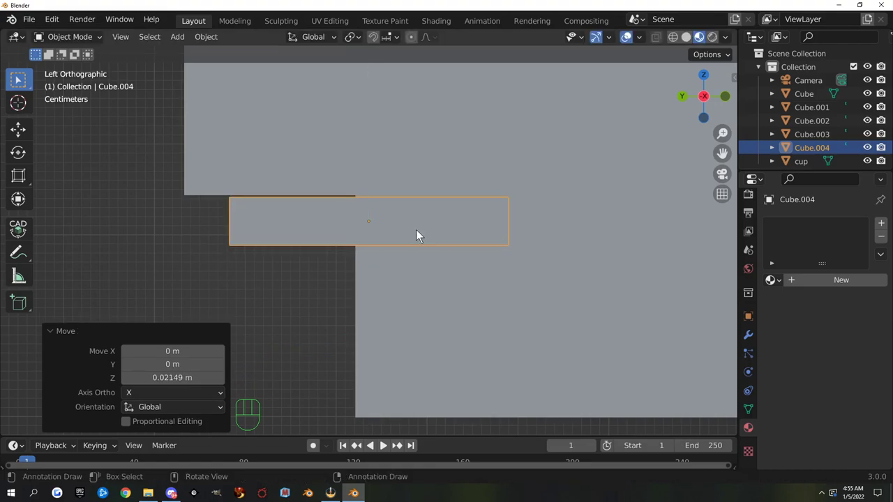
# Step: Duplicate the upper and lower fridge doors together and move the copies about 0.228 m along Y, out in front of the originals
pyautogui.scroll(-5, 360, 203)
pyautogui.moveTo(300, 167); pyautogui.dragTo(410, 181, button='middle')
pyautogui.scroll(-5, 450, 200)
pyautogui.scroll(6, 417, 180)
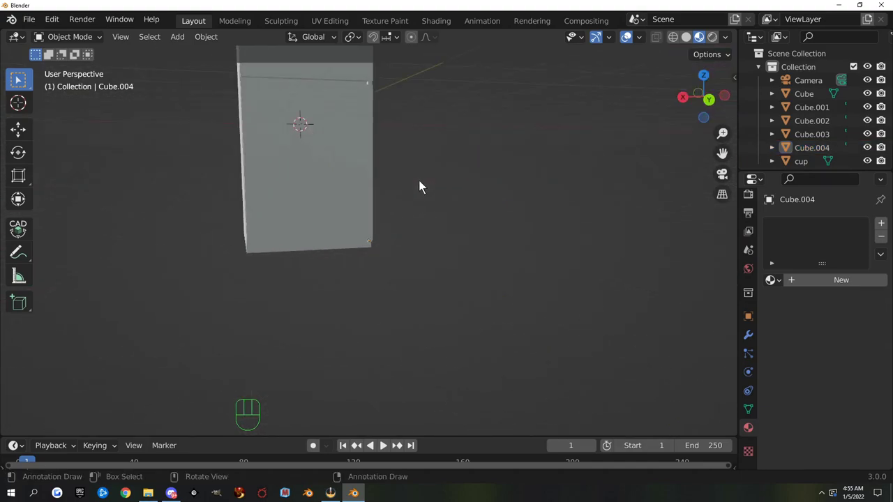
pyautogui.keyDown('shift'); pyautogui.moveTo(405, 105); pyautogui.dragTo(450, 311, button='middle'); pyautogui.keyUp('shift')
pyautogui.scroll(-5, 450, 307)
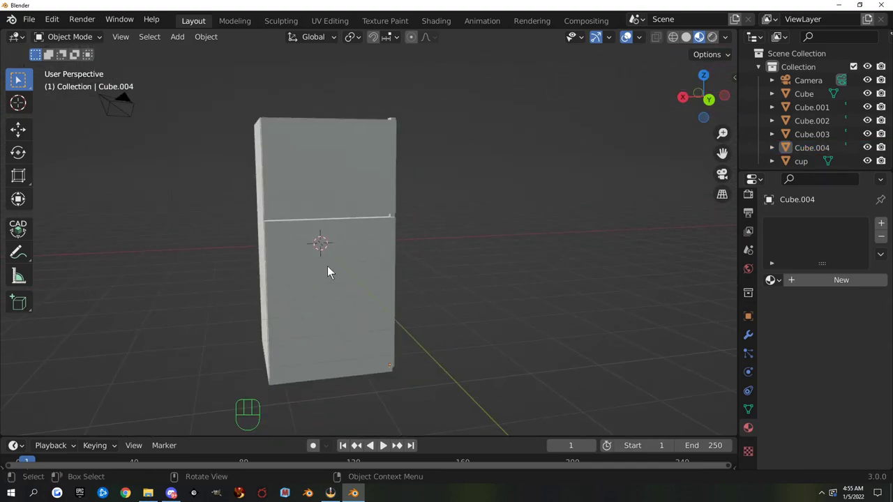
pyautogui.moveTo(327, 265); pyautogui.dragTo(375, 268, button='middle')
pyautogui.click(376, 262)
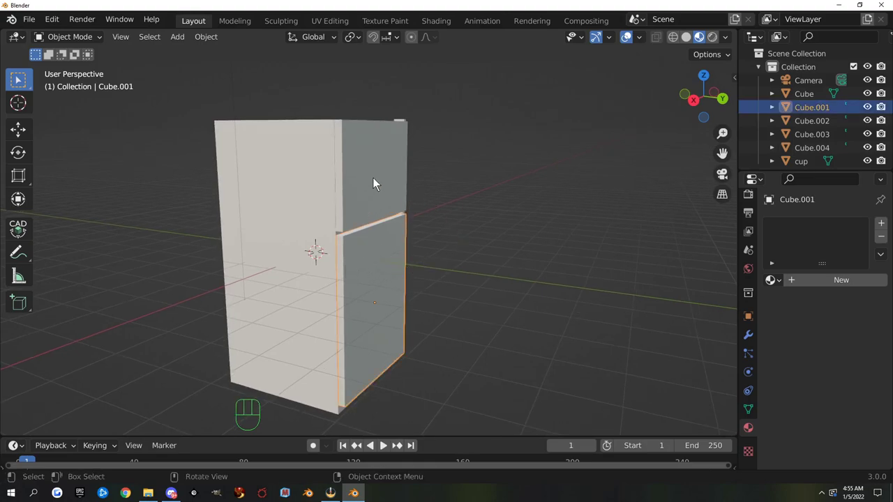
pyautogui.keyDown('shift'); pyautogui.click(372, 182); pyautogui.keyUp('shift')
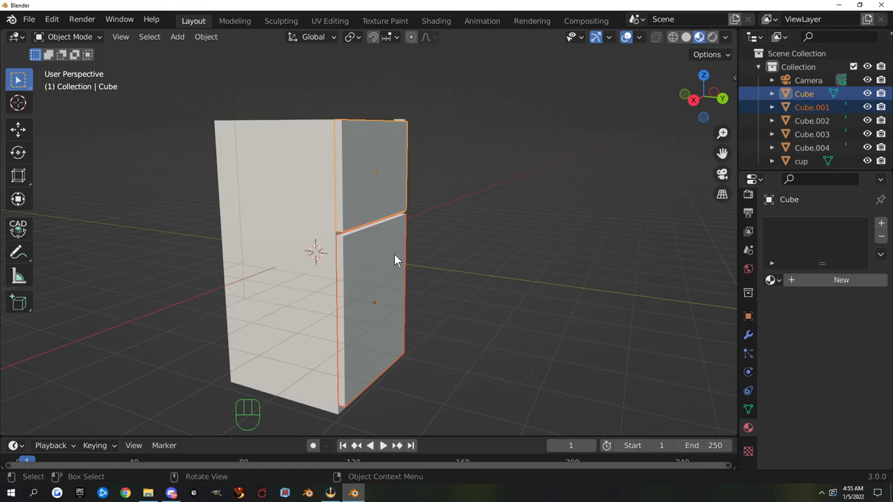
pyautogui.hotkey('shift', 'd')
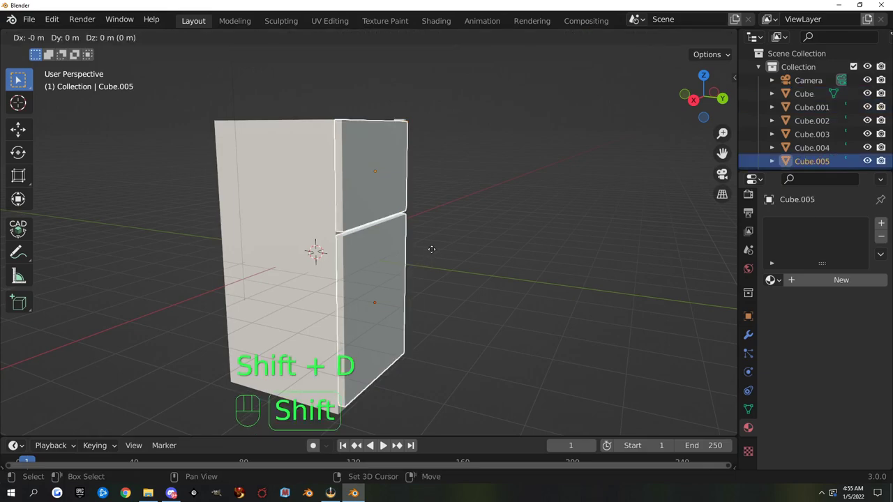
pyautogui.press('y')
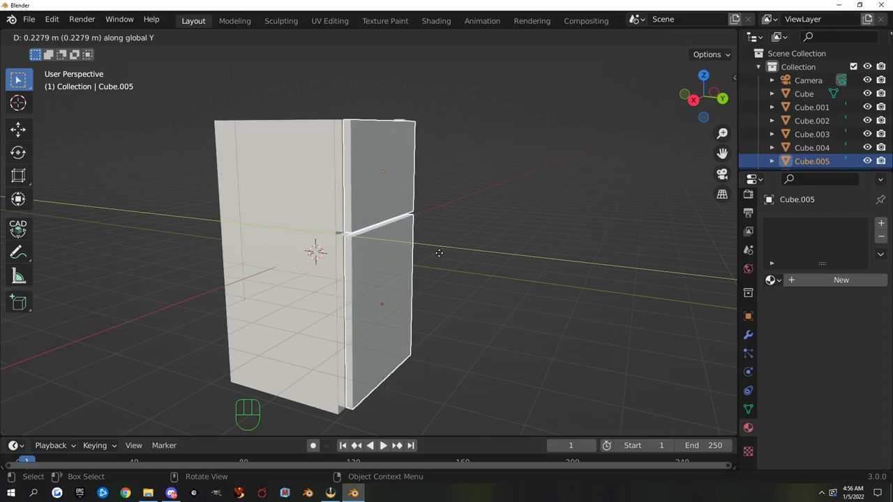
pyautogui.click(439, 252)
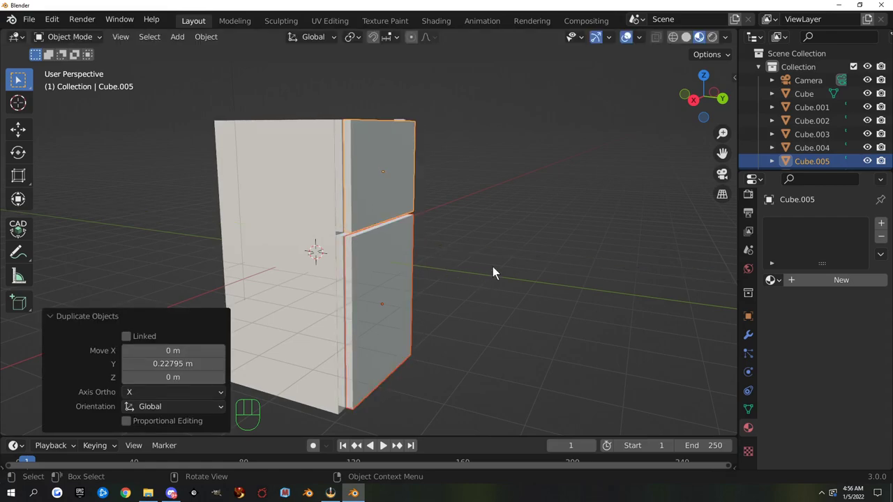
# Step: Narrow the two door copies into thin vertical strips, scaling along X by about 0.245 and again by about 0.116
pyautogui.moveTo(547, 272); pyautogui.dragTo(519, 264, button='middle')
pyautogui.press('s')
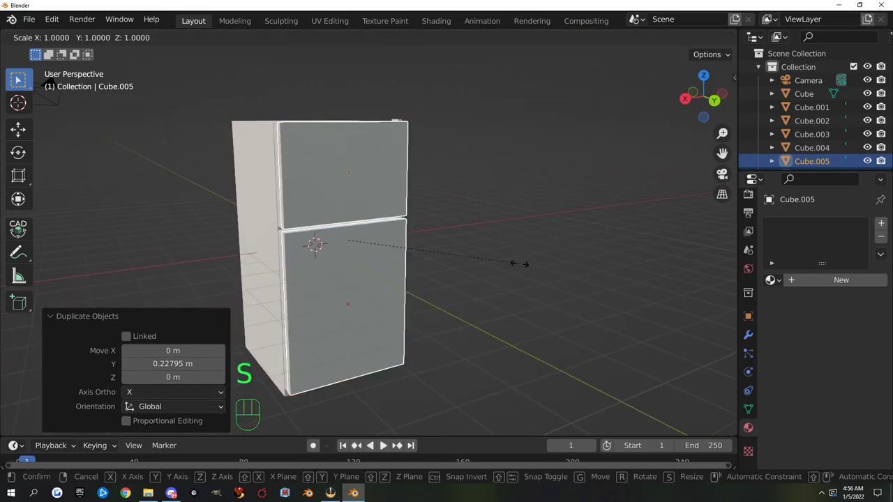
pyautogui.press('x')
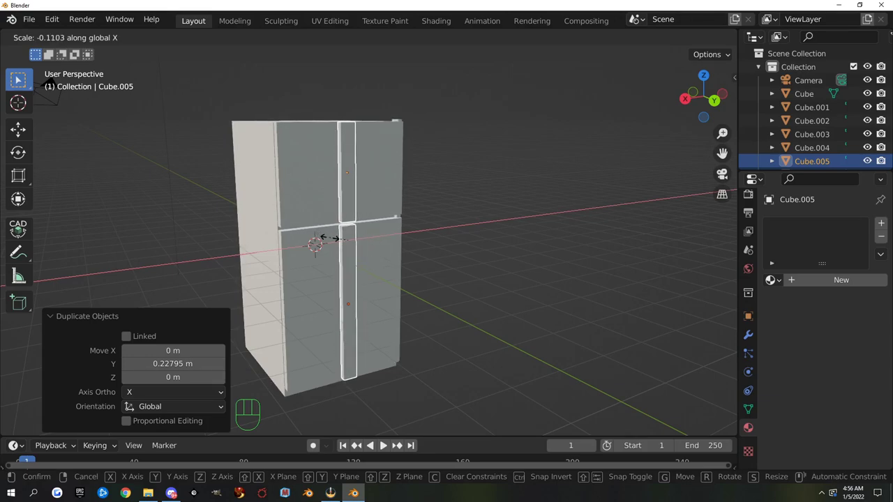
pyautogui.click(389, 247)
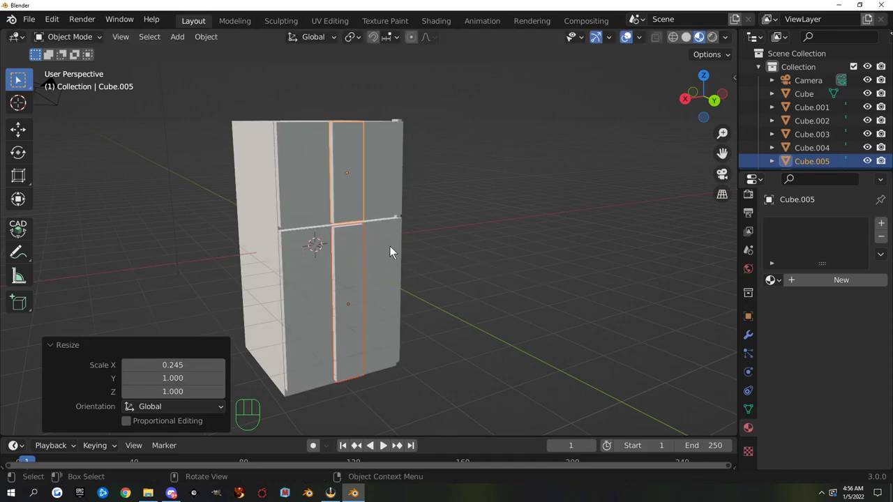
pyautogui.press('s')
pyautogui.press('x')
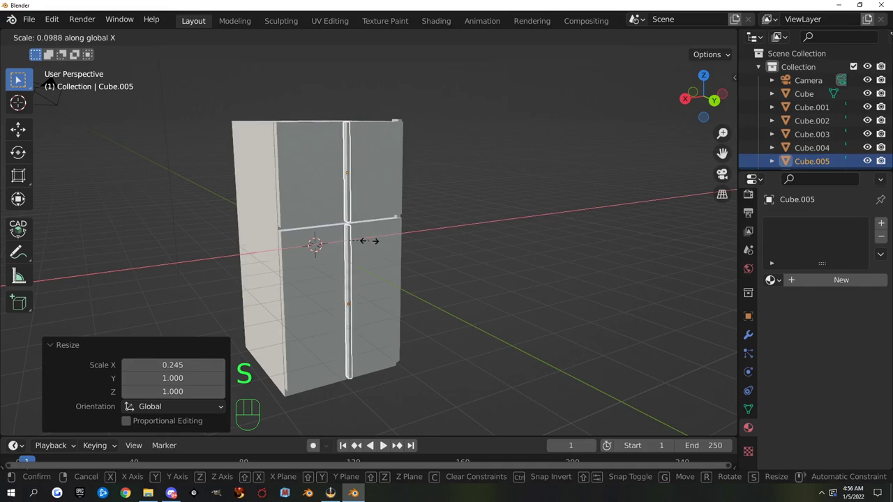
pyautogui.click(373, 242)
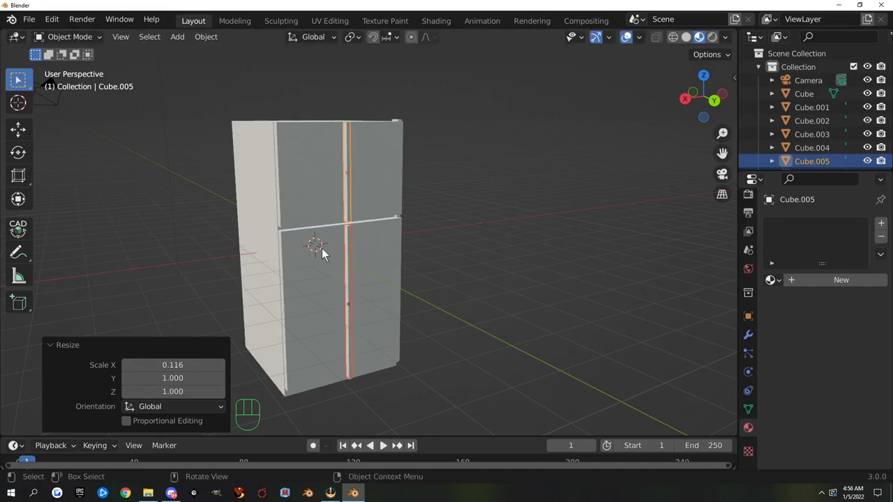
# Step: Thin the two vertical strips in depth by scaling them to about 0.368 along Y
pyautogui.moveTo(321, 248); pyautogui.dragTo(395, 241, button='middle')
pyautogui.scroll(3, 400, 251)
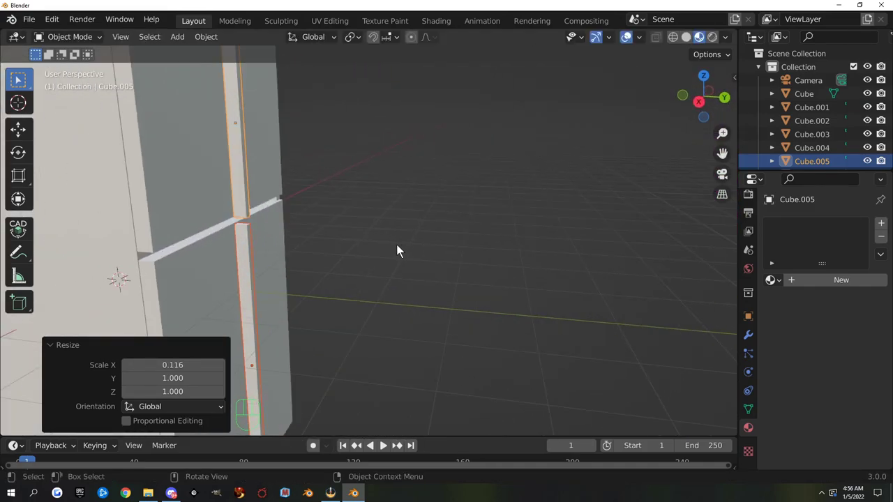
pyautogui.press('s')
pyautogui.press('y')
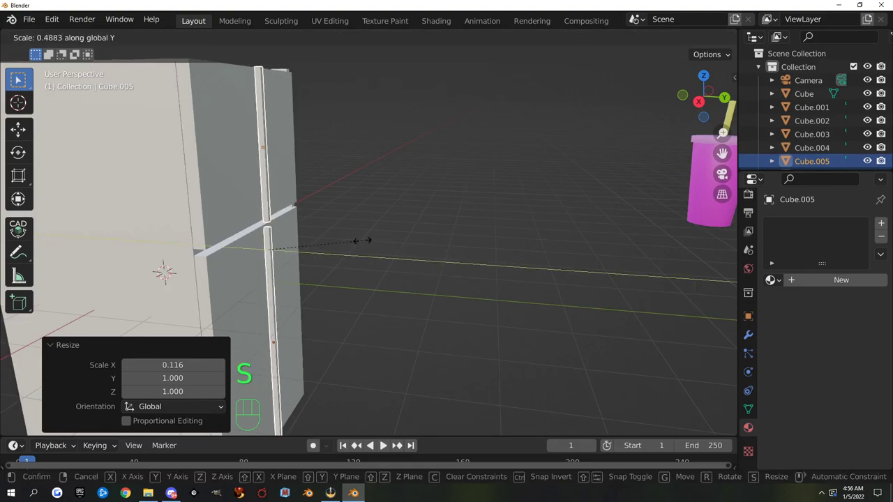
pyautogui.click(337, 233)
# Step: Scale the two thin vertical strips on the door fronts once more
pyautogui.moveTo(342, 234); pyautogui.dragTo(302, 248, button='middle')
pyautogui.scroll(-2, 301, 247)
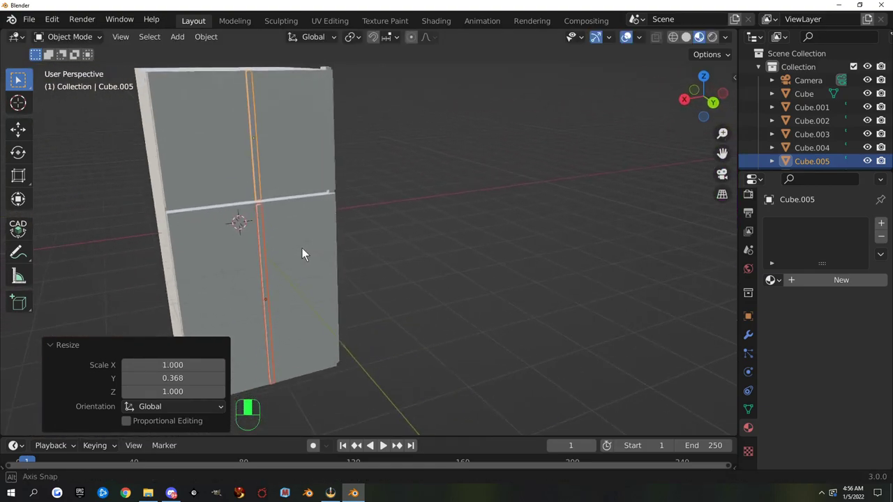
pyautogui.press('s')
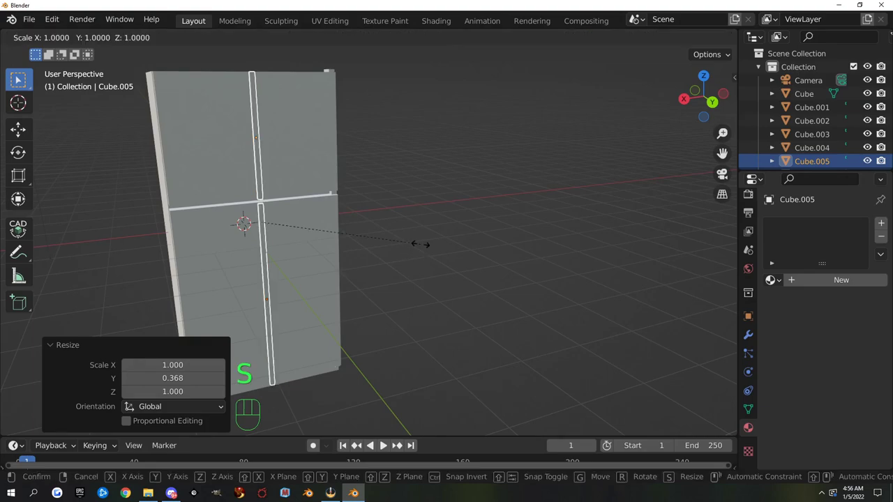
# Step: Scale both handle strips to about 1.46 along X and move them about 1.63 m along X to the doors' edge
pyautogui.press('x')
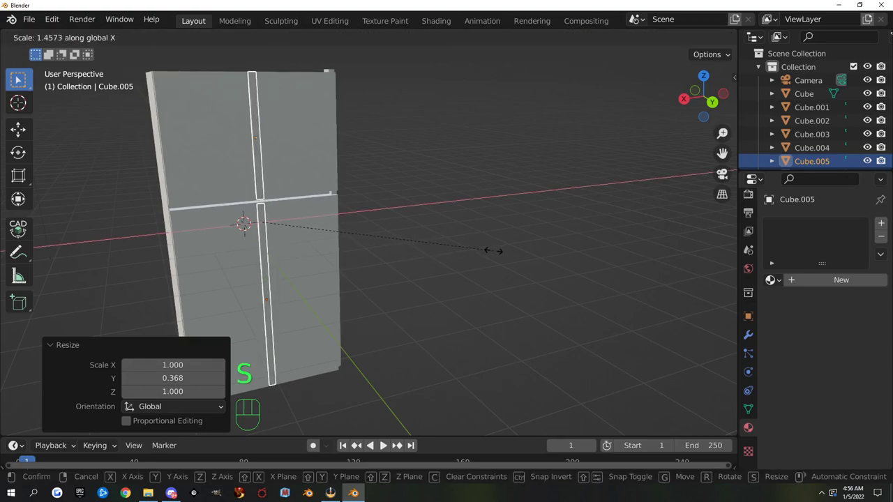
pyautogui.click(494, 255)
pyautogui.press('g')
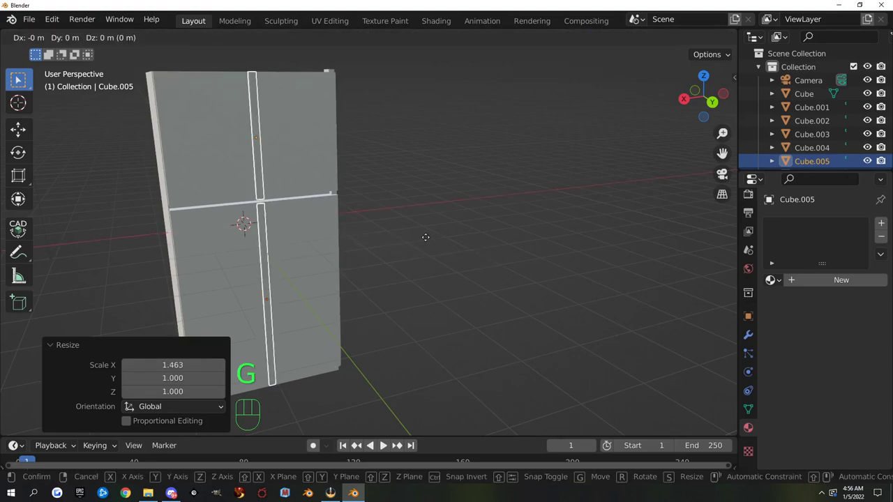
pyautogui.press('x')
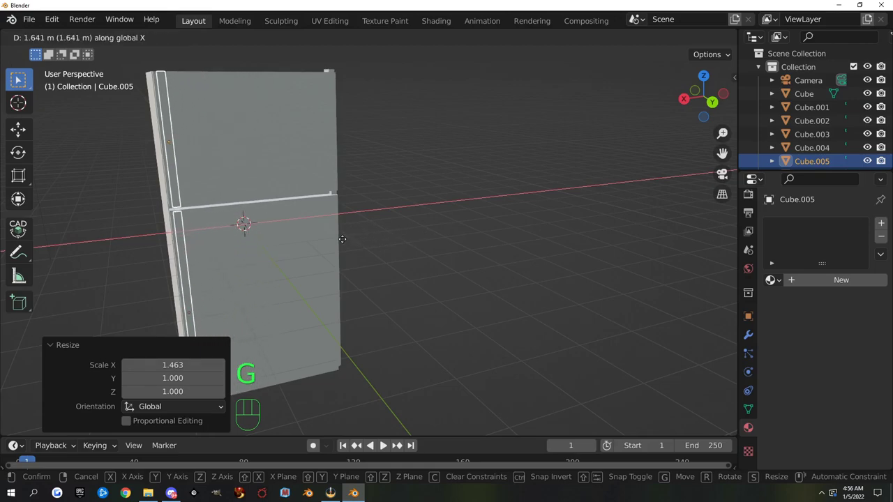
pyautogui.click(339, 239)
# Step: Select only the upper door's handle strip and show it close up in the right side view
pyautogui.moveTo(297, 230); pyautogui.dragTo(391, 236, button='middle')
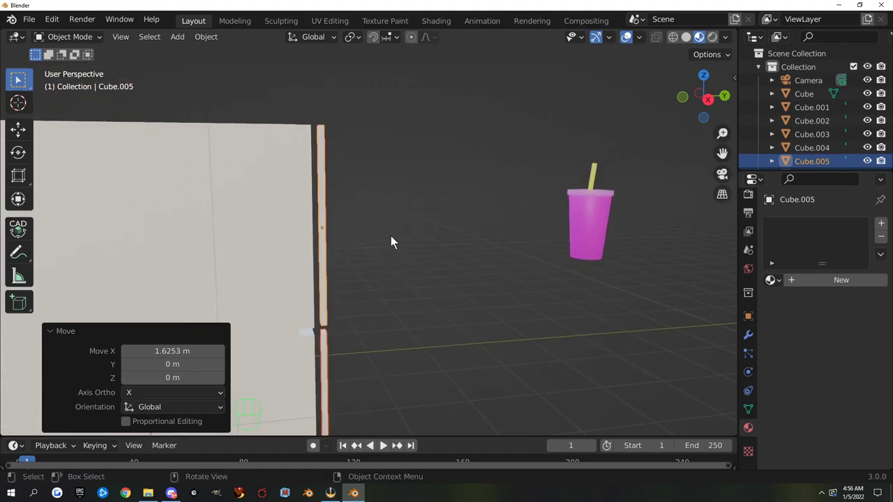
pyautogui.click(323, 213)
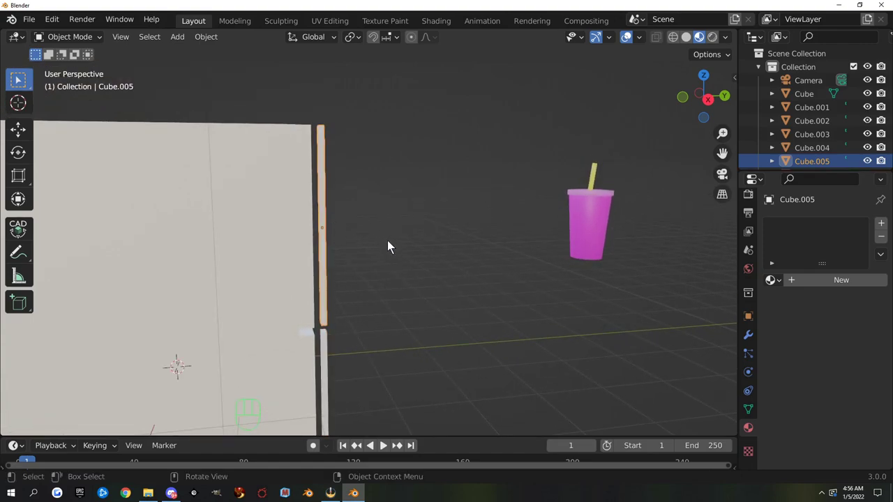
pyautogui.press('KP_3')
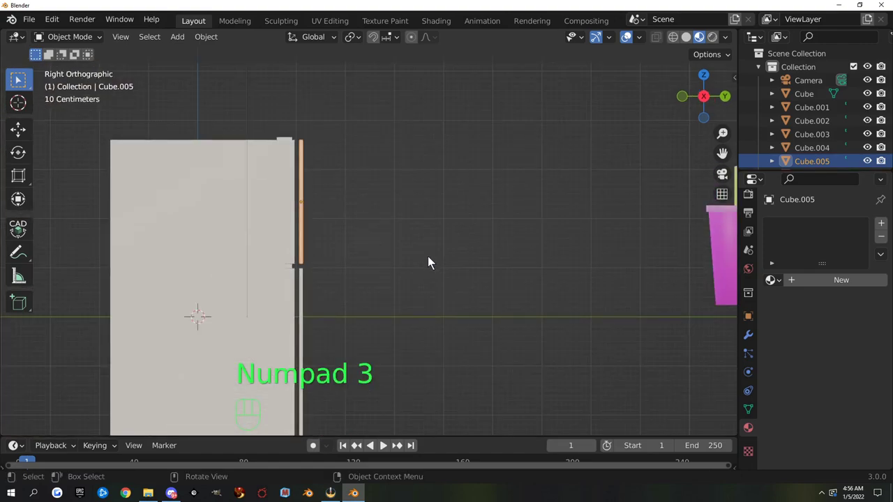
pyautogui.scroll(2, 390, 264)
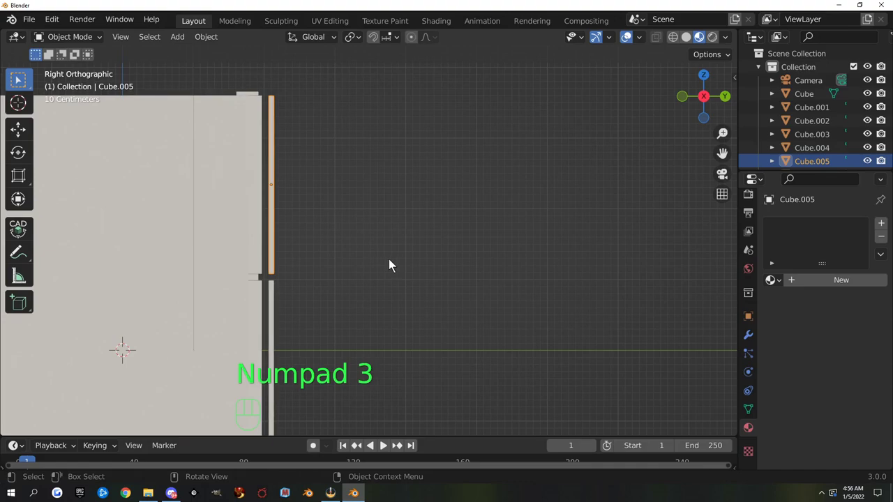
pyautogui.keyDown('shift'); pyautogui.moveTo(304, 249); pyautogui.dragTo(367, 306, button='middle'); pyautogui.keyUp('shift')
pyautogui.scroll(2, 369, 304)
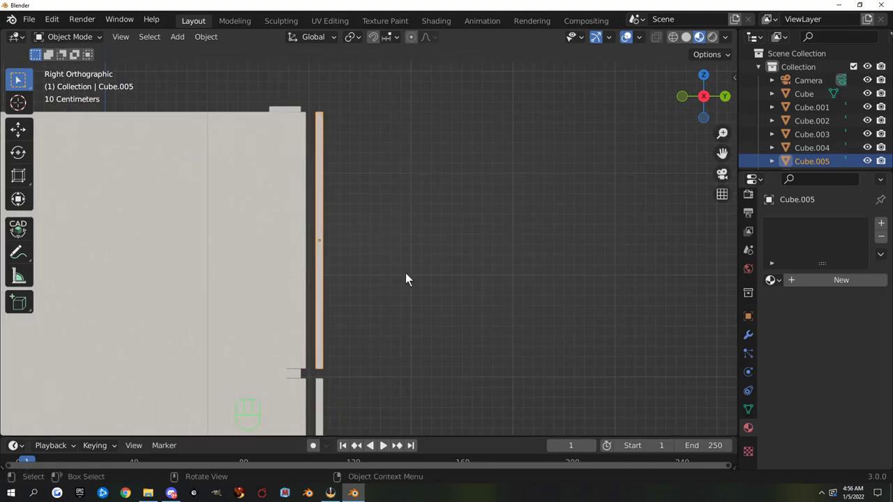
# Step: Try rotating the upper handle strip about -4.6° in a perspective view, and undo the rotation
pyautogui.moveTo(423, 278); pyautogui.dragTo(472, 271, button='middle')
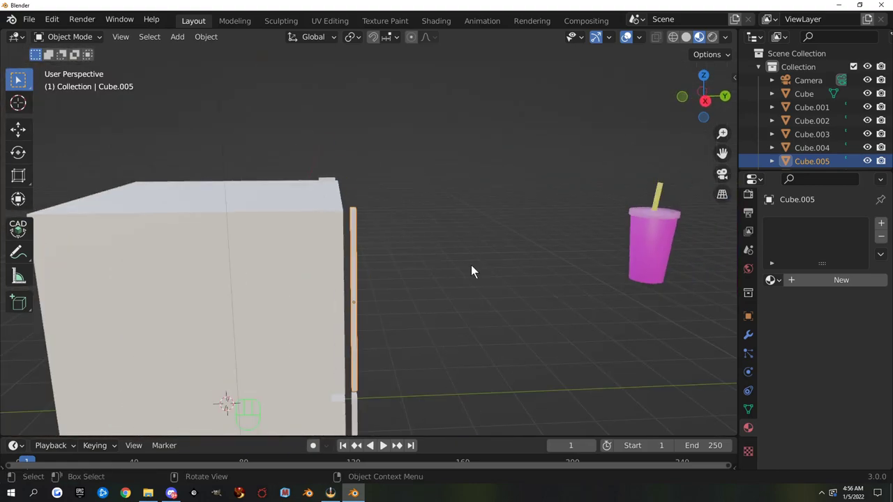
pyautogui.press('r')
pyautogui.click(512, 301)
pyautogui.moveTo(512, 301); pyautogui.dragTo(418, 259, button='middle')
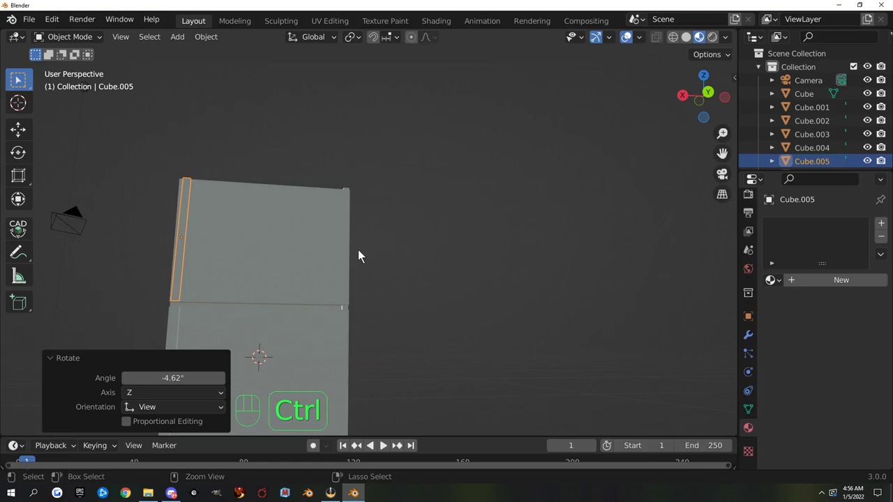
pyautogui.hotkey('ctrl', 'z')
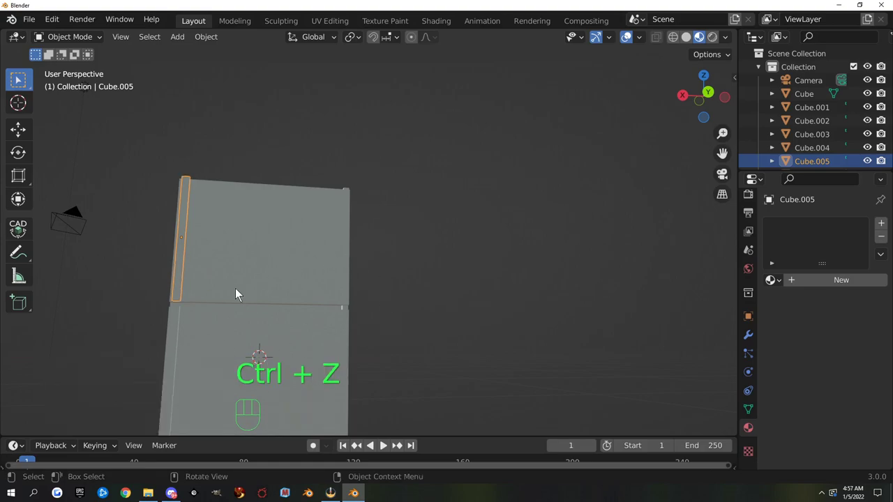
pyautogui.moveTo(235, 288); pyautogui.dragTo(413, 278, button='middle')
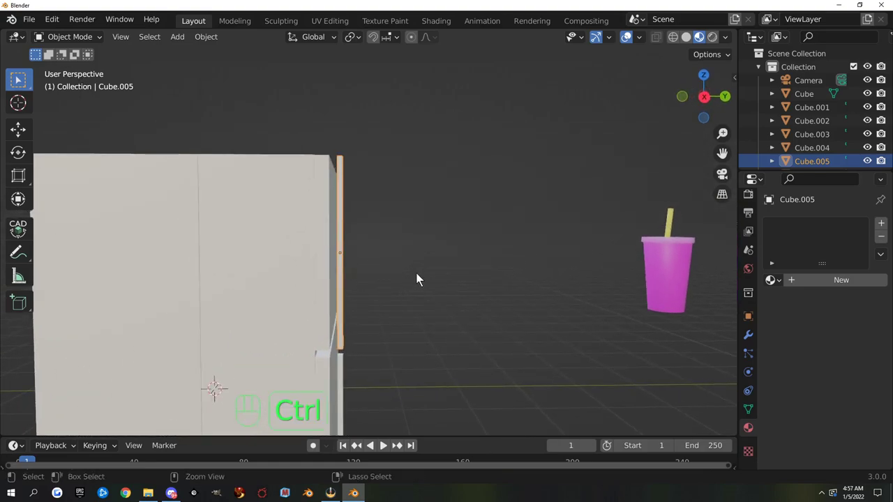
pyautogui.hotkey('ctrl', 'shift', 'z')
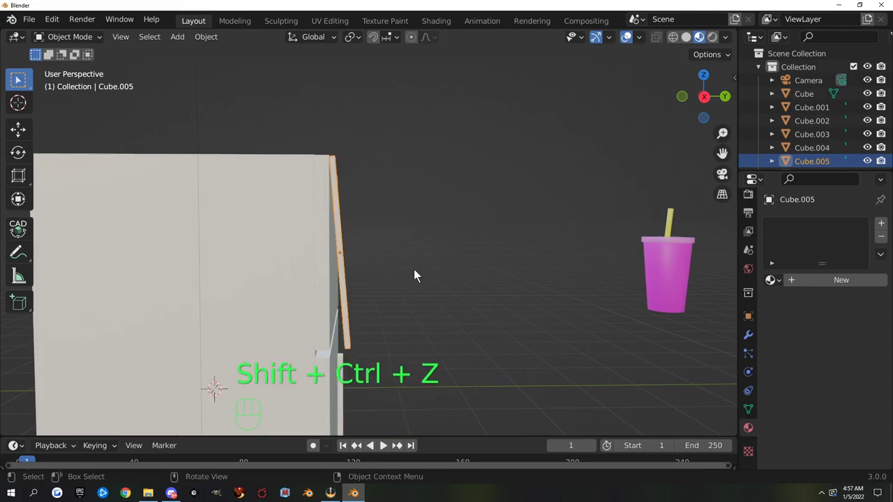
pyautogui.hotkey('ctrl', 'z')
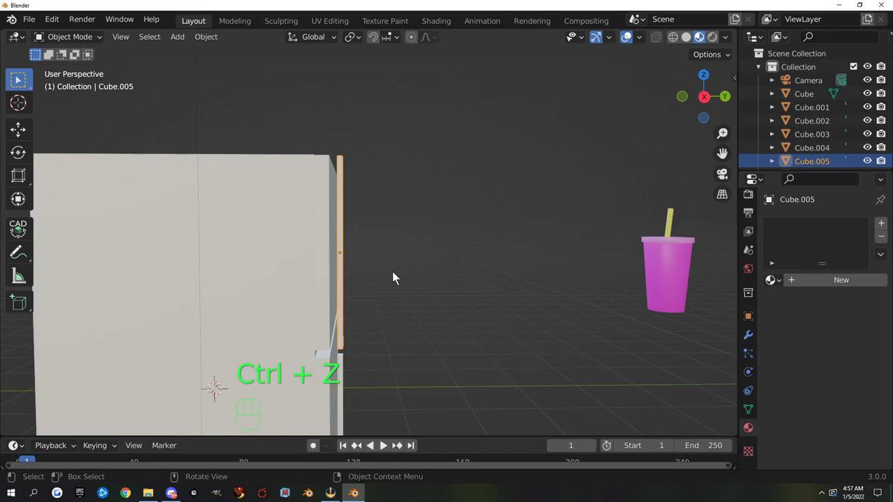
# Step: Rotate the upper handle strip about -1.68° in the right side view so its top leans toward the door
pyautogui.press('KP_3')
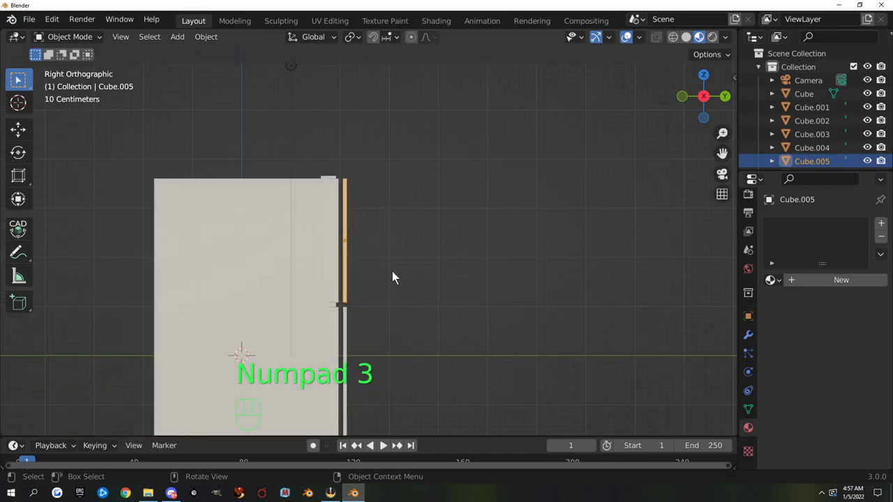
pyautogui.scroll(2, 394, 279)
pyautogui.press('r')
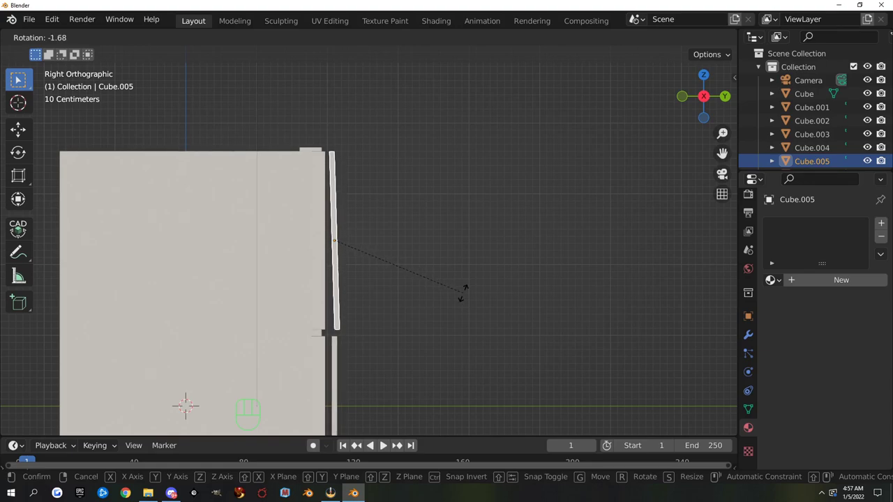
pyautogui.click(463, 292)
# Step: Rotate the lower door's handle strip about 0.92° in the right side view so its top leans away from the door
pyautogui.keyDown('shift'); pyautogui.moveTo(401, 347); pyautogui.dragTo(399, 238, button='middle'); pyautogui.keyUp('shift')
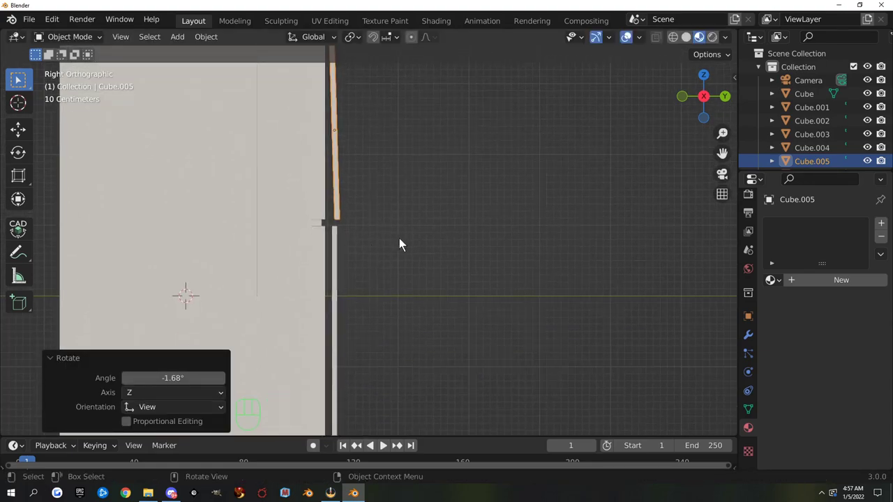
pyautogui.click(332, 256)
pyautogui.press('r')
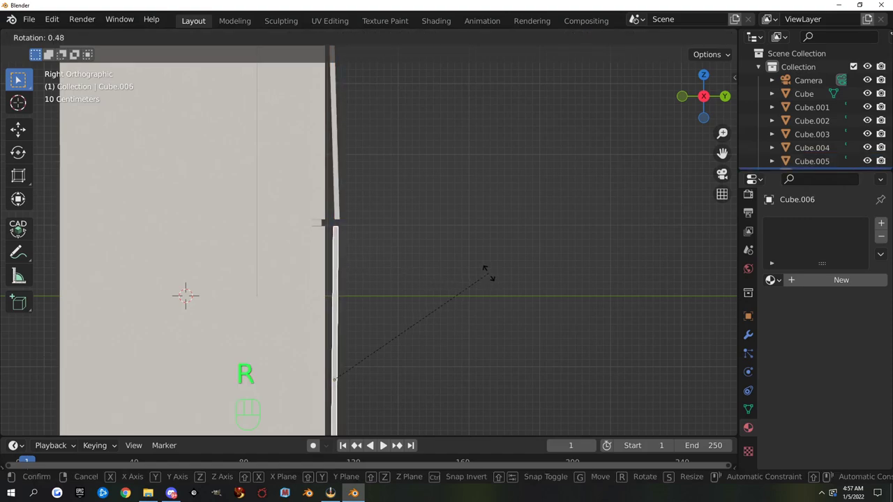
pyautogui.click(490, 273)
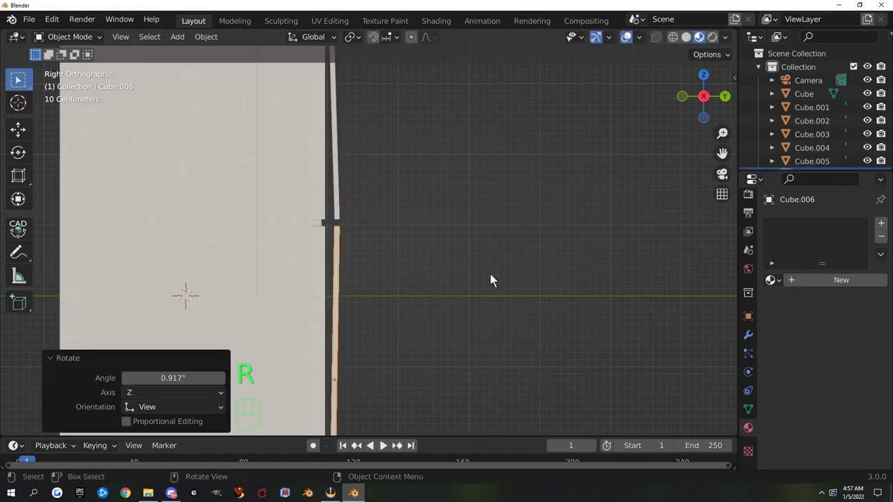
# Step: Duplicate the small hinge block on top, offsetting the copy about 0.21 m in Y and -0.096 m in Z to the upper handle's height
pyautogui.scroll(-3, 418, 251)
pyautogui.keyDown('shift'); pyautogui.moveTo(404, 268); pyautogui.dragTo(354, 285, button='middle'); pyautogui.keyUp('shift')
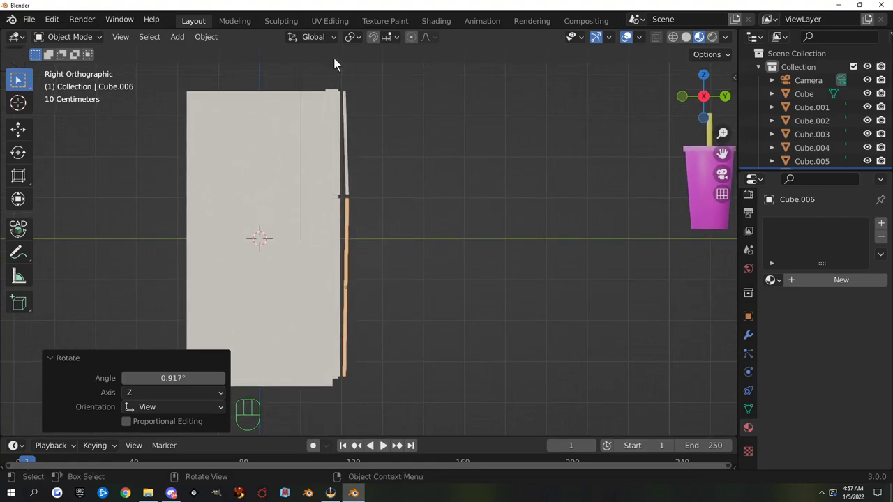
pyautogui.keyDown('shift'); pyautogui.scroll(2, 392, 177); pyautogui.keyUp('shift')
pyautogui.scroll(2, 379, 213)
pyautogui.keyDown('shift'); pyautogui.moveTo(378, 213); pyautogui.dragTo(327, 204, button='middle'); pyautogui.keyUp('shift')
pyautogui.click(318, 170)
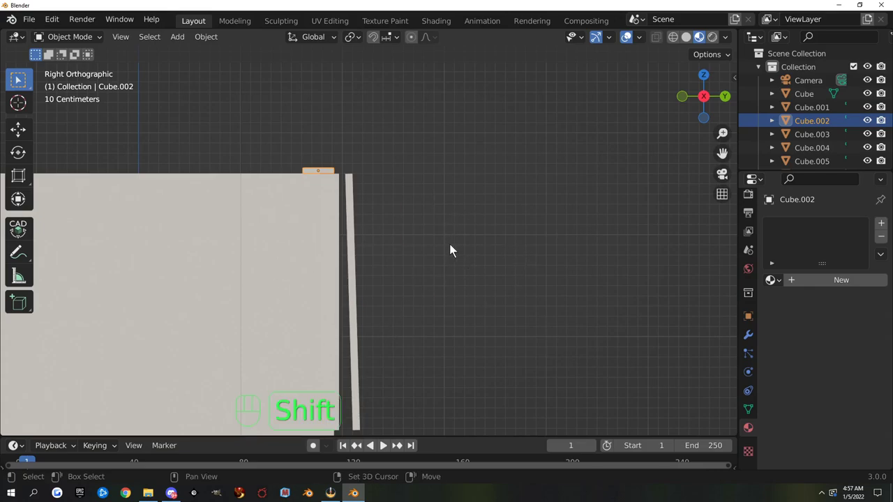
pyautogui.hotkey('shift', 'd')
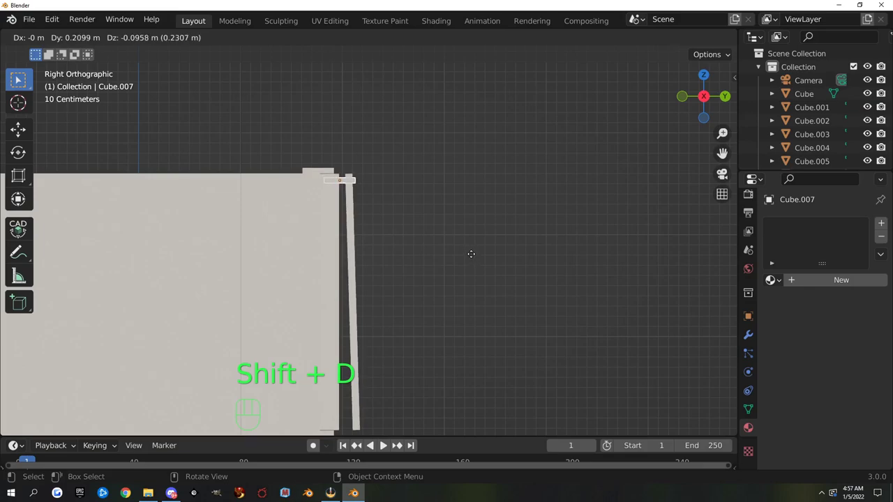
pyautogui.click(471, 257)
# Step: Scale the duplicated block to about 0.62 along Y so it spans the gap between door and handle
pyautogui.press('s')
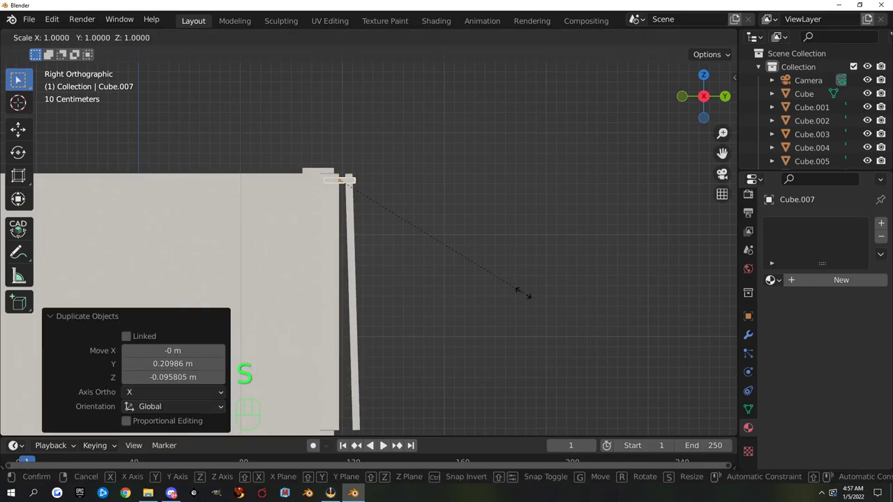
pyautogui.press('y')
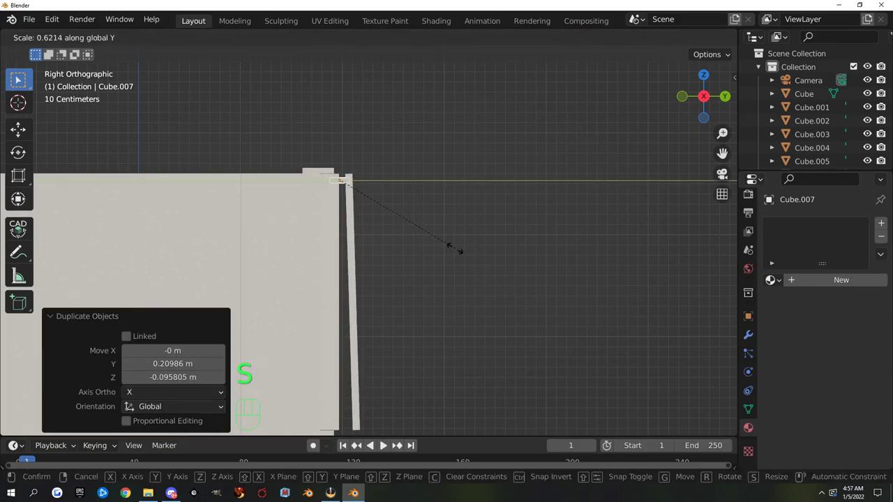
pyautogui.click(453, 247)
# Step: Show the model in solid shading with X-ray enabled and examine the duplicated block from the back
pyautogui.moveTo(455, 248); pyautogui.dragTo(381, 256, button='middle')
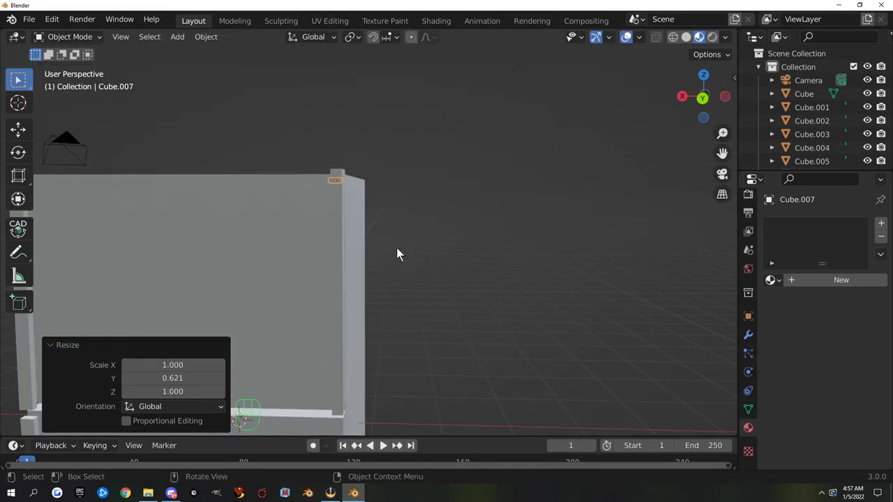
pyautogui.press('KP_1')
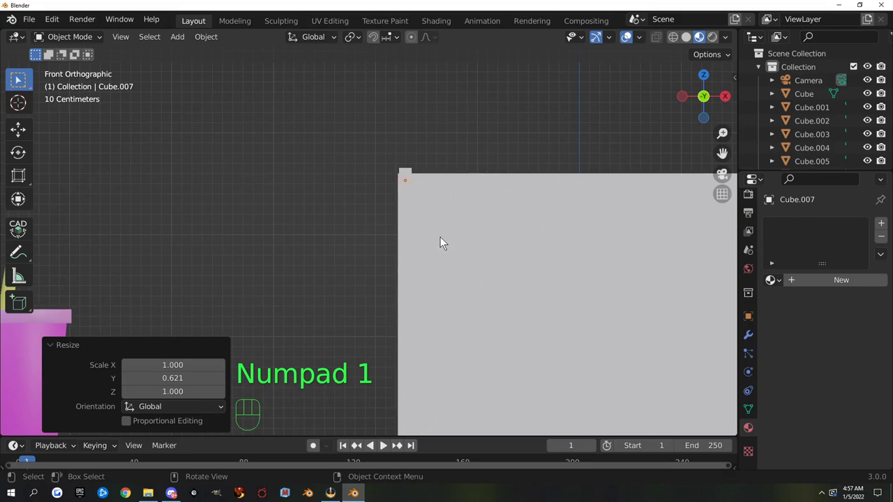
pyautogui.press('KP_9')
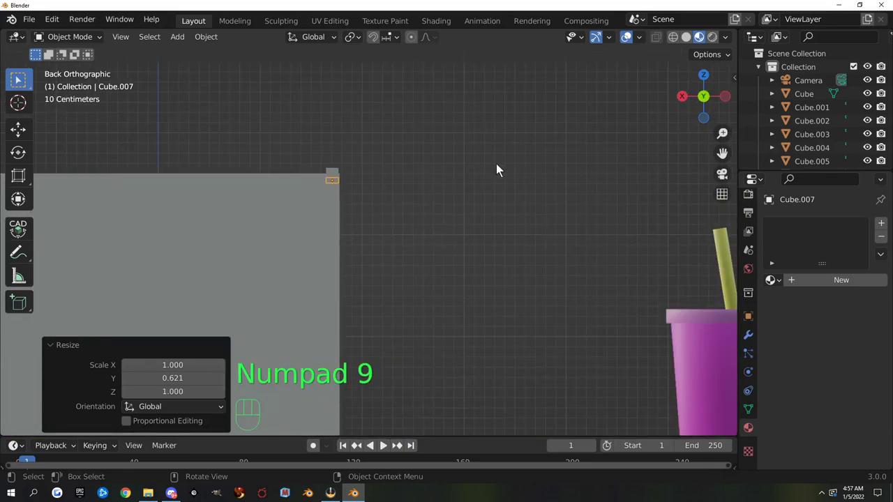
pyautogui.hotkey('alt', 'z')
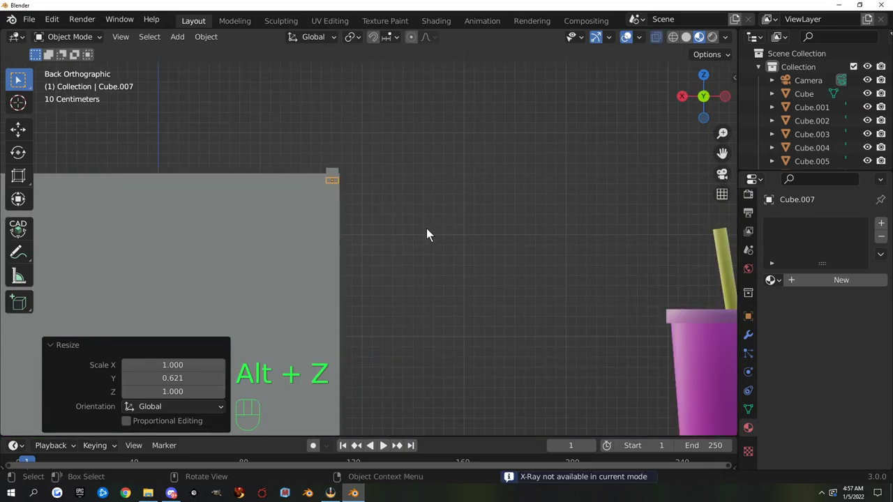
pyautogui.hotkey('alt', 'z')
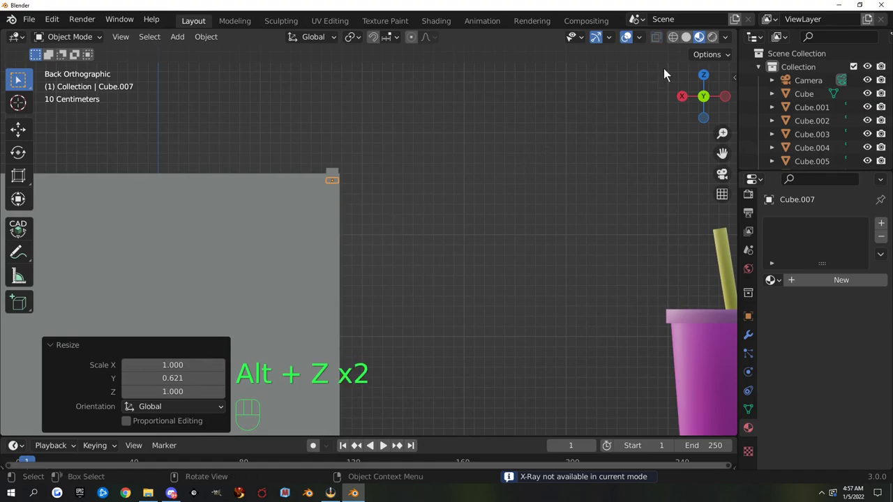
pyautogui.hotkey('alt', 'z')
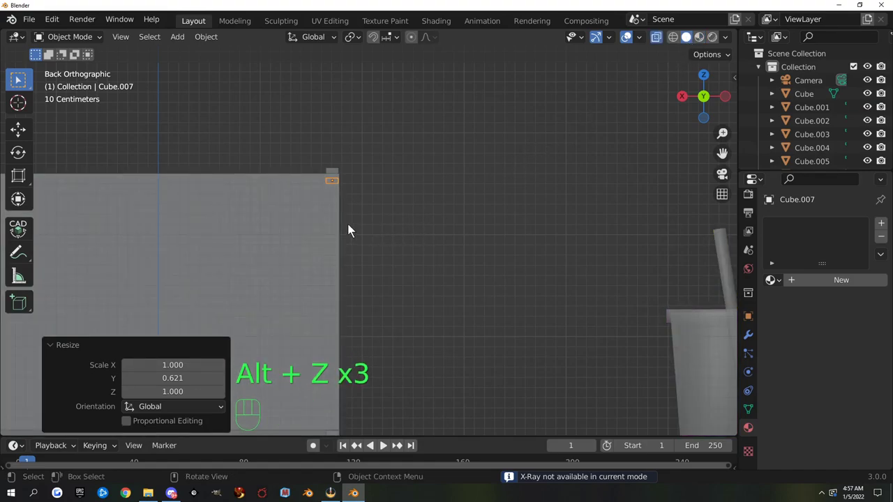
pyautogui.scroll(3, 347, 224)
pyautogui.moveTo(348, 223); pyautogui.dragTo(400, 207, button='middle')
# Step: Move the duplicated block about 3.33 m along X in the back view so it lines up with the upper handle
pyautogui.press('KP_1')
pyautogui.press('KP_3')
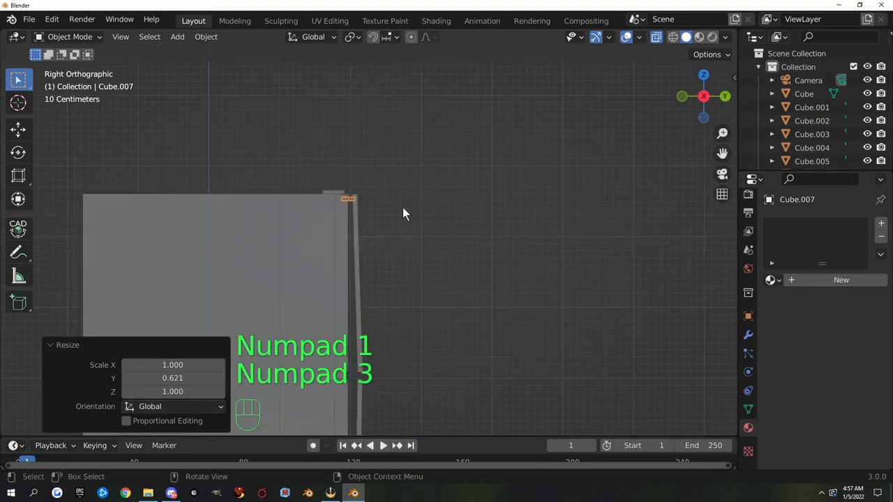
pyautogui.press('KP_1')
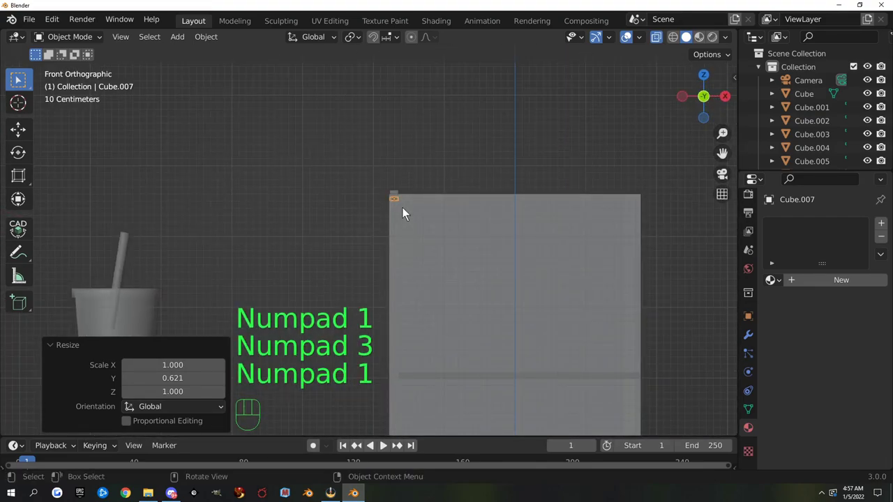
pyautogui.press('KP_9')
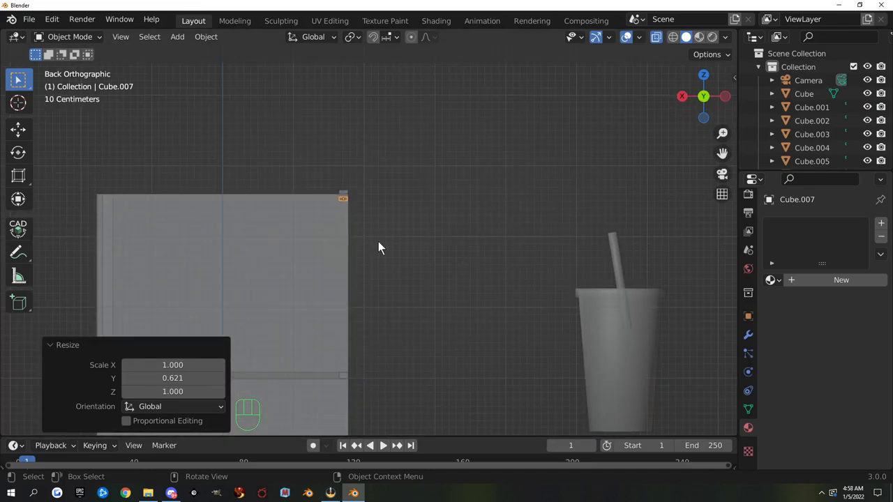
pyautogui.press('g')
pyautogui.press('x')
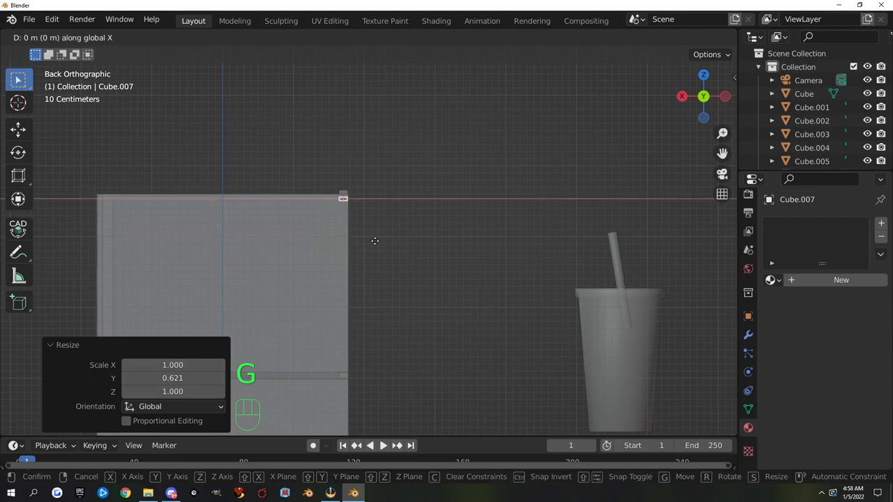
pyautogui.click(140, 245)
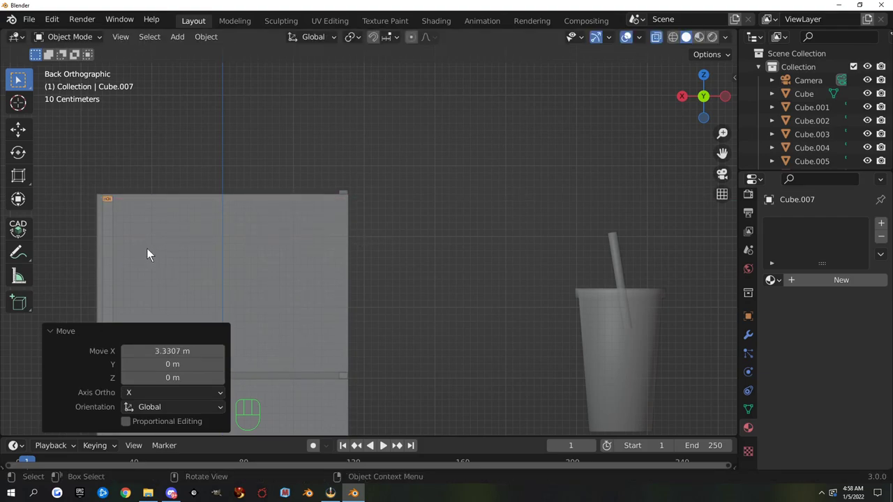
# Step: Nudge the mounting block about -0.003 m along X to centre it behind the upper handle
pyautogui.press('KP_Decimal')
pyautogui.scroll(-1, 368, 259)
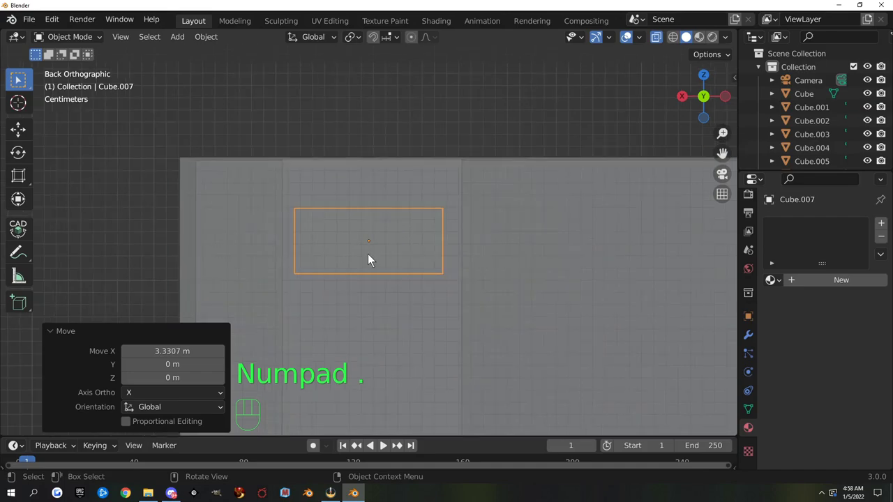
pyautogui.press('g')
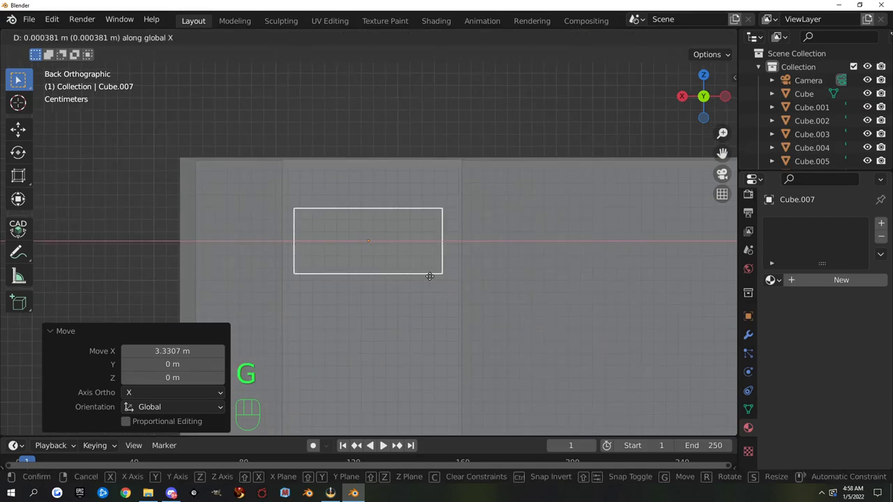
pyautogui.click(434, 275)
# Step: Scale the mounting block to about 1.9 along Z to make it taller
pyautogui.scroll(-4, 519, 298)
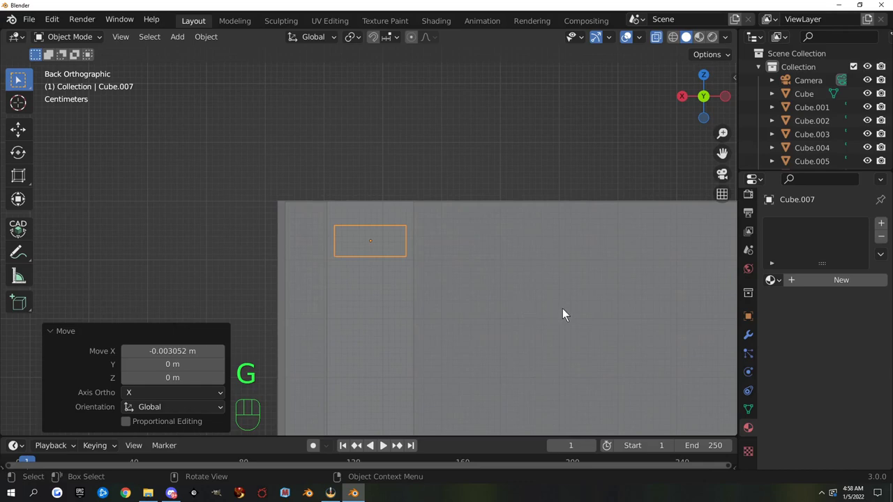
pyautogui.press('s')
pyautogui.press('z')
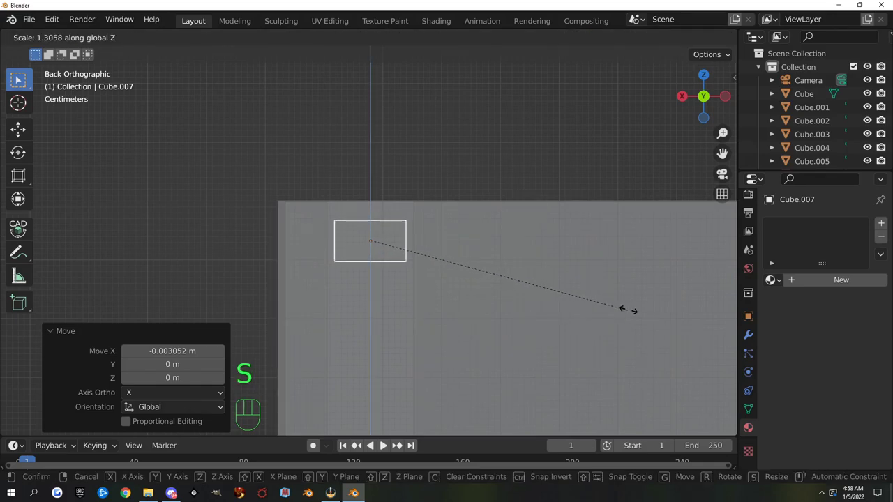
pyautogui.click(6, 296)
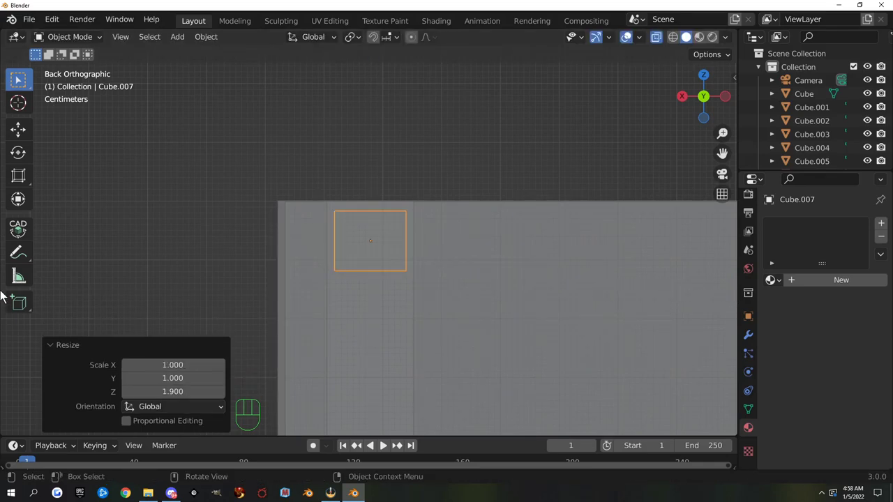
# Step: Duplicate the mounting block about -2.34 m along Z to the lower end of the upper handle
pyautogui.scroll(-4, 255, 244)
pyautogui.moveTo(255, 244); pyautogui.dragTo(357, 241, button='middle')
pyautogui.scroll(-4, 357, 241)
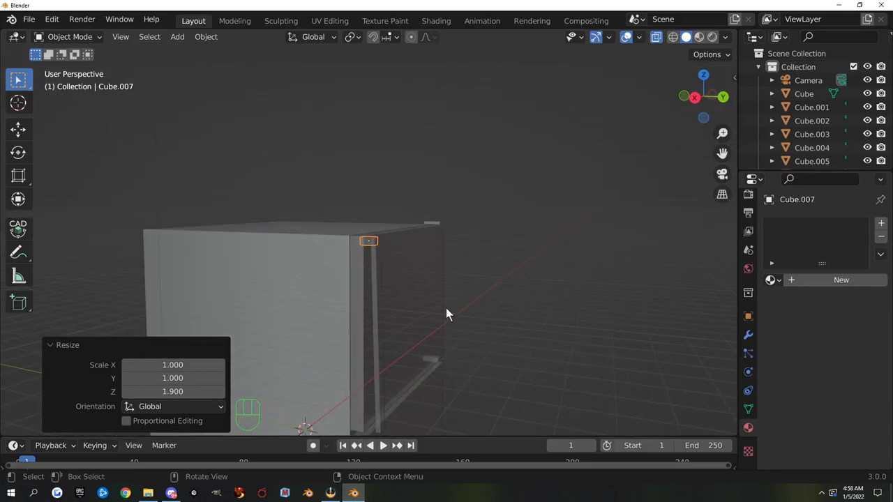
pyautogui.press('KP_3')
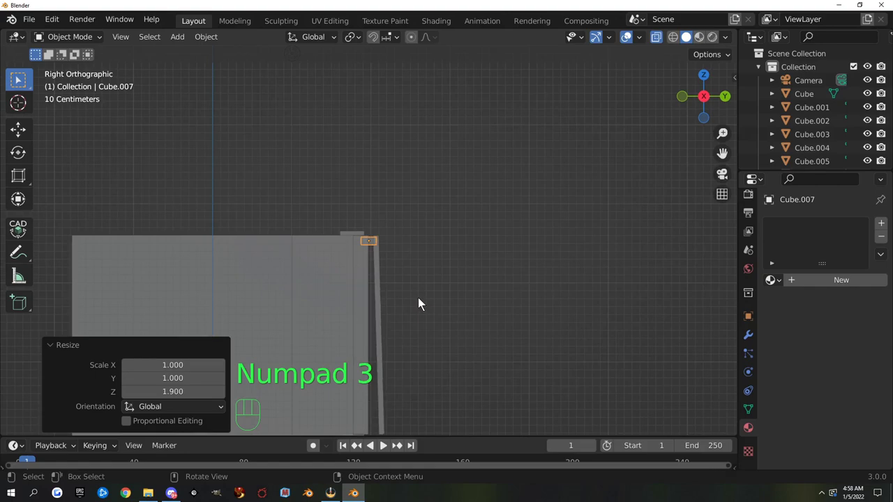
pyautogui.keyDown('shift'); pyautogui.moveTo(418, 367); pyautogui.dragTo(409, 191, button='middle'); pyautogui.keyUp('shift')
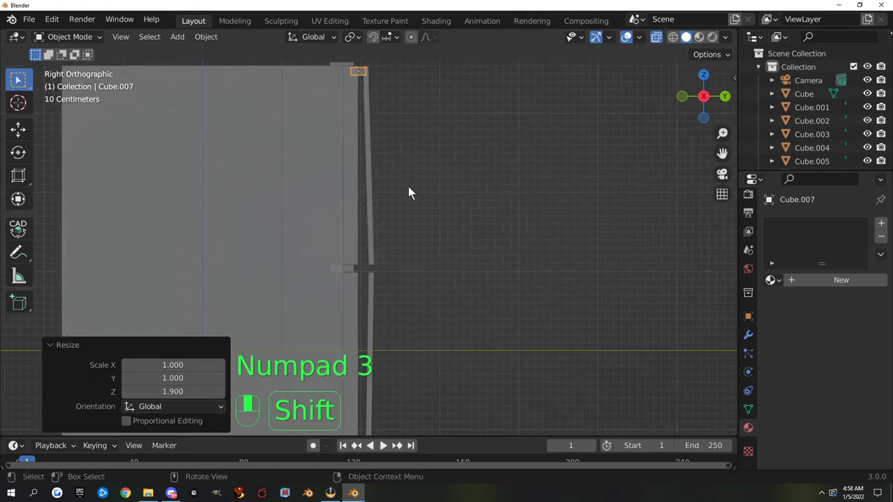
pyautogui.hotkey('shift', 'd')
pyautogui.press('z')
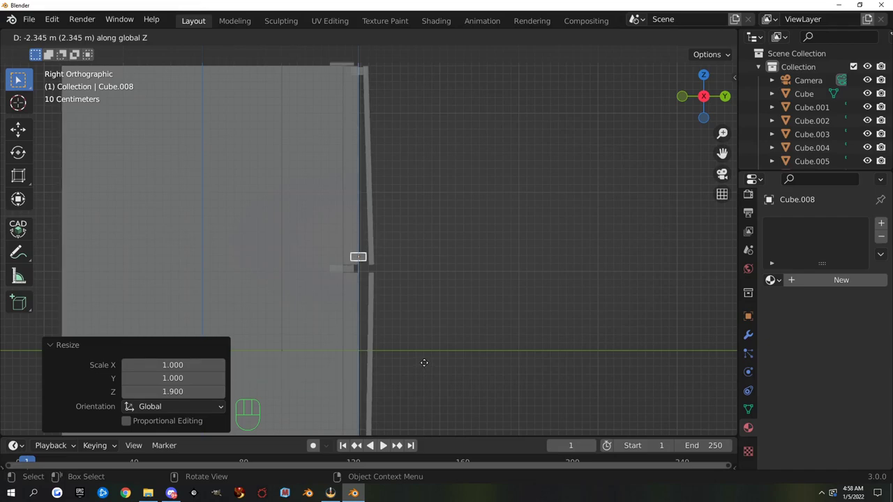
pyautogui.click(424, 362)
# Step: Move the copied block about 0.059 m along Y so it bridges the door and the upper handle's lower end
pyautogui.scroll(4, 417, 346)
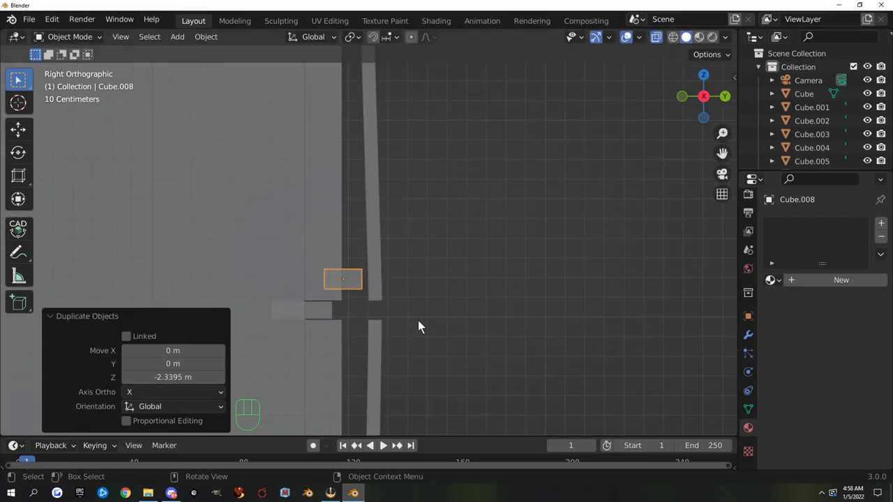
pyautogui.press('g')
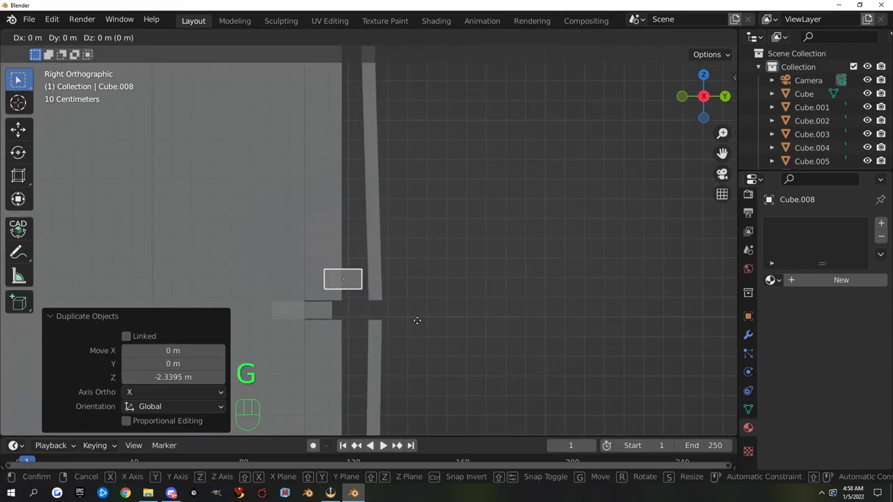
pyautogui.press('y')
pyautogui.click(428, 323)
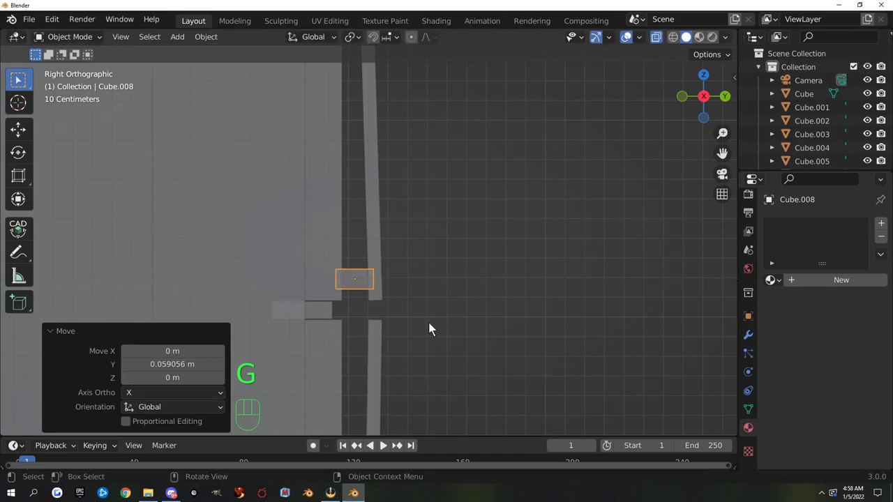
# Step: Duplicate that block straight down to the upper end of the lower door's handle
pyautogui.keyDown('shift'); pyautogui.moveTo(444, 364); pyautogui.dragTo(467, 247, button='middle'); pyautogui.keyUp('shift')
pyautogui.hotkey('shift', 'd')
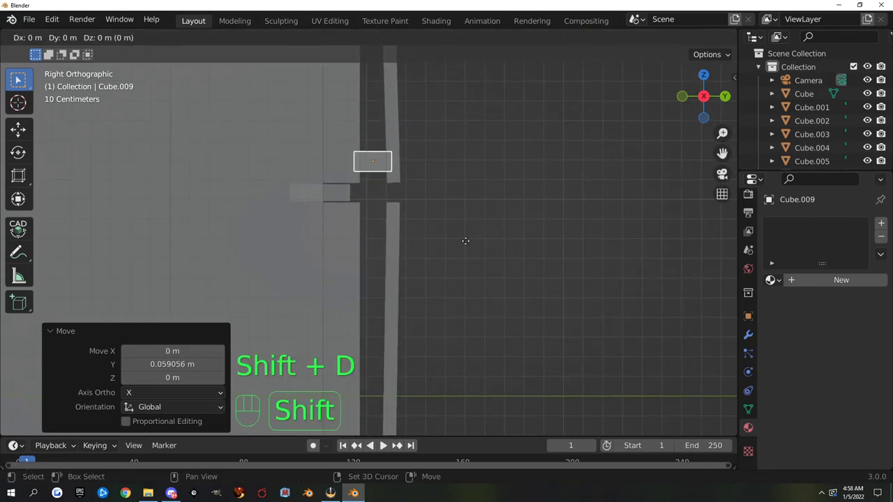
pyautogui.middleClick(464, 246)
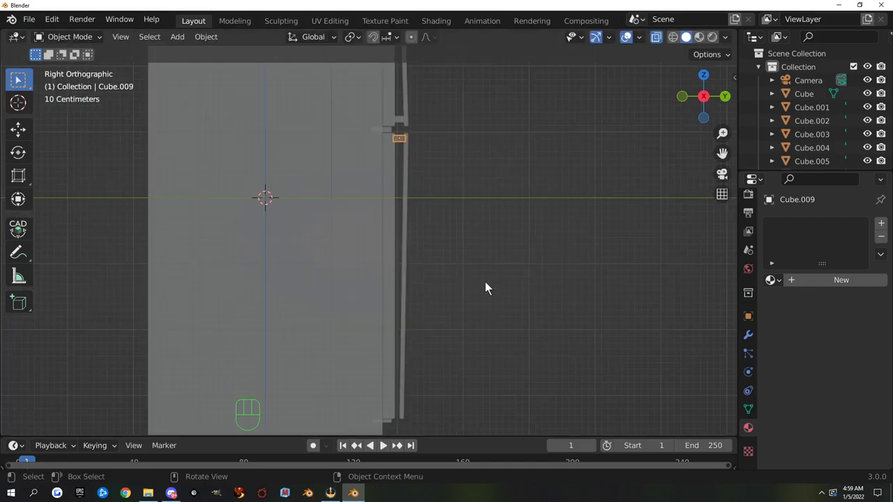
# Step: Duplicate the lower handle's upper block about -4.13 m along Z to the handle's bottom end
pyautogui.keyDown('shift'); pyautogui.moveTo(485, 282); pyautogui.dragTo(476, 257, button='middle'); pyautogui.keyUp('shift')
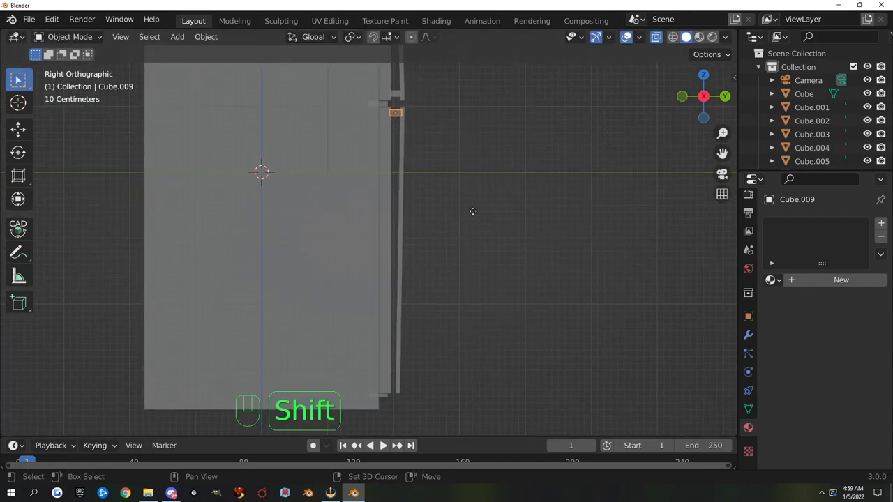
pyautogui.hotkey('shift', 'd')
pyautogui.press('z')
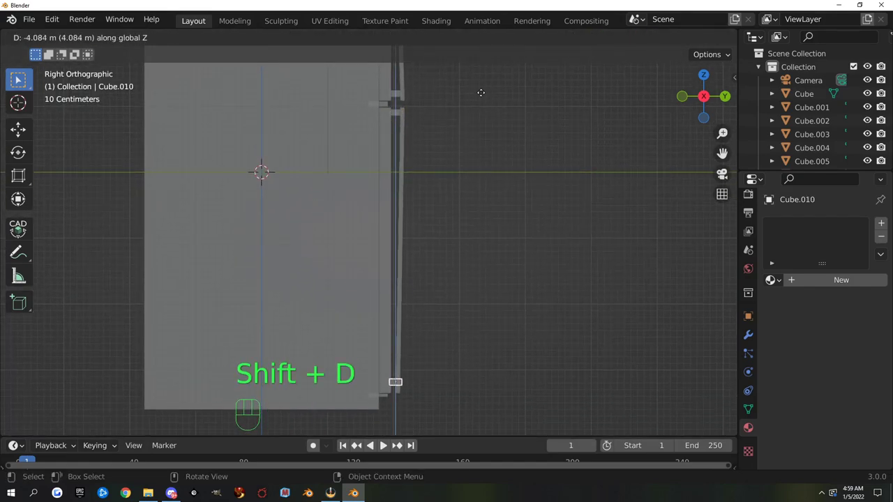
pyautogui.click(482, 97)
# Step: Move the bottom block about -0.052 m along Y so it sits between the door and the lower handle
pyautogui.scroll(2, 456, 326)
pyautogui.keyDown('shift'); pyautogui.moveTo(457, 326); pyautogui.dragTo(482, 337, button='middle'); pyautogui.keyUp('shift')
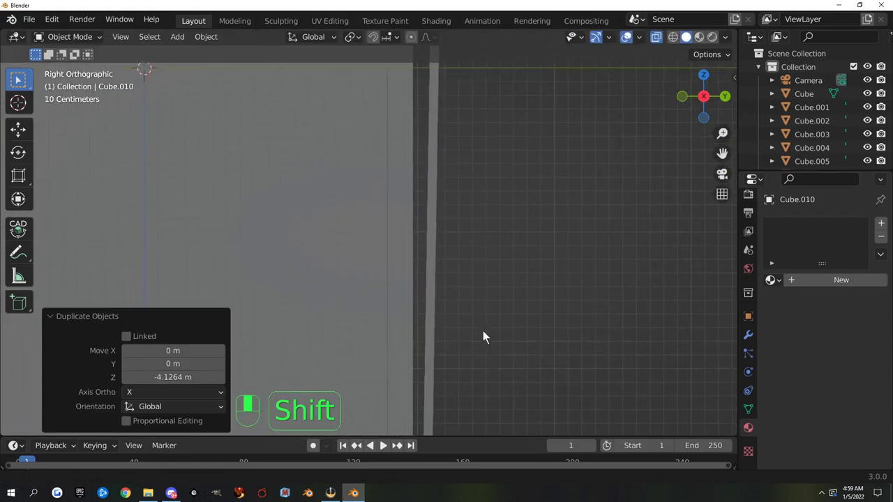
pyautogui.scroll(-4, 437, 398)
pyautogui.keyDown('shift'); pyautogui.scroll(4, 435, 365); pyautogui.keyUp('shift')
pyautogui.keyDown('shift'); pyautogui.scroll(1, 412, 343); pyautogui.keyUp('shift')
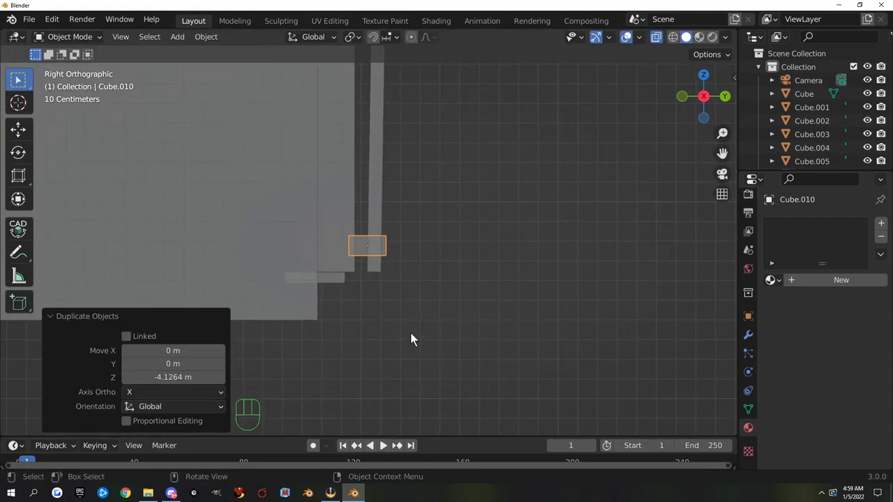
pyautogui.press('g')
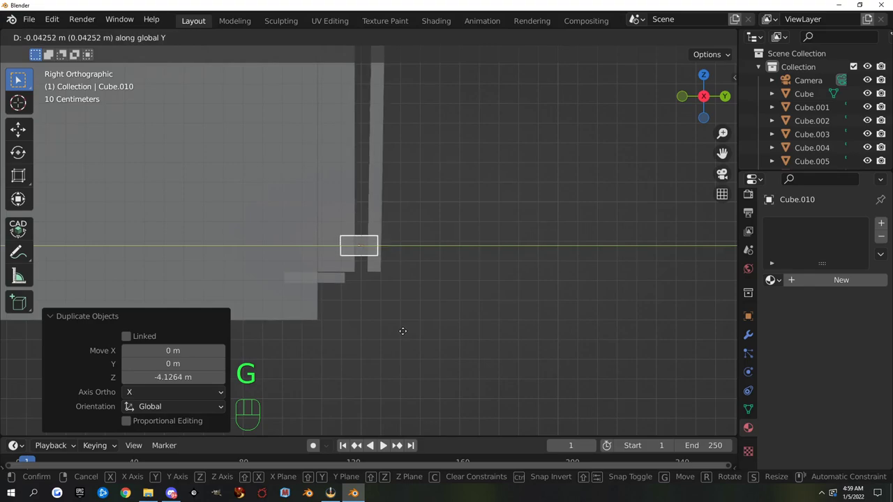
pyautogui.click(401, 330)
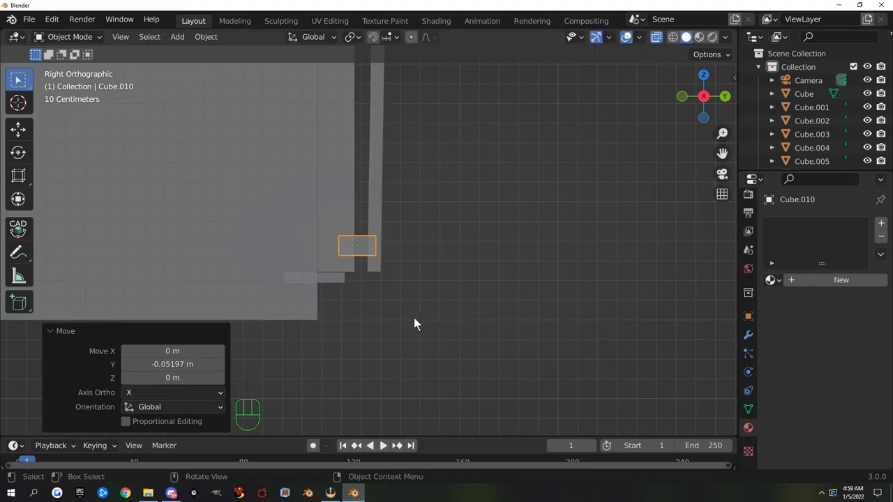
# Step: Turn off X-ray and show the refrigerator in Material Preview shading, viewed from the front corner
pyautogui.moveTo(415, 323); pyautogui.dragTo(515, 264, button='middle')
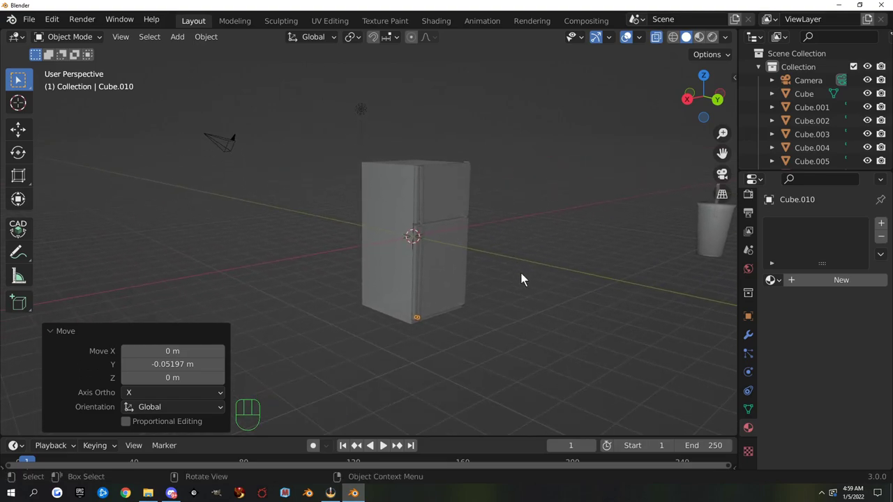
pyautogui.hotkey('alt', 'z')
pyautogui.scroll(3, 521, 273)
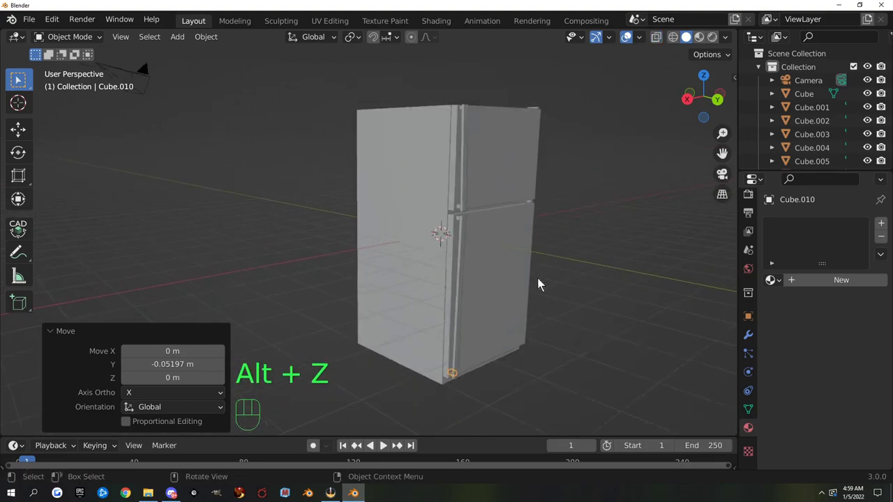
pyautogui.scroll(-2, 537, 284)
pyautogui.press('z')
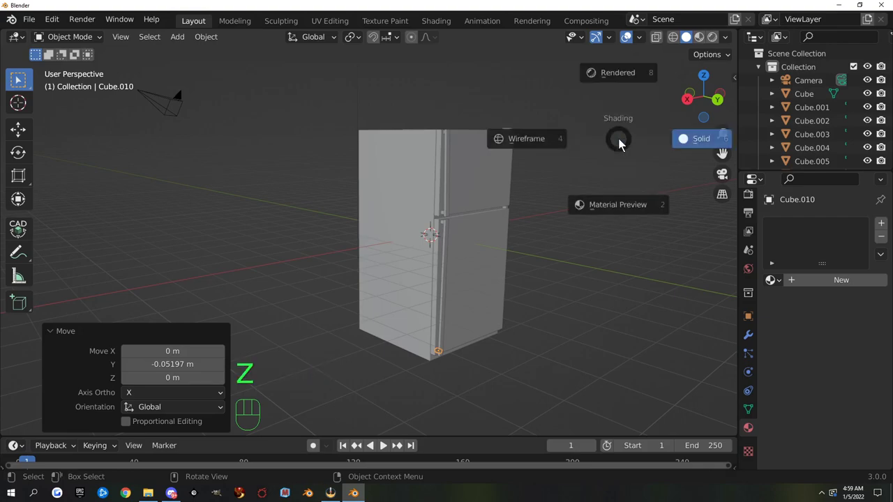
pyautogui.click(608, 215)
pyautogui.keyDown('shift'); pyautogui.moveTo(560, 229); pyautogui.dragTo(508, 230, button='middle'); pyautogui.keyUp('shift')
pyautogui.scroll(3, 537, 232)
pyautogui.scroll(-2, 534, 225)
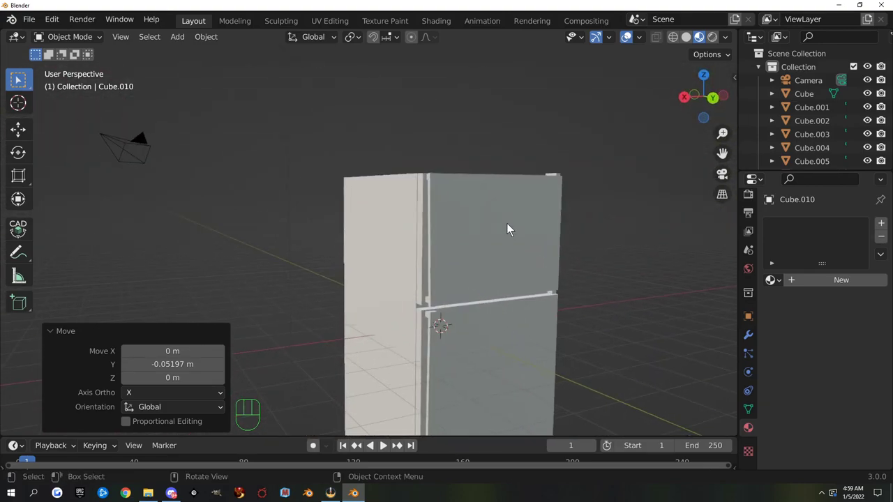
# Step: Join the upper and lower refrigerator doors into one object
pyautogui.click(506, 238)
pyautogui.keyDown('shift'); pyautogui.click(488, 343); pyautogui.keyUp('shift')
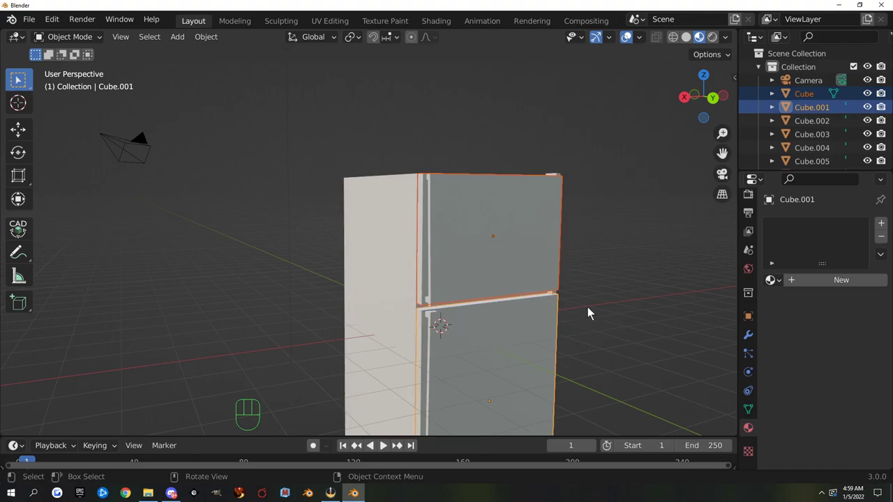
pyautogui.press('ctrl')
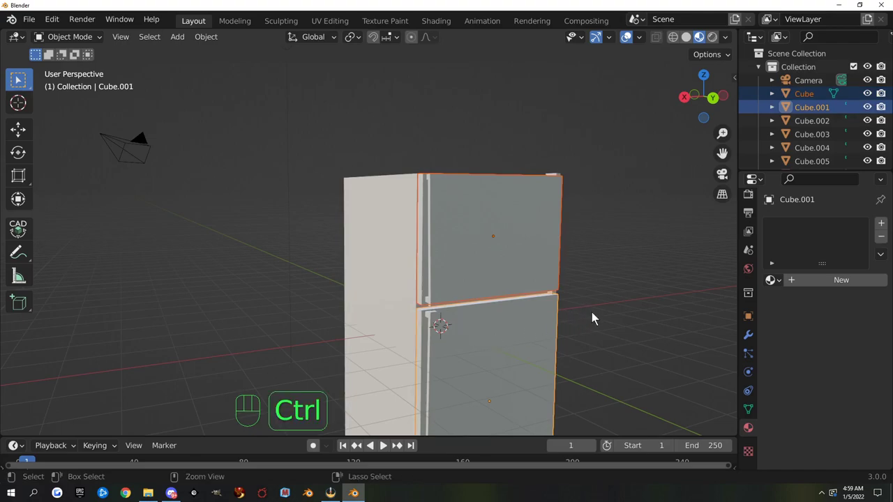
pyautogui.press('shift')
pyautogui.press('ctrl')
pyautogui.hotkey('ctrl', 'j')
# Step: Select the three hinge blocks at the top, middle and bottom of the doors' hinge side
pyautogui.moveTo(565, 278); pyautogui.dragTo(387, 290, button='middle')
pyautogui.click(360, 276)
pyautogui.keyDown('shift'); pyautogui.click(411, 316); pyautogui.keyUp('shift')
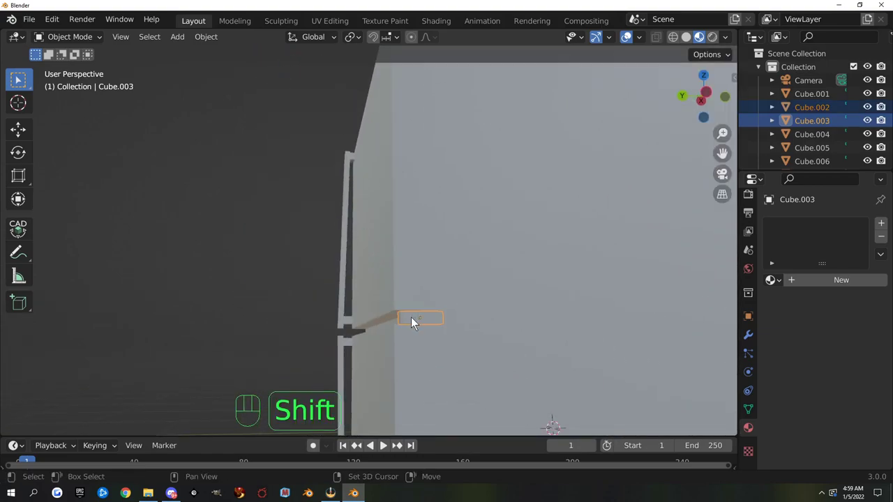
pyautogui.keyDown('shift'); pyautogui.moveTo(488, 424); pyautogui.dragTo(464, 86, button='middle'); pyautogui.keyUp('shift')
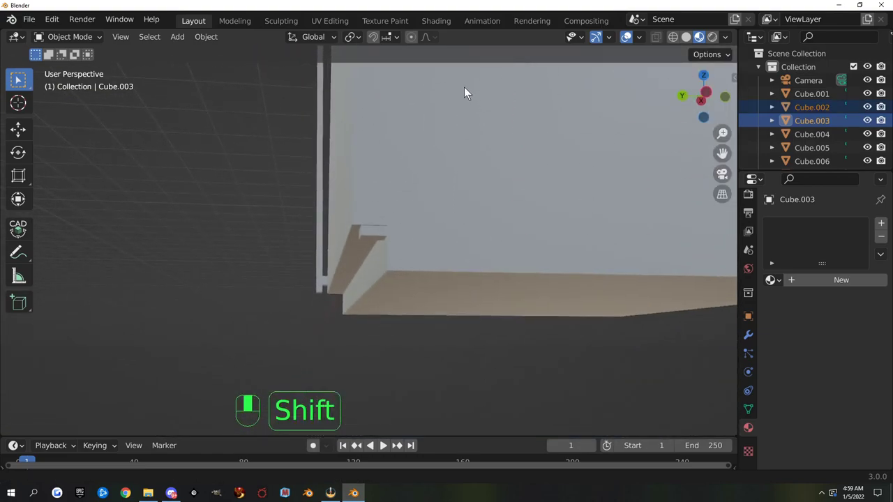
pyautogui.keyDown('shift'); pyautogui.click(368, 246); pyautogui.keyUp('shift')
# Step: Add the four handle mounting blocks to the selected hinge blocks and join them all into one object
pyautogui.moveTo(309, 285); pyautogui.dragTo(418, 352, button='middle')
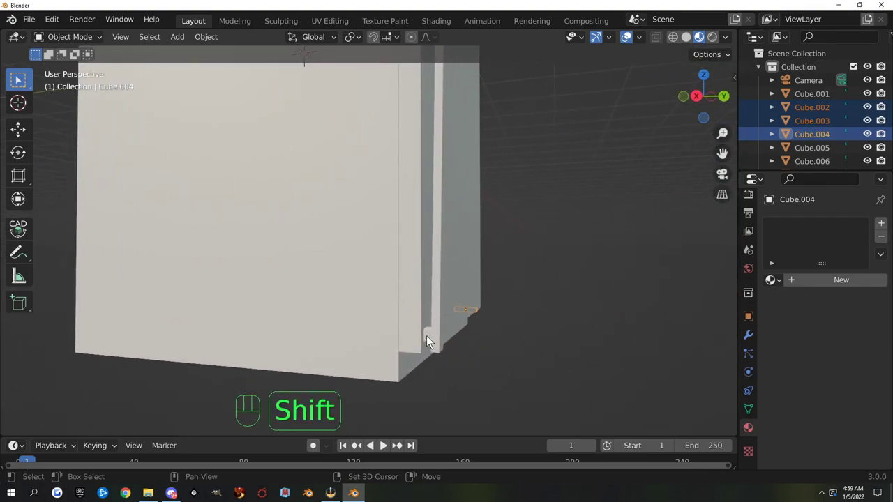
pyautogui.keyDown('shift'); pyautogui.click(426, 336); pyautogui.keyUp('shift')
pyautogui.keyDown('shift'); pyautogui.moveTo(486, 105); pyautogui.dragTo(440, 296, button='middle'); pyautogui.keyUp('shift')
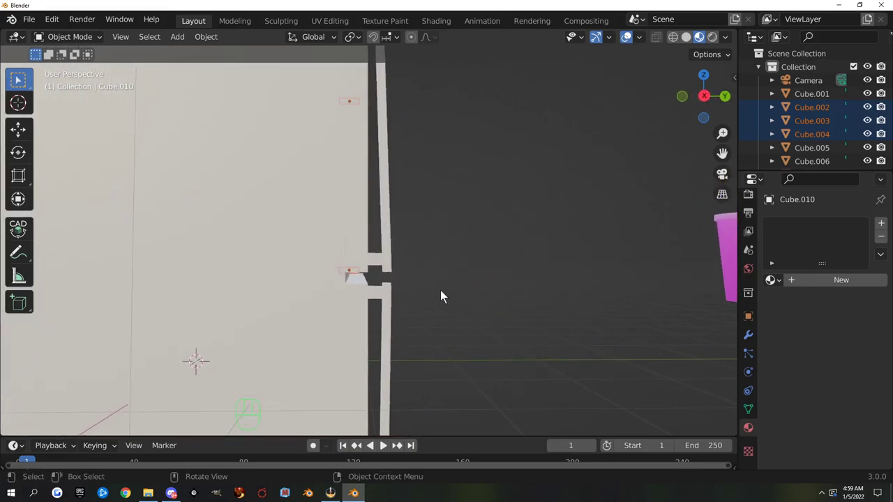
pyautogui.keyDown('shift'); pyautogui.click(368, 255); pyautogui.keyUp('shift')
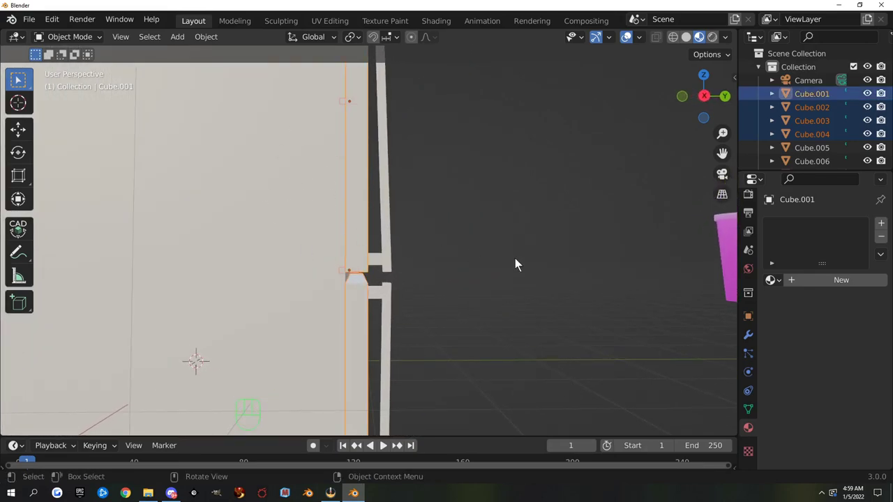
pyautogui.hotkey('ctrl', 'z')
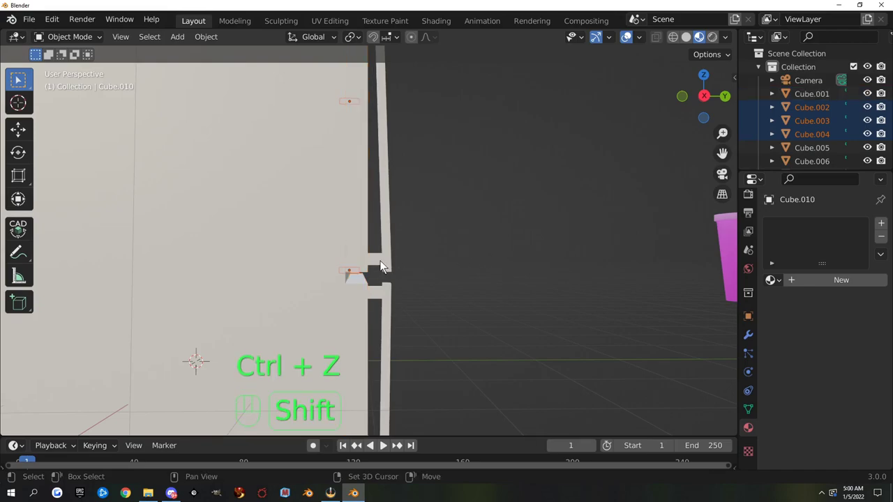
pyautogui.keyDown('shift'); pyautogui.click(375, 262); pyautogui.keyUp('shift')
pyautogui.keyDown('shift'); pyautogui.moveTo(378, 288); pyautogui.dragTo(447, 279, button='middle'); pyautogui.keyUp('shift')
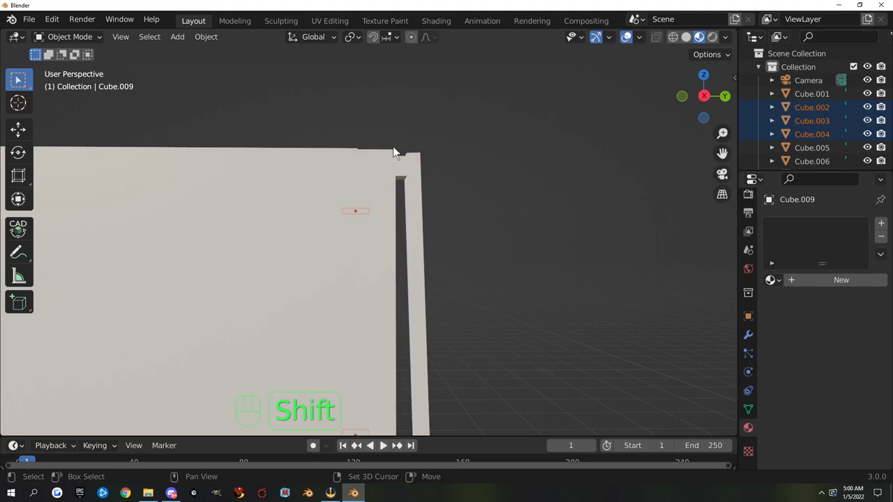
pyautogui.keyDown('shift'); pyautogui.click(401, 171); pyautogui.keyUp('shift')
pyautogui.scroll(-8, 460, 230)
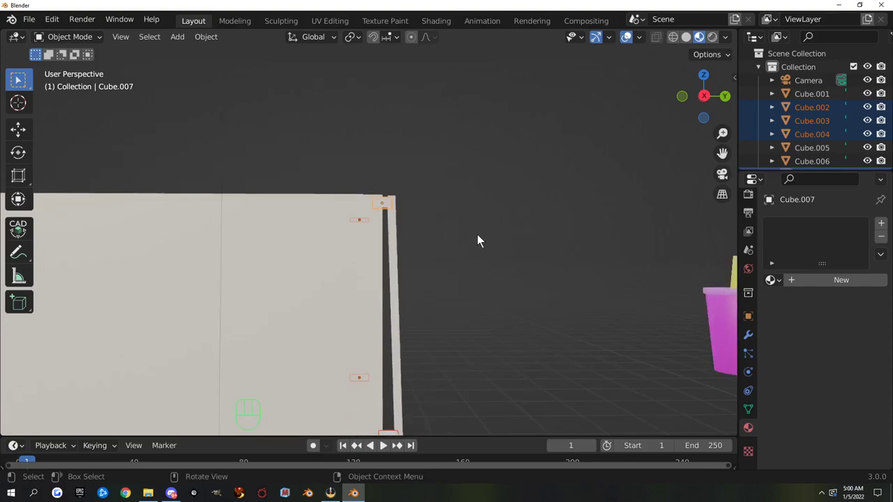
pyautogui.moveTo(476, 260); pyautogui.dragTo(491, 300, button='middle')
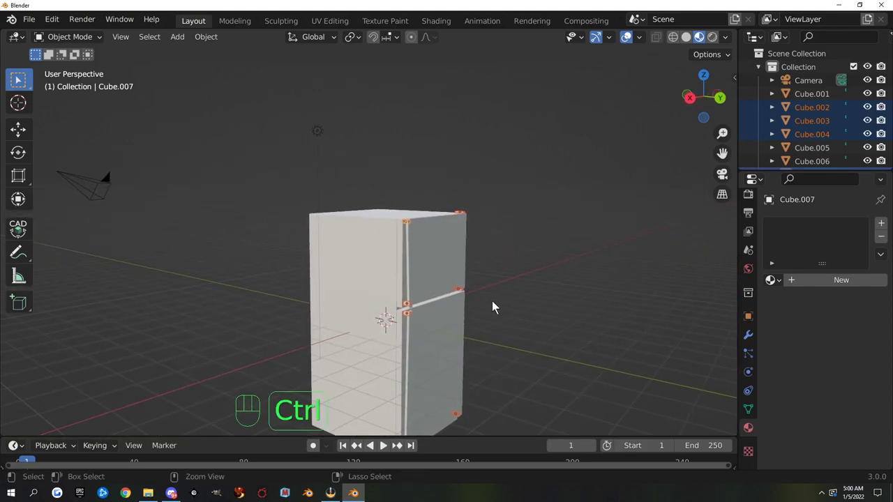
pyautogui.hotkey('ctrl', 'j')
pyautogui.moveTo(475, 247); pyautogui.dragTo(467, 293, button='middle')
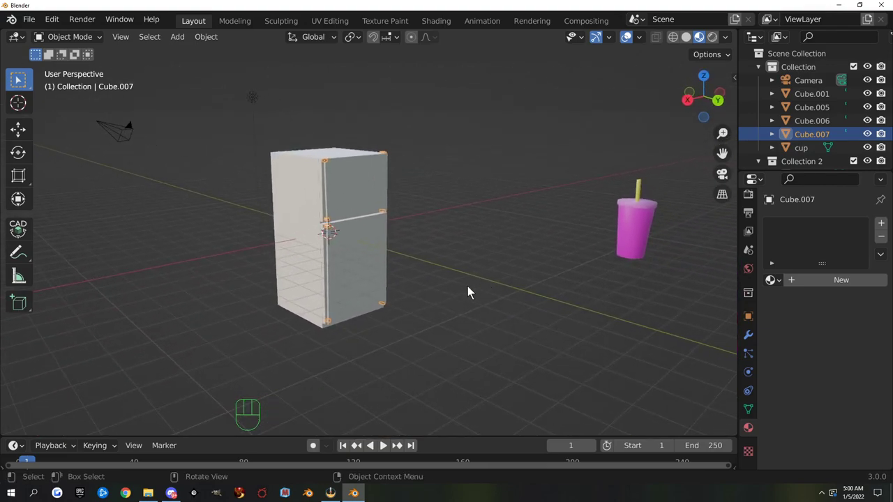
# Step: Try moving the joined blocks away from the refrigerator to check that they act as one object
pyautogui.click(450, 287)
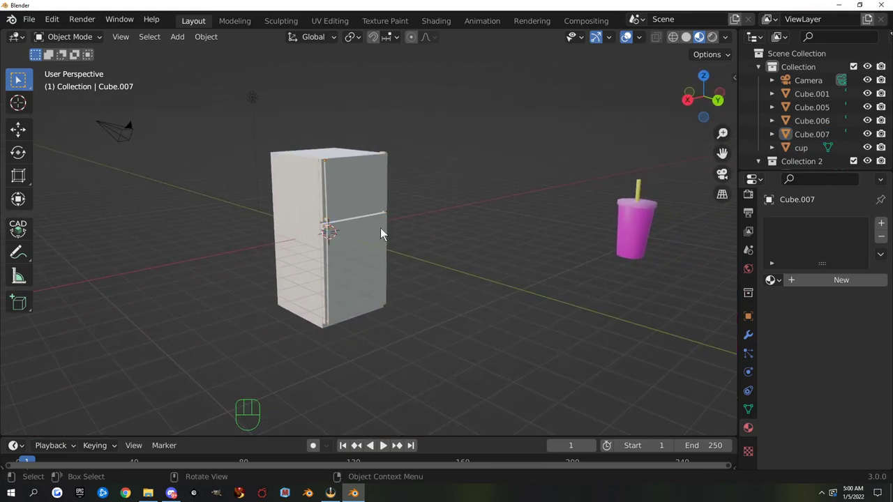
pyautogui.click(384, 150)
pyautogui.click(383, 152)
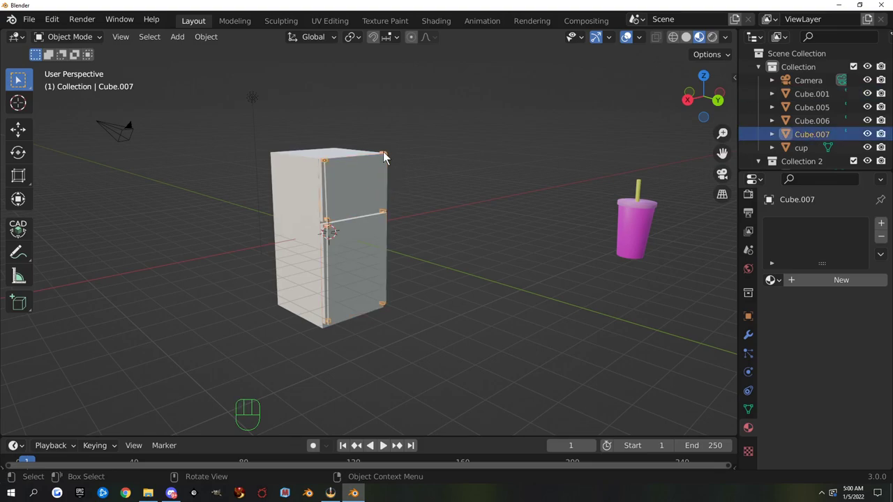
pyautogui.press('g')
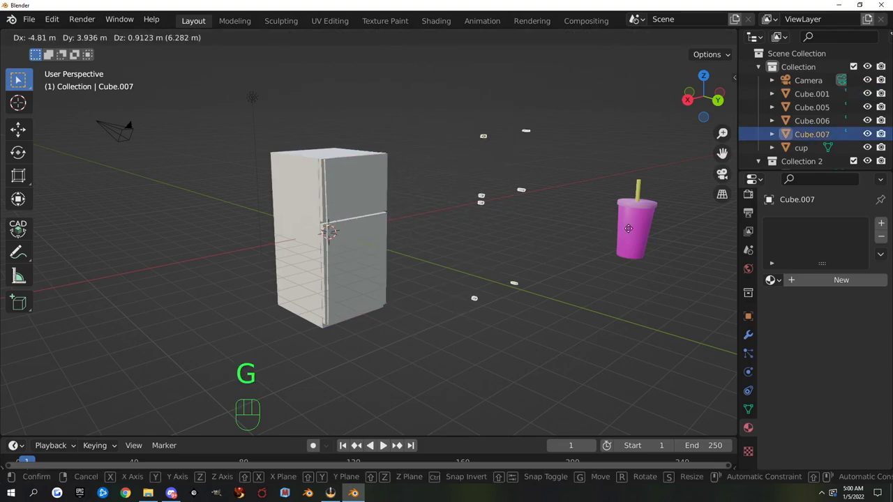
pyautogui.rightClick(609, 228)
# Step: Join the upper and lower door handles into one object
pyautogui.scroll(4, 444, 237)
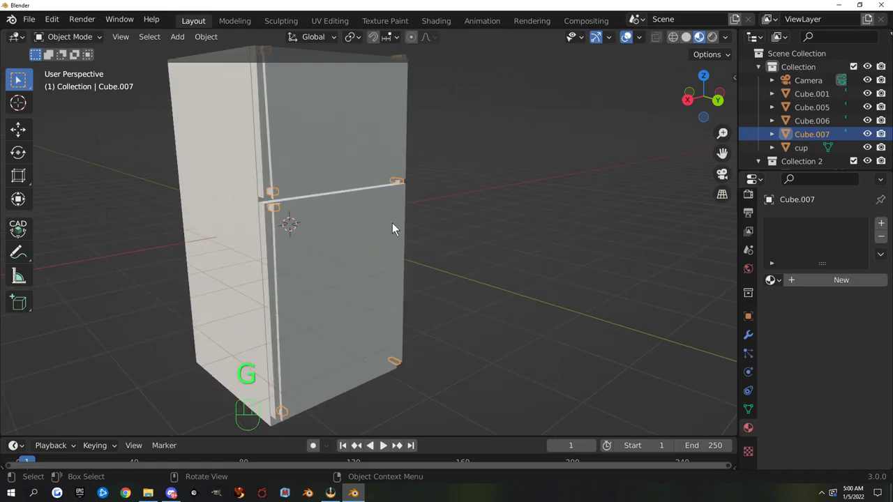
pyautogui.click(272, 167)
pyautogui.keyDown('shift'); pyautogui.click(276, 227); pyautogui.keyUp('shift')
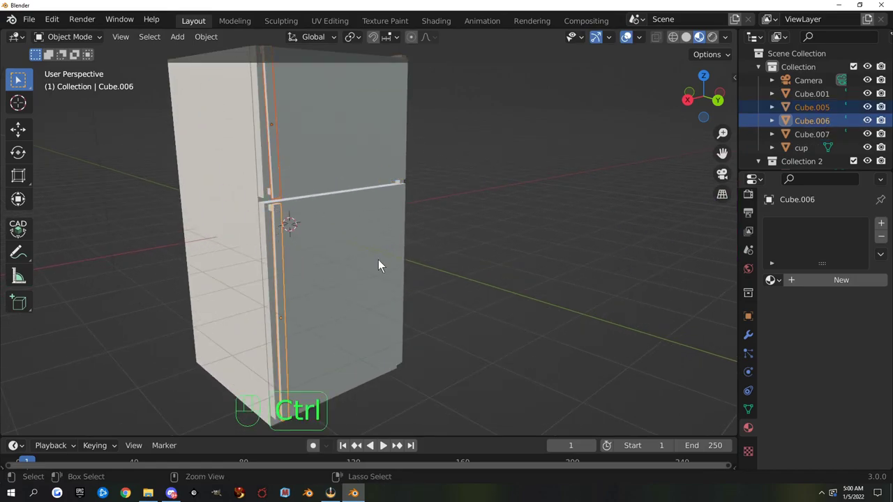
pyautogui.hotkey('ctrl', 'j')
pyautogui.moveTo(367, 256); pyautogui.dragTo(347, 215, button='middle')
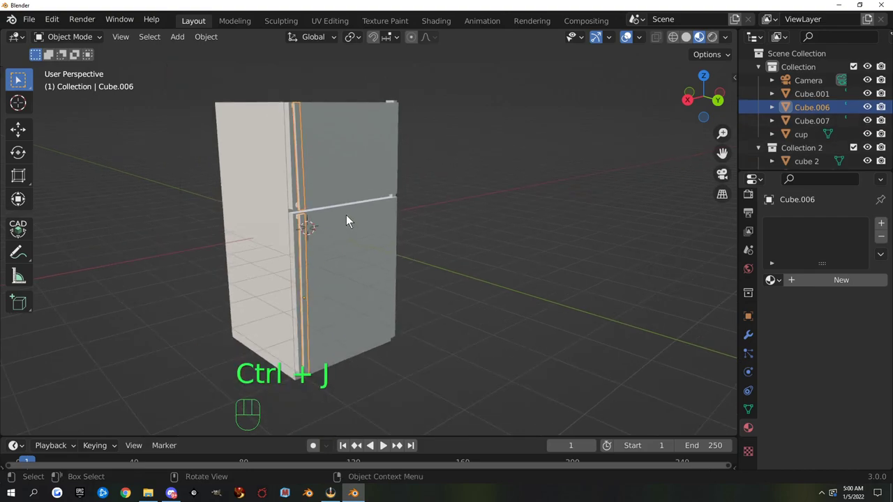
# Step: Select the doors, blocks, handles and refrigerator body in turn to check that each is a separate object
pyautogui.click(334, 191)
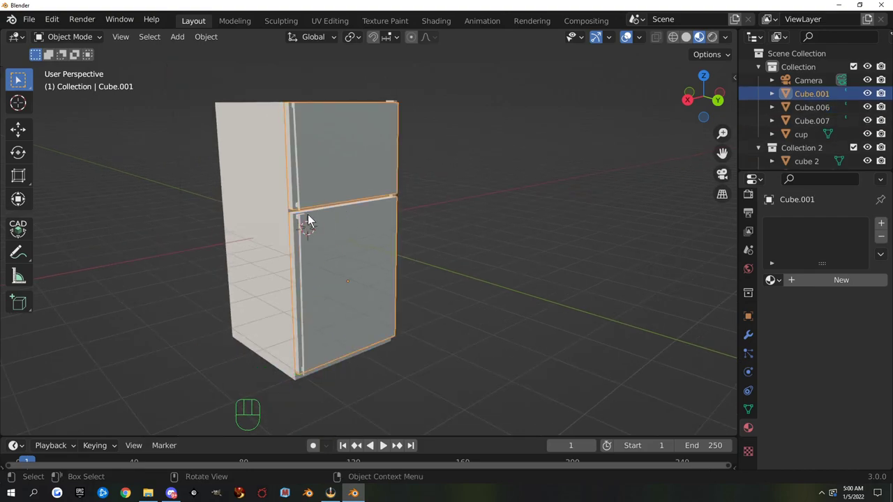
pyautogui.click(391, 102)
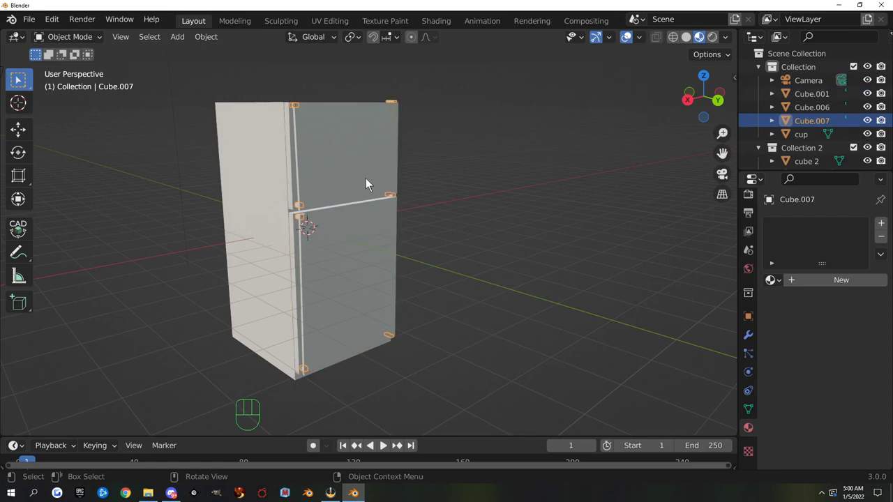
pyautogui.click(300, 258)
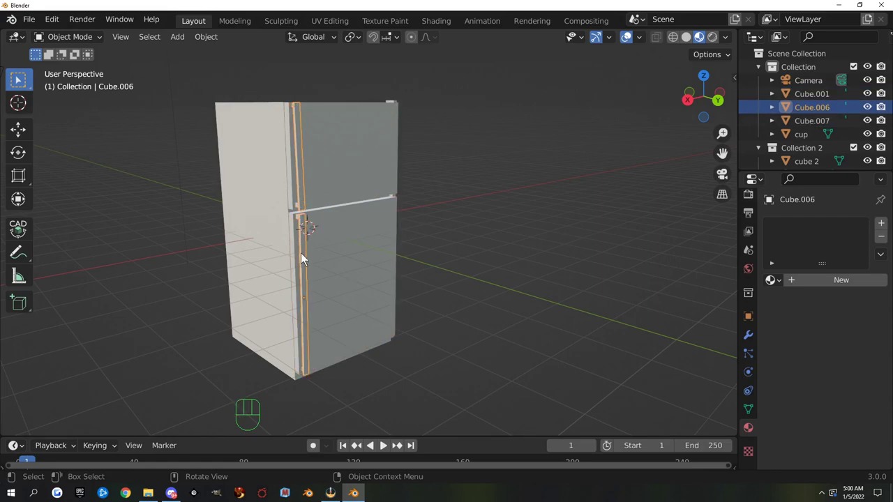
pyautogui.click(246, 191)
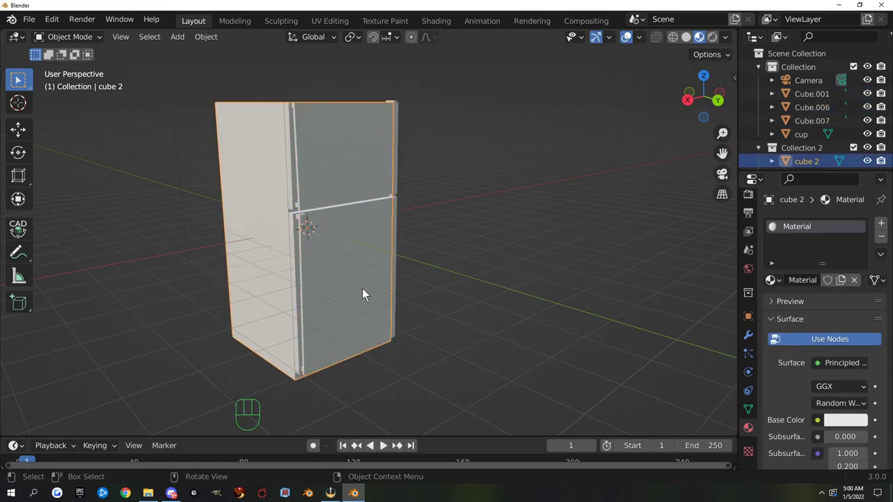
# Step: Set the base color of the refrigerator body's existing material to blue with hue 0.626, saturation 0.990 and value 0.800
pyautogui.moveTo(349, 207); pyautogui.dragTo(367, 263, button='middle')
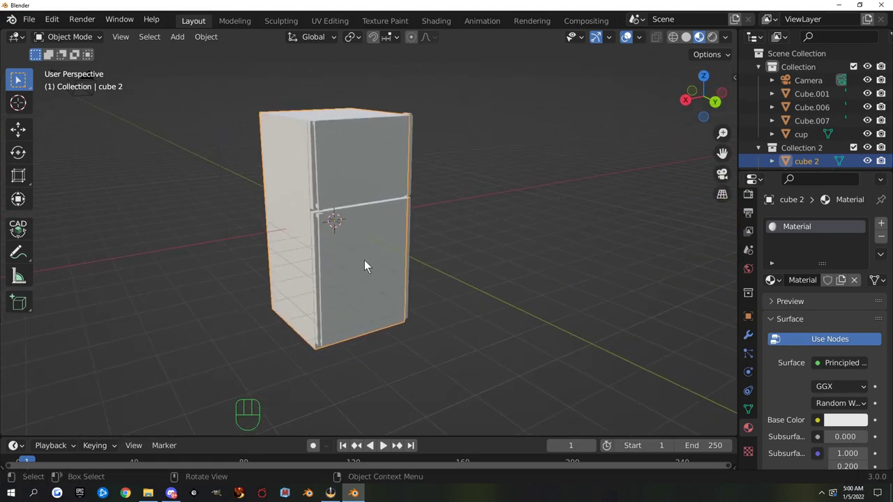
pyautogui.scroll(2, 367, 263)
pyautogui.scroll(-1, 367, 262)
pyautogui.click(279, 172)
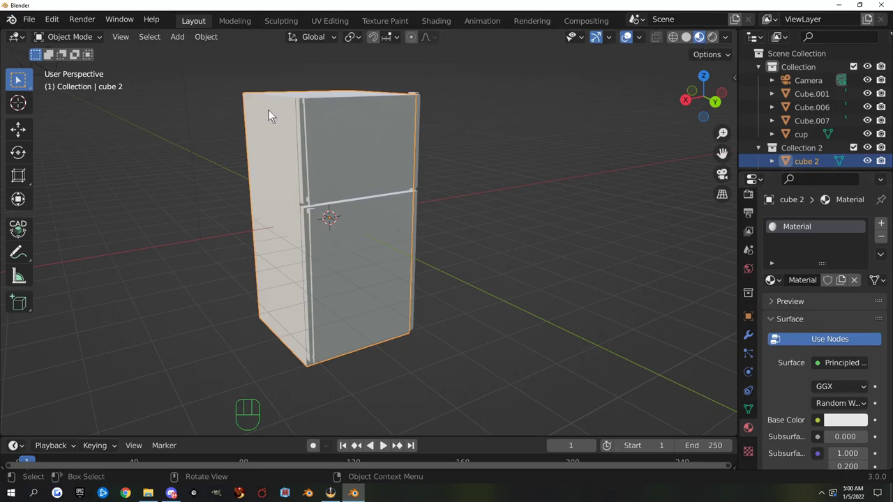
pyautogui.click(835, 419)
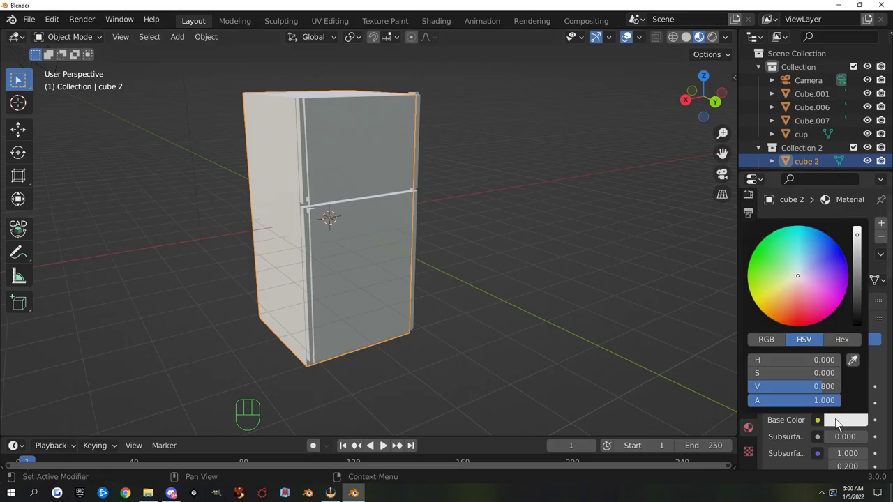
pyautogui.click(821, 235)
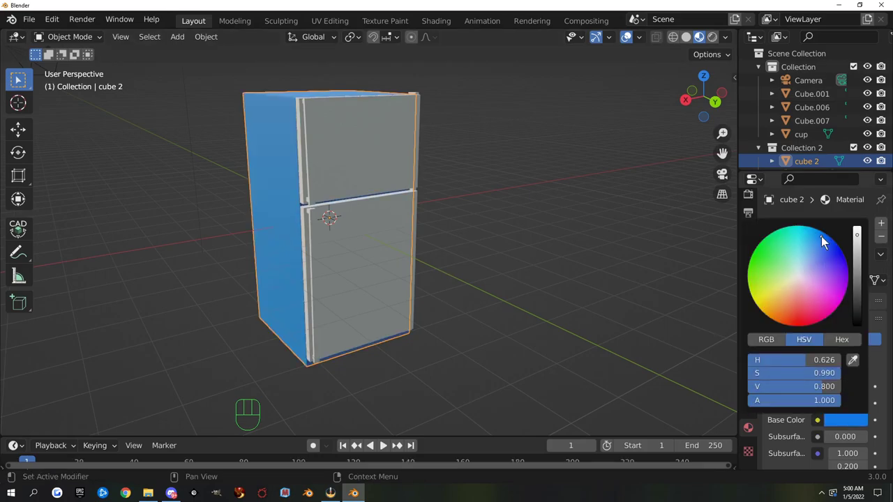
# Step: Give the doors a new material with a darker blue base color of hue 0.648, saturation 0.942 and value 0.800
pyautogui.click(367, 168)
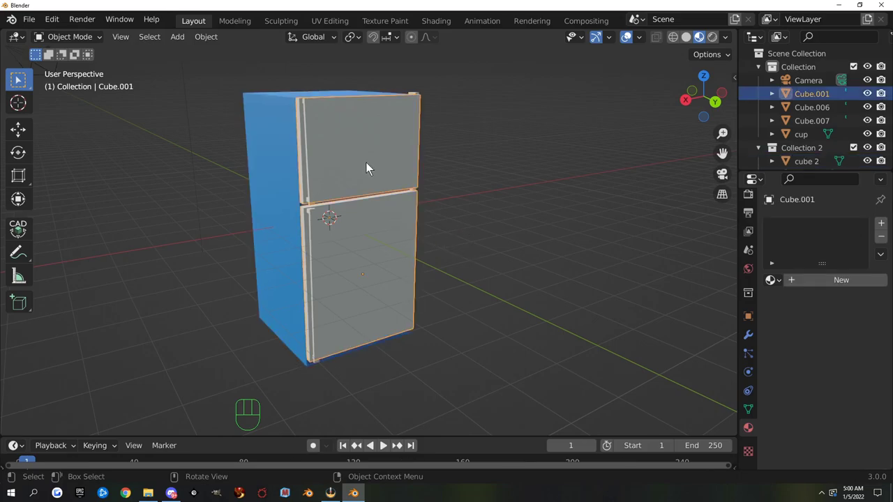
pyautogui.click(844, 280)
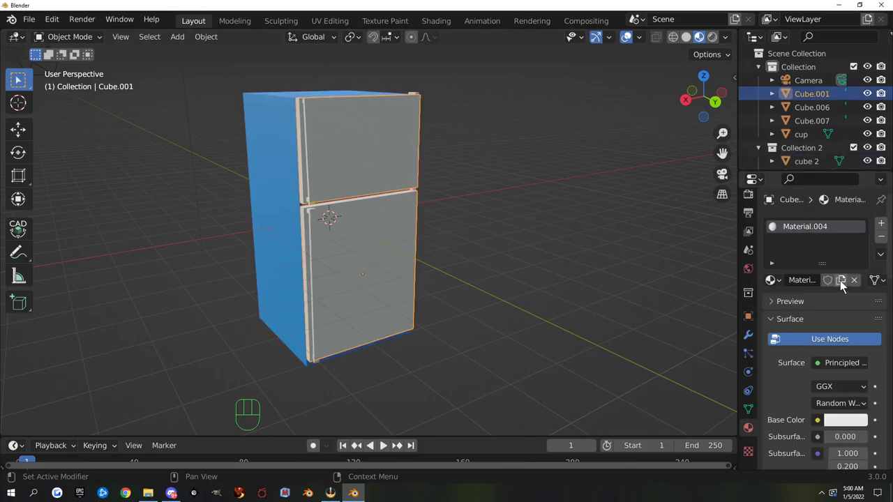
pyautogui.click(847, 419)
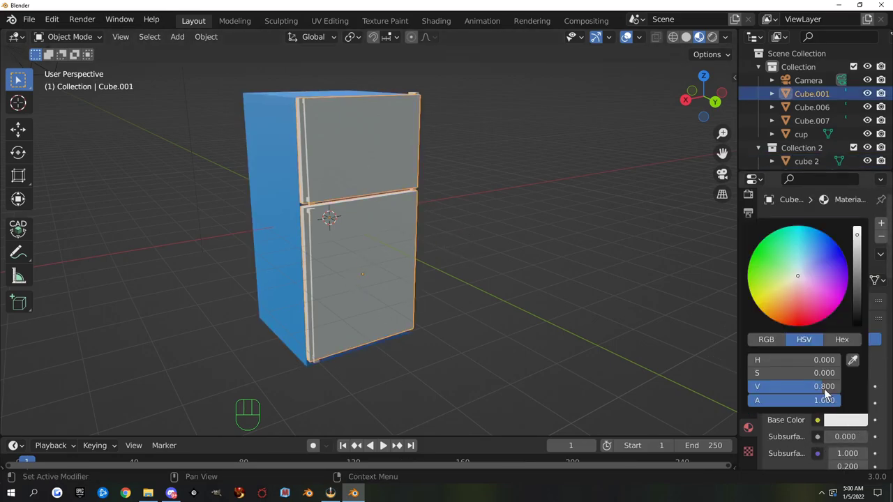
pyautogui.click(811, 245)
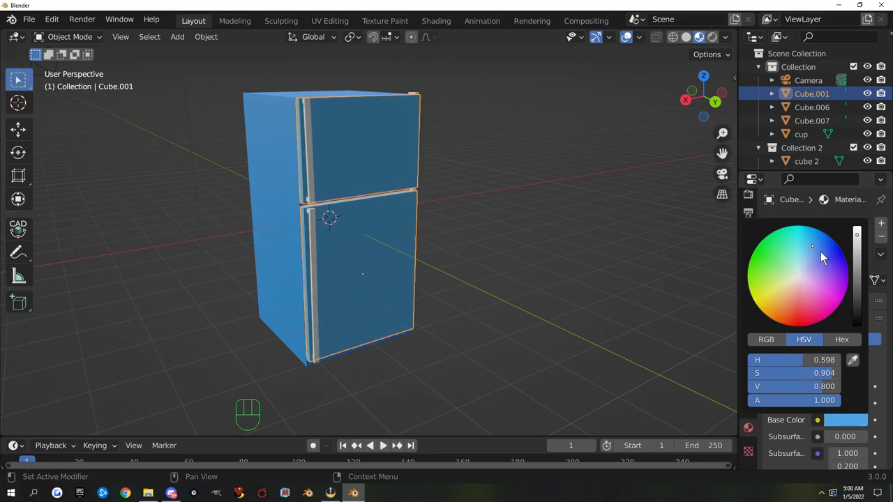
pyautogui.click(824, 250)
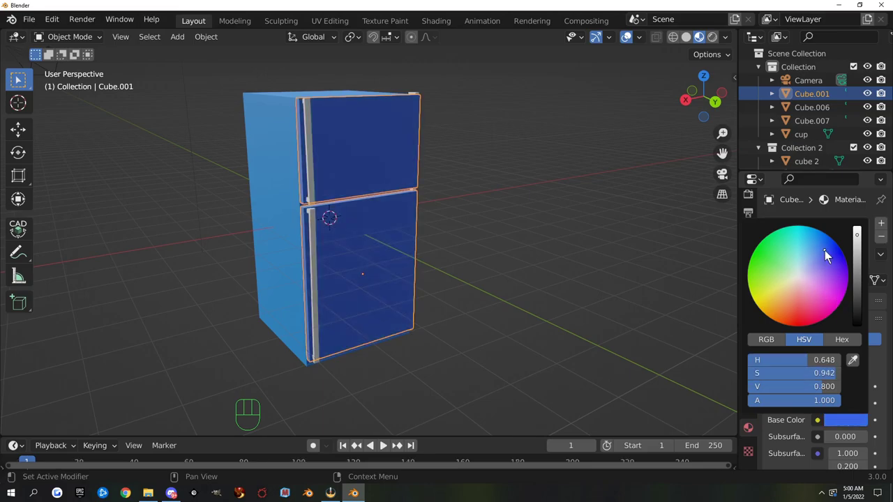
# Step: Give the joined handles a new material and darken its base color to nearly black
pyautogui.click(309, 172)
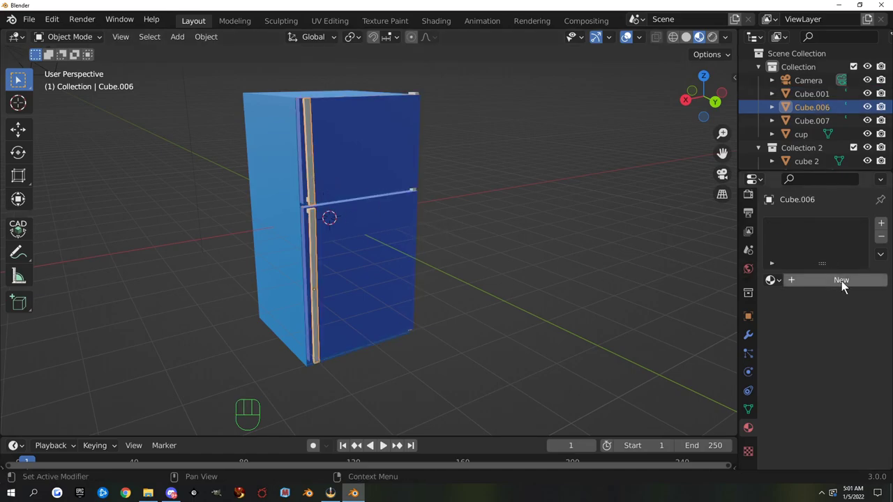
pyautogui.click(841, 281)
pyautogui.click(833, 418)
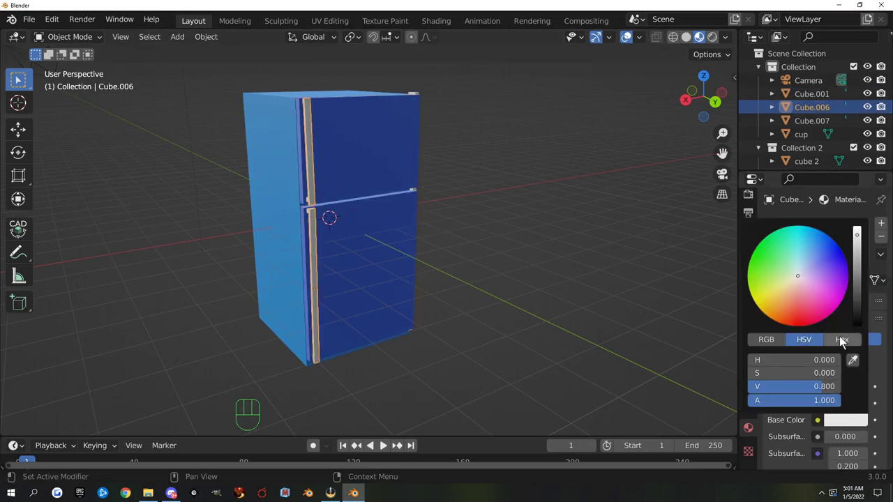
pyautogui.moveTo(795, 385); pyautogui.dragTo(733, 386)
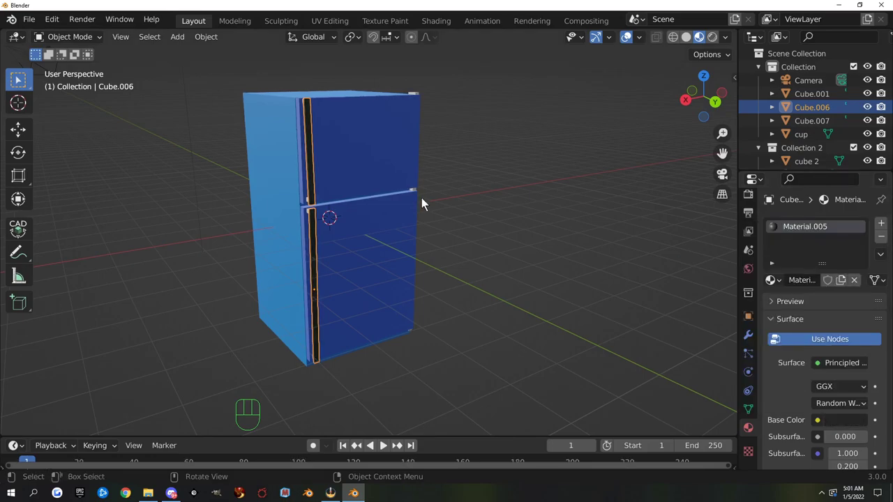
# Step: Give the joined hinge and mounting blocks a new material with the default white base color
pyautogui.moveTo(293, 126); pyautogui.dragTo(343, 110, button='middle')
pyautogui.click(340, 105)
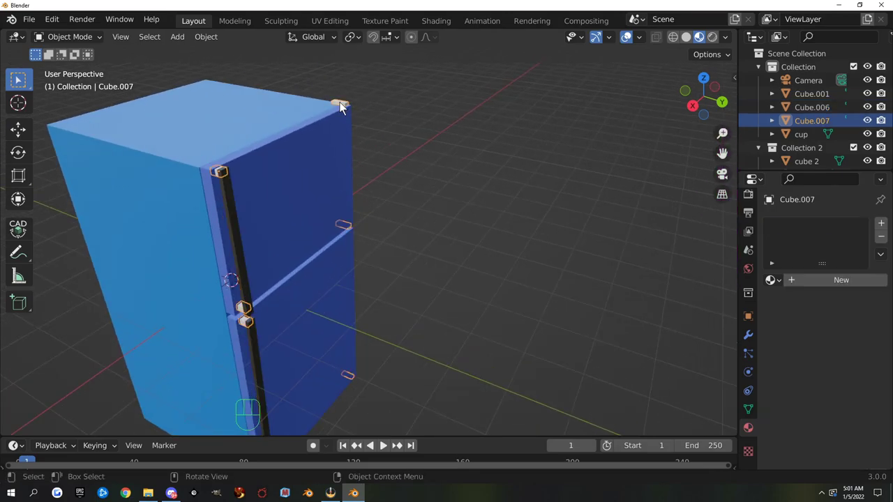
pyautogui.click(829, 281)
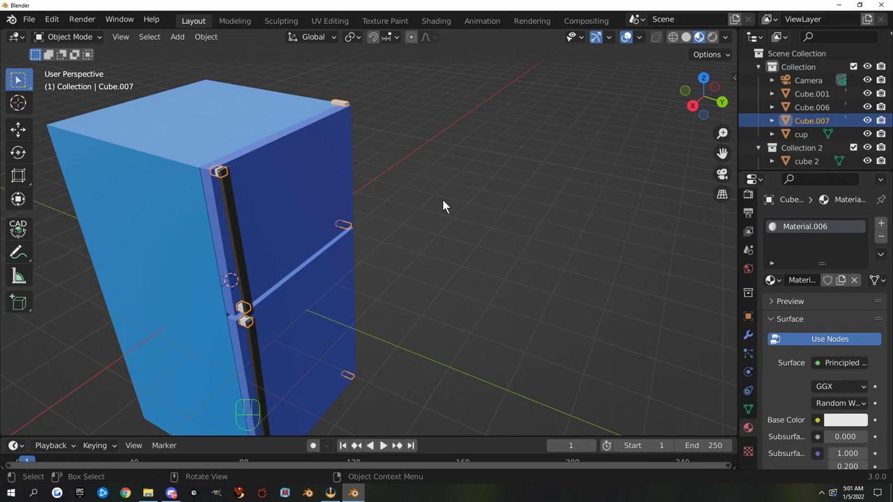
pyautogui.scroll(-4, 444, 199)
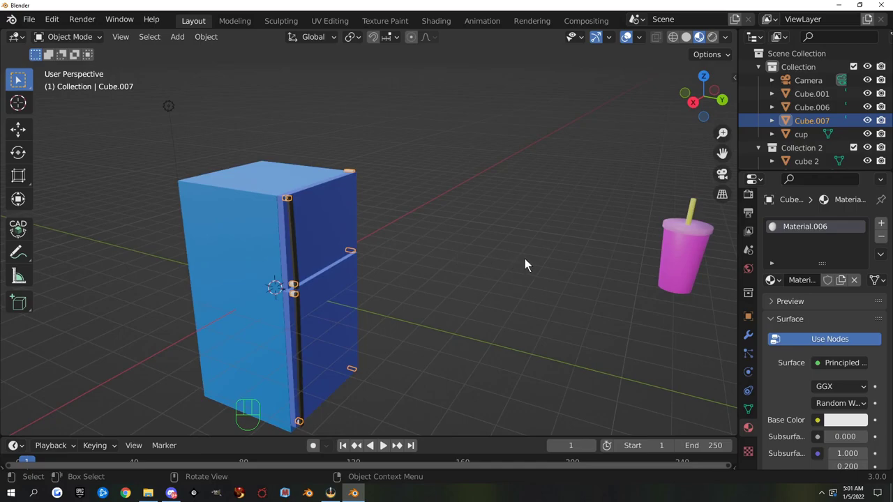
pyautogui.scroll(-2, 371, 249)
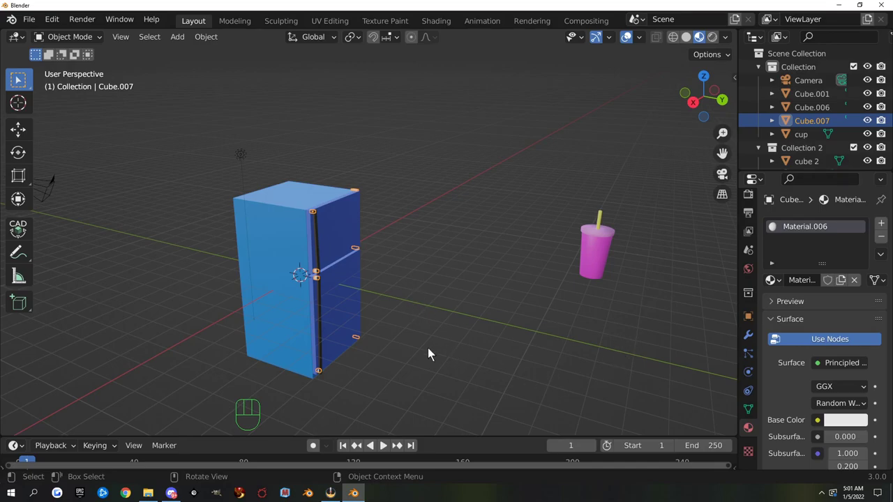
pyautogui.scroll(4, 468, 335)
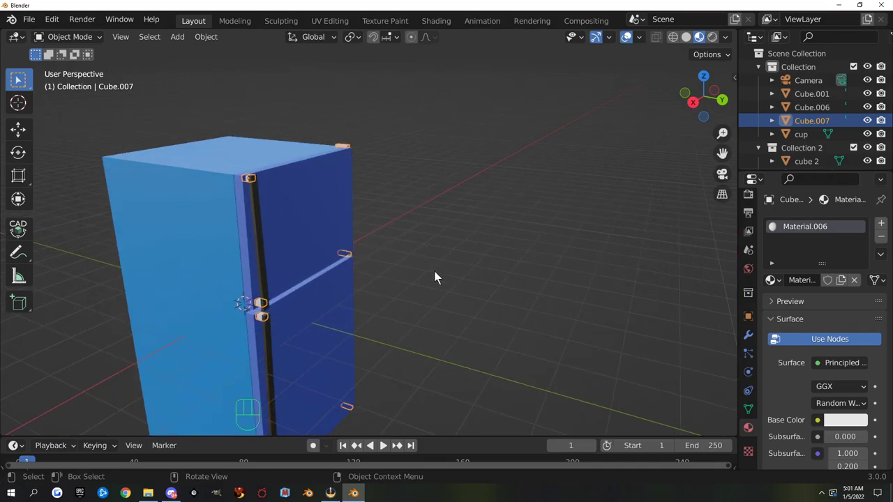
# Step: Join the refrigerator body, doors, handles and blocks into a single object
pyautogui.scroll(-3, 419, 269)
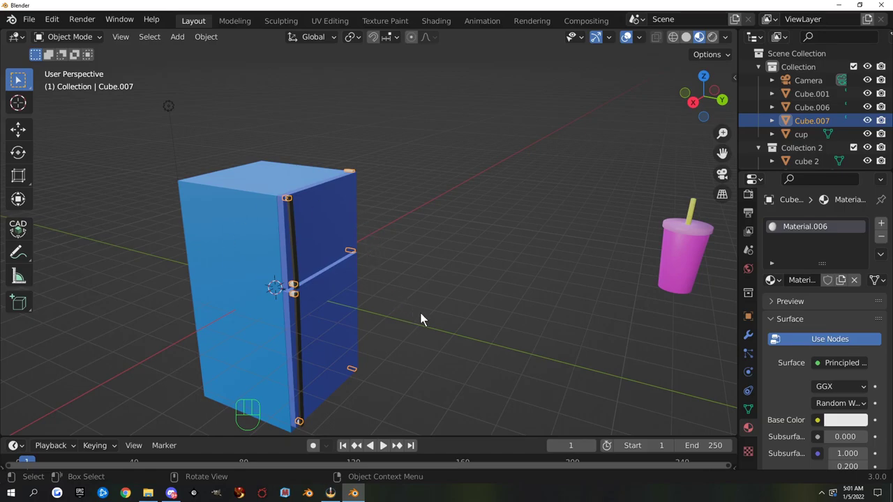
pyautogui.moveTo(218, 139); pyautogui.dragTo(445, 360)
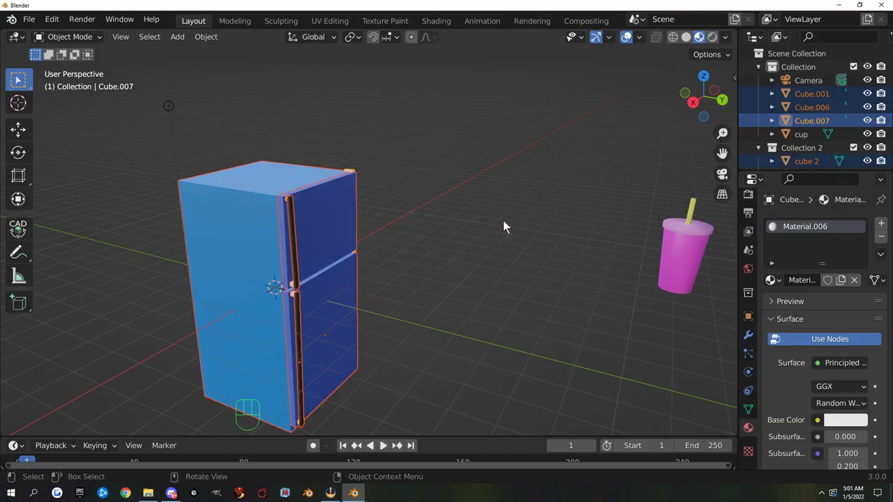
pyautogui.scroll(1, 403, 303)
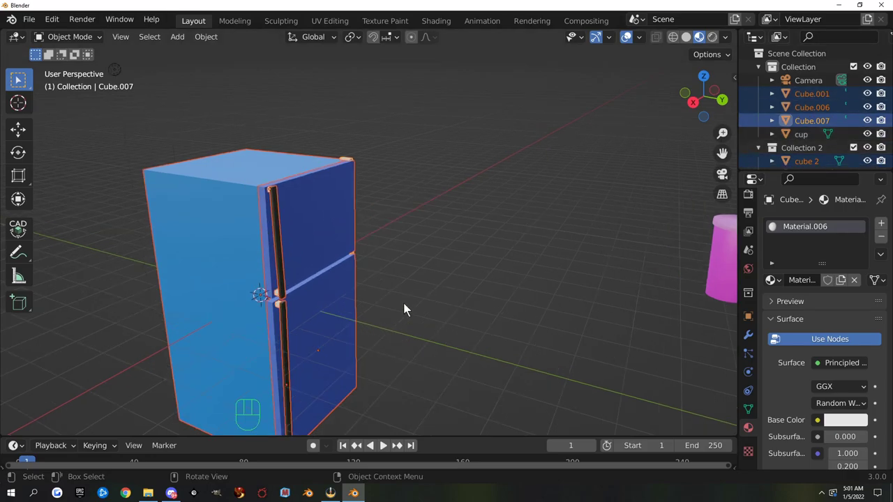
pyautogui.scroll(-2, 408, 286)
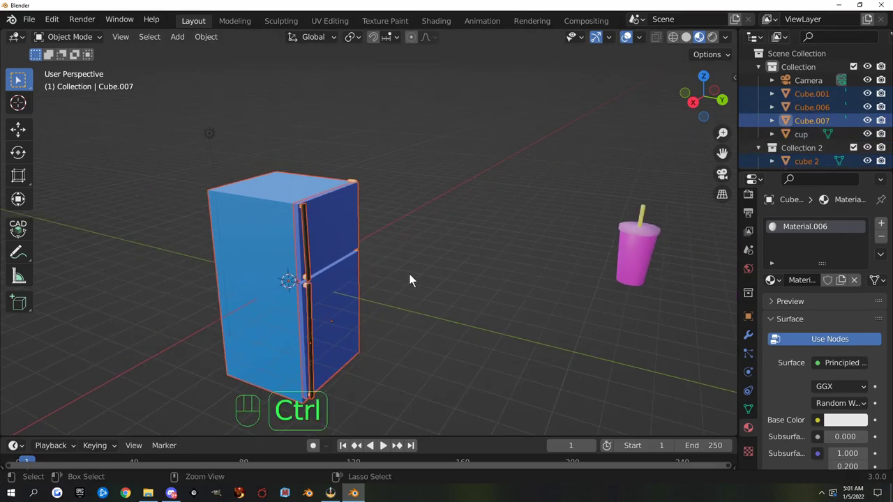
pyautogui.hotkey('ctrl', 'j')
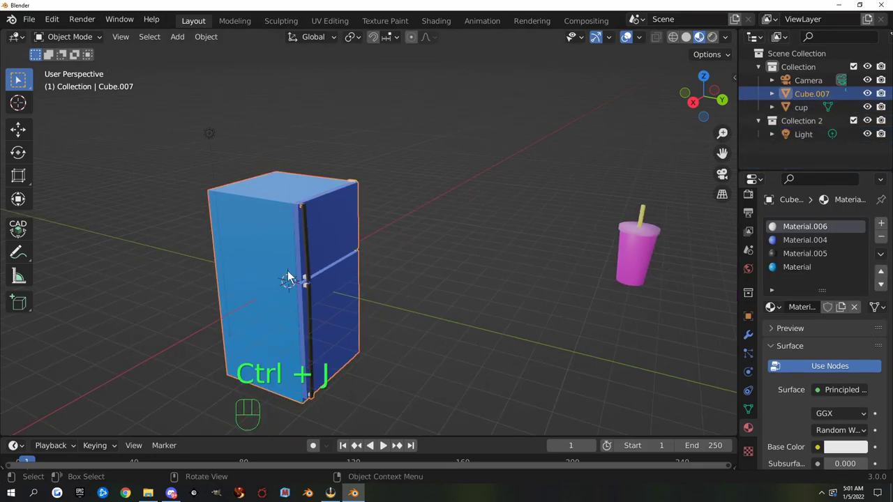
# Step: Rename the joined refrigerator object to FRIDGE
pyautogui.doubleClick(812, 93)
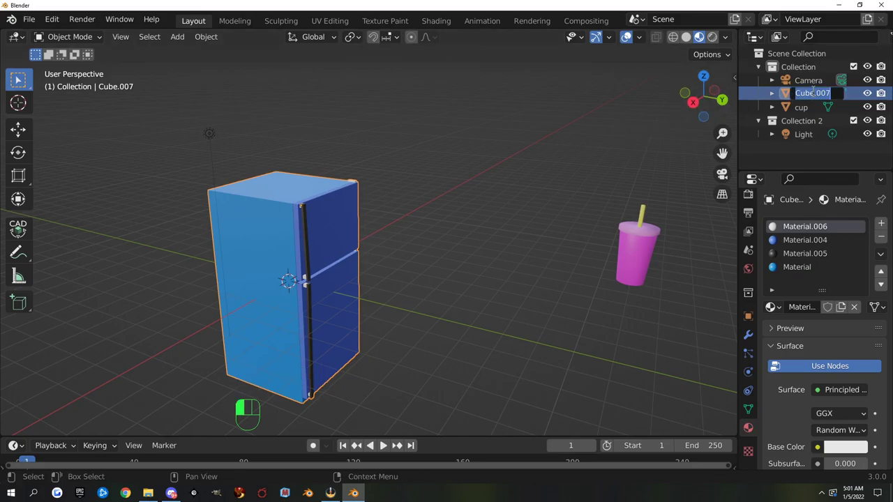
pyautogui.write('FRIDGE')
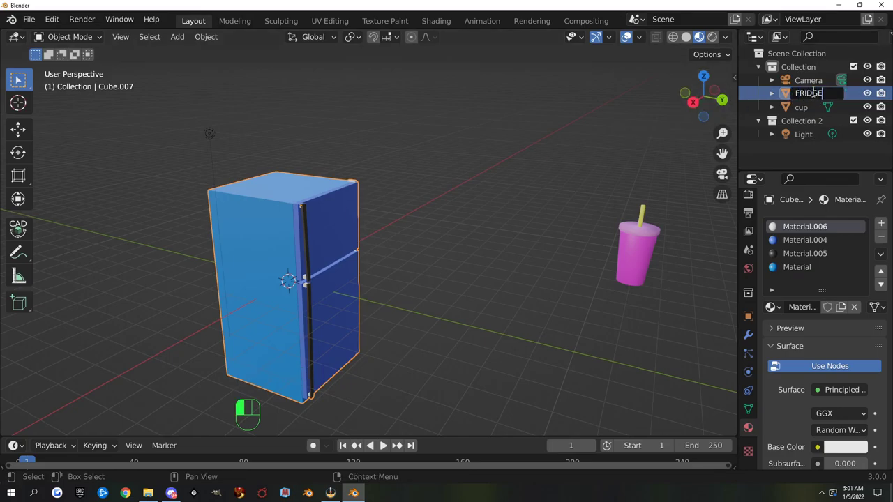
pyautogui.press('Return')
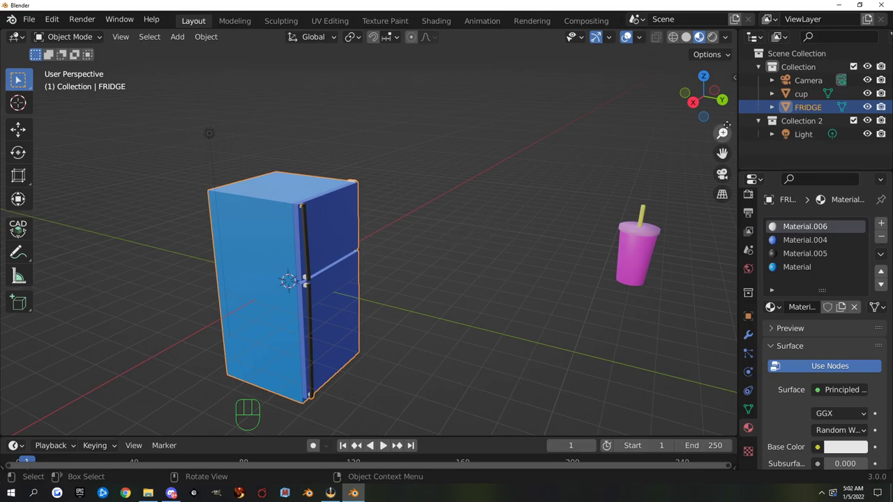
# Step: Rename the mesh data nested under the FRIDGE object to Fridge
pyautogui.click(772, 107)
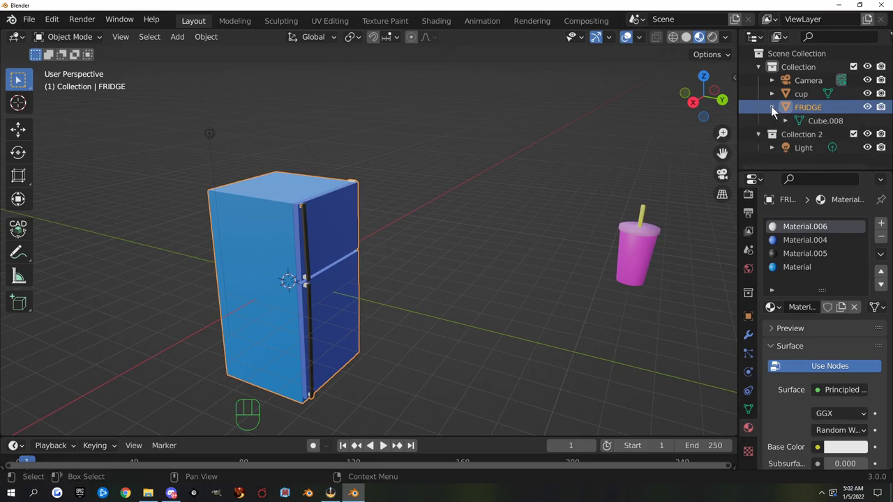
pyautogui.doubleClick(817, 119)
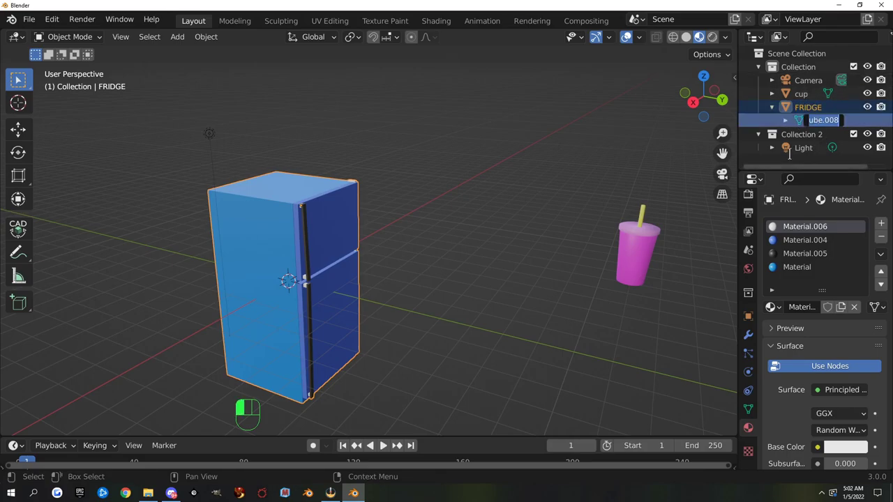
pyautogui.write('F')
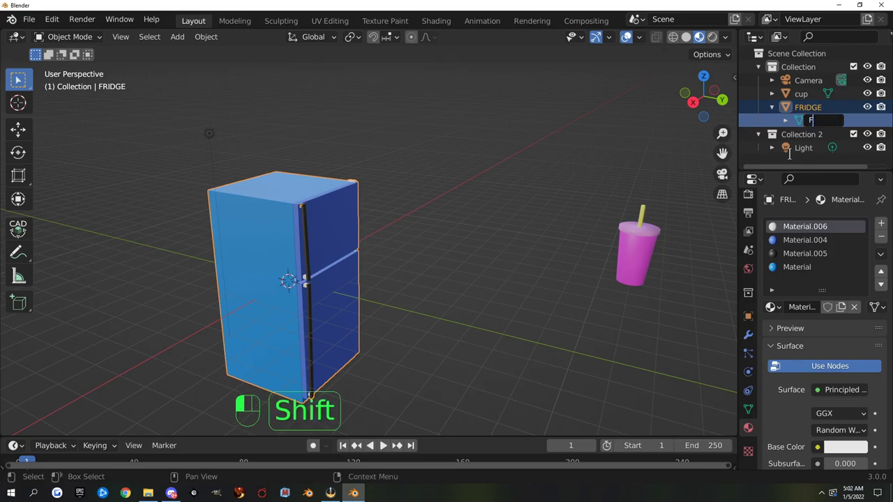
pyautogui.write('ridge')
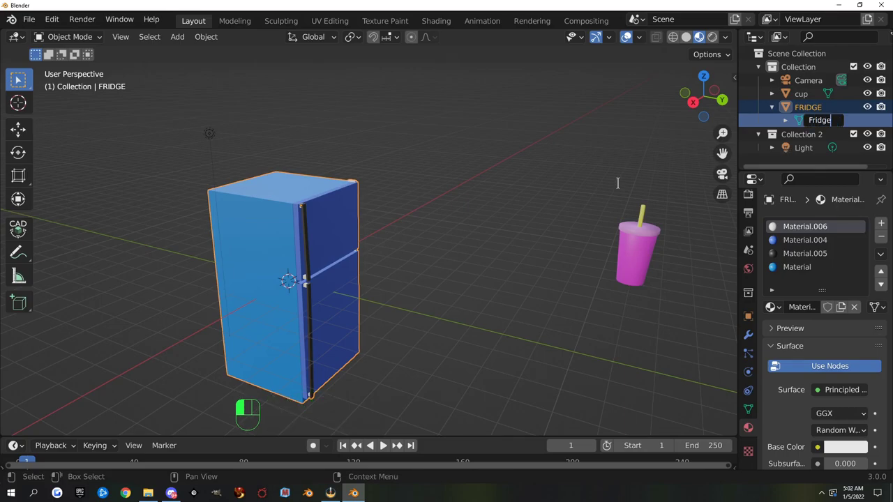
pyautogui.press('Return')
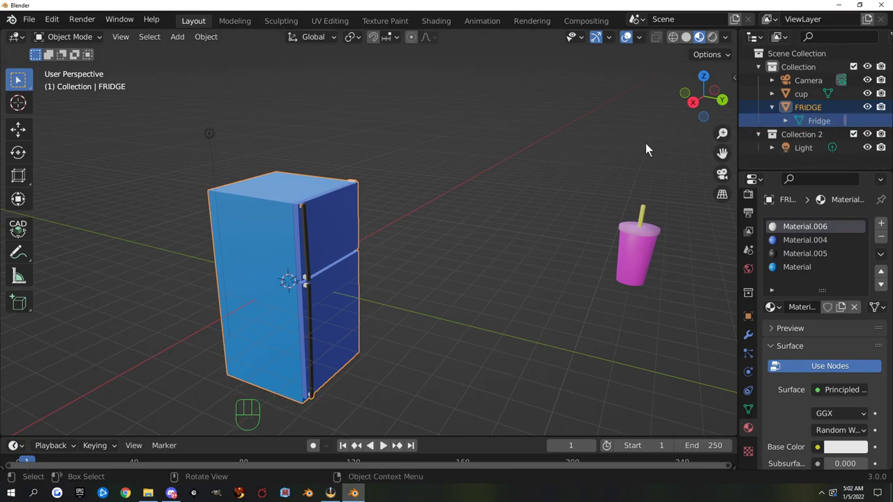
# Step: Rename the mesh data nested under the cup object to Cup
pyautogui.click(771, 93)
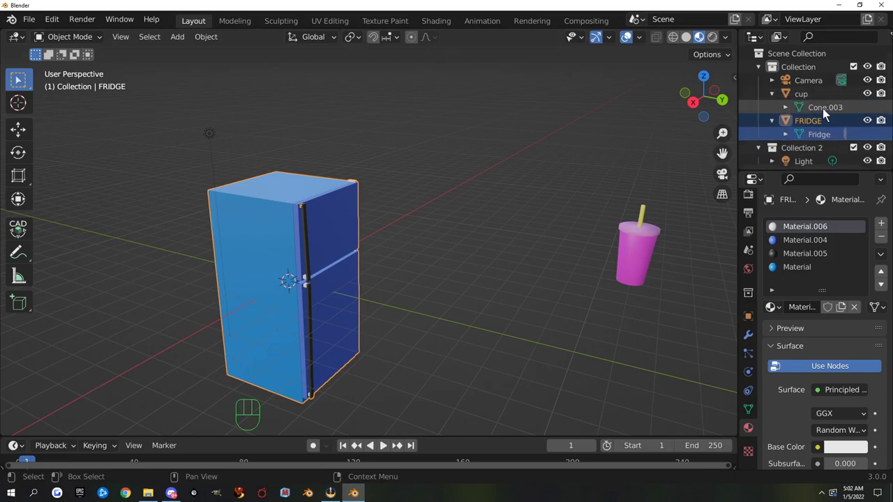
pyautogui.doubleClick(812, 106)
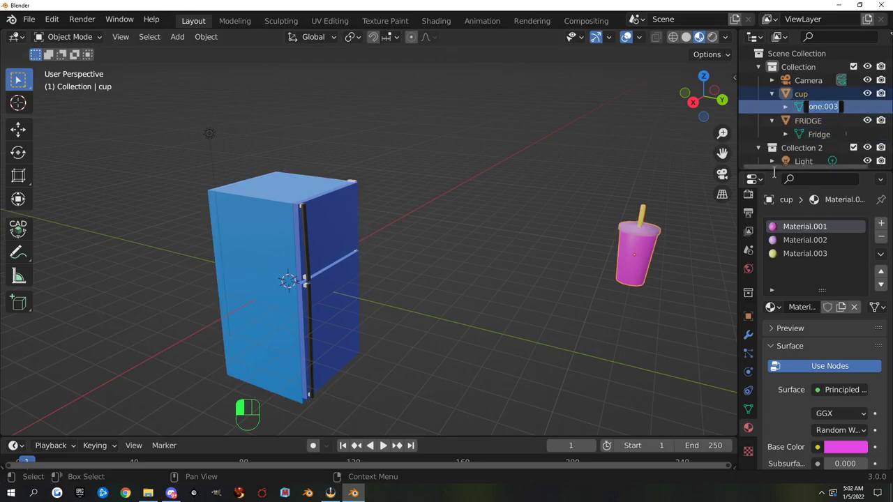
pyautogui.write('Cup')
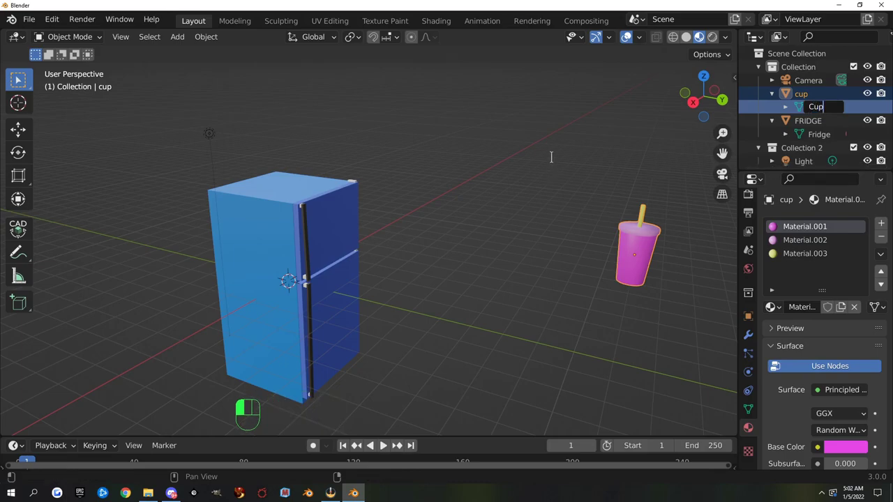
pyautogui.press('Return')
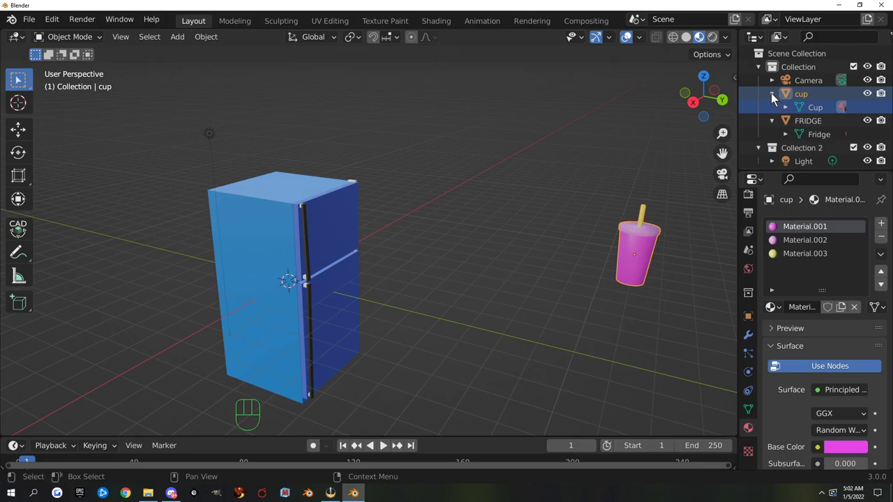
# Step: Examine the materials nested under the cup's mesh data, then collapse the cup's hierarchy
pyautogui.click(771, 94)
pyautogui.click(772, 93)
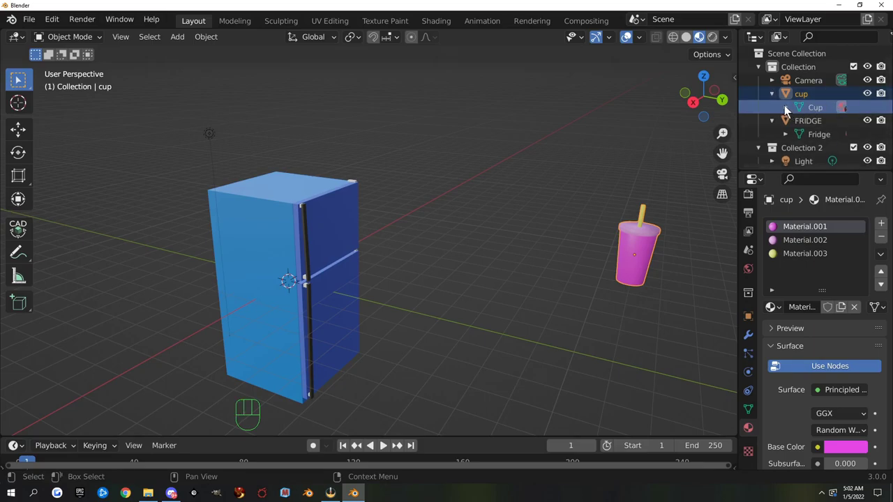
pyautogui.click(785, 107)
pyautogui.click(786, 106)
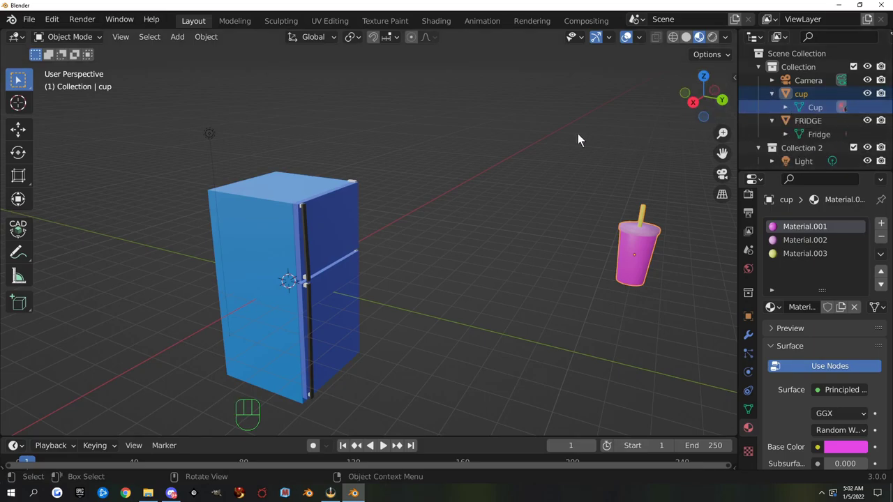
pyautogui.click(785, 108)
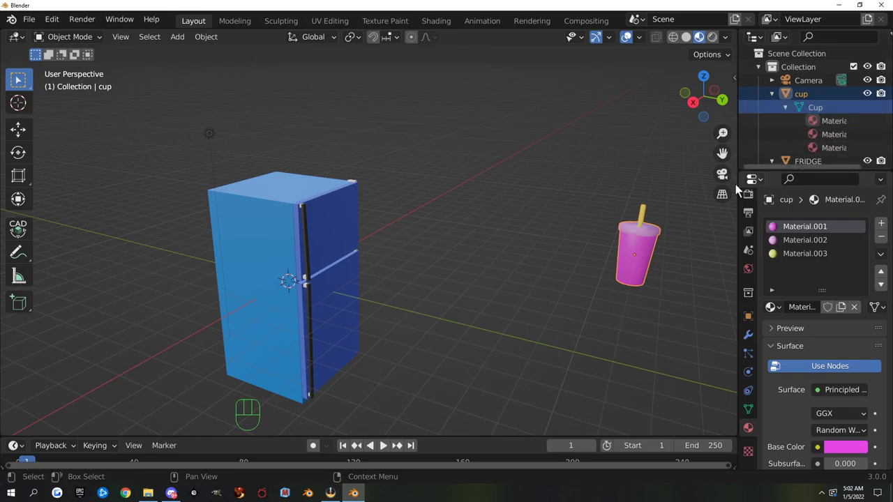
pyautogui.click(785, 107)
pyautogui.click(770, 94)
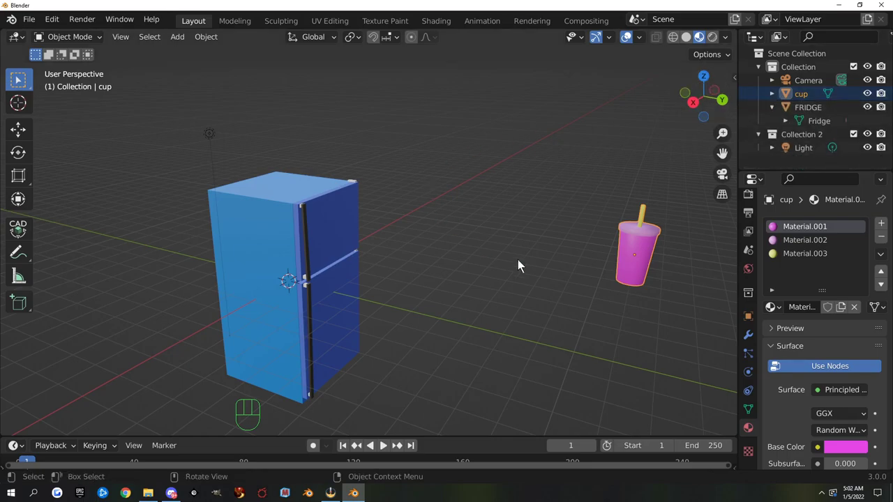
pyautogui.click(364, 297)
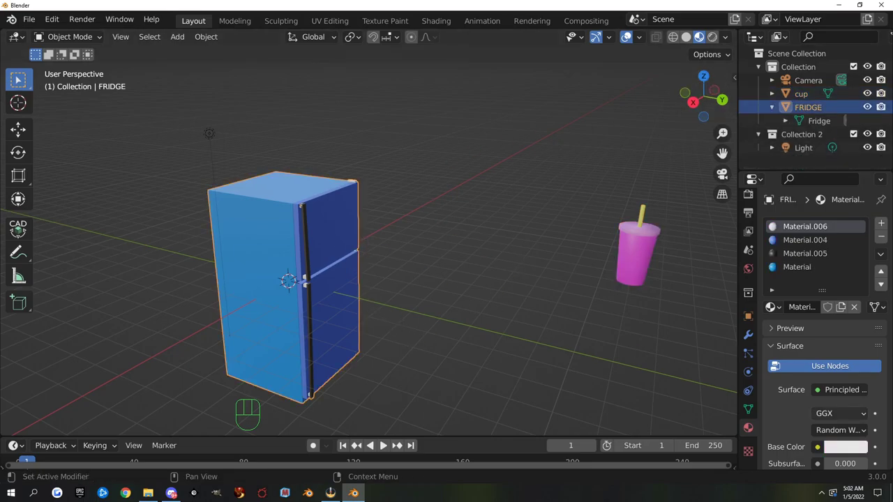
pyautogui.scroll(-2, 656, 253)
pyautogui.click(451, 323)
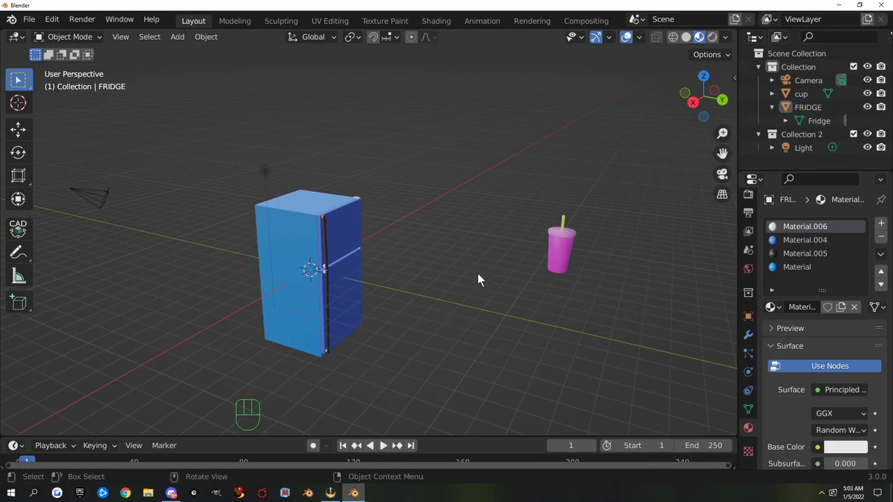
pyautogui.moveTo(478, 279); pyautogui.dragTo(368, 221, button='middle')
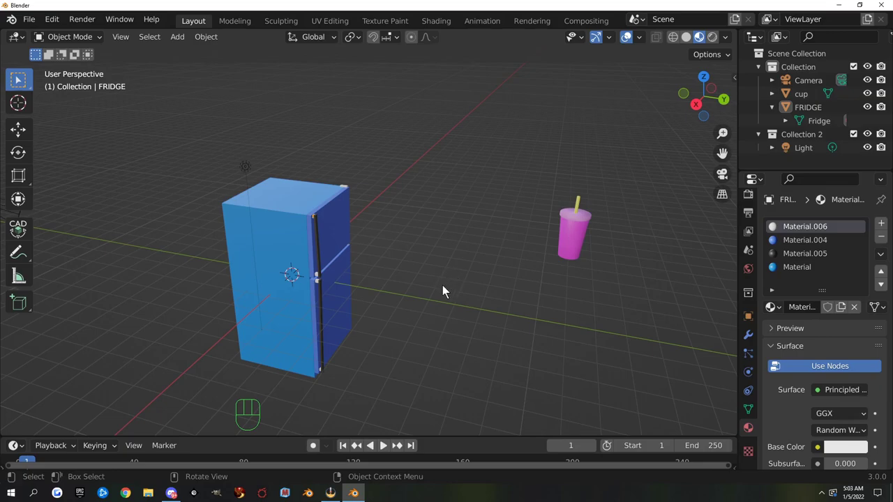
# Step: Select the cup and show the object transform and dimension values beside the 3D view
pyautogui.click(569, 237)
pyautogui.press('n')
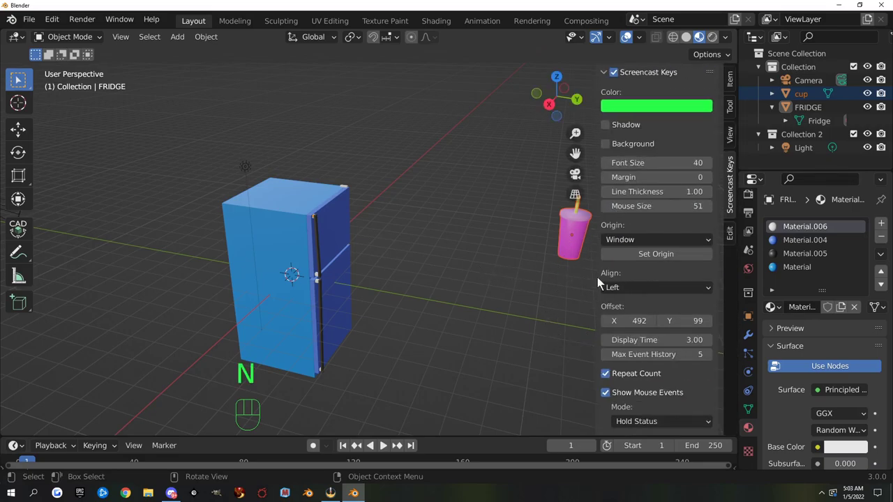
pyautogui.click(730, 84)
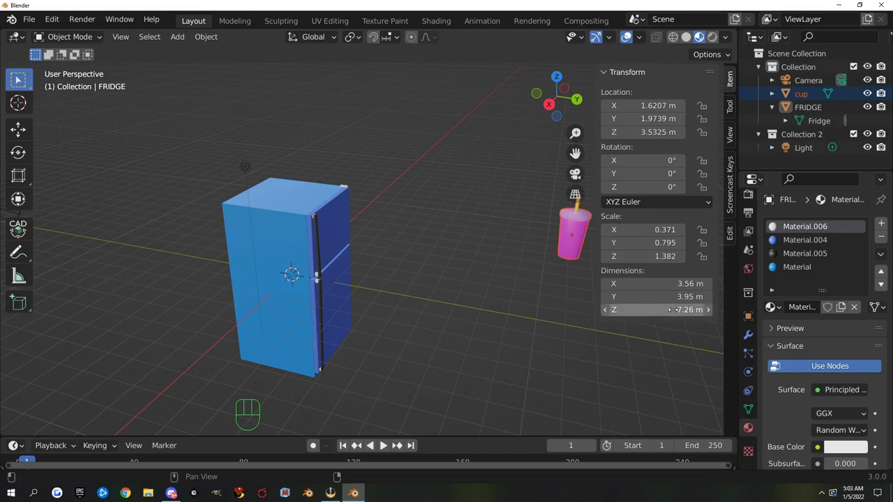
pyautogui.keyDown('shift'); pyautogui.moveTo(497, 261); pyautogui.dragTo(432, 334, button='middle'); pyautogui.keyUp('shift')
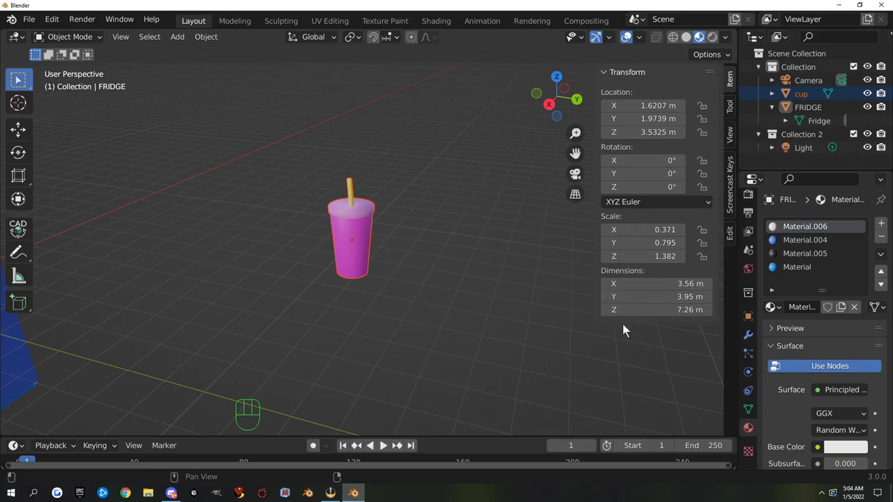
# Step: Make the cup the active object and scale it down uniformly by 0.141 to a Z dimension of 0.4 m
pyautogui.press('s')
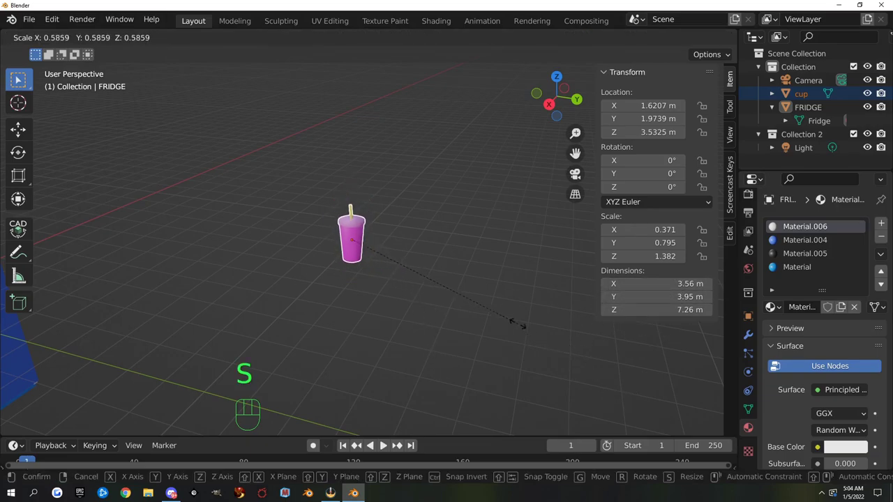
pyautogui.rightClick(454, 288)
pyautogui.click(344, 233)
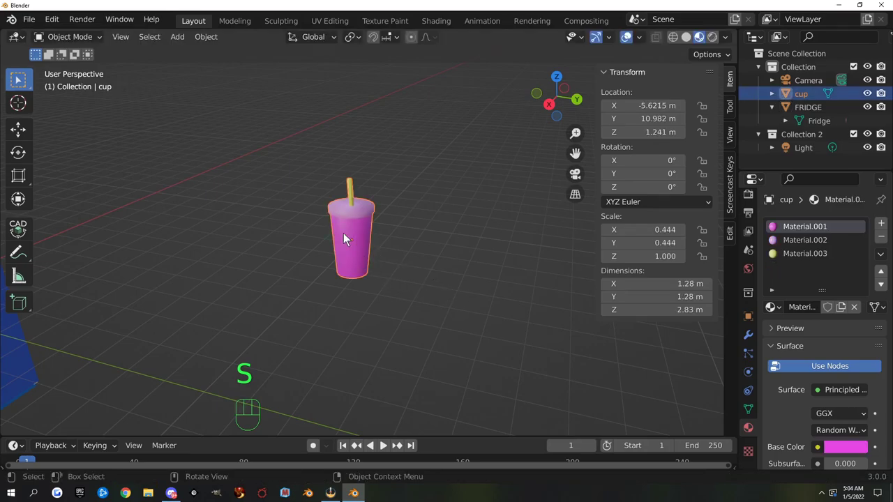
pyautogui.press('s')
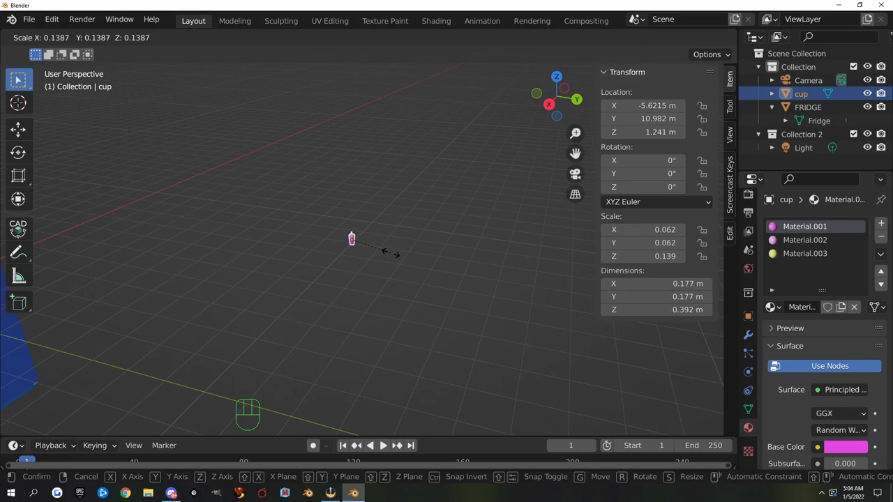
pyautogui.press('shift')
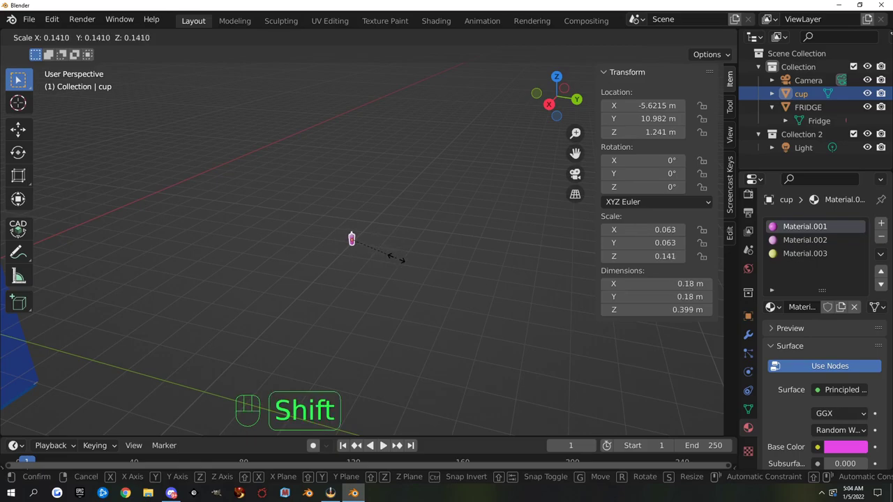
pyautogui.click(398, 258)
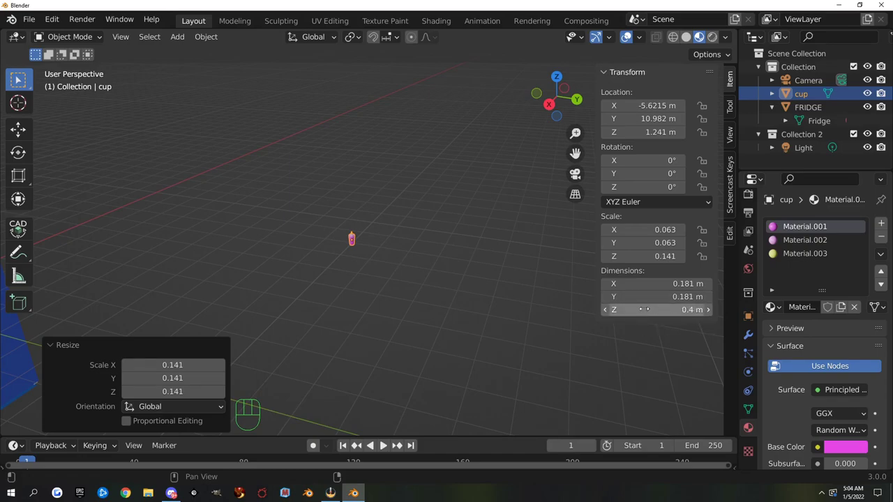
# Step: Apply all transforms to the scaled cup, covering its location, rotation and scale
pyautogui.scroll(6, 359, 311)
pyautogui.scroll(1, 349, 285)
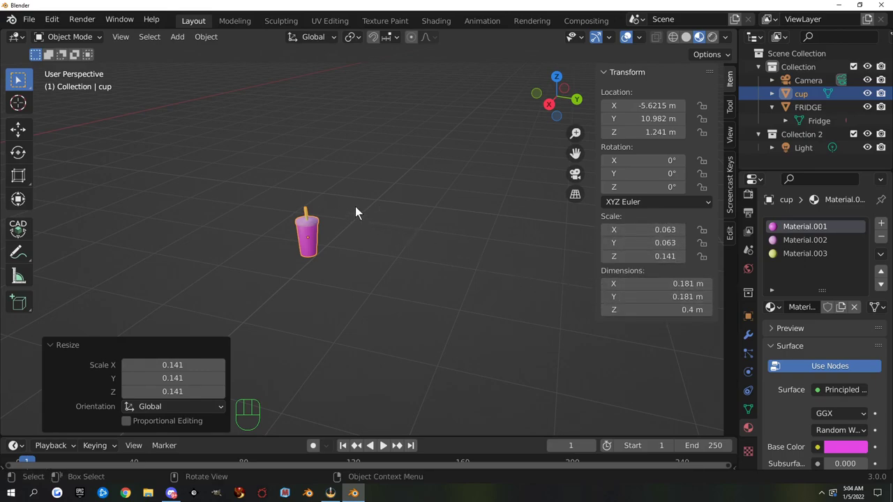
pyautogui.click(208, 38)
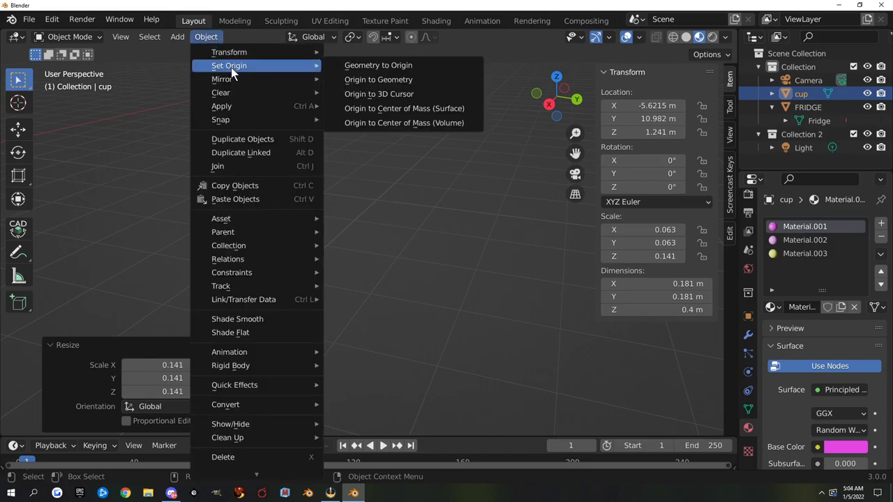
pyautogui.moveTo(236, 101)
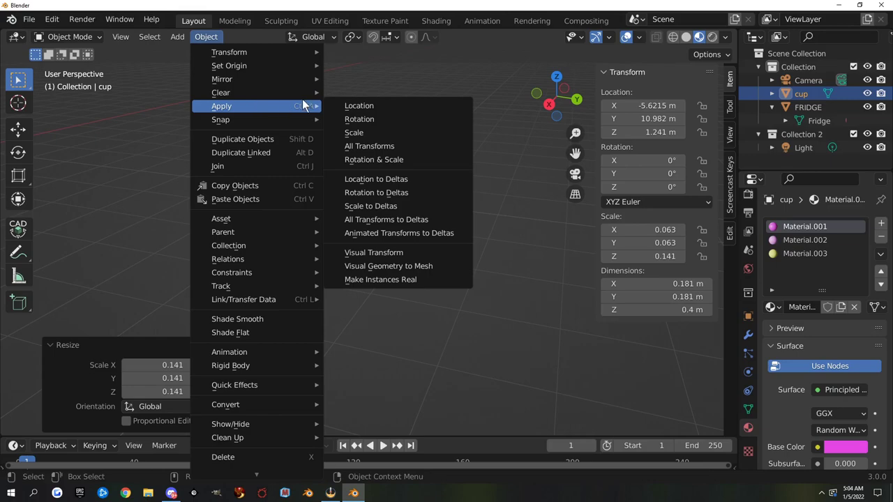
pyautogui.click(371, 144)
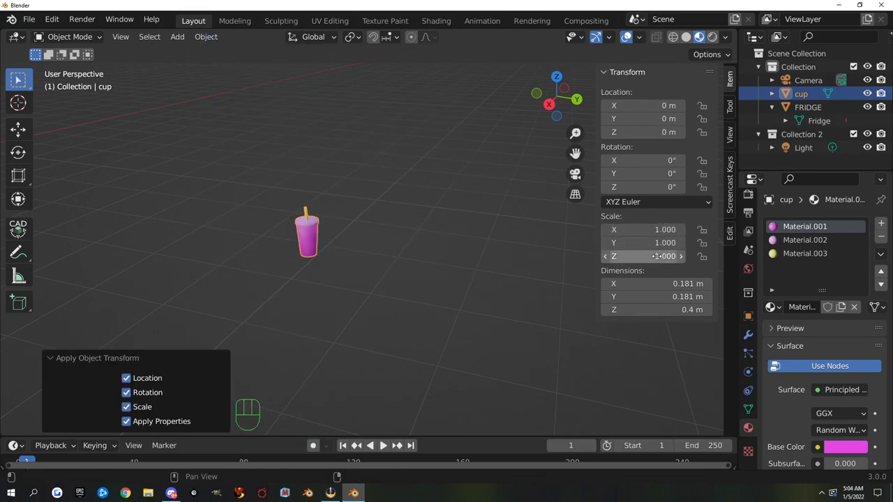
# Step: Select the fridge and scale it down uniformly by 0.262 to a Z dimension of 1.9 m
pyautogui.scroll(-1, 345, 223)
pyautogui.scroll(-4, 317, 246)
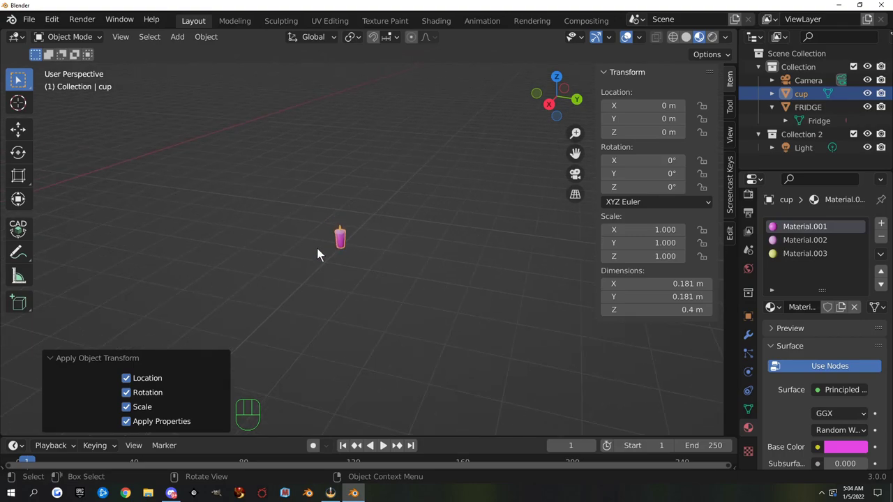
pyautogui.keyDown('shift'); pyautogui.moveTo(139, 230); pyautogui.dragTo(243, 170, button='middle'); pyautogui.keyUp('shift')
pyautogui.click(232, 164)
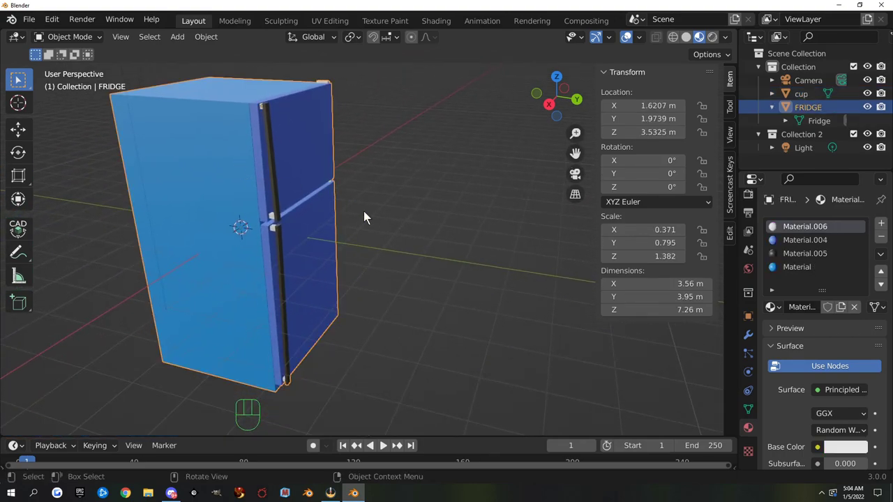
pyautogui.hotkey('ctrl', 'a')
pyautogui.press('s')
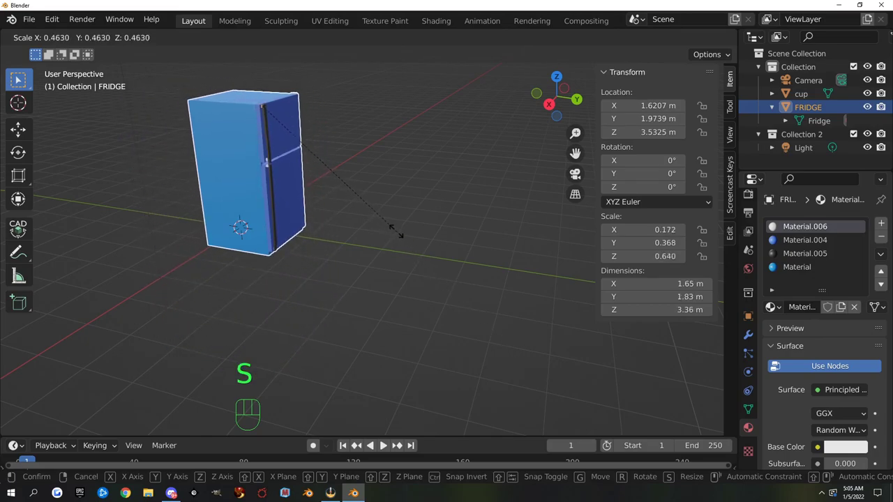
pyautogui.click(343, 171)
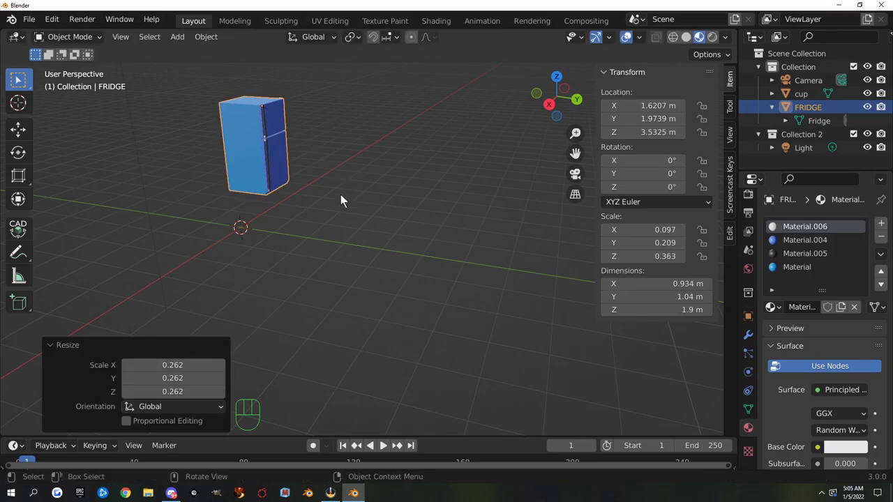
# Step: Apply all transforms to the resized fridge
pyautogui.keyDown('shift'); pyautogui.moveTo(340, 200); pyautogui.dragTo(409, 267, button='middle'); pyautogui.keyUp('shift')
pyautogui.scroll(6, 408, 255)
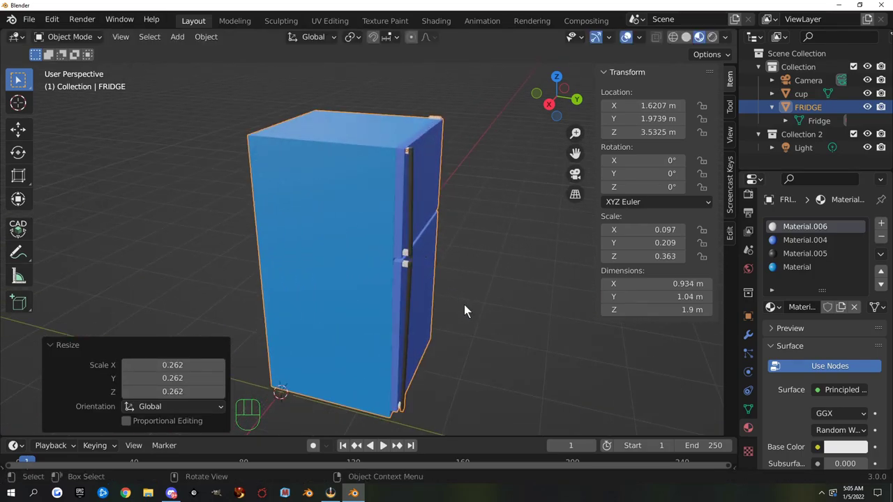
pyautogui.hotkey('ctrl', 'a')
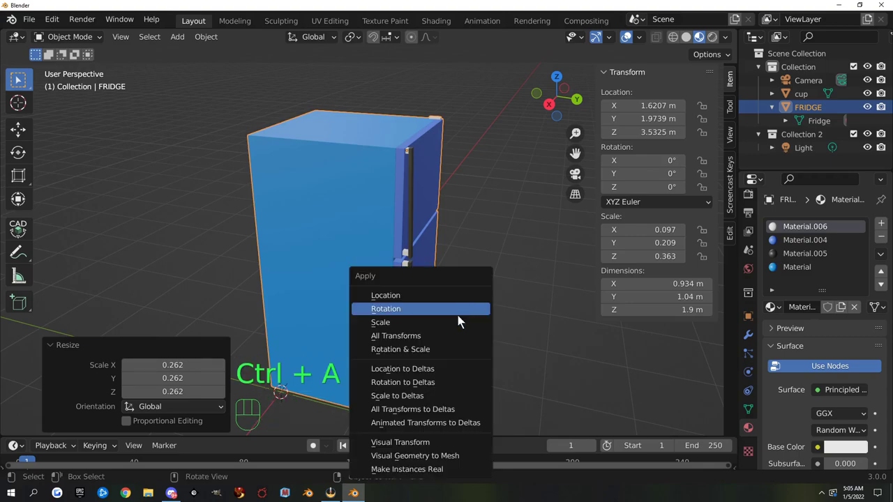
pyautogui.click(458, 337)
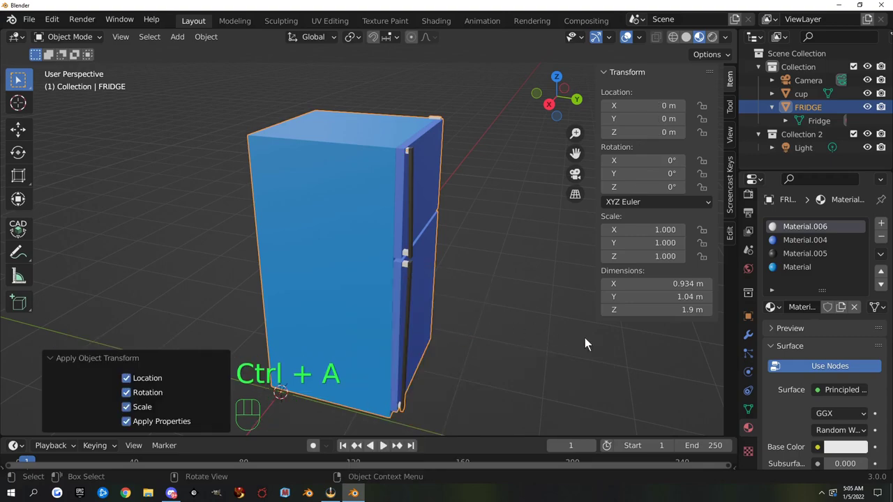
# Step: Select the cup and move it close to the fridge, to about X 6.09 m, Y -6.23 m, Z 1.6 m
pyautogui.scroll(-5, 401, 256)
pyautogui.moveTo(401, 257); pyautogui.dragTo(311, 279, button='middle')
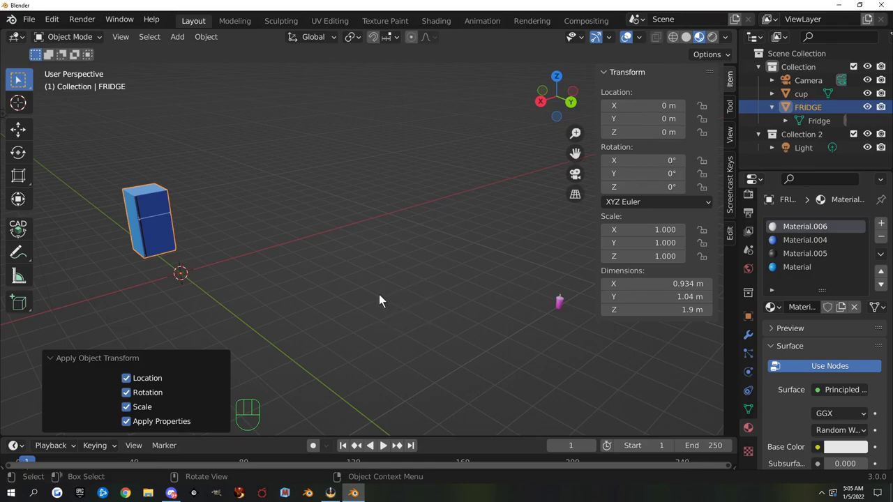
pyautogui.click(555, 304)
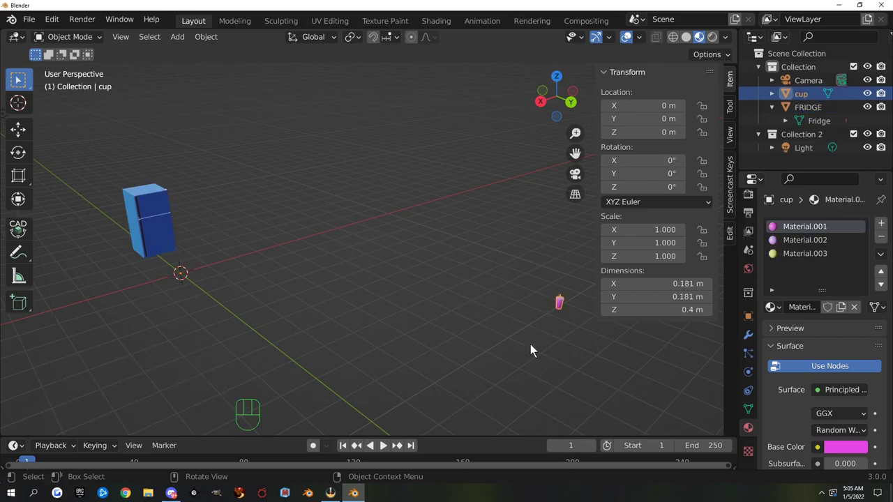
pyautogui.press('g')
pyautogui.click(265, 304)
pyautogui.keyDown('shift'); pyautogui.moveTo(265, 305); pyautogui.dragTo(296, 296, button='middle'); pyautogui.keyUp('shift')
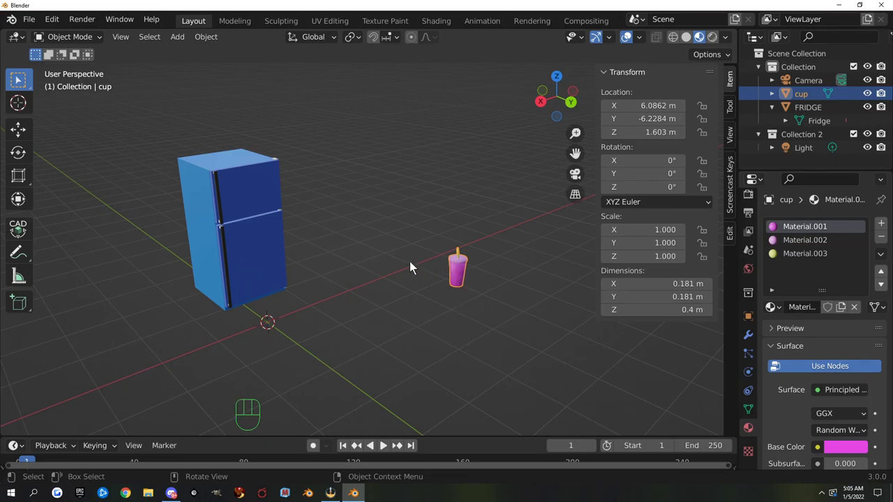
# Step: Start a Collada (.dae) export of the cup and choose the Blender folder on the Desktop as its destination
pyautogui.doubleClick(30, 19)
pyautogui.click(29, 18)
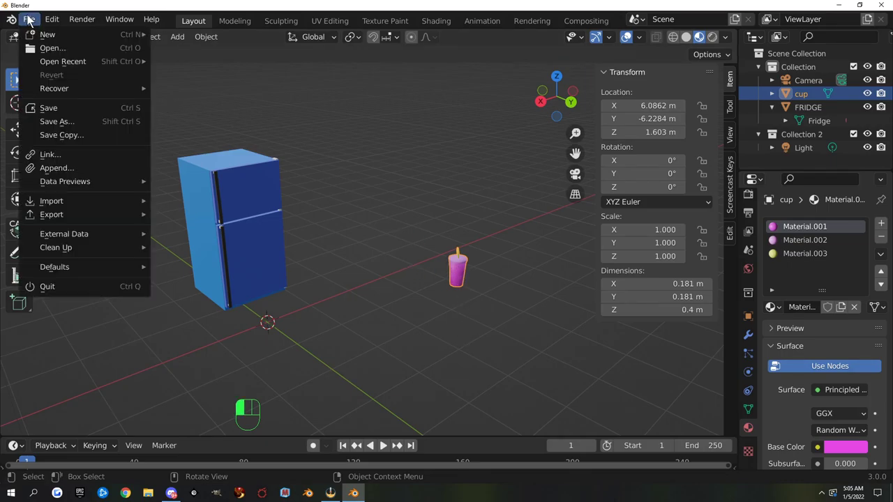
pyautogui.moveTo(77, 217)
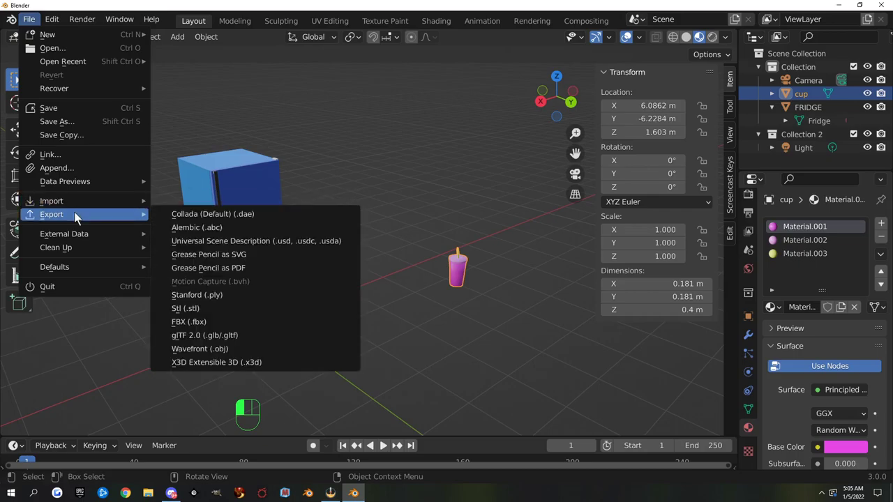
pyautogui.click(217, 212)
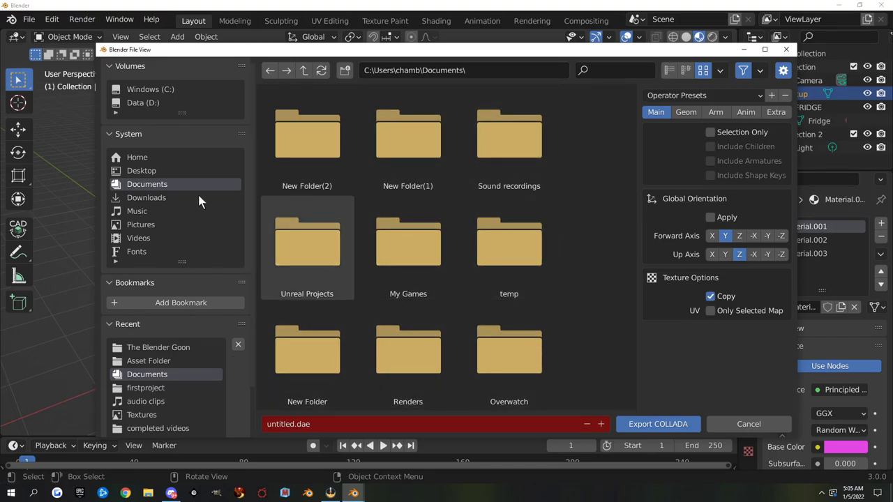
pyautogui.click(143, 173)
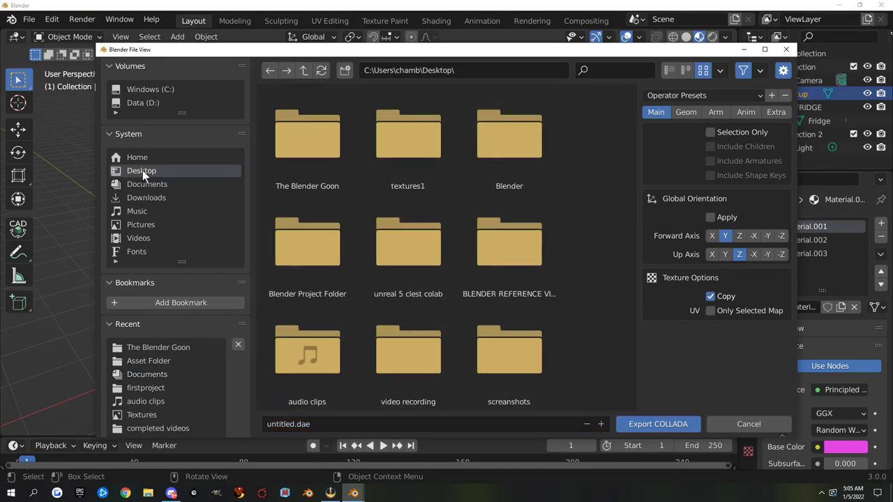
pyautogui.click(523, 140)
pyautogui.doubleClick(525, 143)
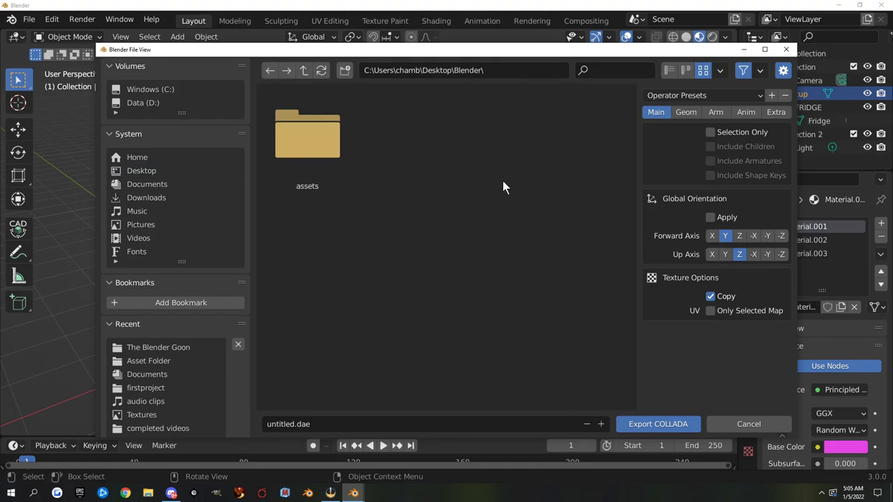
# Step: Load the sl+open sim static export preset and export the selected cup as cup.dae
pyautogui.click(696, 95)
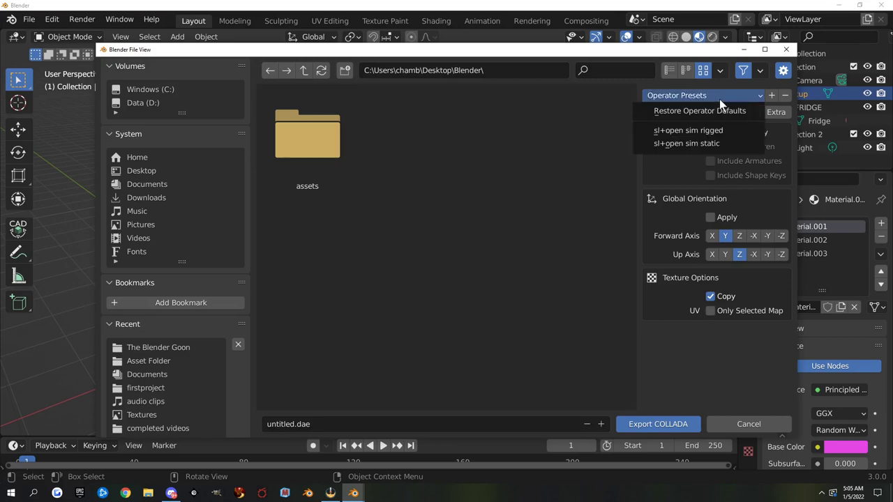
pyautogui.click(707, 145)
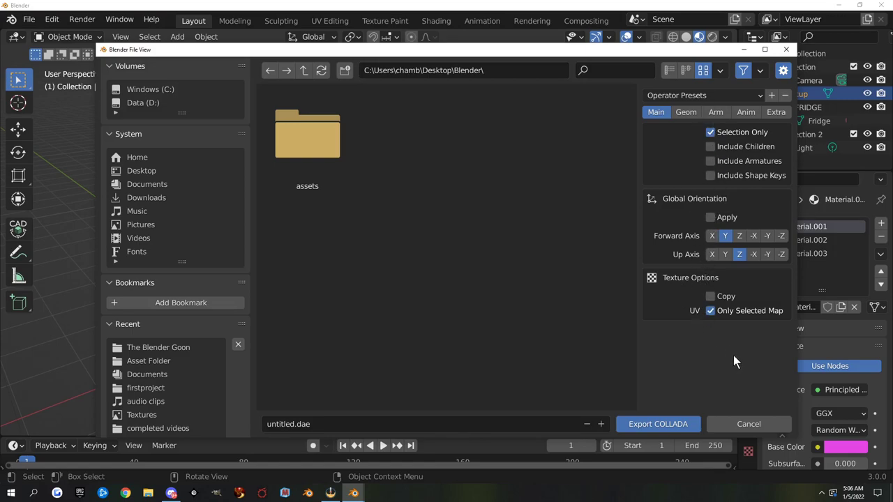
pyautogui.click(318, 423)
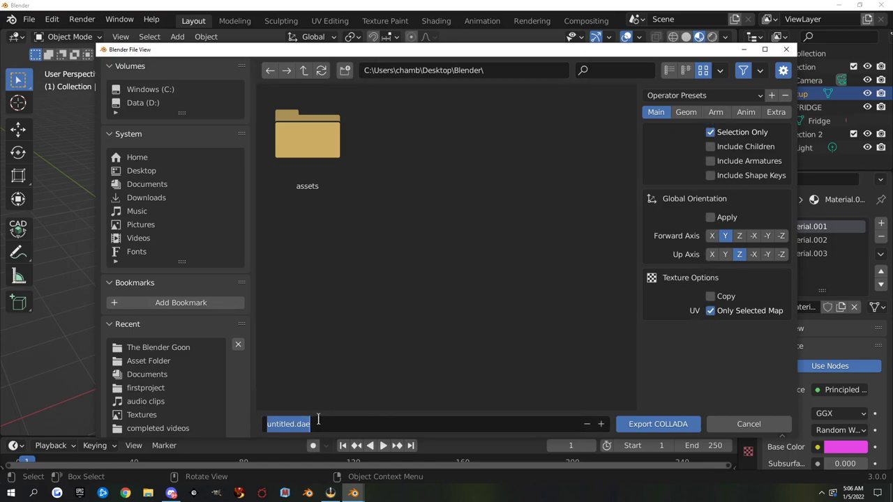
pyautogui.write('cup')
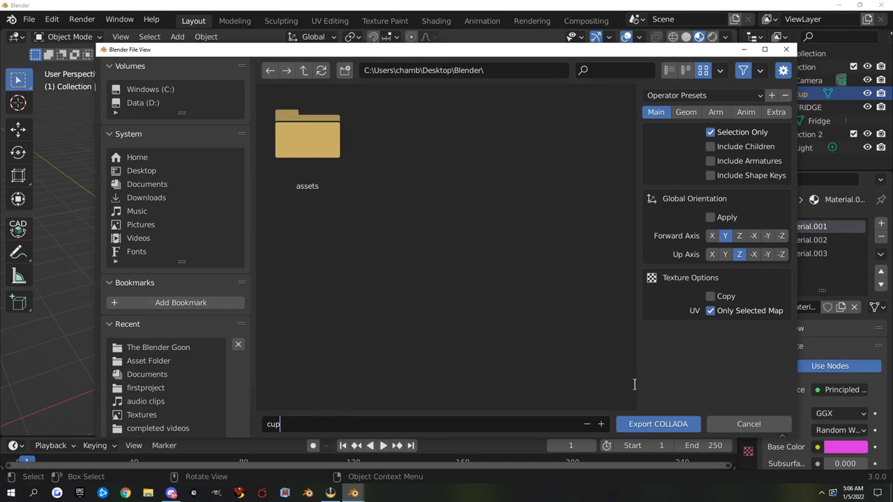
pyautogui.click(671, 426)
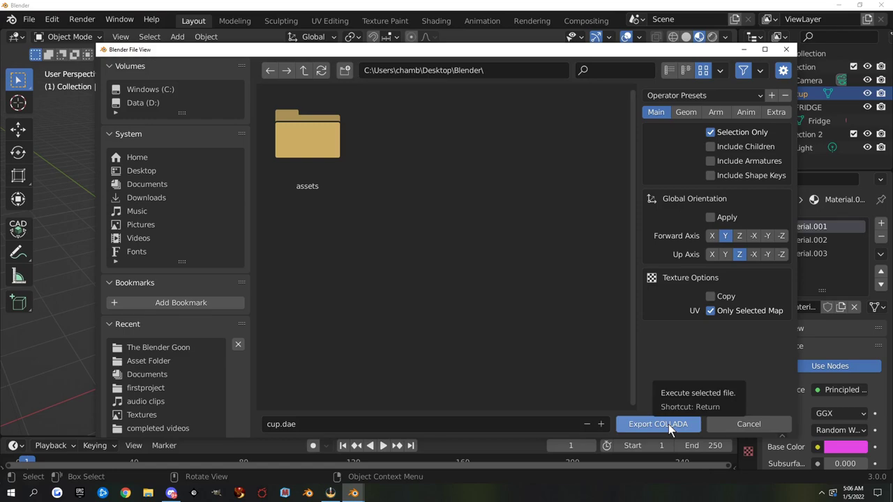
pyautogui.click(668, 424)
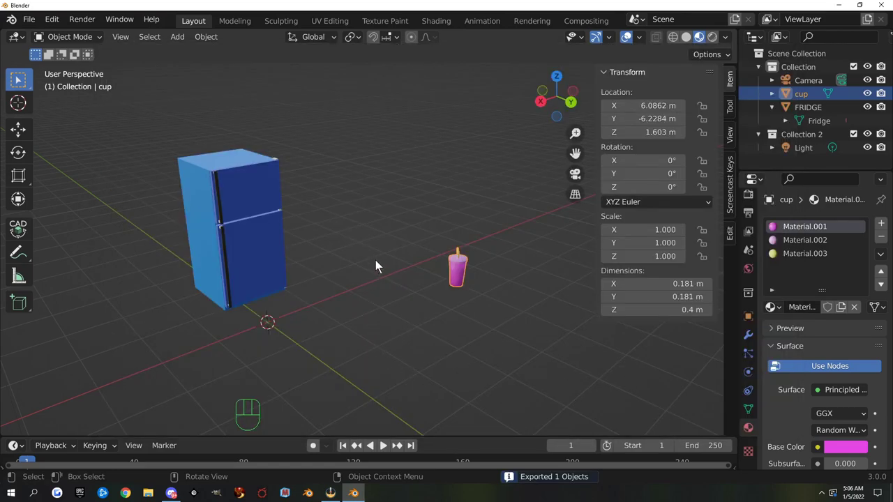
# Step: Switch to File Explorer, create a folder named cup in the desktop's Blender folder, and move cup.dae into it
pyautogui.click(827, 5)
pyautogui.doubleClick(228, 180)
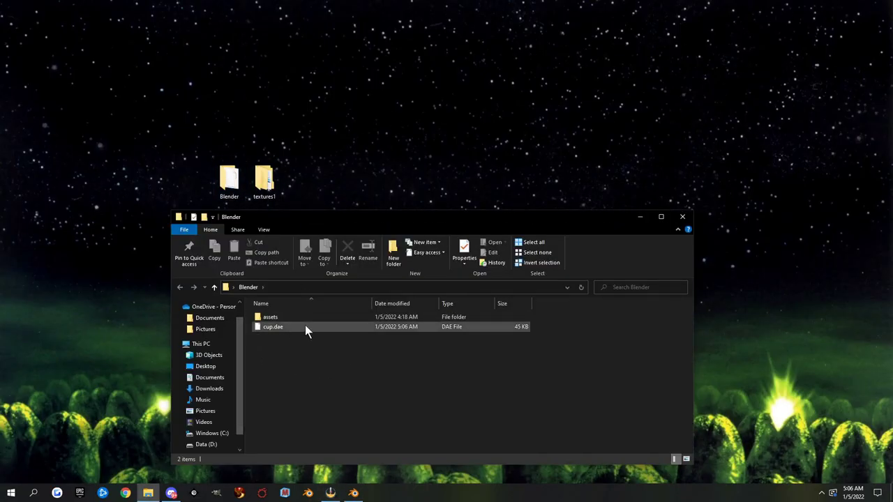
pyautogui.click(394, 250)
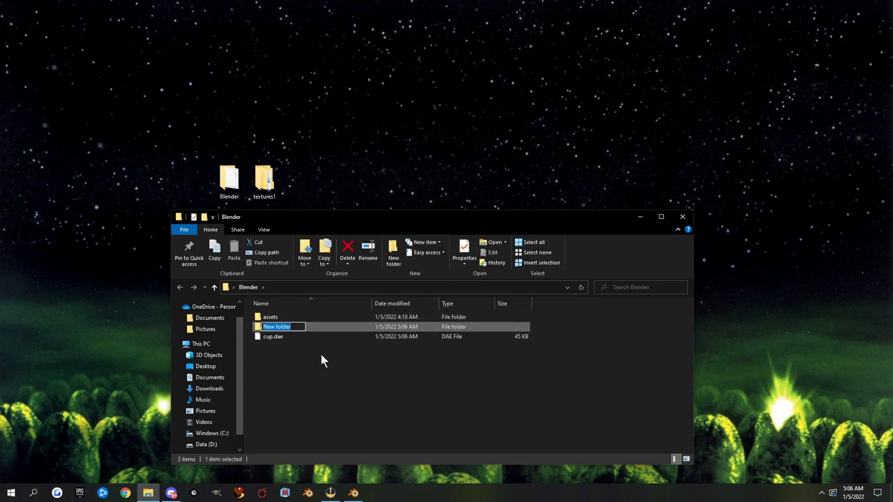
pyautogui.write('cu')
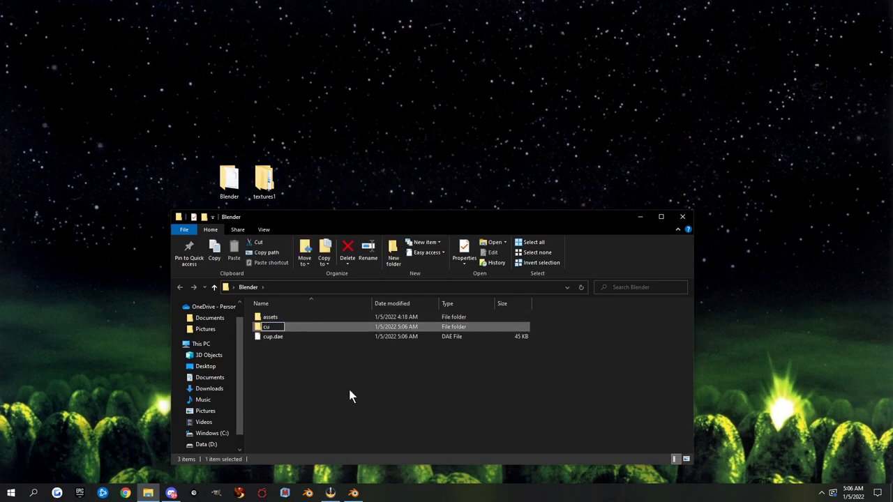
pyautogui.write('p')
pyautogui.press('Return')
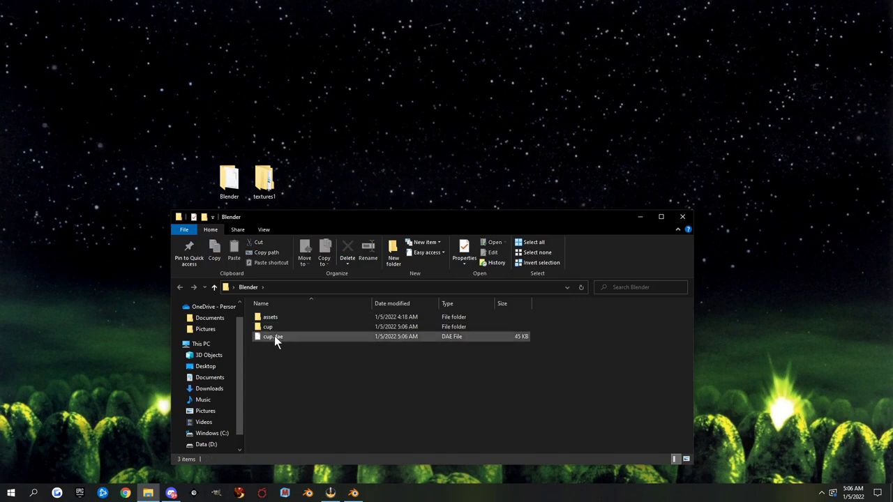
pyautogui.moveTo(266, 335); pyautogui.dragTo(273, 327)
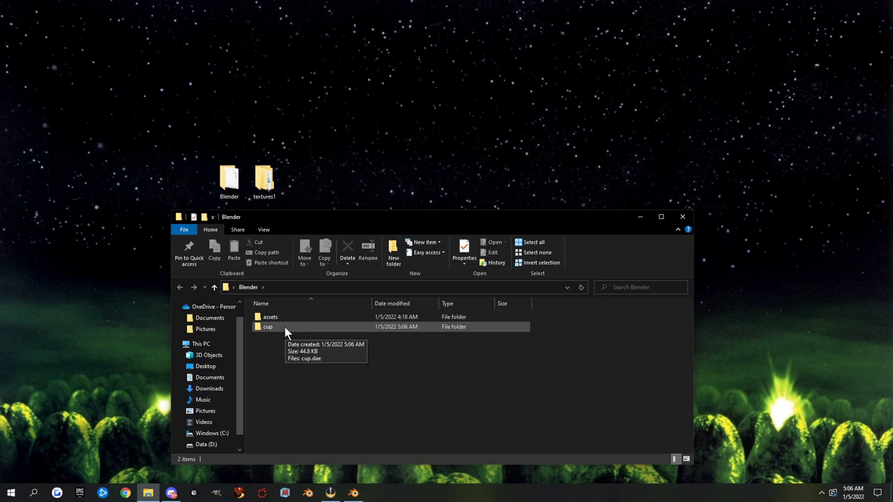
# Step: Switch back to Blender and start saving the project as a new file in the Desktop's Blender folder
pyautogui.click(354, 493)
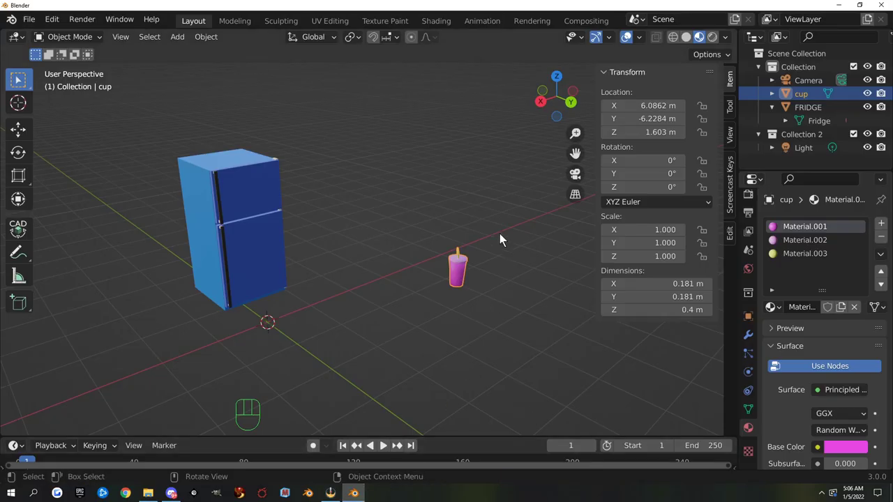
pyautogui.click(31, 20)
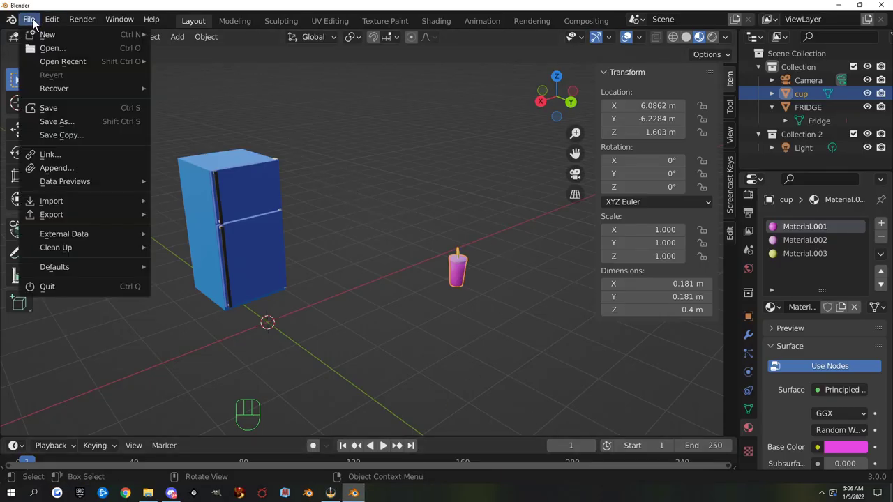
pyautogui.click(55, 122)
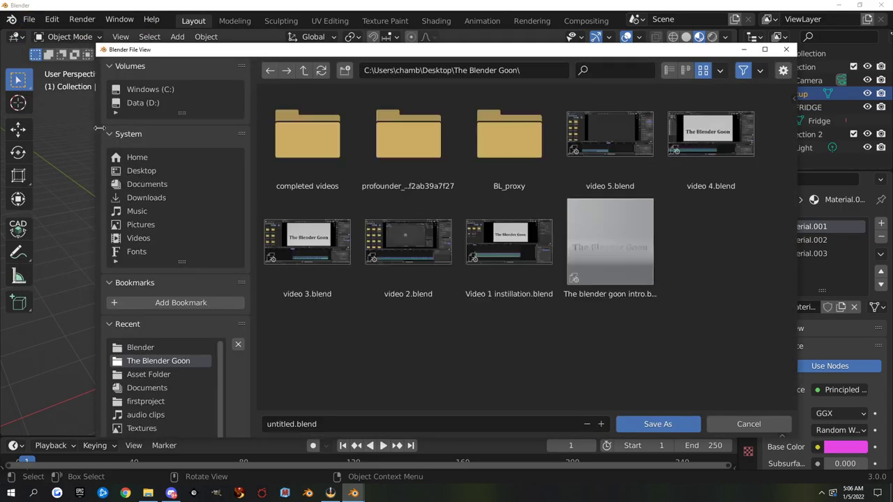
pyautogui.click(157, 172)
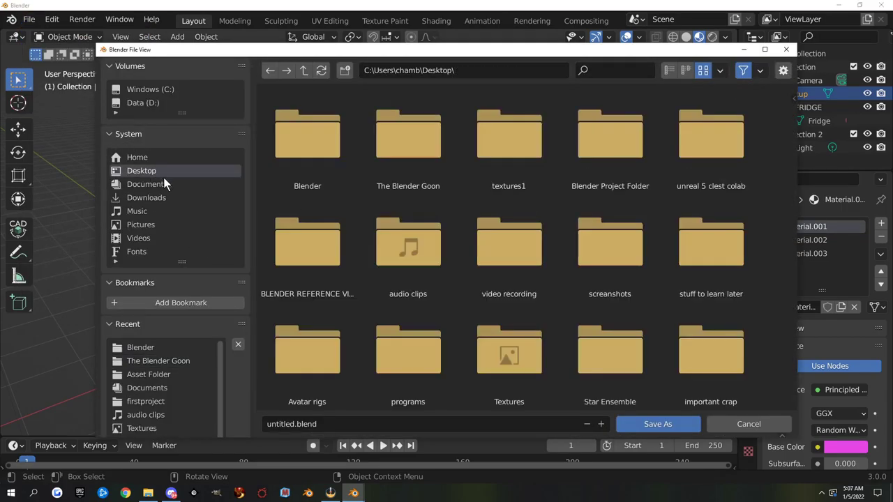
pyautogui.doubleClick(322, 132)
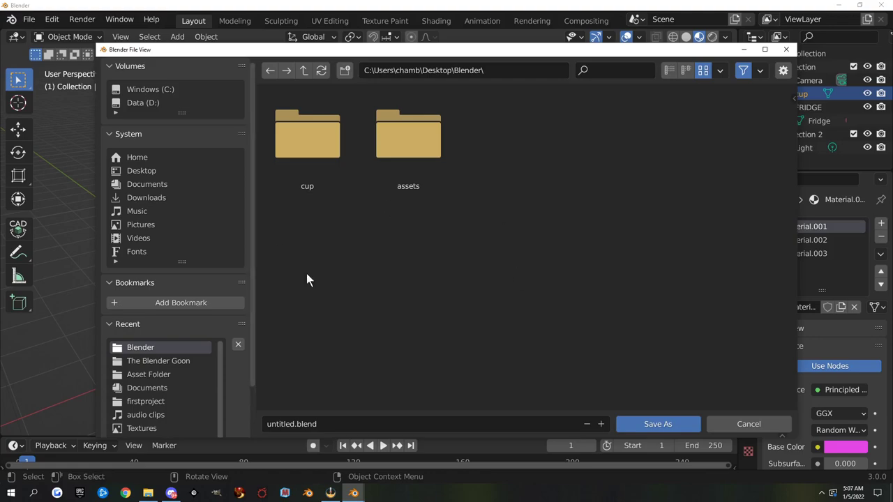
# Step: Name the project file cup and fridge and save it
pyautogui.click(359, 423)
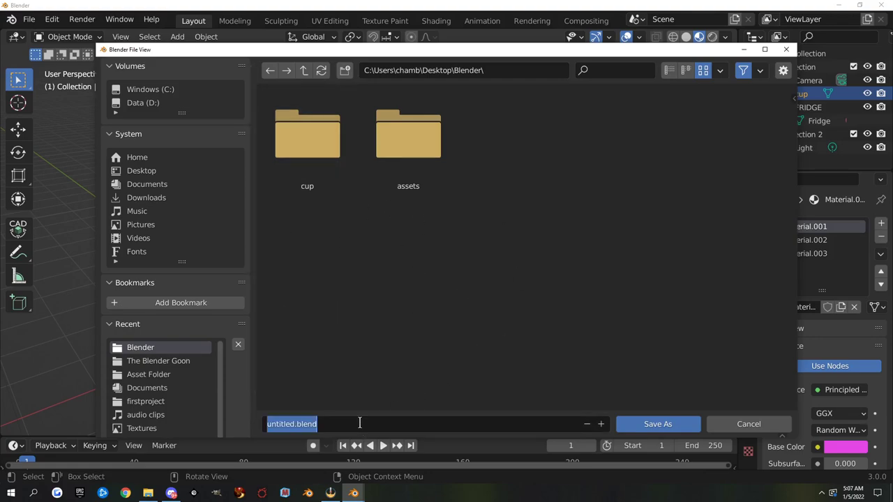
pyautogui.press('BackSpace')
pyautogui.write('cup an')
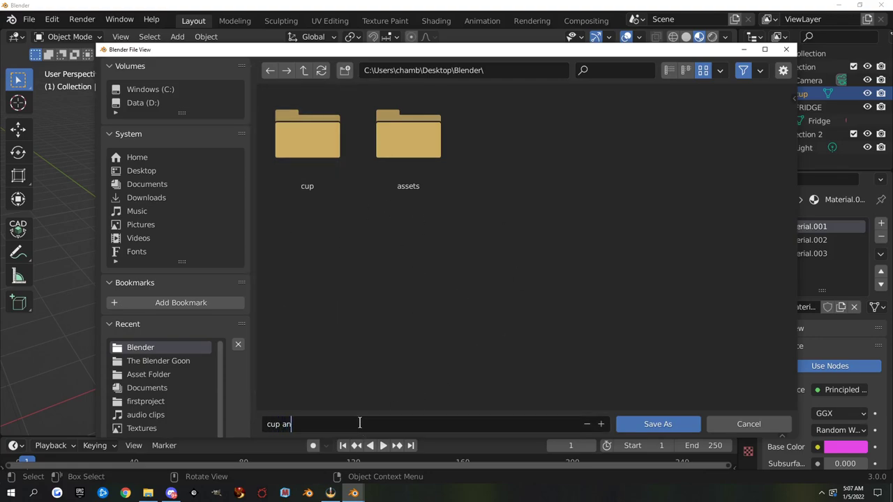
pyautogui.write('d fridge')
pyautogui.click(662, 424)
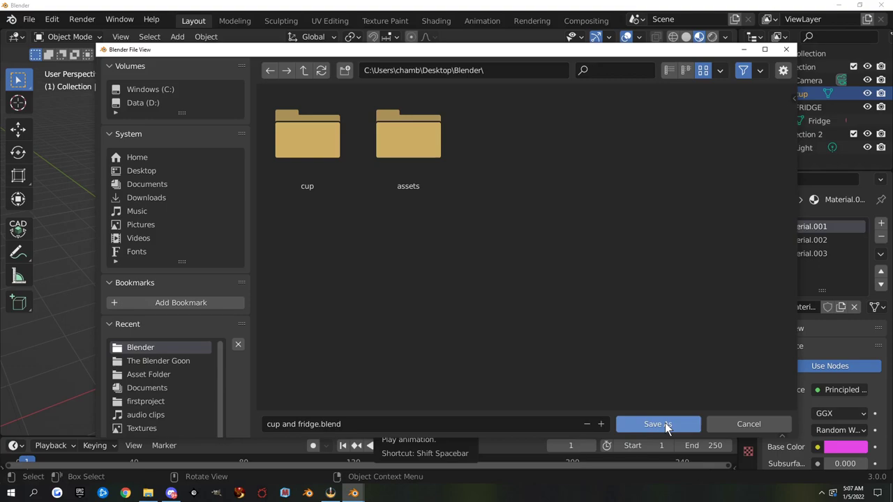
pyautogui.click(665, 423)
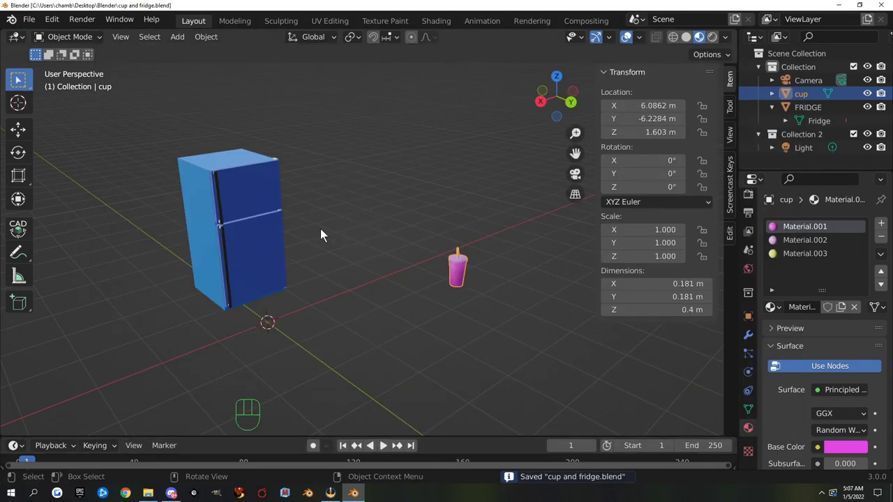
# Step: Switch to File Explorer, check the contents of the Blender folder and its cup subfolder, and close the window
pyautogui.click(840, 6)
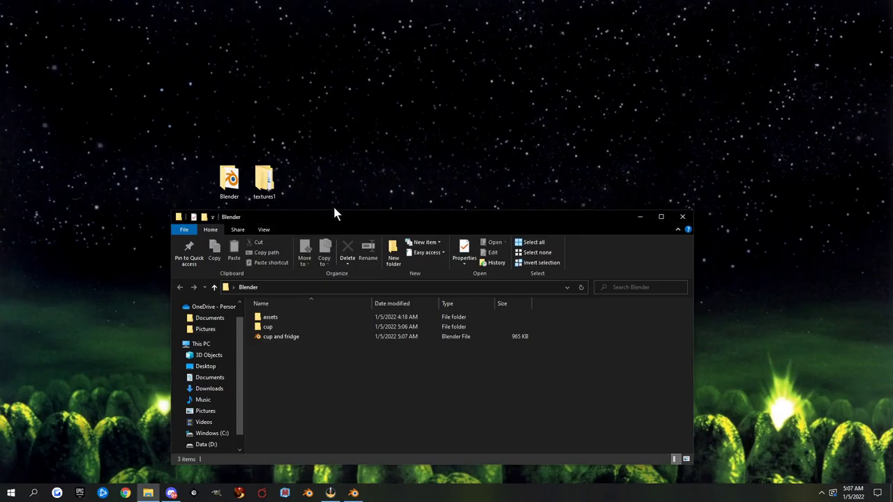
pyautogui.click(269, 326)
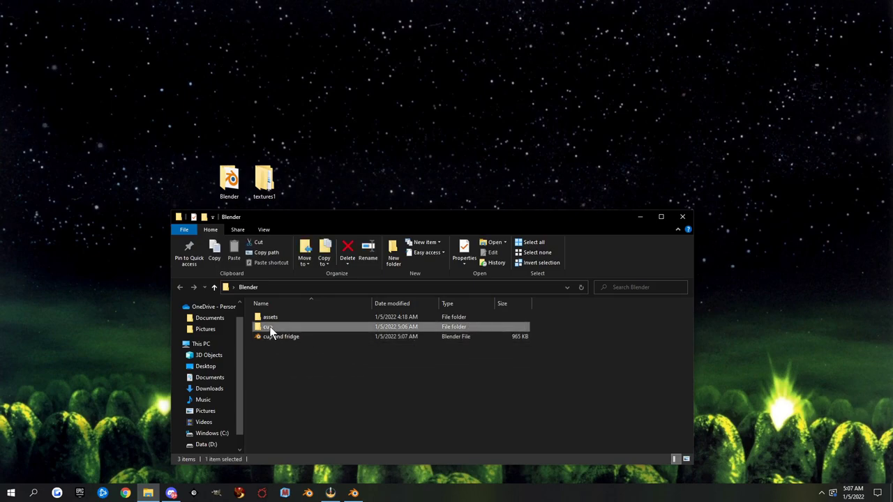
pyautogui.doubleClick(269, 328)
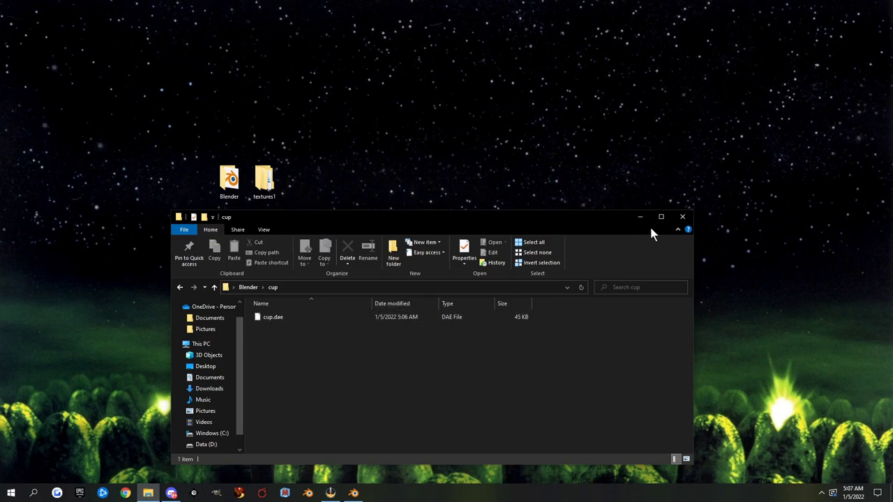
pyautogui.click(684, 219)
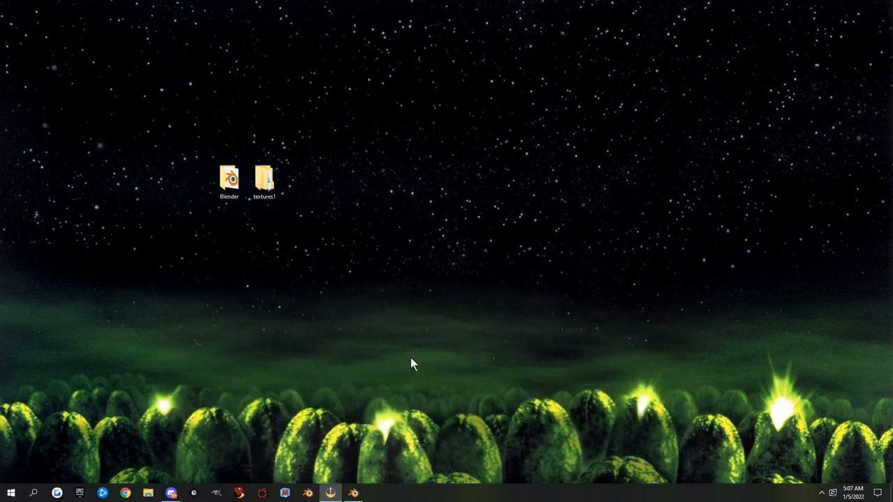
# Step: Switch back to Blender, select the fridge and start a Collada (.dae) export of it
pyautogui.click(353, 493)
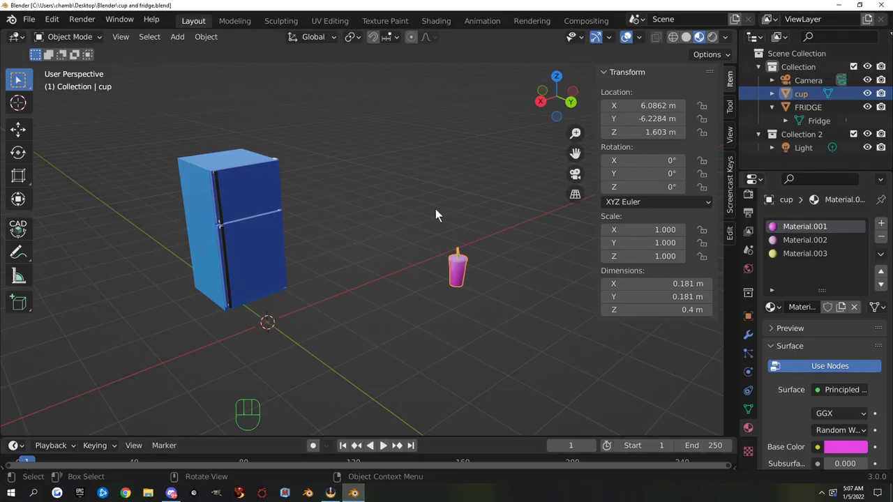
pyautogui.click(275, 214)
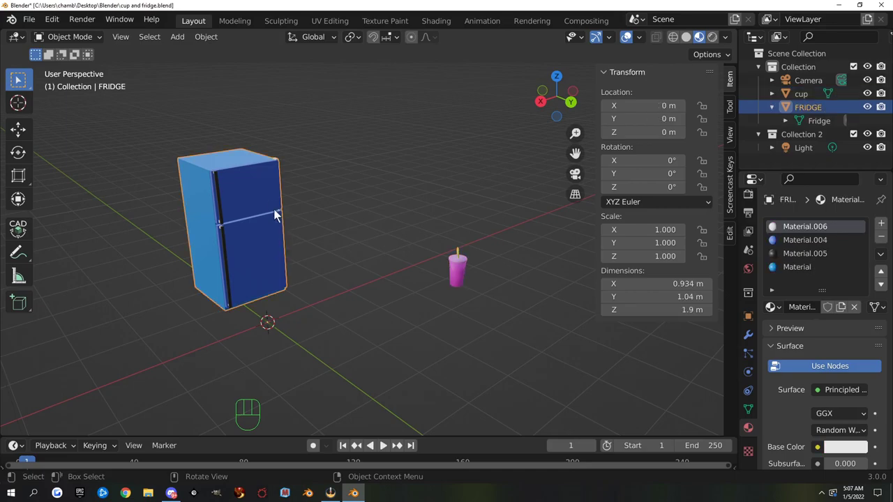
pyautogui.click(37, 19)
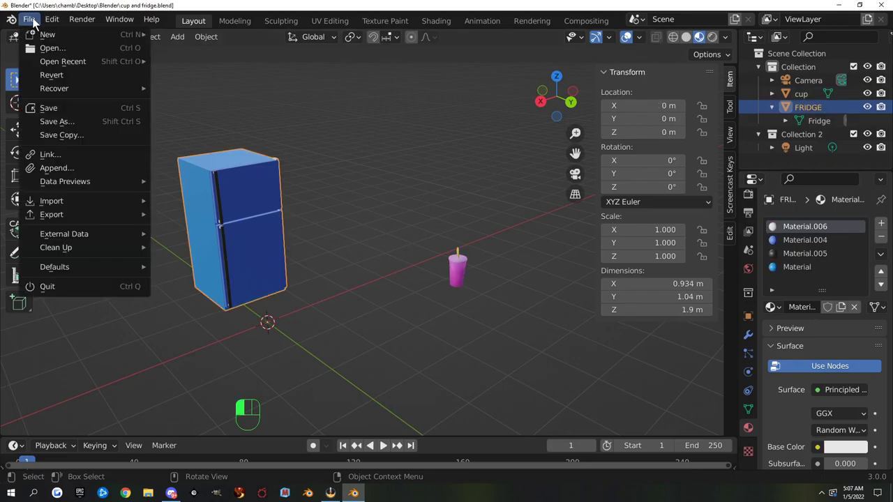
pyautogui.moveTo(73, 217)
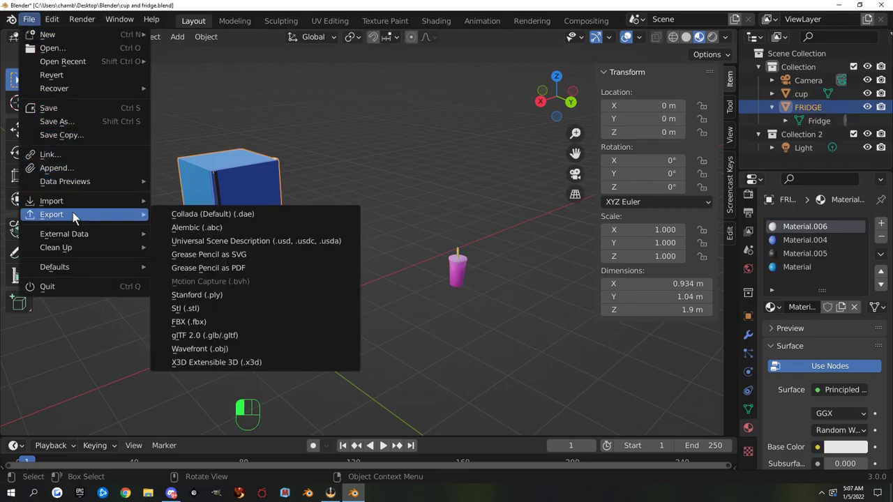
pyautogui.click(212, 213)
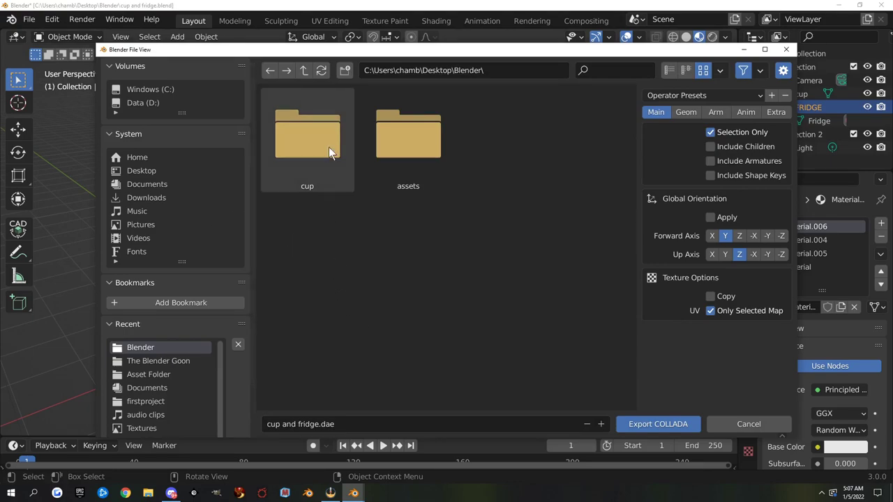
# Step: Create a folder named fridge inside the Blender folder and open it as the export destination
pyautogui.click(344, 70)
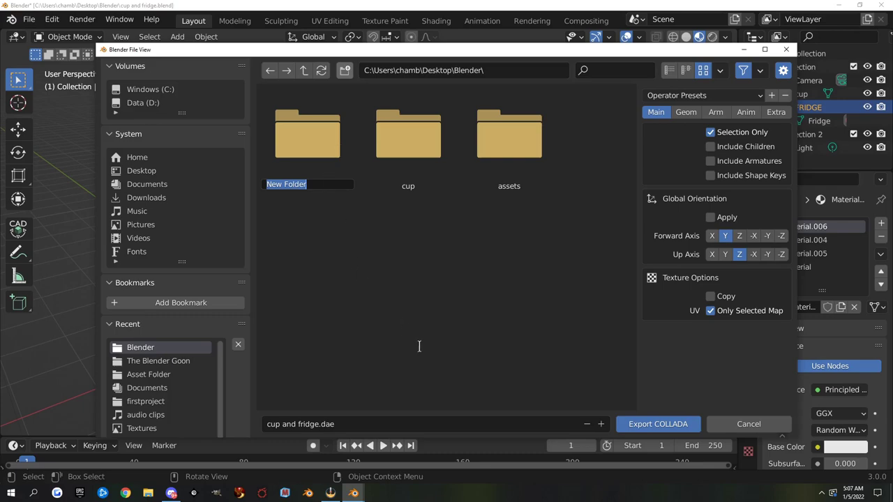
pyautogui.write('fridge')
pyautogui.press('Return')
pyautogui.doubleClick(317, 171)
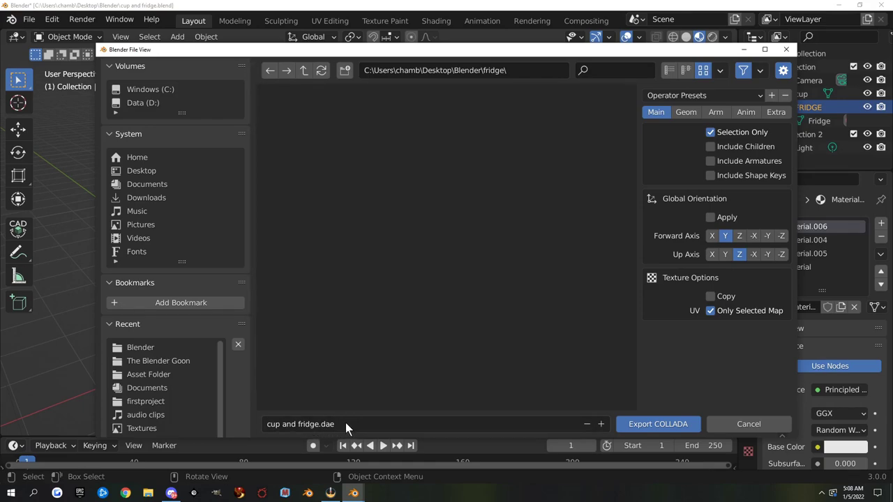
# Step: Name the export fridge.dae, load the sl+open sim static preset, turn off texture copying, and export the selected fridge
pyautogui.click(297, 423)
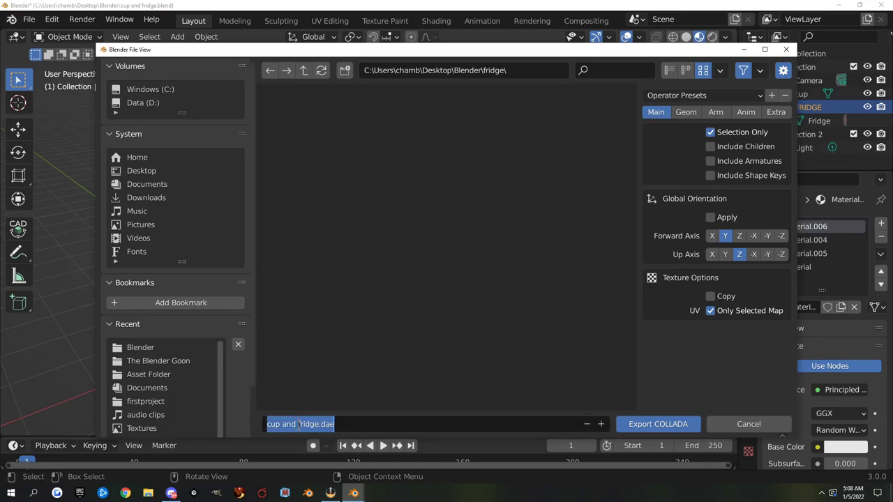
pyautogui.moveTo(298, 424); pyautogui.dragTo(212, 427)
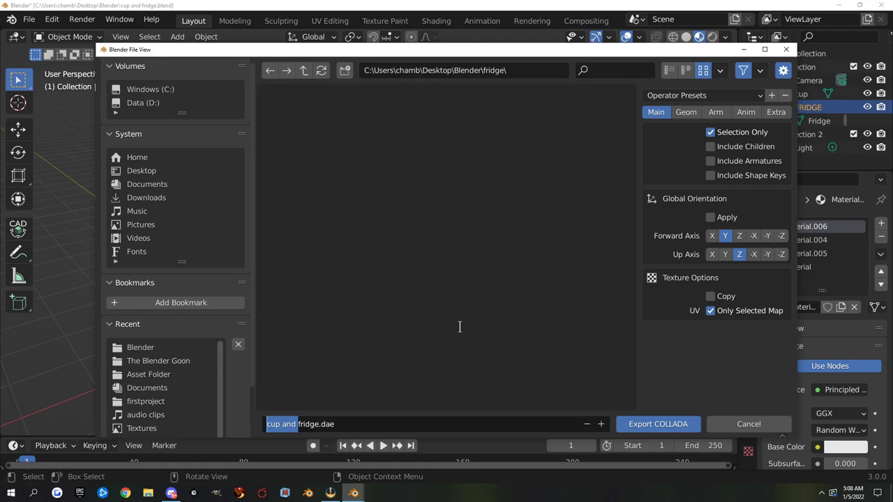
pyautogui.press('BackSpace')
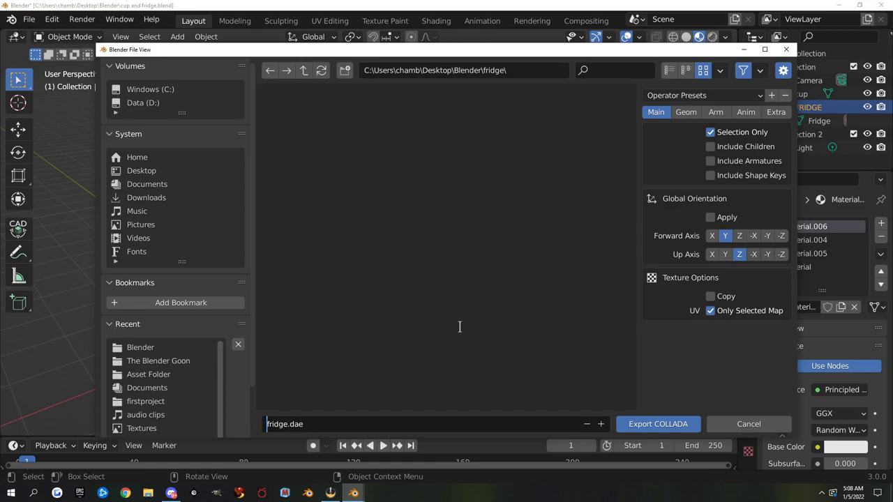
pyautogui.click(736, 97)
pyautogui.click(719, 140)
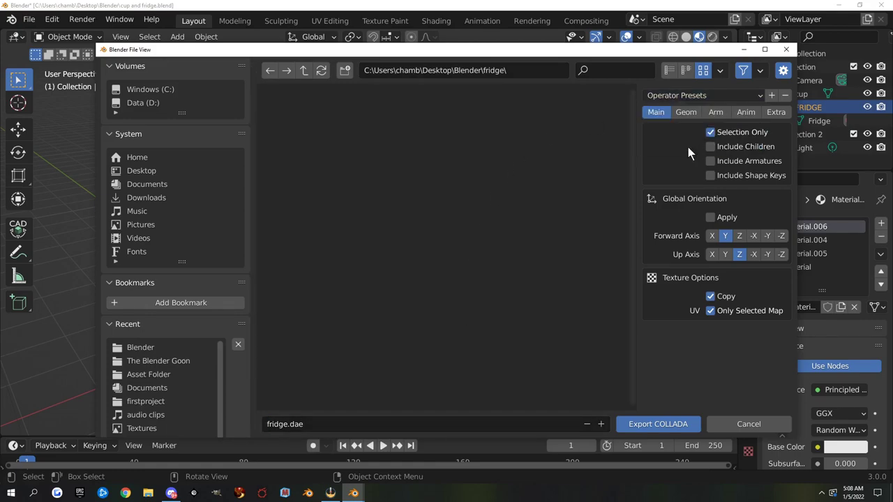
pyautogui.click(710, 295)
pyautogui.click(659, 424)
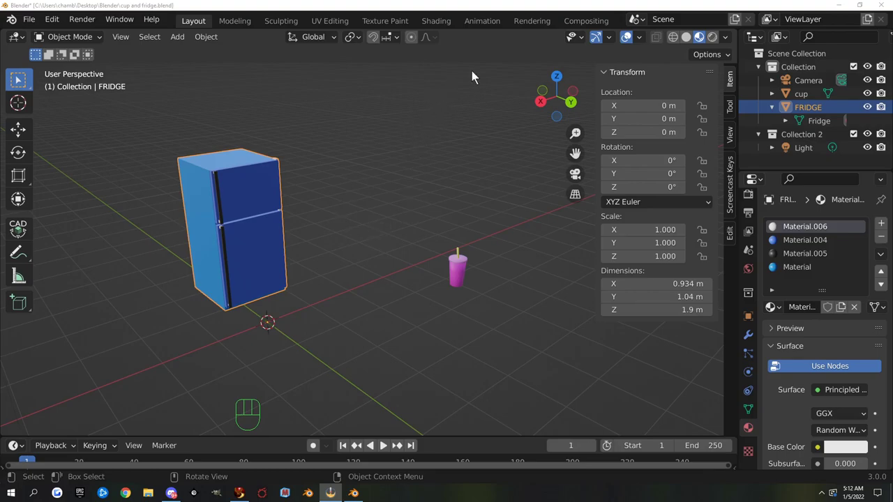
# Step: Minimize Blender, switch to the Firestorm viewer and start a mesh model upload
pyautogui.click(841, 6)
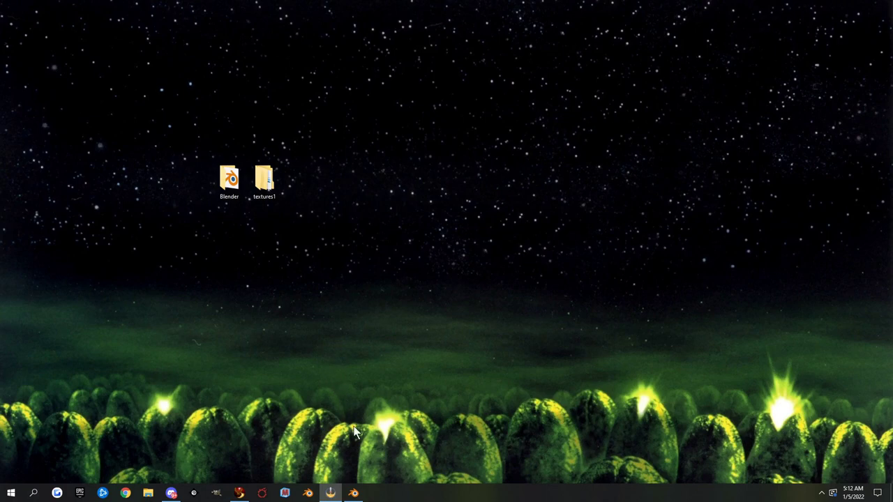
pyautogui.click(240, 493)
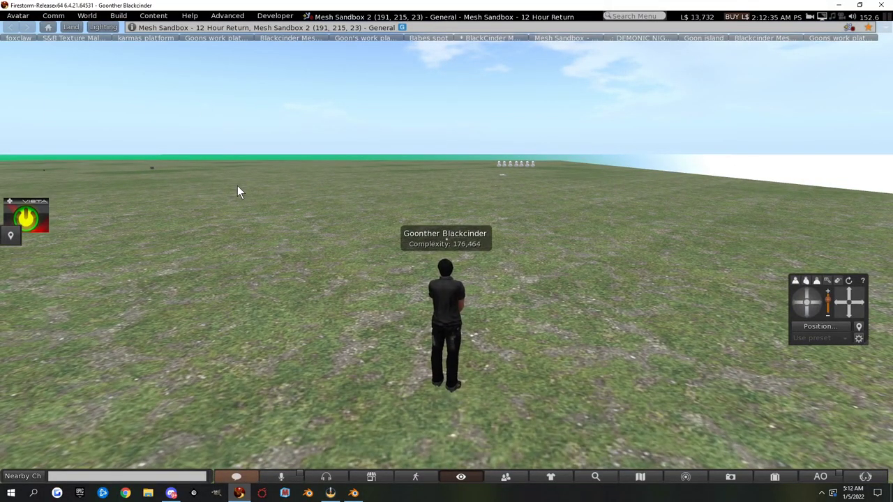
pyautogui.click(119, 16)
pyautogui.moveTo(134, 175)
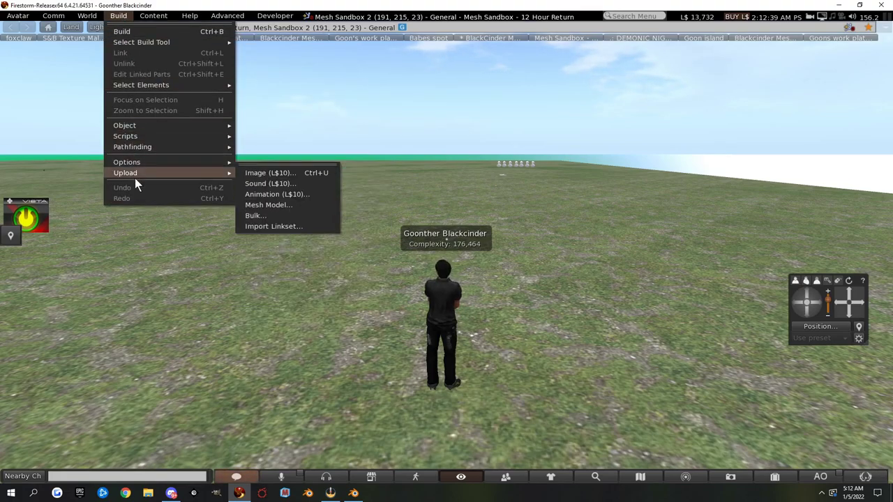
pyautogui.click(280, 204)
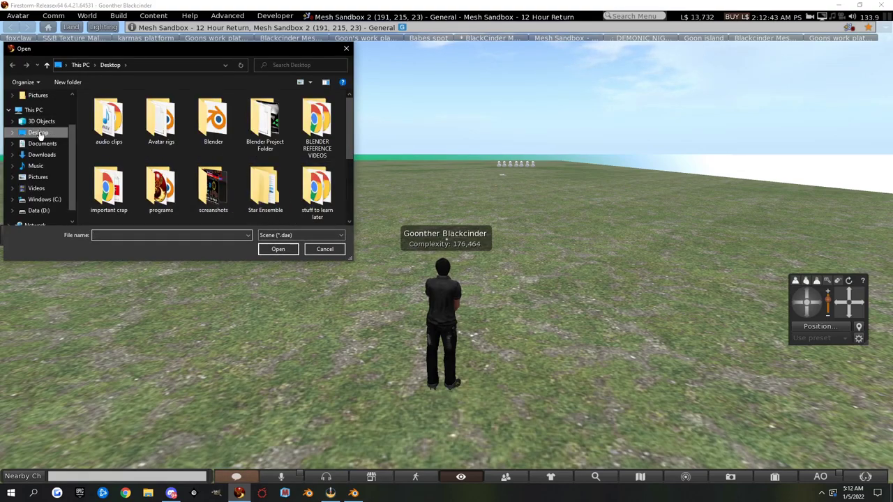
# Step: Load cup.dae from the cup folder in the Desktop's Blender folder as the model to upload
pyautogui.click(39, 133)
pyautogui.doubleClick(227, 123)
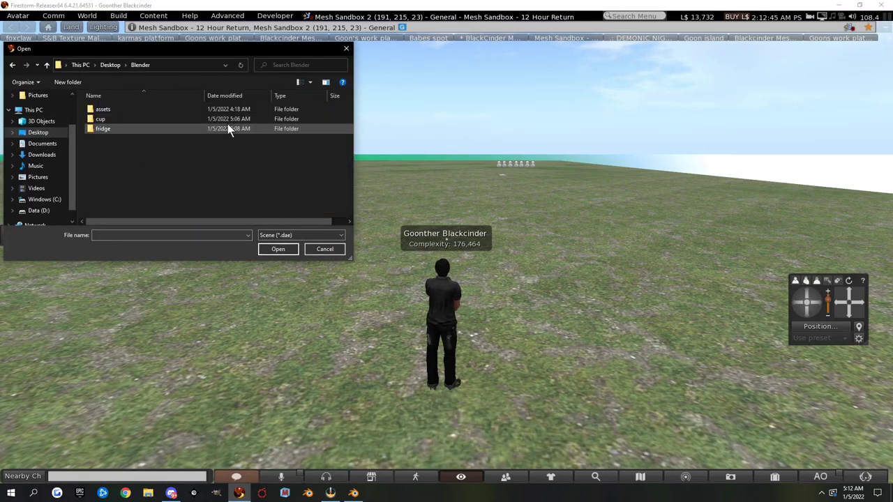
pyautogui.doubleClick(101, 120)
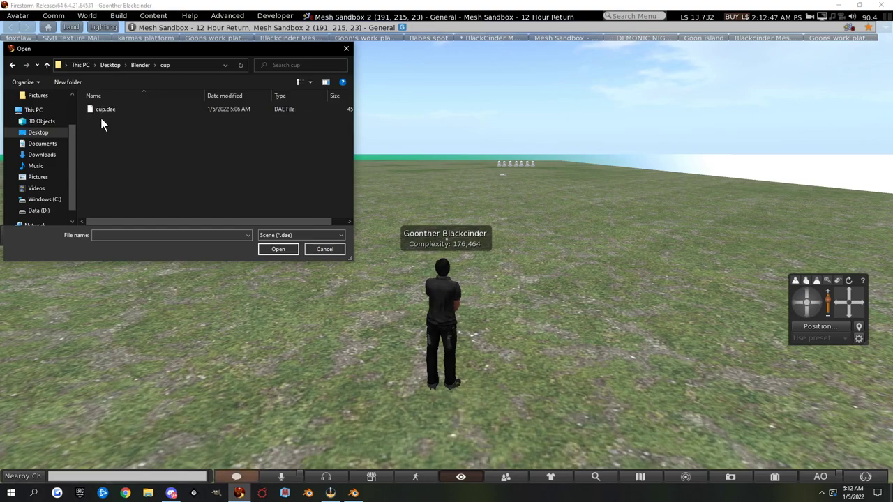
pyautogui.doubleClick(106, 110)
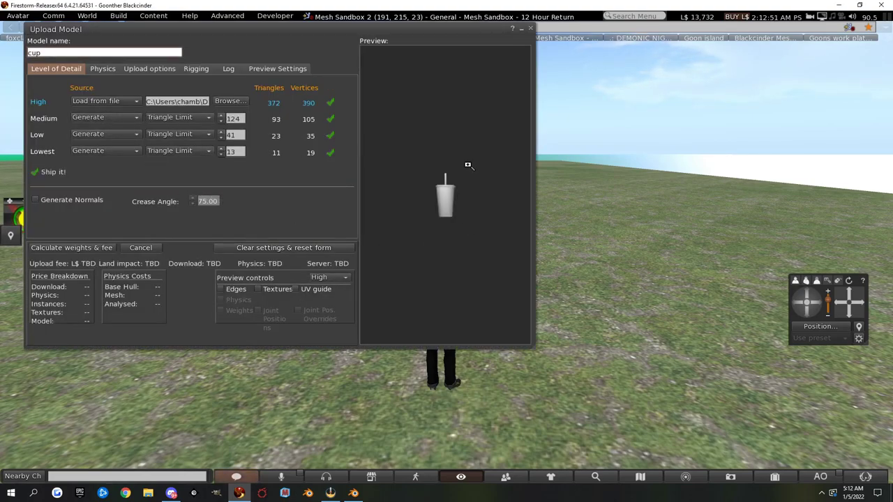
# Step: Examine the cup's shape up close in the upload preview from several distances and angles
pyautogui.scroll(3, 474, 224)
pyautogui.scroll(2, 473, 224)
pyautogui.scroll(-2, 474, 224)
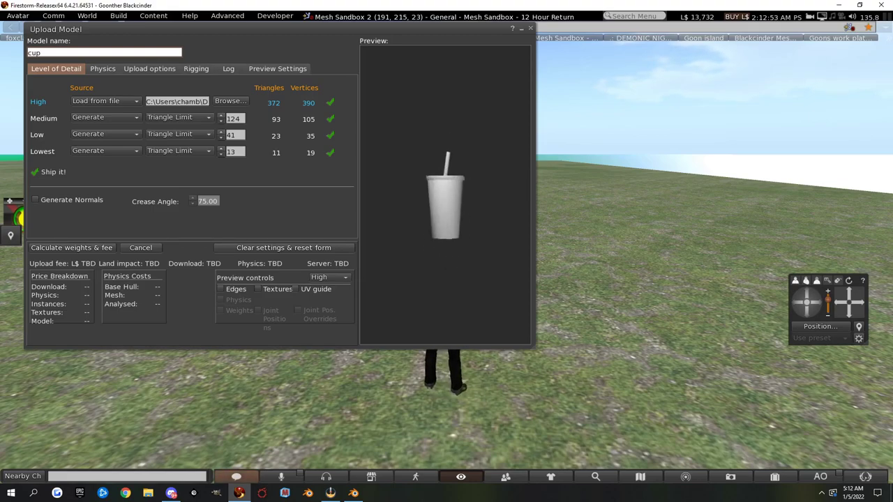
pyautogui.scroll(4, 473, 224)
pyautogui.moveTo(442, 164)
pyautogui.mouseDown()
pyautogui.moveTo(429, 164)
pyautogui.moveTo(443, 164)
pyautogui.mouseUp()
pyautogui.scroll(-2, 433, 189)
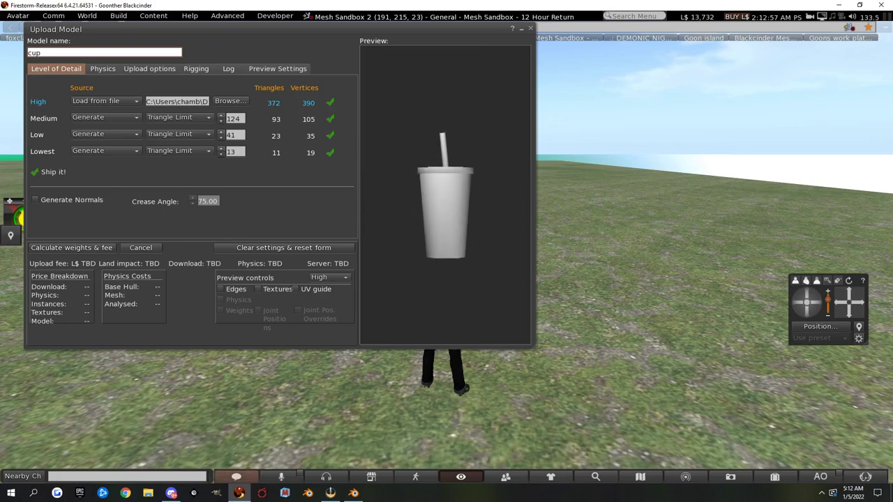
pyautogui.scroll(4, 432, 189)
pyautogui.moveTo(432, 189); pyautogui.dragTo(433, 95)
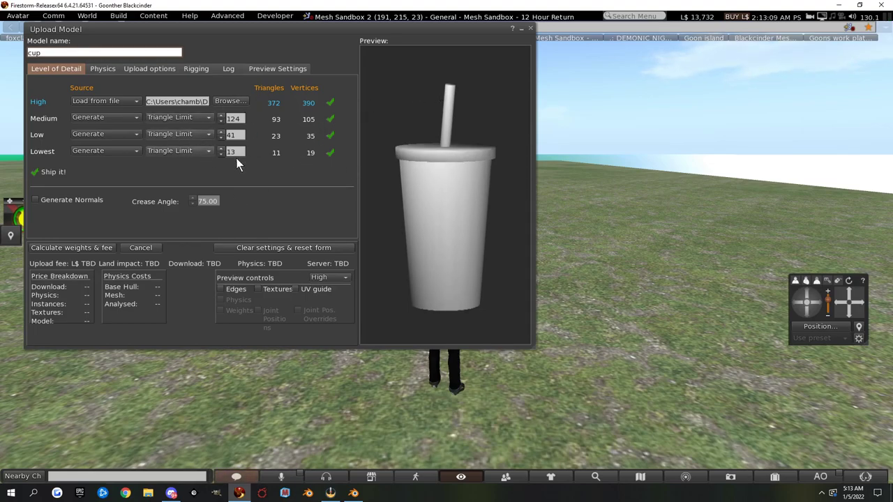
# Step: Use the Cube physics model for the cup upload and check its bounding shape in the preview
pyautogui.click(101, 68)
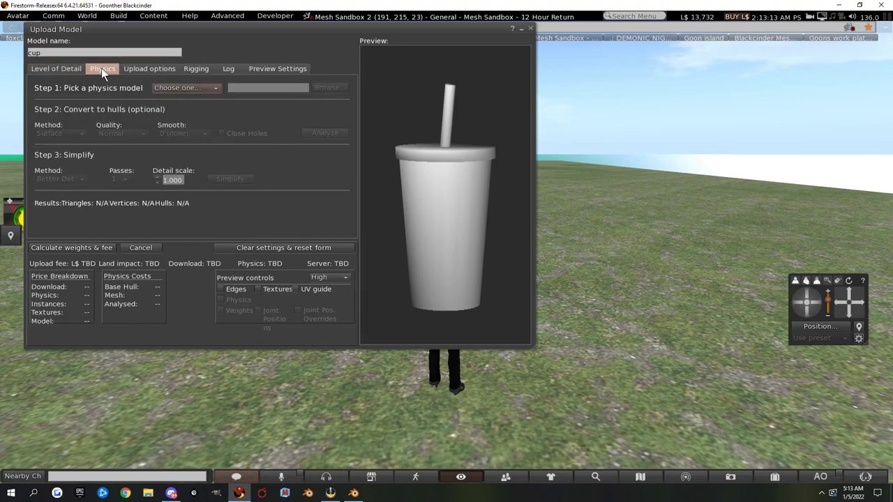
pyautogui.click(208, 89)
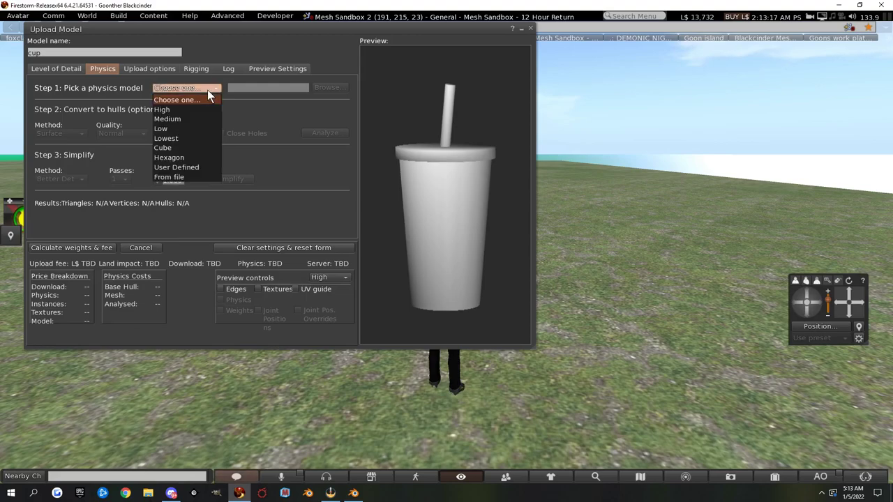
pyautogui.click(166, 148)
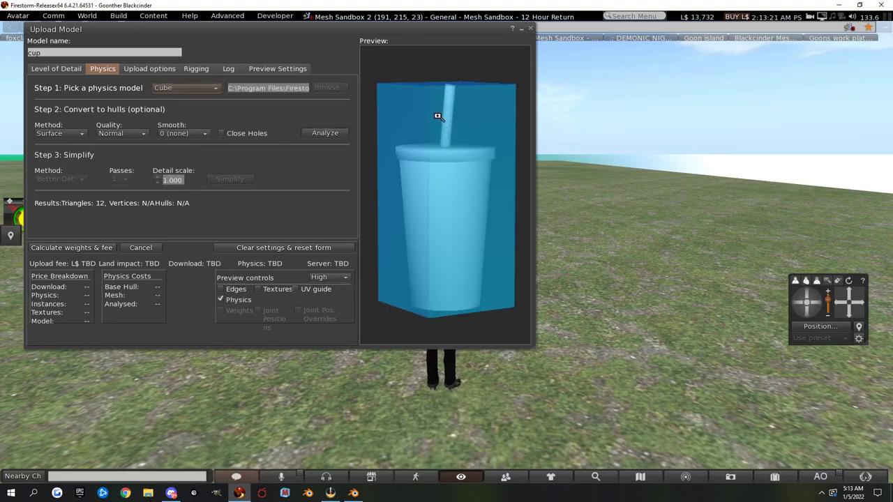
pyautogui.moveTo(439, 114)
pyautogui.mouseDown()
pyautogui.moveTo(425, 115)
pyautogui.moveTo(446, 117)
pyautogui.mouseUp()
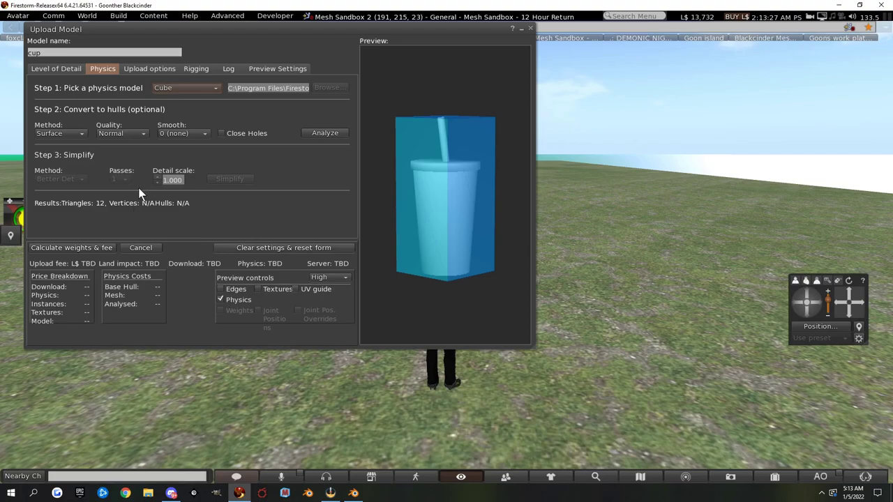
# Step: Calculate the cup's weights and fee with the generated levels of detail, and upload the model
pyautogui.click(62, 69)
pyautogui.click(49, 50)
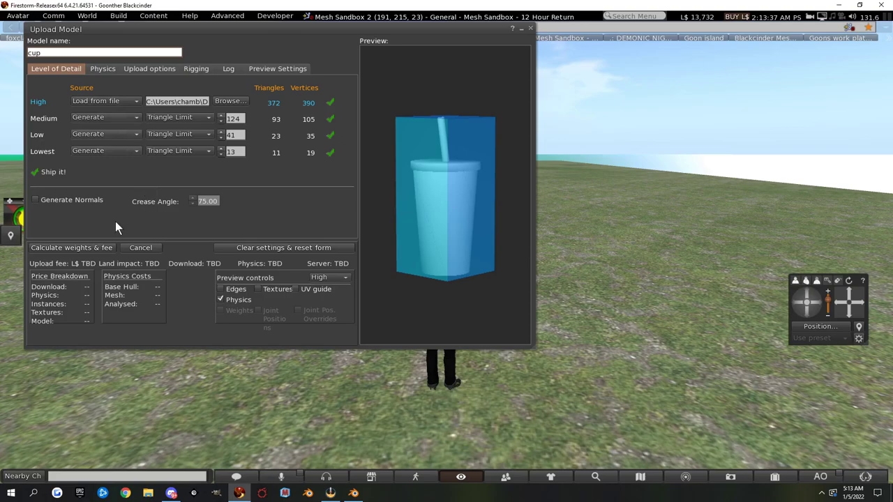
pyautogui.click(69, 246)
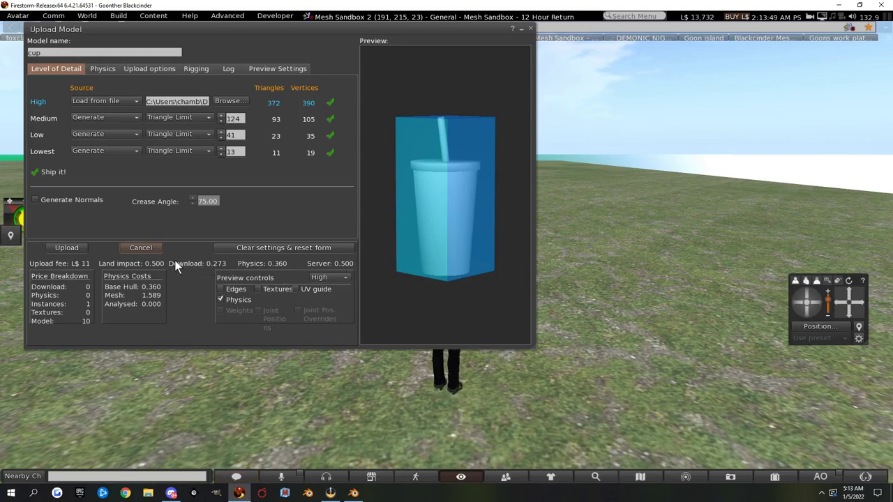
pyautogui.click(67, 246)
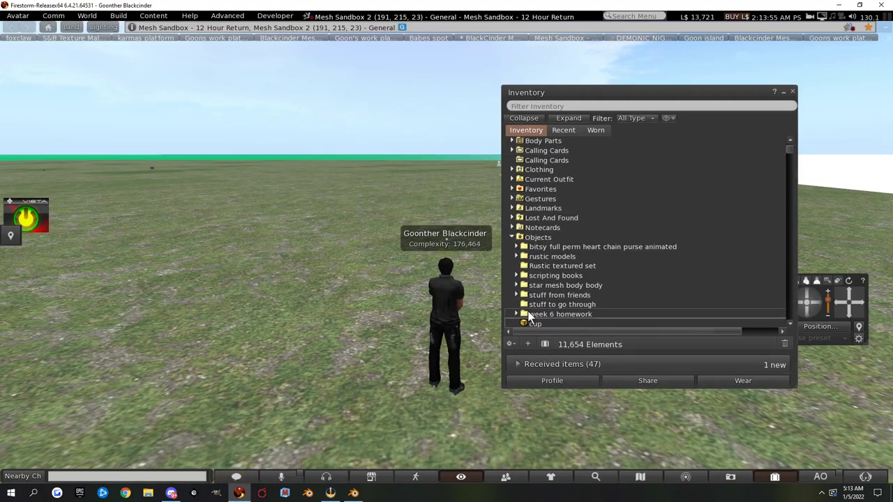
# Step: Place the uploaded cup from the inventory's Objects folder on the ground and view it up close
pyautogui.scroll(-1, 536, 321)
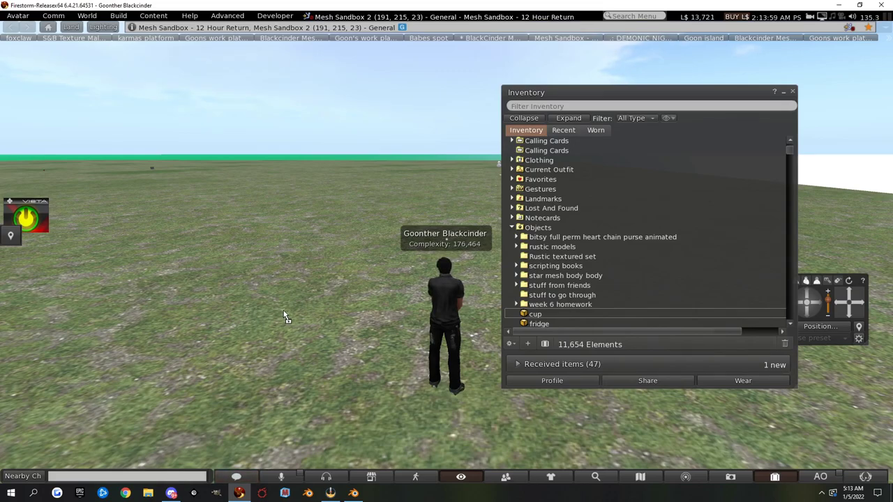
pyautogui.moveTo(286, 317); pyautogui.dragTo(289, 325)
pyautogui.keyDown('alt'); pyautogui.click(282, 301); pyautogui.keyUp('alt')
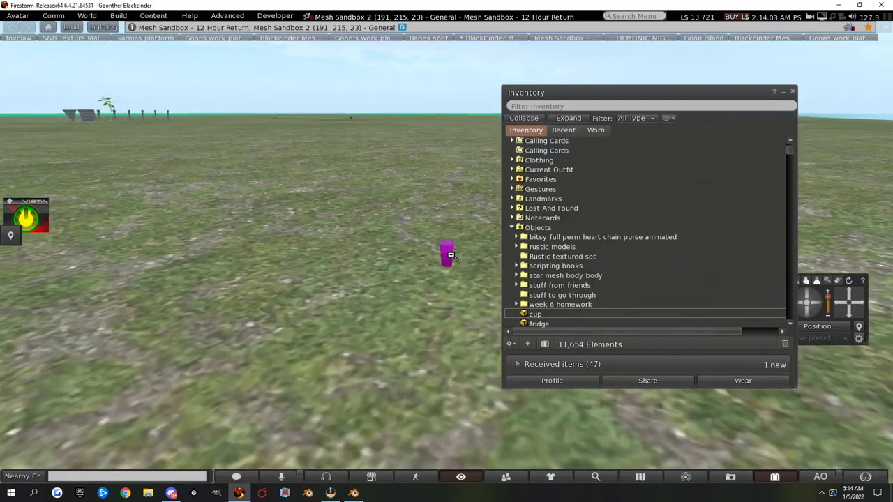
pyautogui.scroll(6, 451, 255)
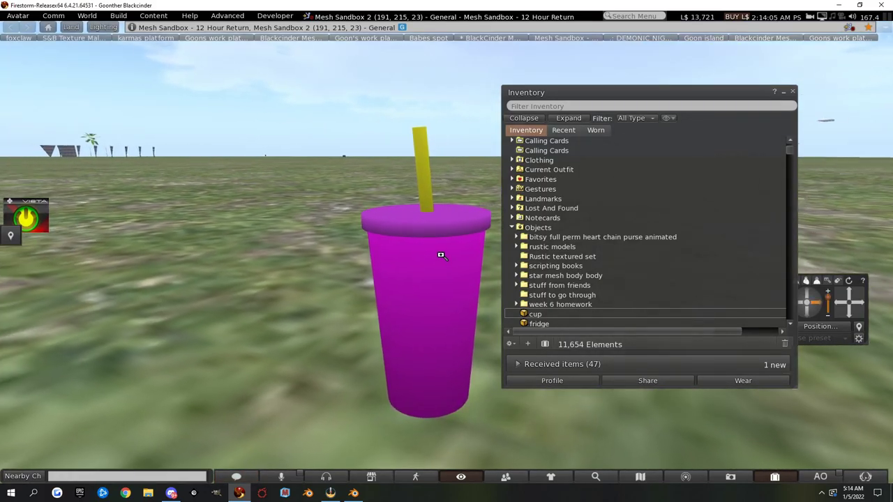
pyautogui.keyDown('alt'); pyautogui.moveTo(441, 251); pyautogui.dragTo(414, 263); pyautogui.keyUp('alt')
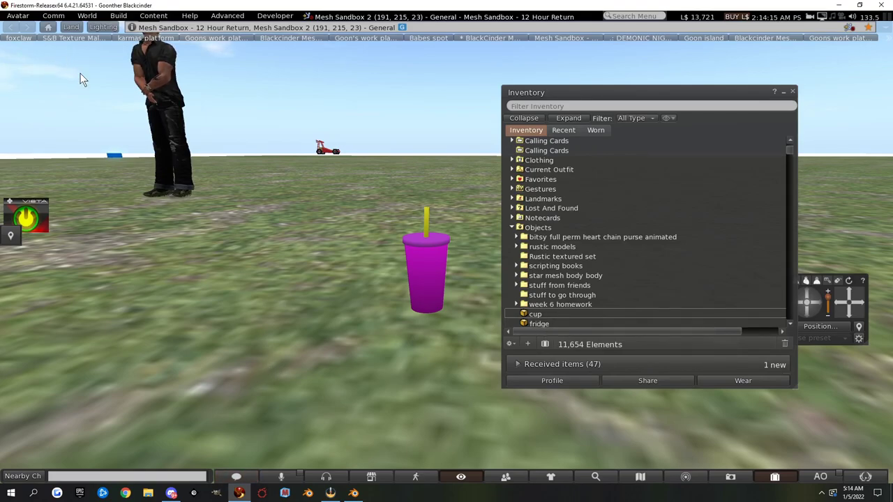
# Step: Start another mesh model upload and load fridge.dae from the Desktop's Blender/fridge folder
pyautogui.click(119, 16)
pyautogui.moveTo(120, 44)
pyautogui.moveTo(138, 173)
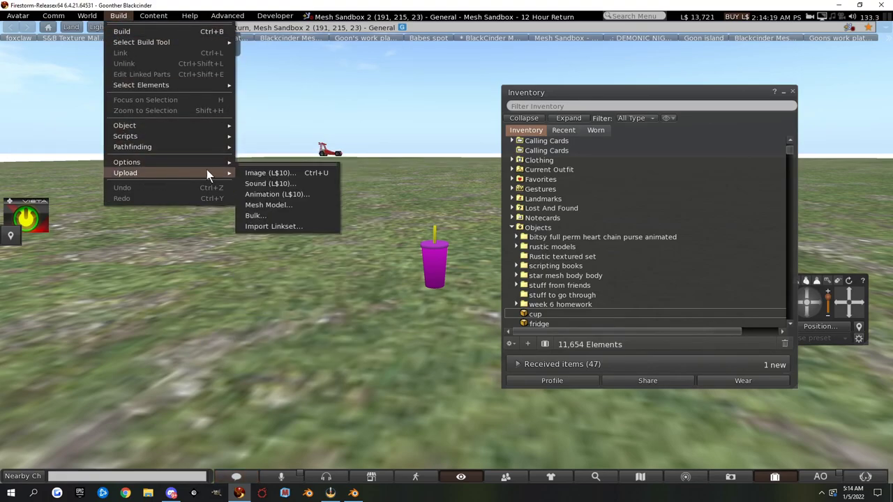
pyautogui.click(268, 205)
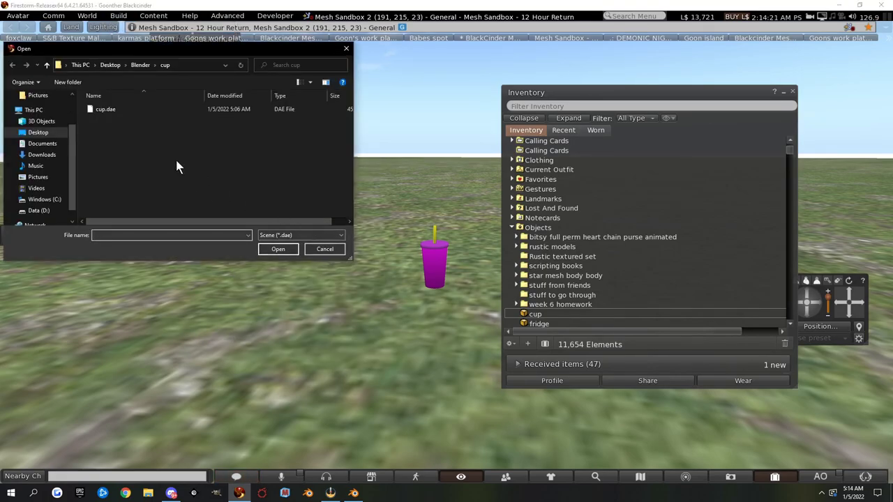
pyautogui.click(48, 64)
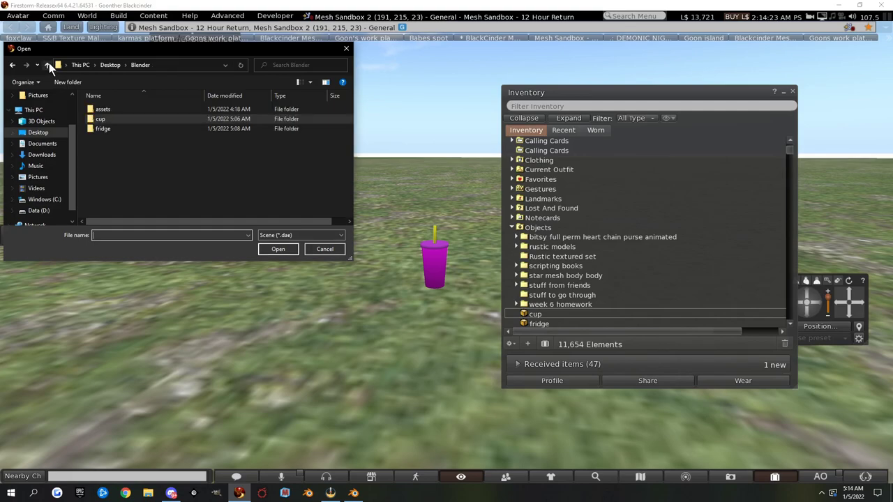
pyautogui.doubleClick(102, 129)
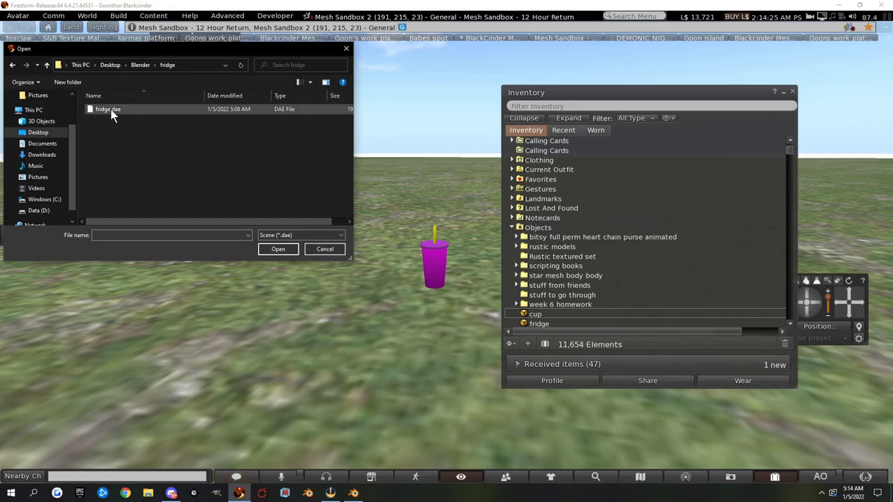
pyautogui.doubleClick(111, 108)
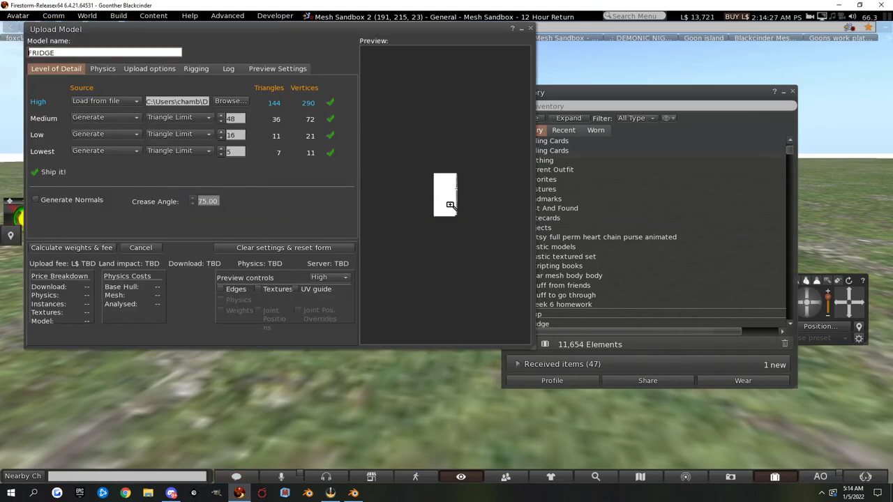
# Step: Check the fridge in the upload preview and use the Cube physics model for it
pyautogui.moveTo(447, 195); pyautogui.dragTo(426, 197)
pyautogui.click(102, 67)
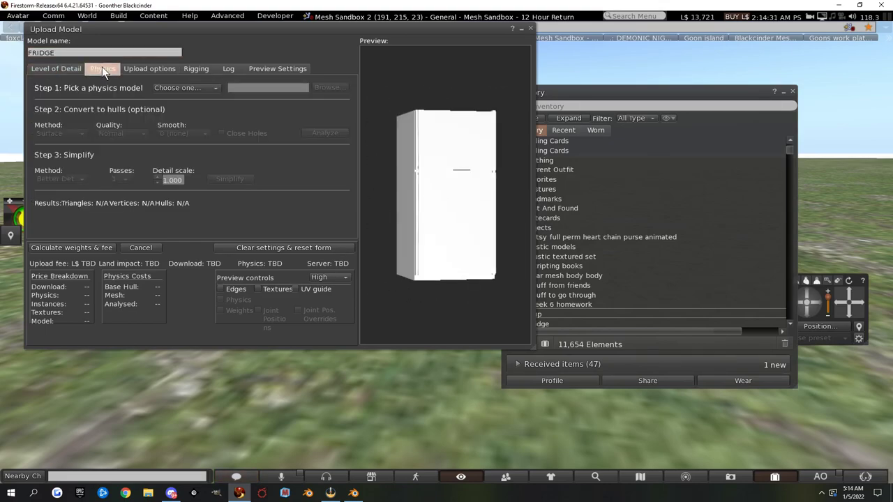
pyautogui.click(193, 88)
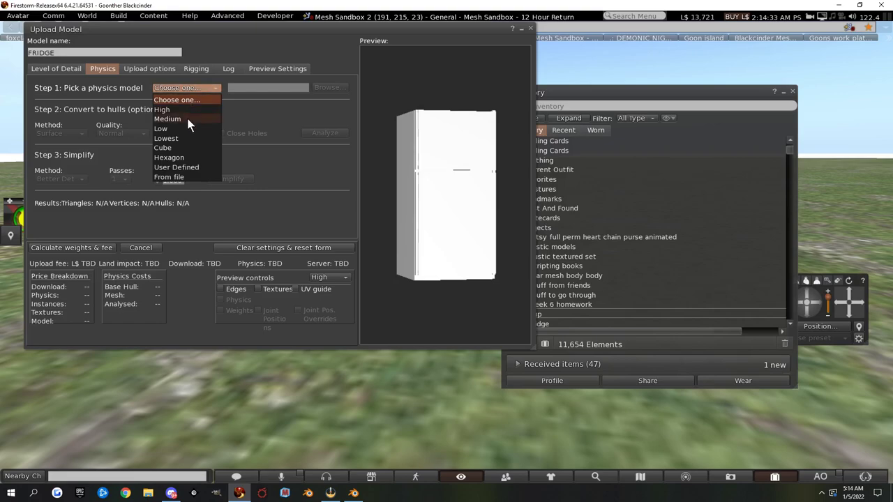
pyautogui.click(166, 147)
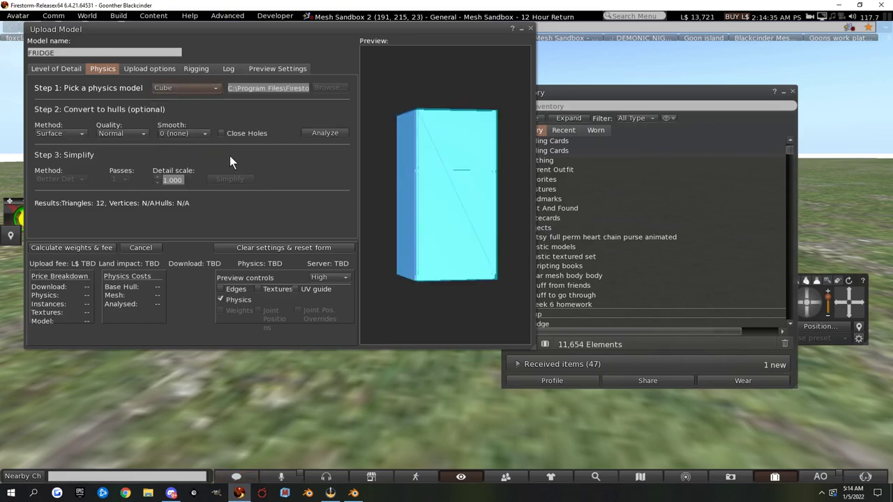
pyautogui.moveTo(445, 154); pyautogui.dragTo(304, 148)
# Step: Calculate the fridge's weights and fee with the generated levels of detail, and upload the model
pyautogui.click(54, 69)
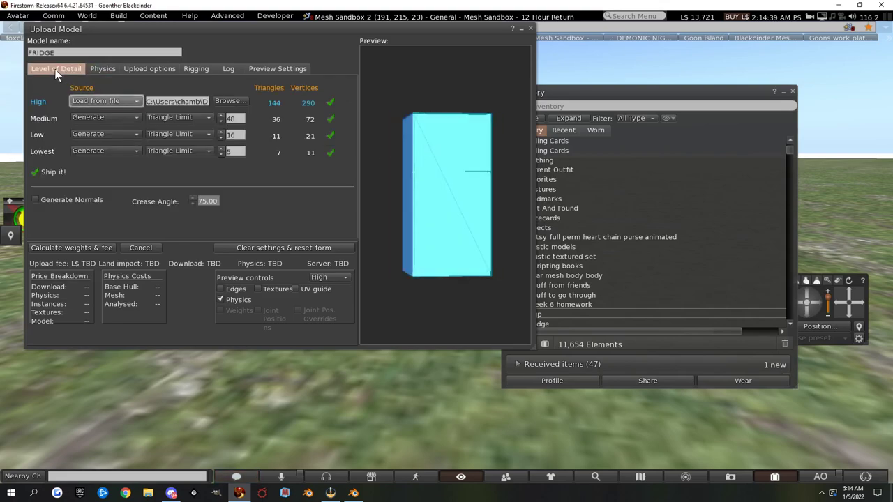
pyautogui.click(71, 248)
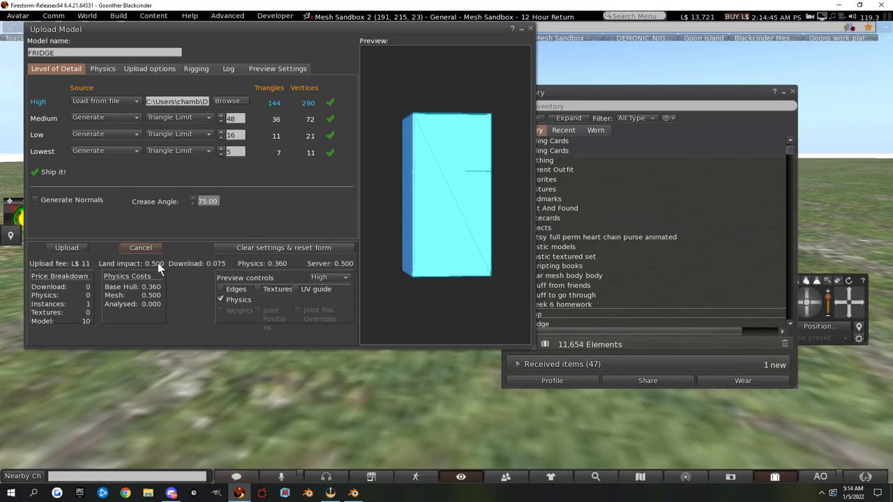
pyautogui.click(76, 247)
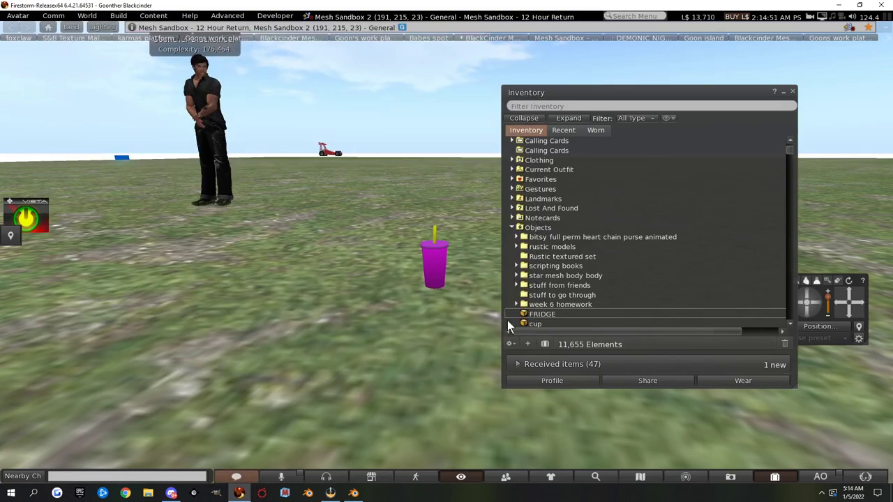
# Step: Place the uploaded FRIDGE from the inventory on the ground beside the cup and inspect it from several sides
pyautogui.moveTo(544, 313); pyautogui.dragTo(323, 274)
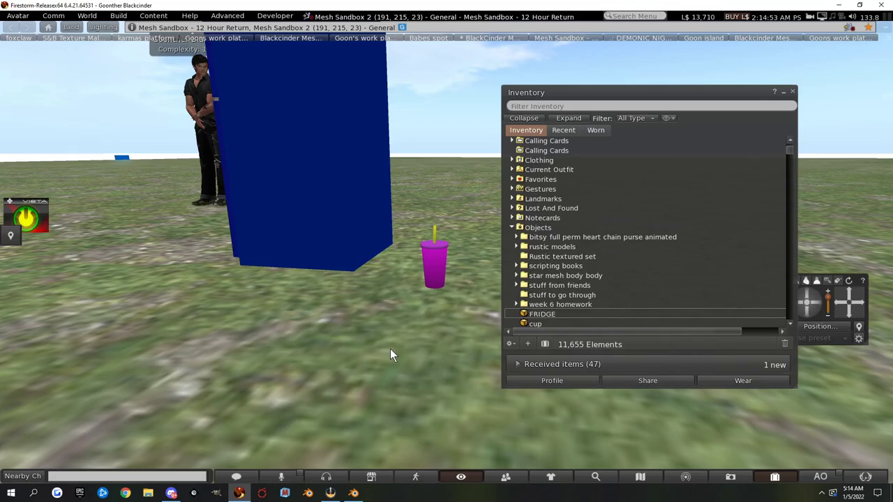
pyautogui.press('Right')
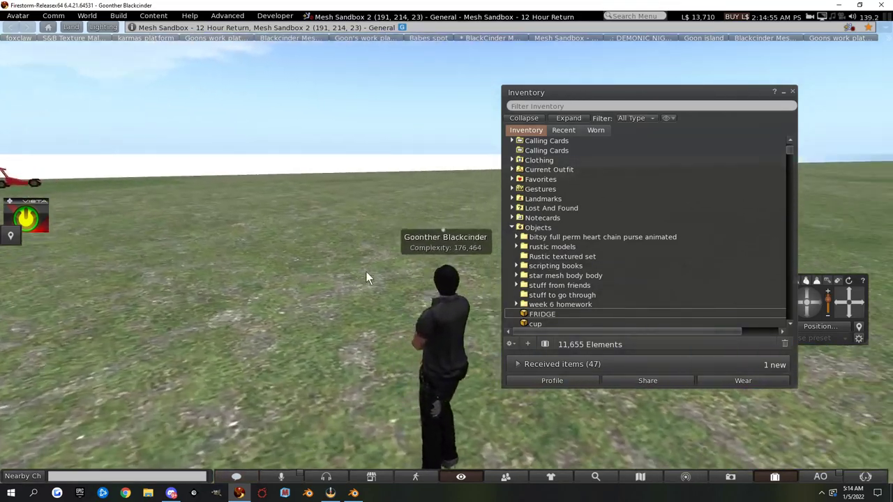
pyautogui.press('Up')
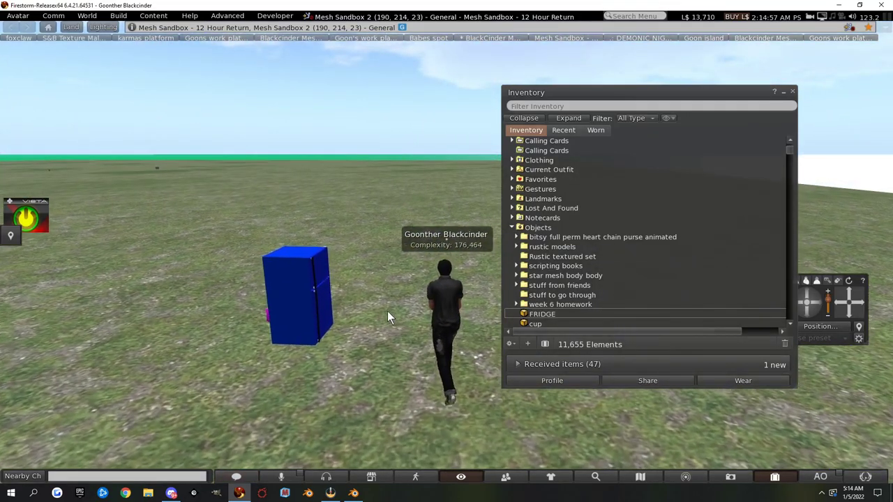
pyautogui.keyDown('alt'); pyautogui.click(447, 239); pyautogui.keyUp('alt')
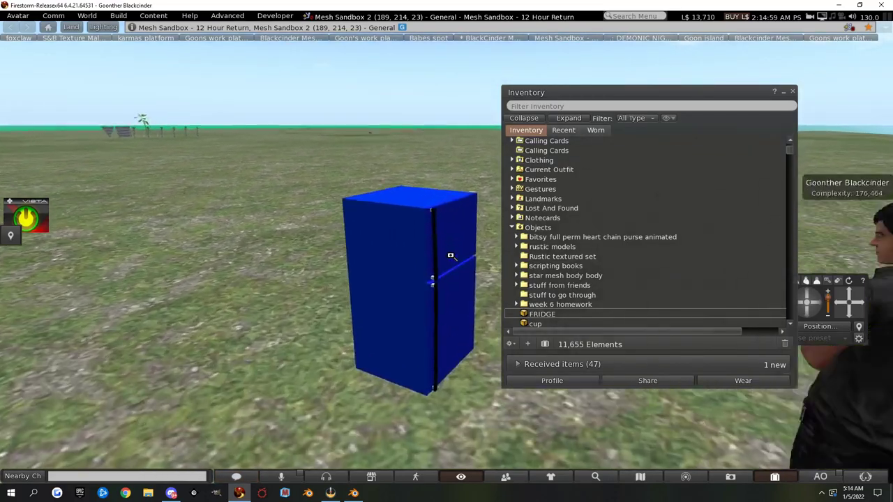
pyautogui.scroll(-3, 434, 227)
pyautogui.scroll(-5, 434, 227)
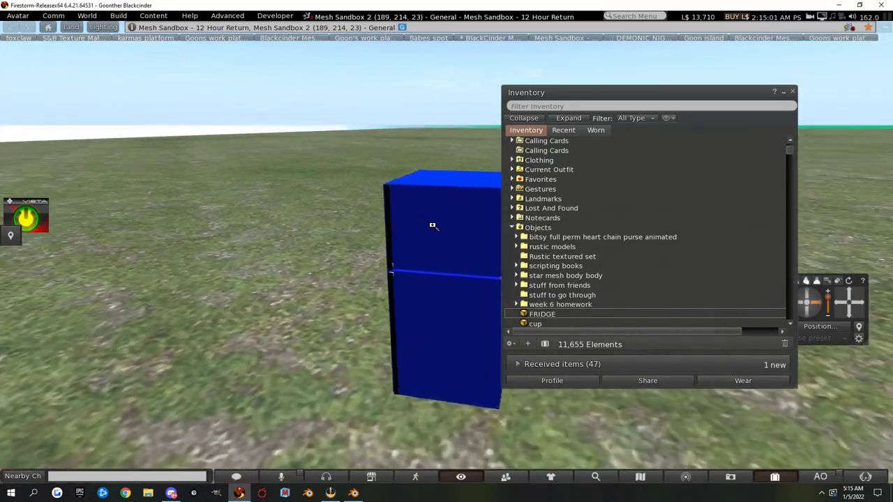
pyautogui.scroll(5, 380, 213)
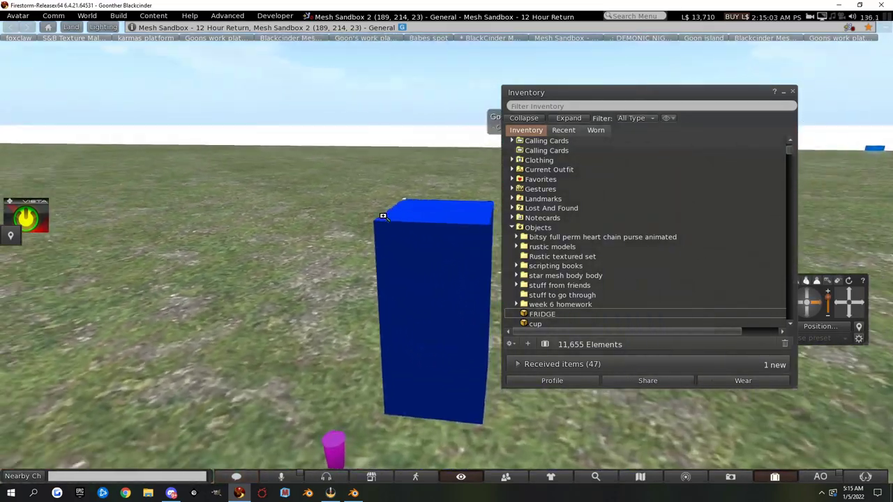
pyautogui.scroll(-4, 379, 214)
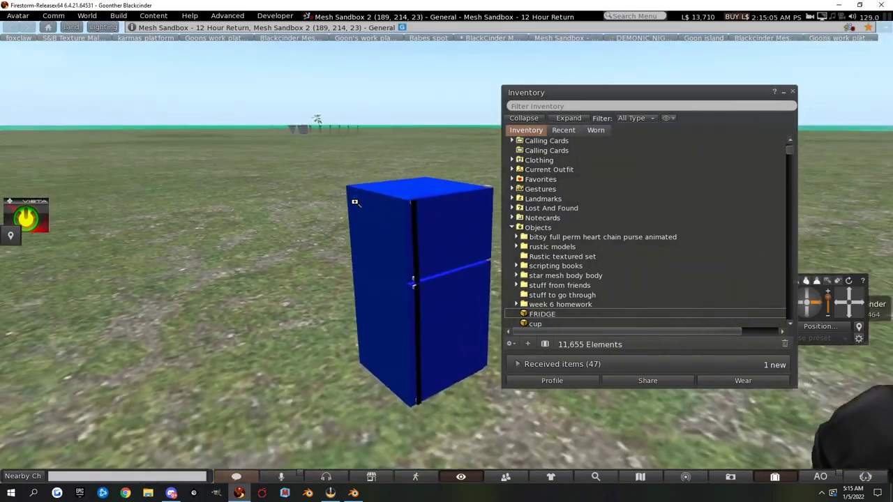
pyautogui.press('Escape')
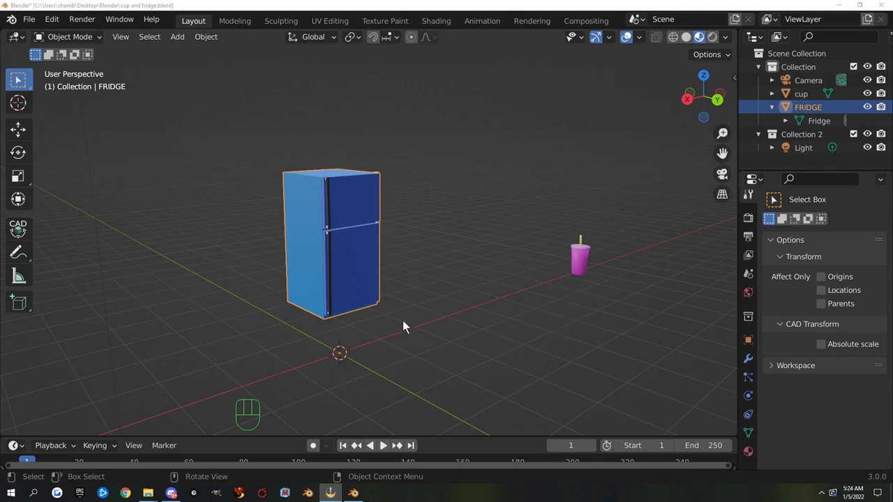
# Step: Hide the selected FRIDGE object in the Blender scene
pyautogui.moveTo(402, 244); pyautogui.dragTo(412, 323, button='middle')
pyautogui.scroll(2, 418, 251)
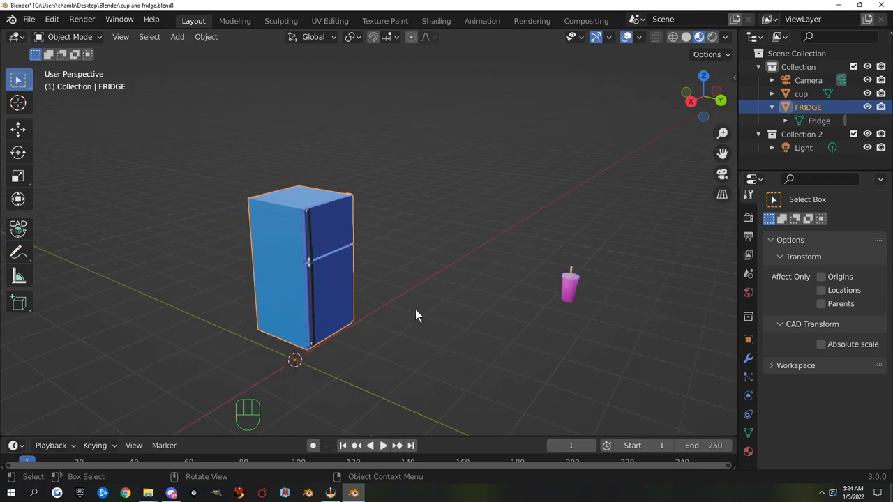
pyautogui.press('h')
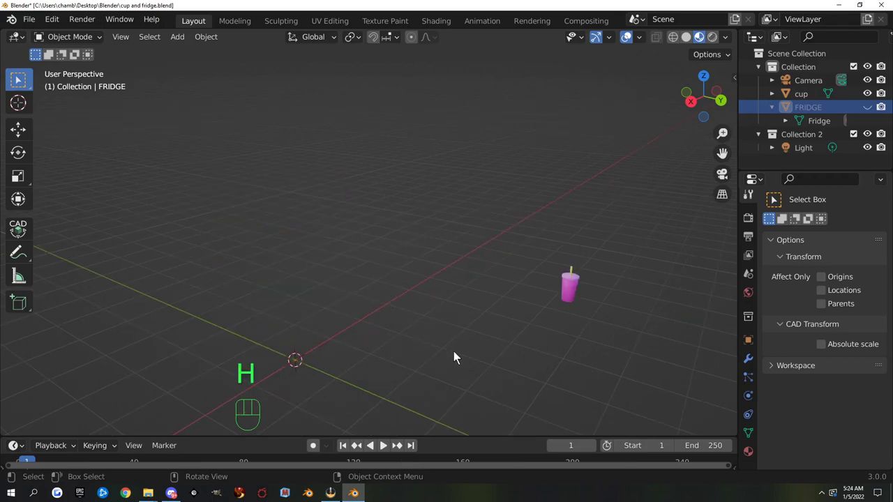
pyautogui.press('h')
pyautogui.press('h')
pyautogui.press('h')
pyautogui.press('h')
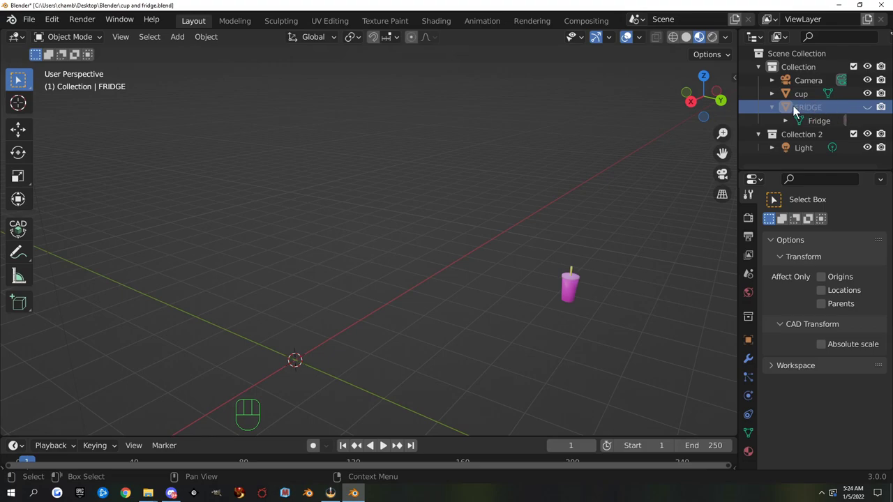
# Step: Make the hidden FRIDGE object visible again and reselect it in the viewport
pyautogui.click(866, 107)
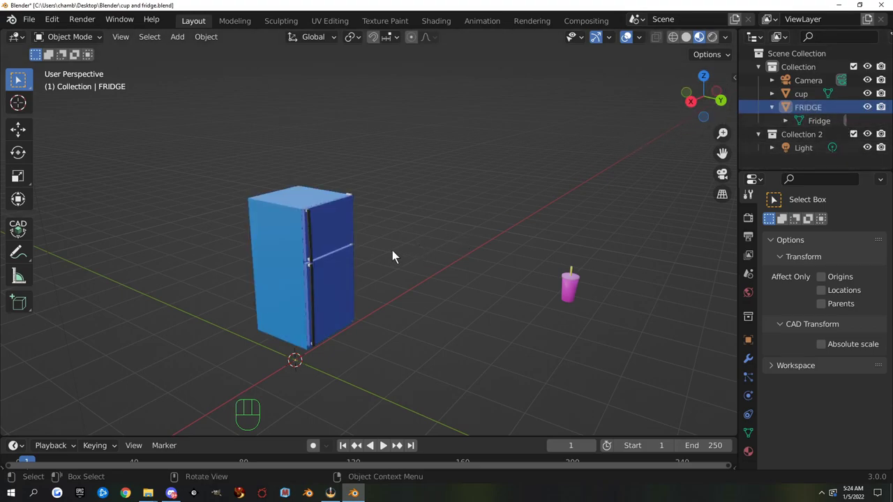
pyautogui.press('h')
pyautogui.click(325, 257)
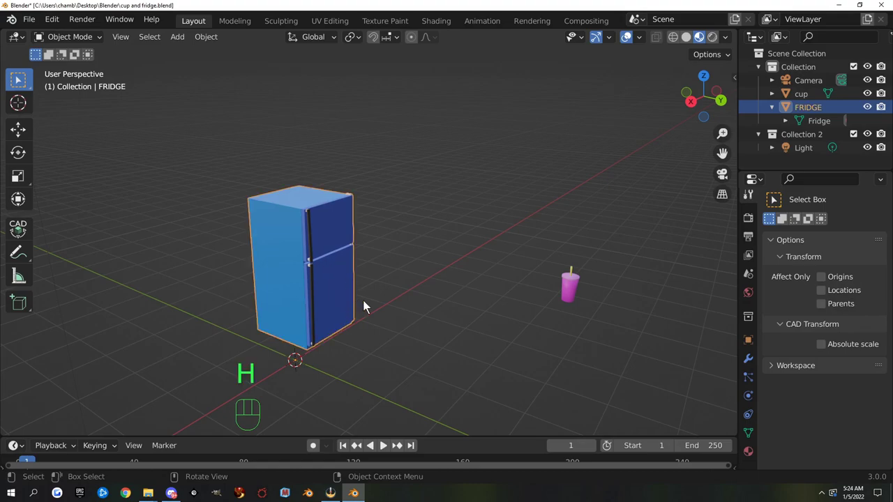
# Step: Hide the FRIDGE object once more and reveal it again
pyautogui.press('h')
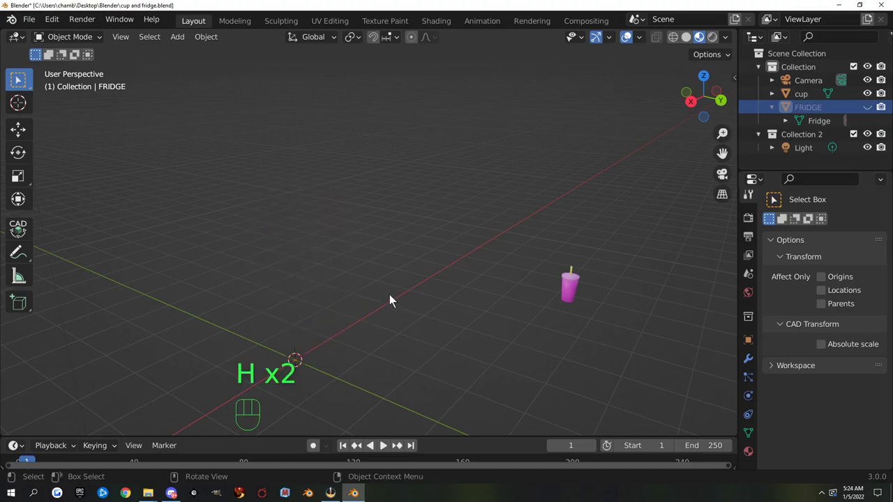
pyautogui.hotkey('alt', 'h')
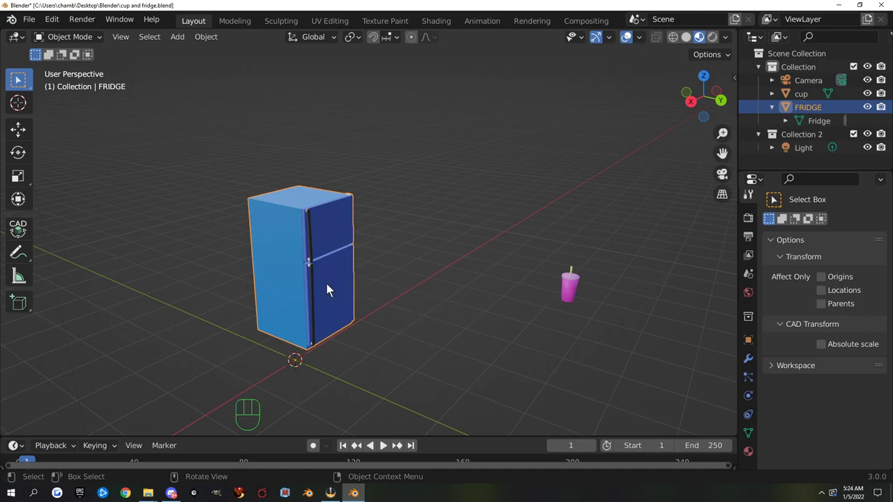
# Step: Isolate the FRIDGE in local view, look it over from farther away, and return to the full scene
pyautogui.press('KP_Divide')
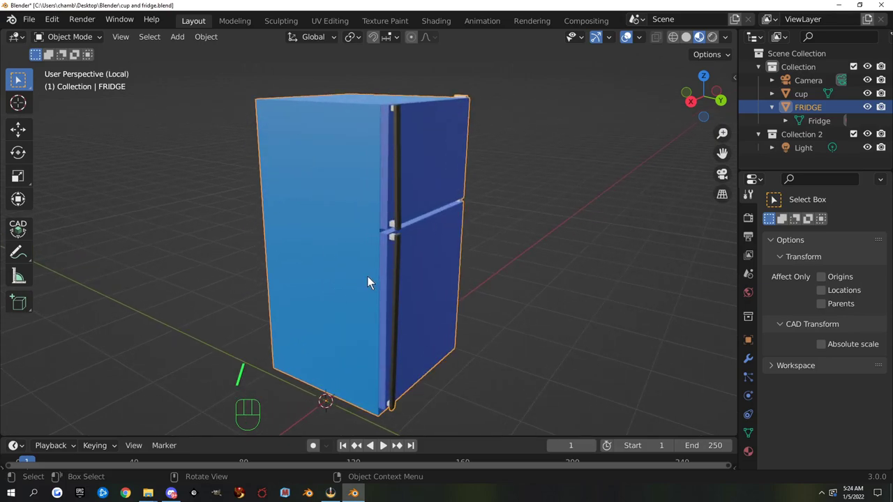
pyautogui.scroll(-5, 367, 276)
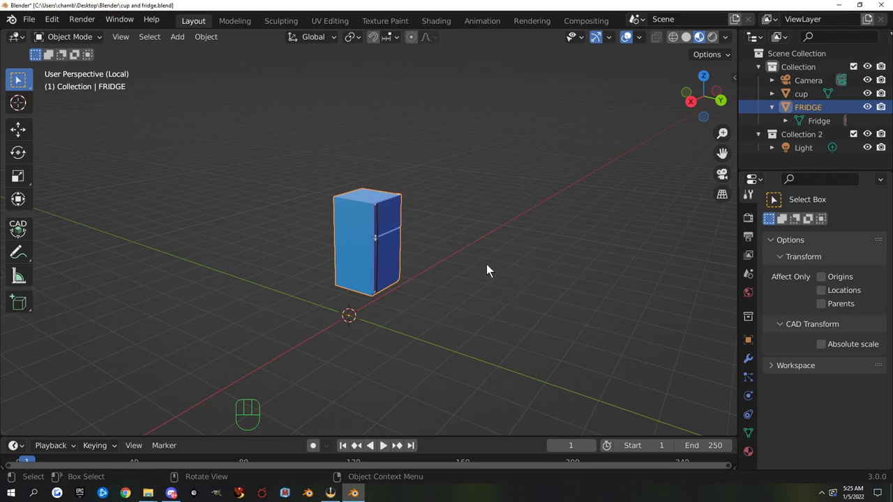
pyautogui.press('KP_Divide')
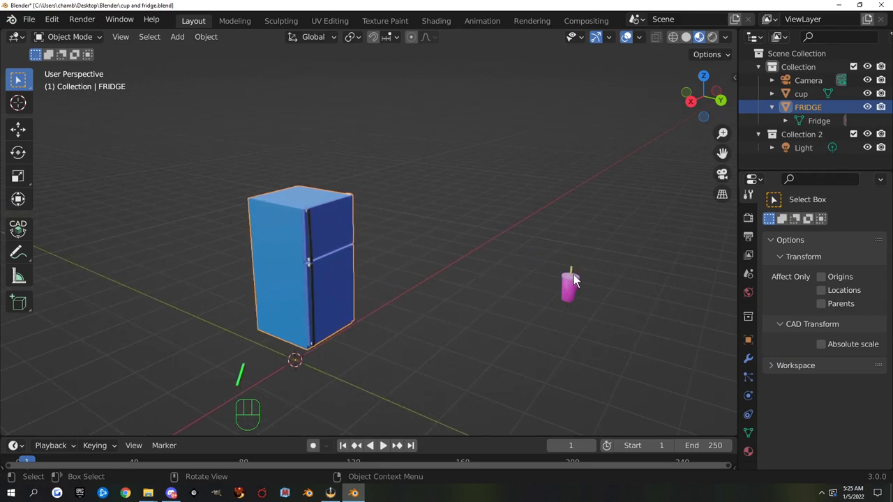
# Step: Select the cup, isolate it in local view, and bring the full scene back
pyautogui.click(572, 284)
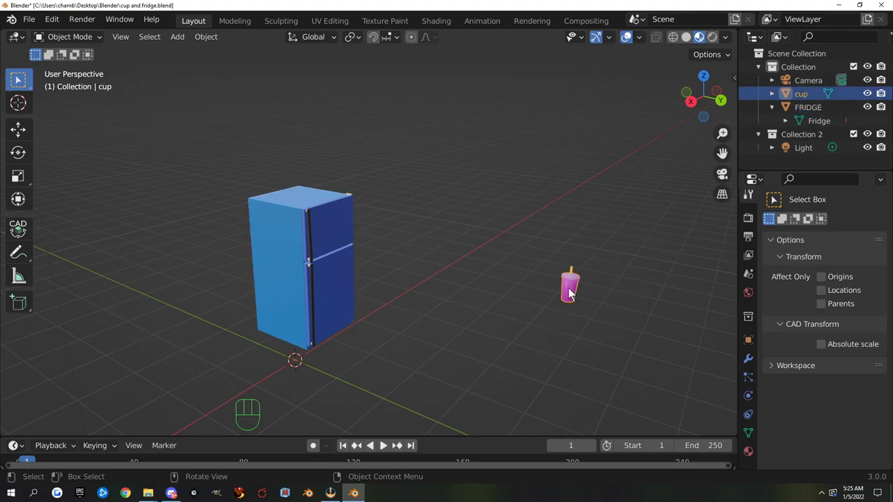
pyautogui.press('KP_Divide')
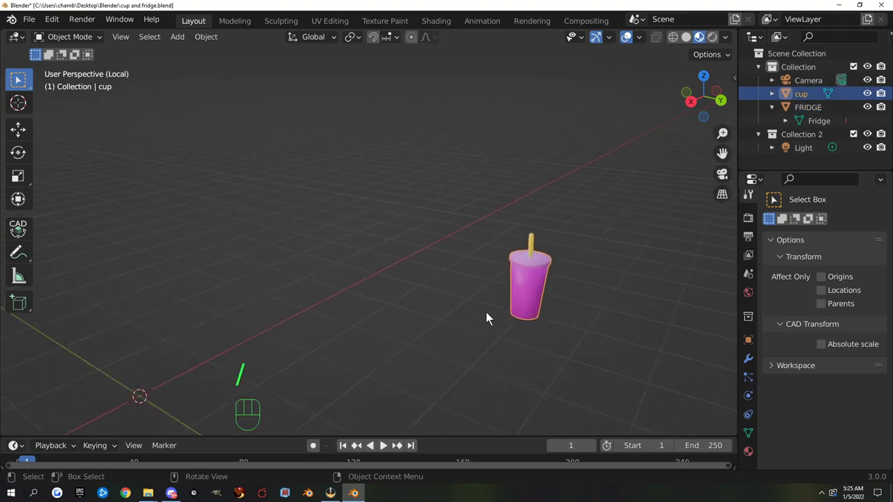
pyautogui.scroll(-8, 366, 253)
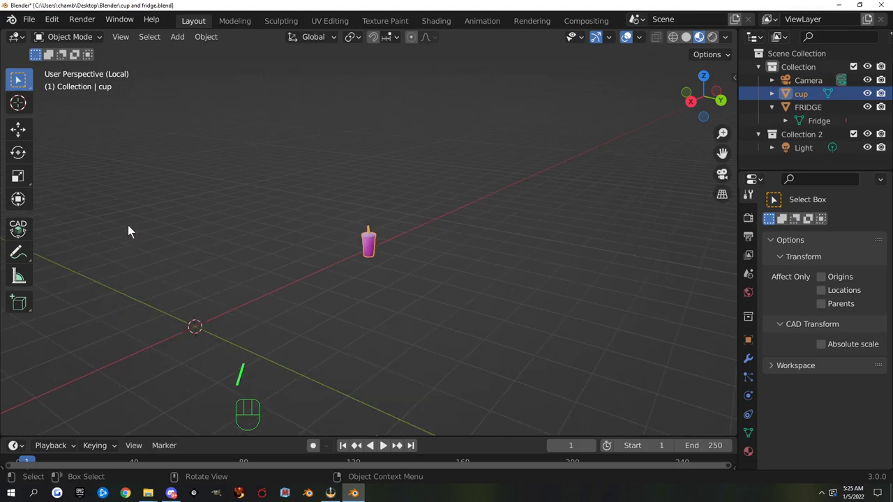
pyautogui.press('KP_Divide')
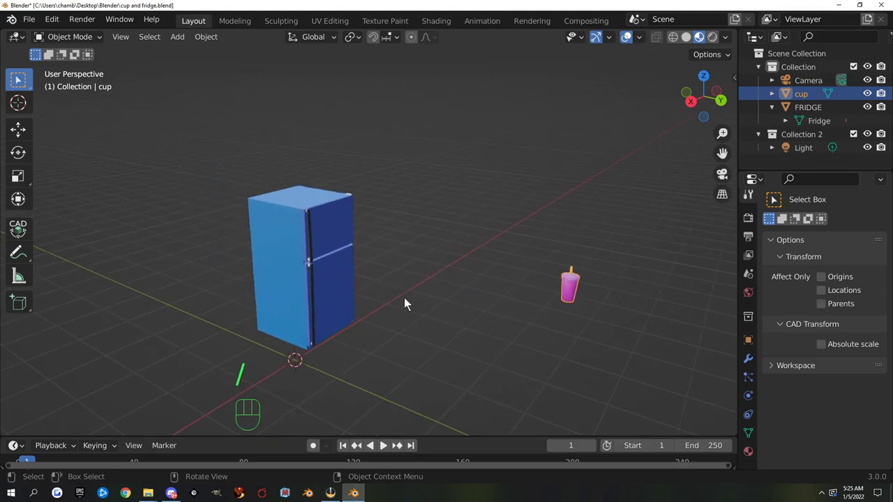
# Step: Select the FRIDGE and switch the viewport to solid shading
pyautogui.click(326, 234)
pyautogui.click(577, 286)
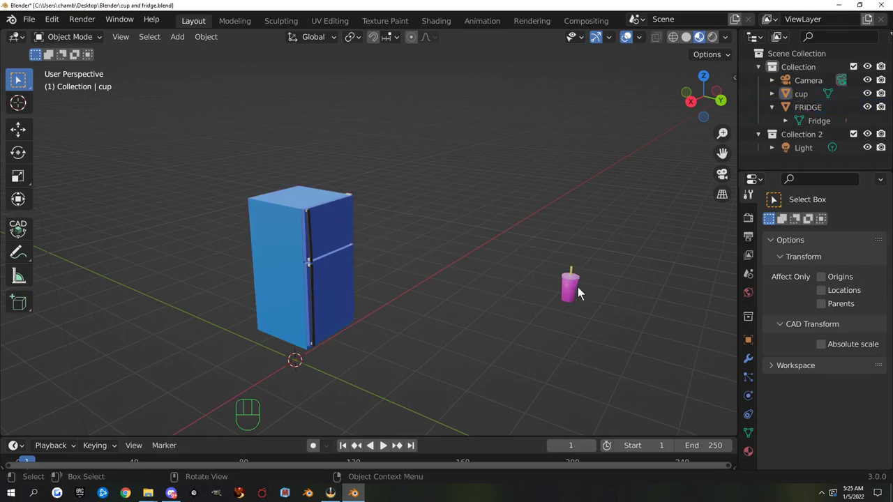
pyautogui.click(346, 262)
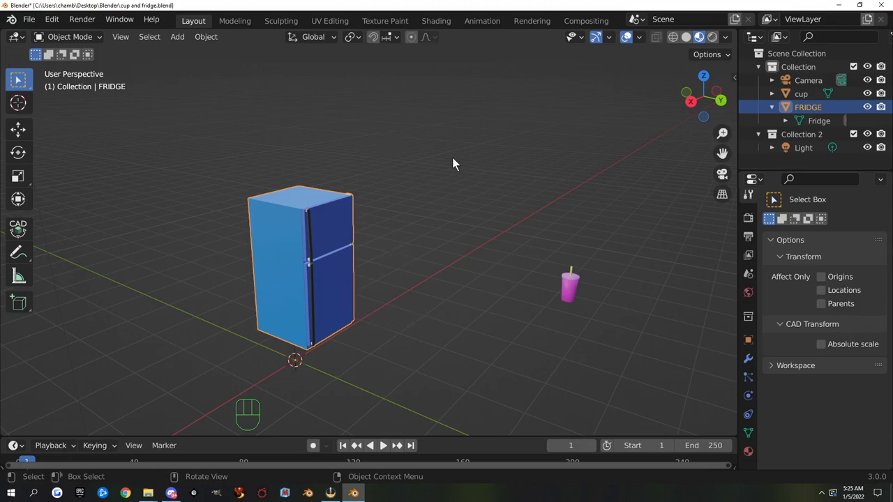
pyautogui.click(687, 37)
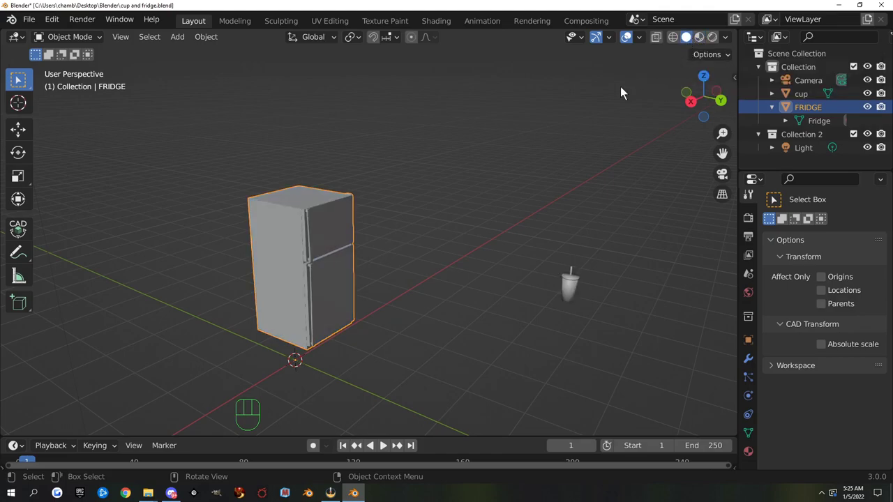
pyautogui.scroll(4, 484, 254)
pyautogui.scroll(-5, 475, 248)
pyautogui.moveTo(409, 255)
pyautogui.mouseDown(button='middle')
pyautogui.moveTo(447, 247)
pyautogui.moveTo(406, 244)
pyautogui.mouseUp(button='middle')
pyautogui.scroll(3, 406, 242)
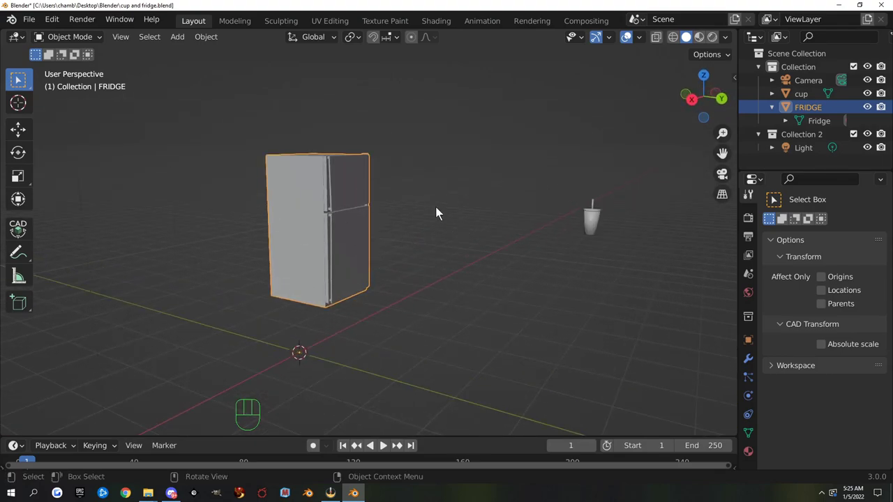
# Step: Clip the viewport to a region around the upper part of the FRIDGE and inspect the cut-off model
pyautogui.hotkey('alt', 'b')
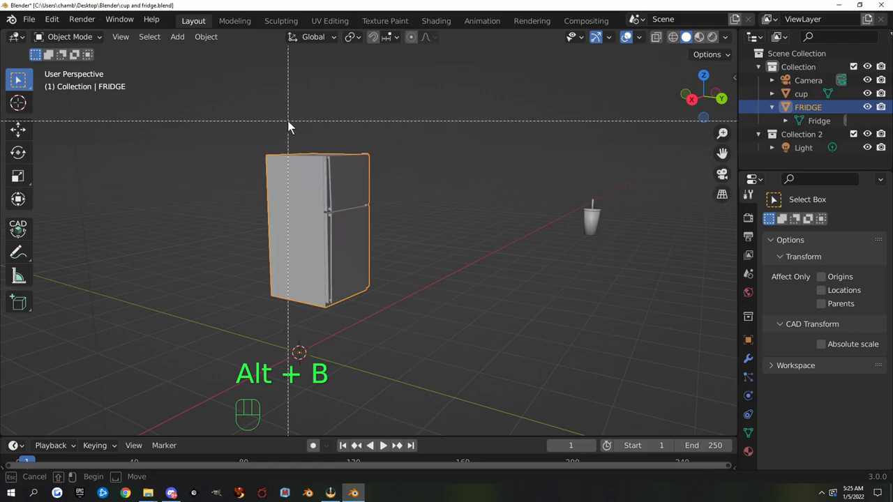
pyautogui.moveTo(287, 120)
pyautogui.mouseDown()
pyautogui.moveTo(423, 245)
pyautogui.moveTo(427, 238)
pyautogui.mouseUp()
pyautogui.scroll(5, 307, 187)
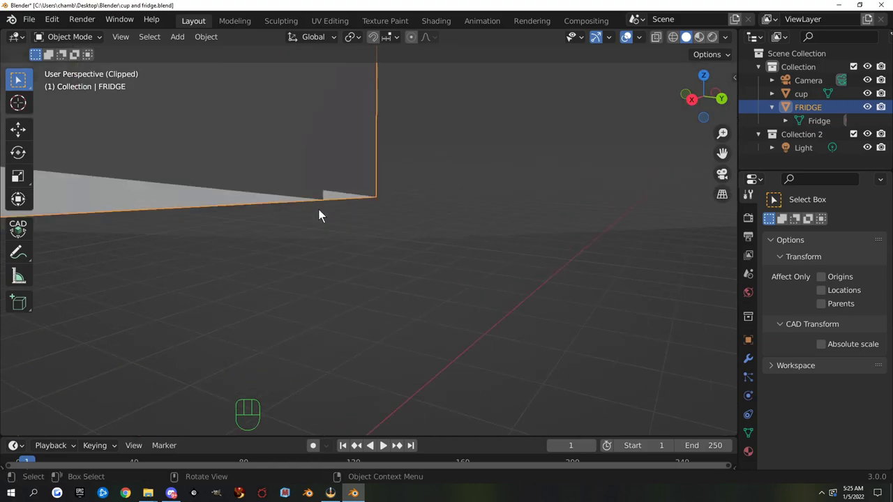
pyautogui.scroll(-3, 320, 212)
pyautogui.keyDown('shift'); pyautogui.moveTo(265, 186); pyautogui.dragTo(358, 200, button='middle'); pyautogui.keyUp('shift')
pyautogui.scroll(-3, 391, 234)
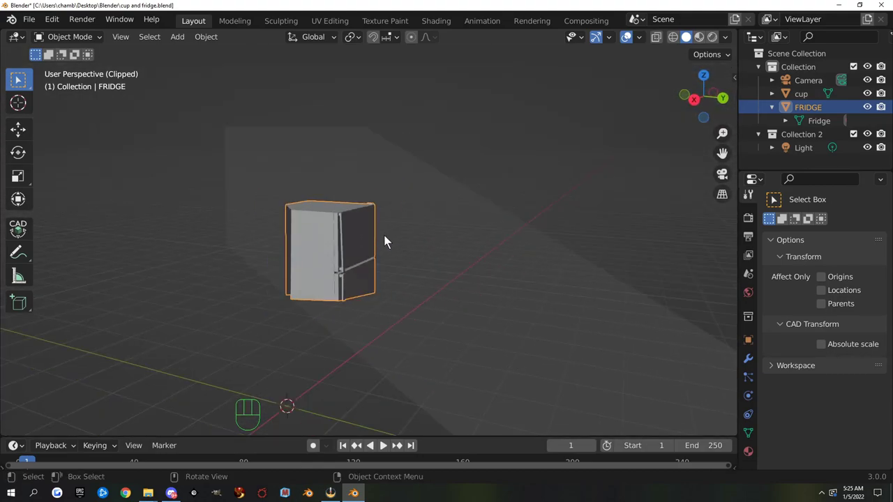
pyautogui.moveTo(384, 239); pyautogui.dragTo(335, 281, button='middle')
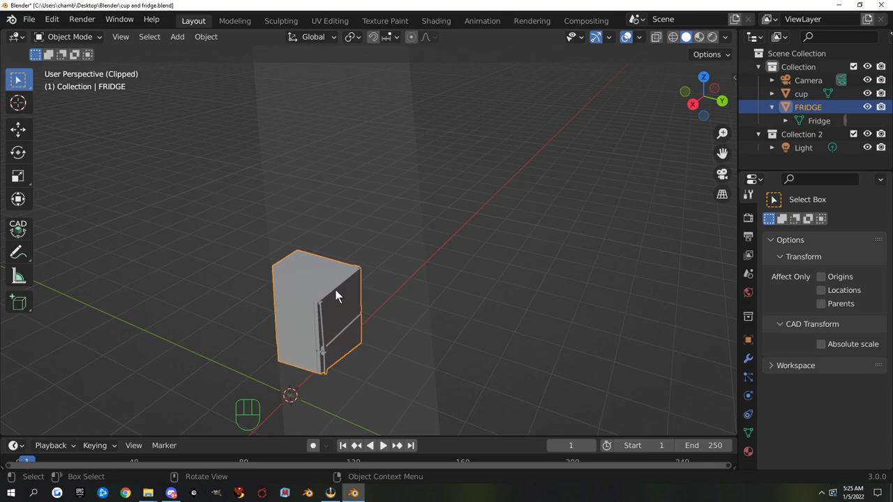
# Step: Try moving the FRIDGE through the clipped region and examine its cut edges from another side
pyautogui.press('g')
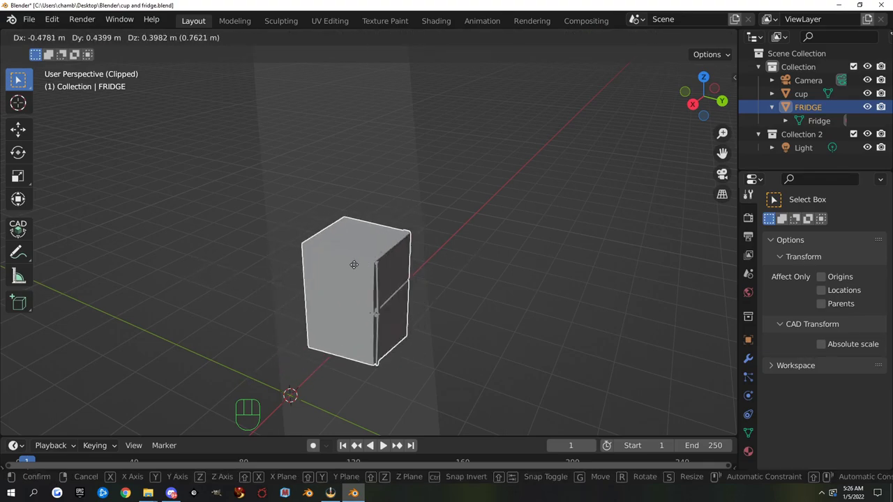
pyautogui.click(387, 283)
pyautogui.moveTo(339, 333); pyautogui.dragTo(365, 269, button='middle')
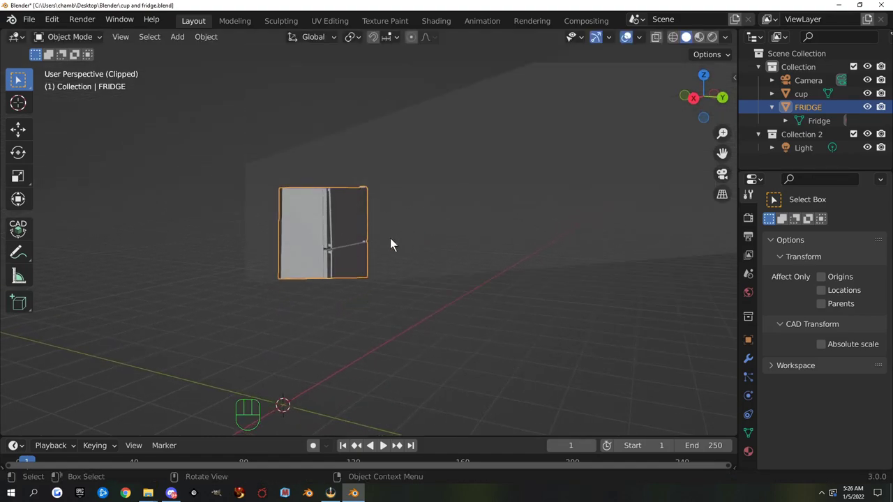
pyautogui.press('g')
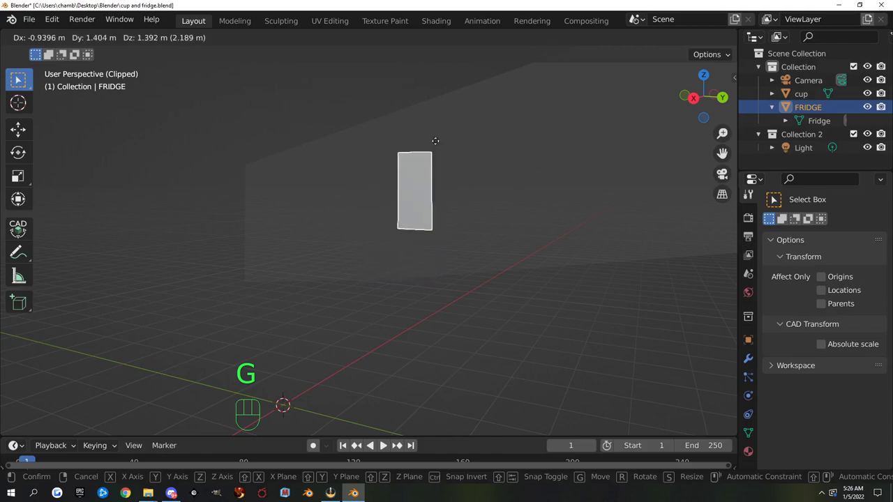
pyautogui.rightClick(397, 138)
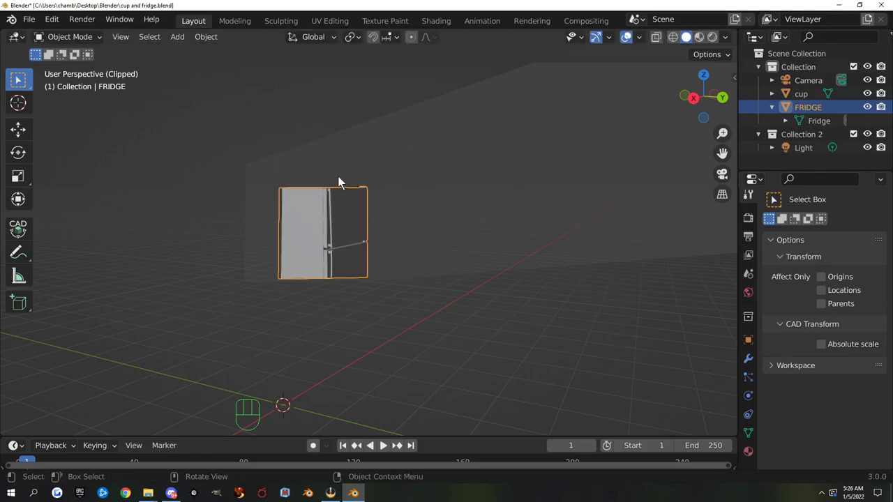
pyautogui.moveTo(337, 176); pyautogui.dragTo(445, 296, button='middle')
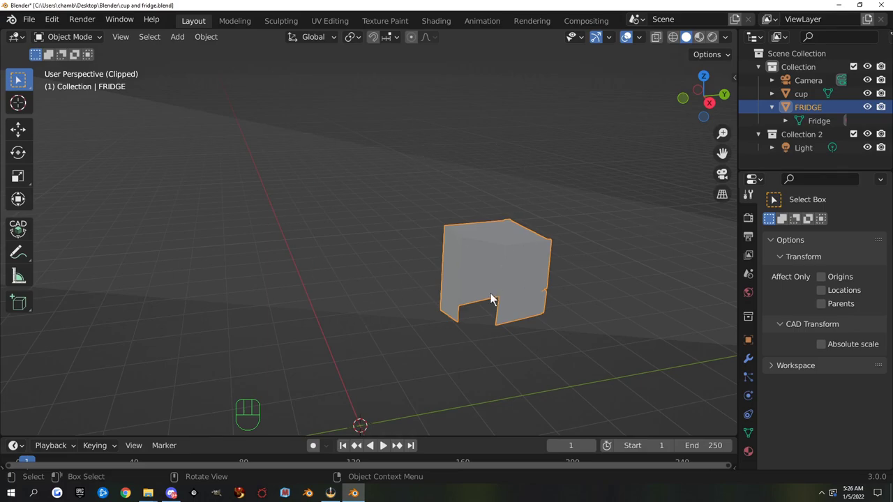
# Step: Remove the viewport clipping region and view the whole scene with the fridge and cup
pyautogui.hotkey('alt', 'b')
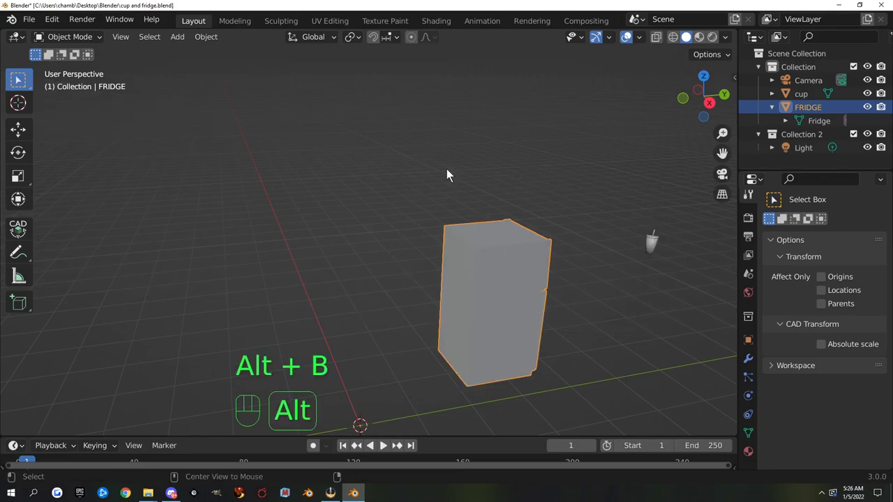
pyautogui.moveTo(492, 202); pyautogui.dragTo(412, 216, button='middle')
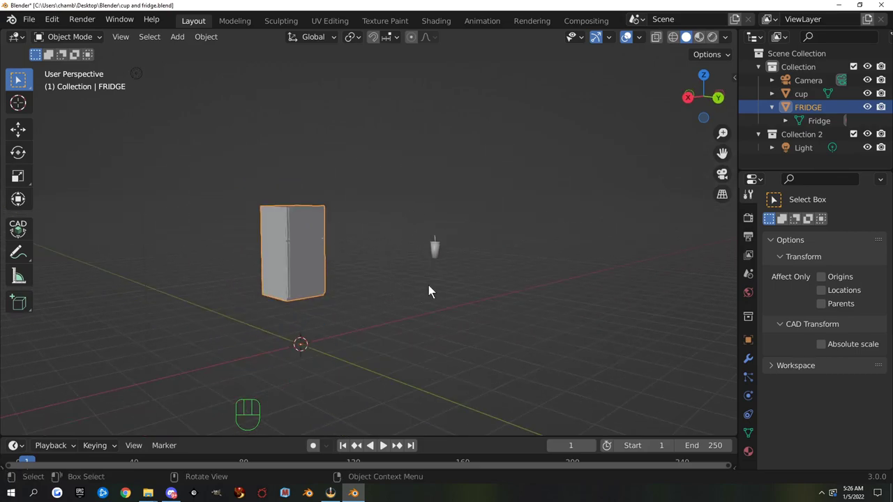